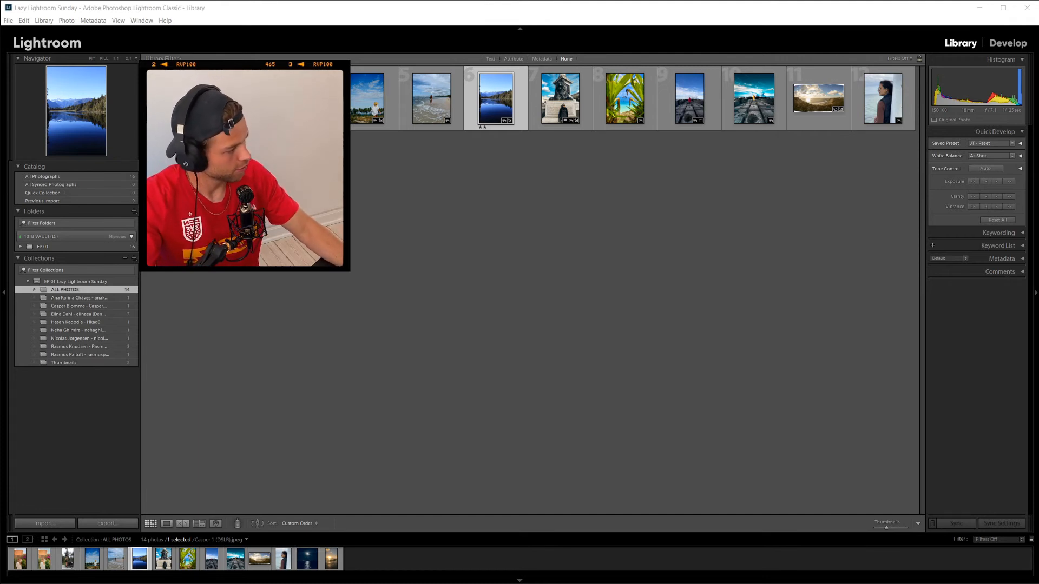
Preview the first photo in the Library and Develop modules and return to the Library grid view.
{"action": "left_click", "coordinate": [331, 368]}
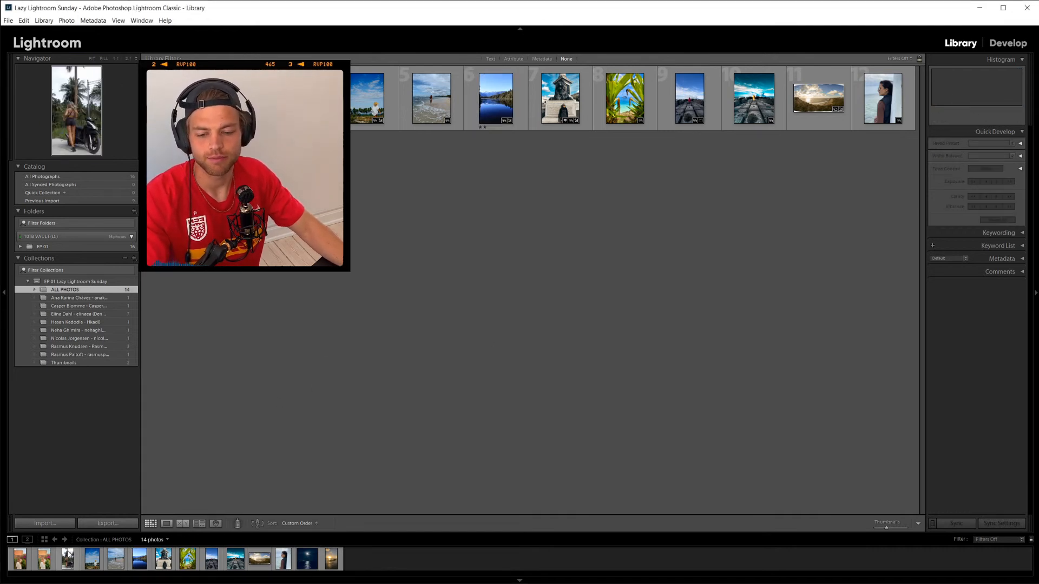
{"action": "double_click", "coordinate": [20, 559]}
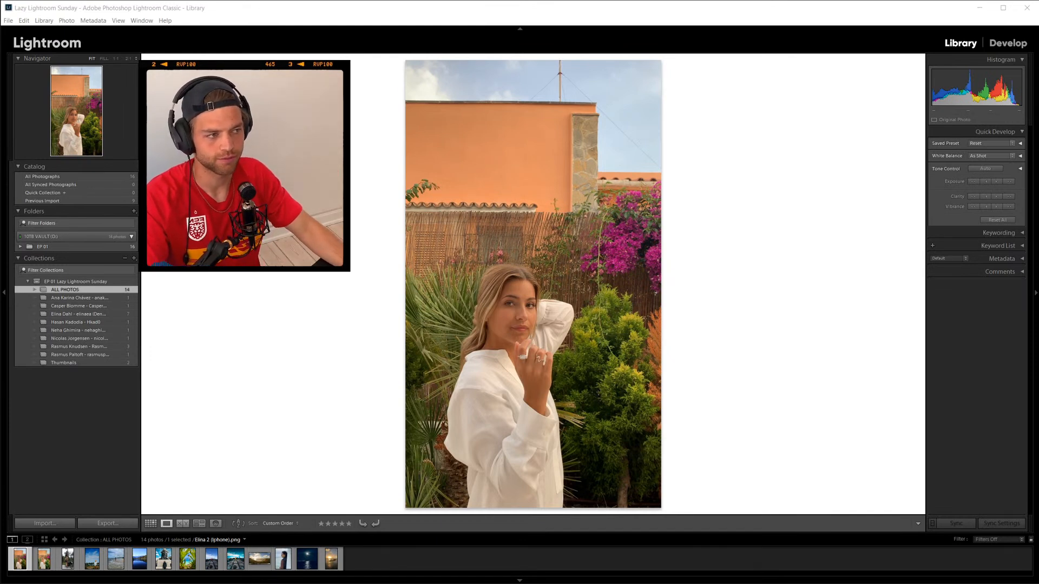
{"action": "left_click", "coordinate": [1009, 43]}
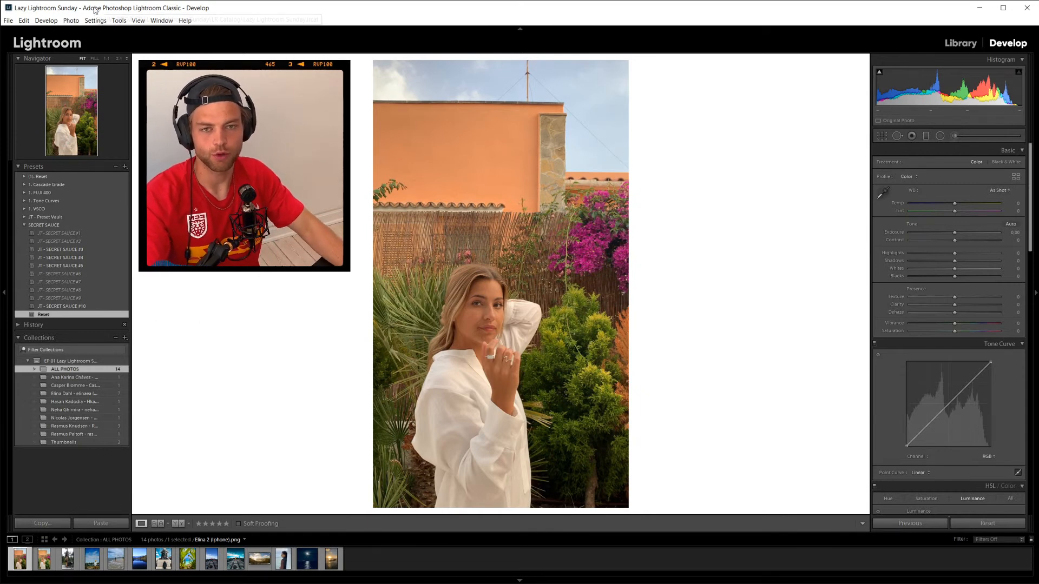
{"action": "left_click", "coordinate": [958, 47]}
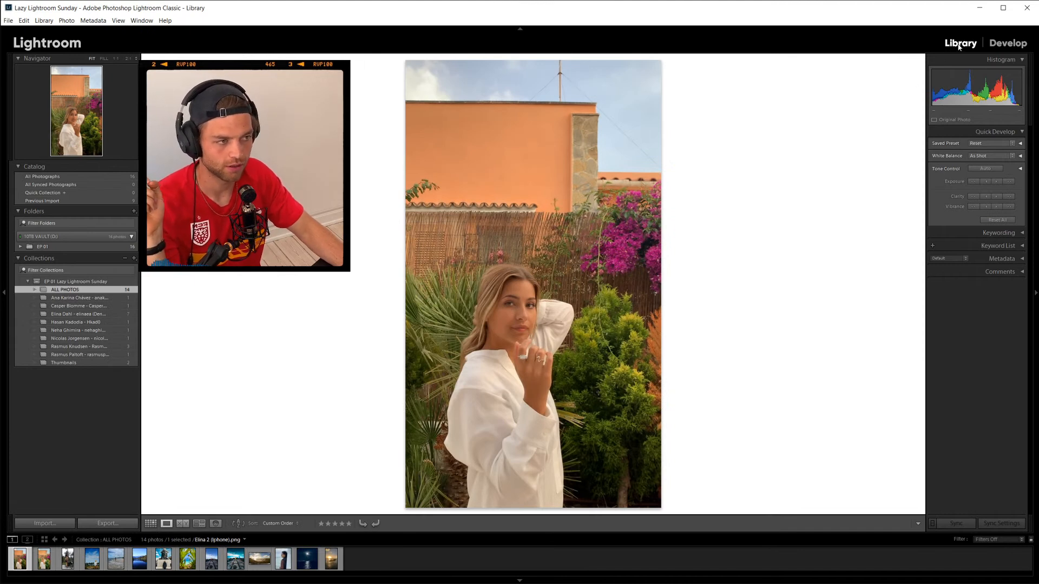
{"action": "left_click", "coordinate": [151, 523]}
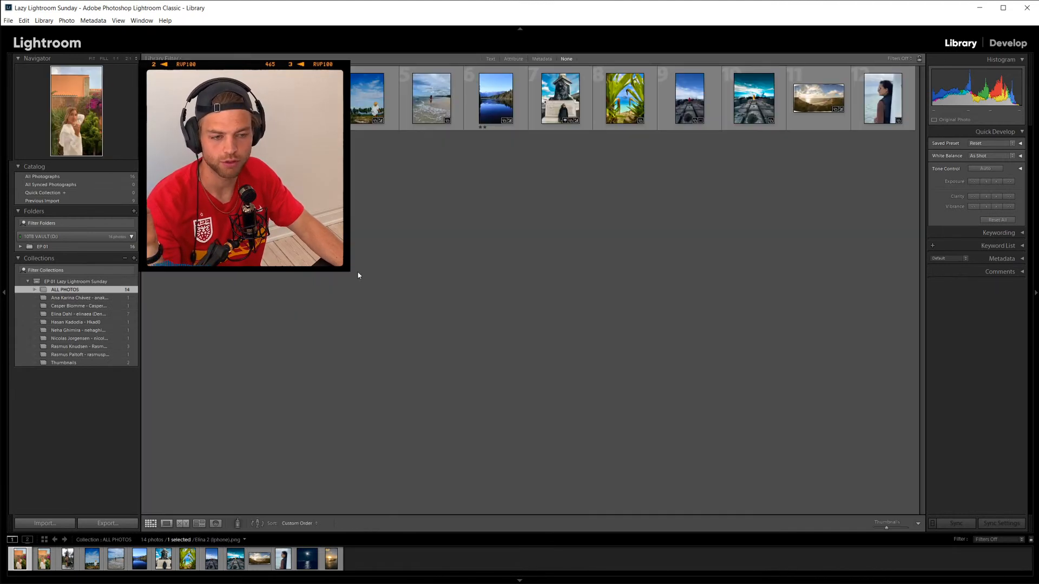
Move through the grid back to the first photo and open it in loupe view.
{"action": "left_click", "coordinate": [432, 98]}
{"action": "key", "text": "Right"}
{"action": "key", "text": "Left"}
{"action": "key", "text": "Left"}
{"action": "key", "text": "Left"}
{"action": "key", "text": "Left"}
{"action": "key", "text": "Left"}
{"action": "key", "text": "e"}
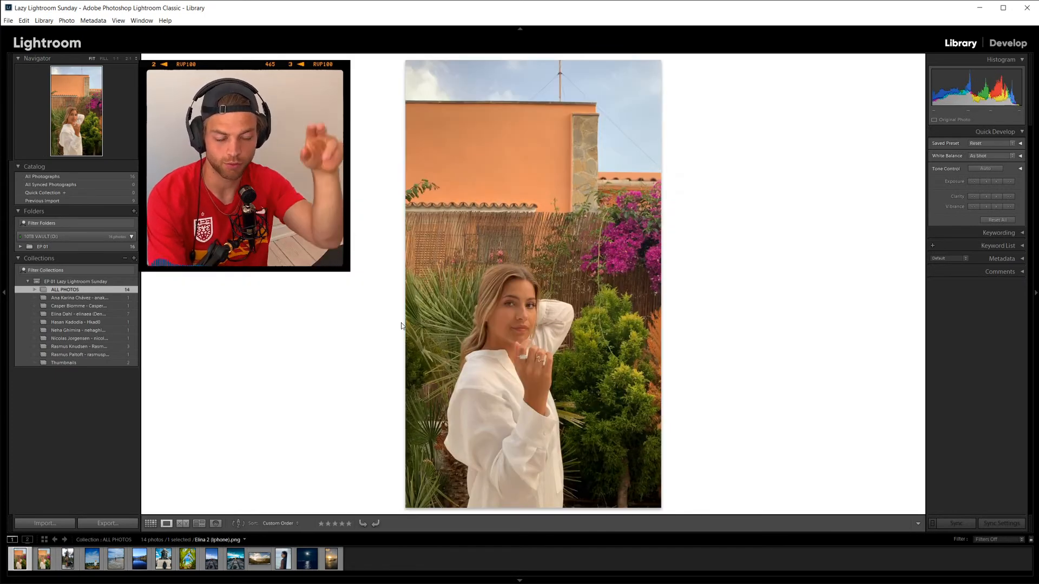
Compare the original portrait by the orange wall with its edited copy and the neighbouring photo.
{"action": "key", "text": "Right"}
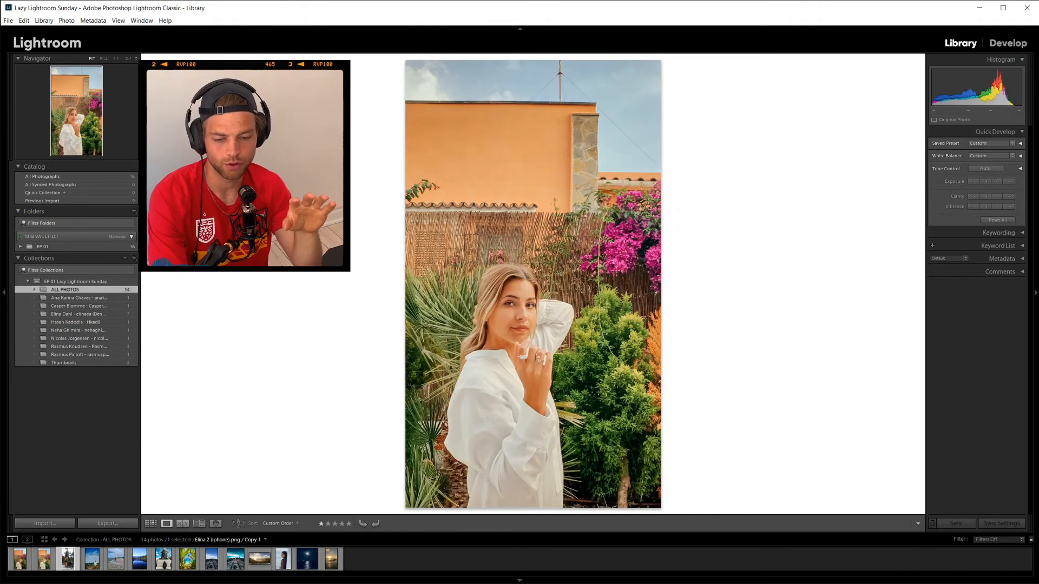
{"action": "key", "text": "Right"}
{"action": "key", "text": "Left"}
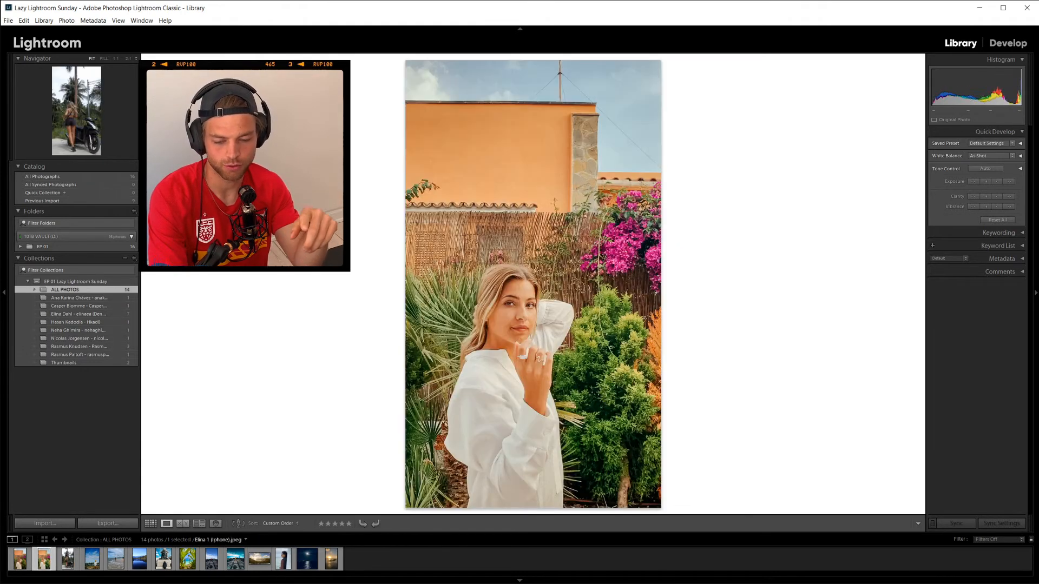
{"action": "key", "text": "Left"}
{"action": "key", "text": "Right"}
{"action": "key", "text": "Right"}
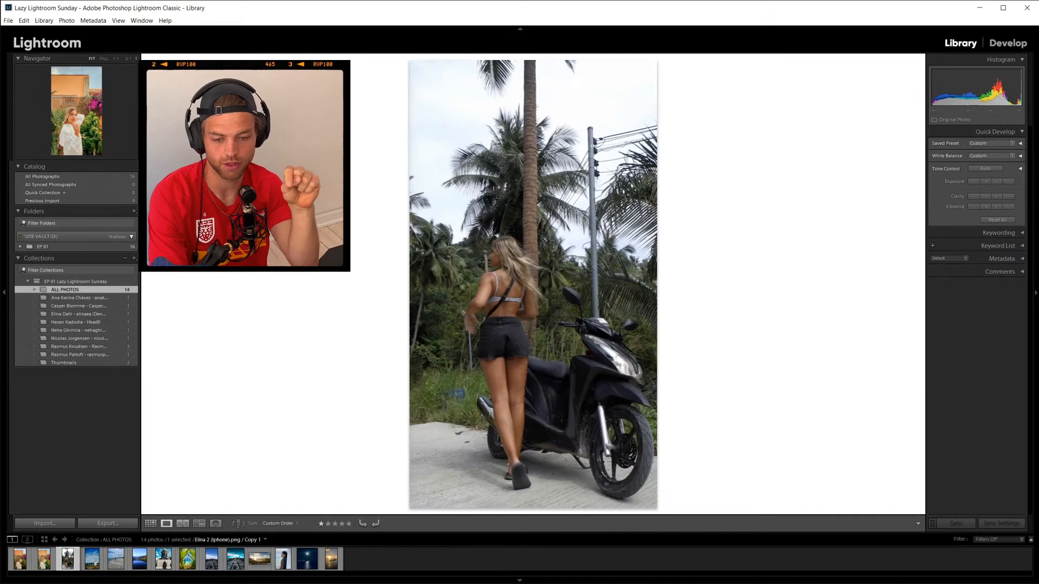
Review the rest of the ALL PHOTOS collection up to the final sunset photo and back to the stone pier photos.
{"action": "key", "text": "Right"}
{"action": "key", "text": "Right"}
{"action": "key", "text": "Right"}
{"action": "key", "text": "Right"}
{"action": "key", "text": "Right"}
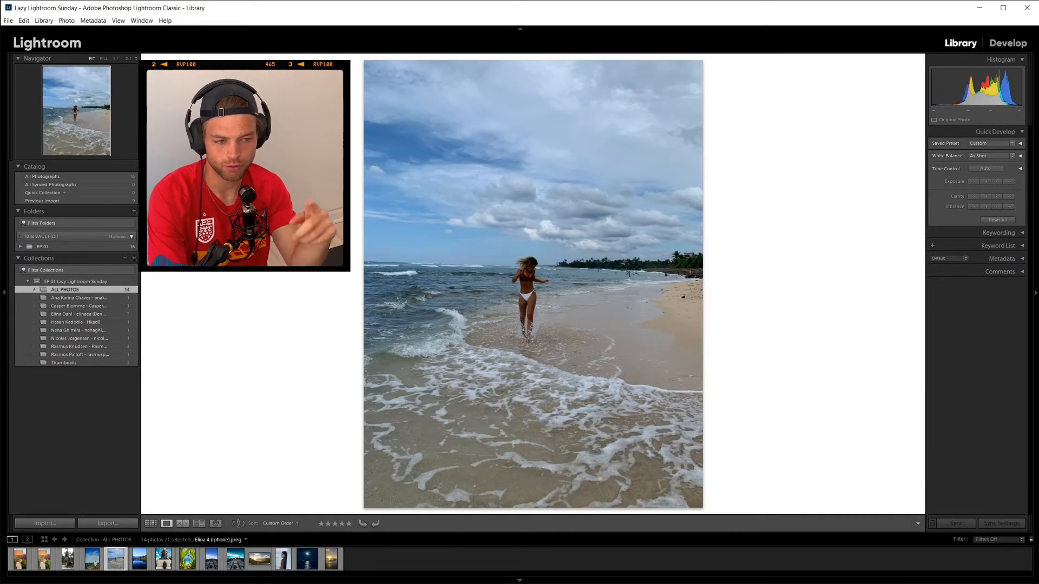
{"action": "key", "text": "Right"}
{"action": "key", "text": "Right"}
{"action": "key", "text": "Right"}
{"action": "key", "text": "Right"}
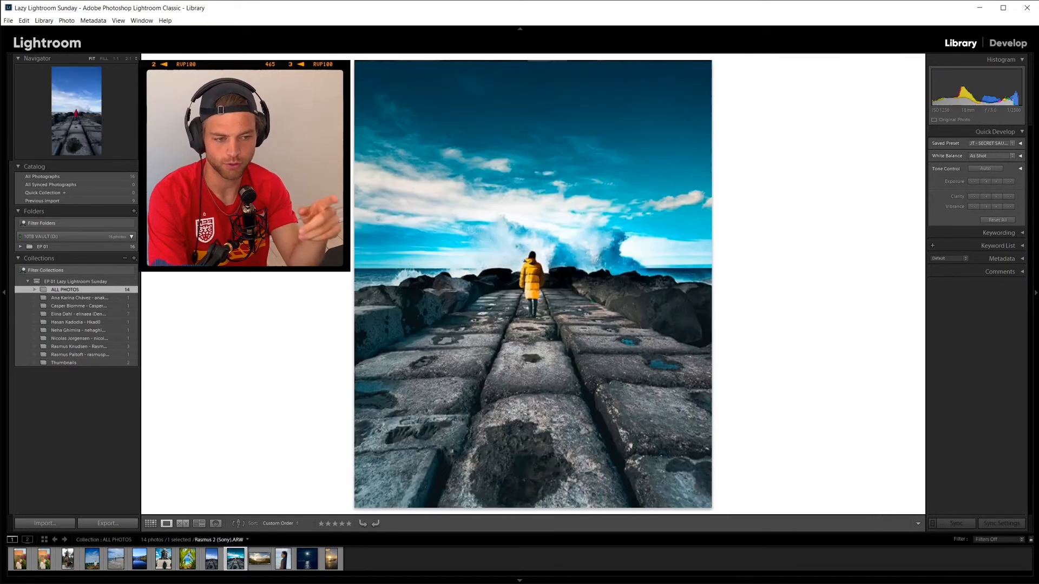
{"action": "key", "text": "Right"}
{"action": "key", "text": "Right"}
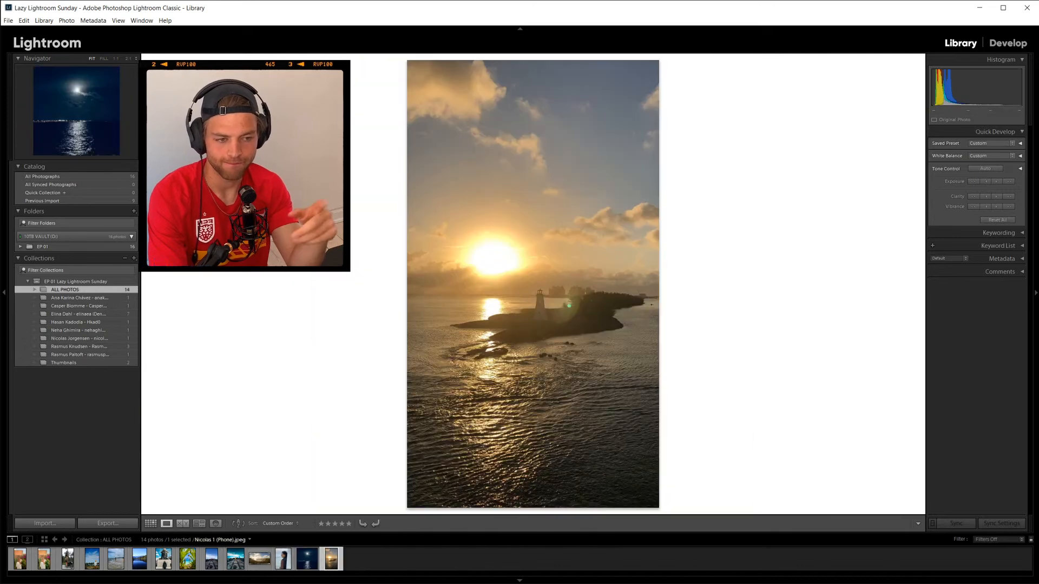
{"action": "key", "text": "Left"}
{"action": "key", "text": "Left"}
{"action": "key", "text": "Left"}
{"action": "key", "text": "Left"}
{"action": "key", "text": "Left"}
{"action": "key", "text": "Left"}
{"action": "key", "text": "Left"}
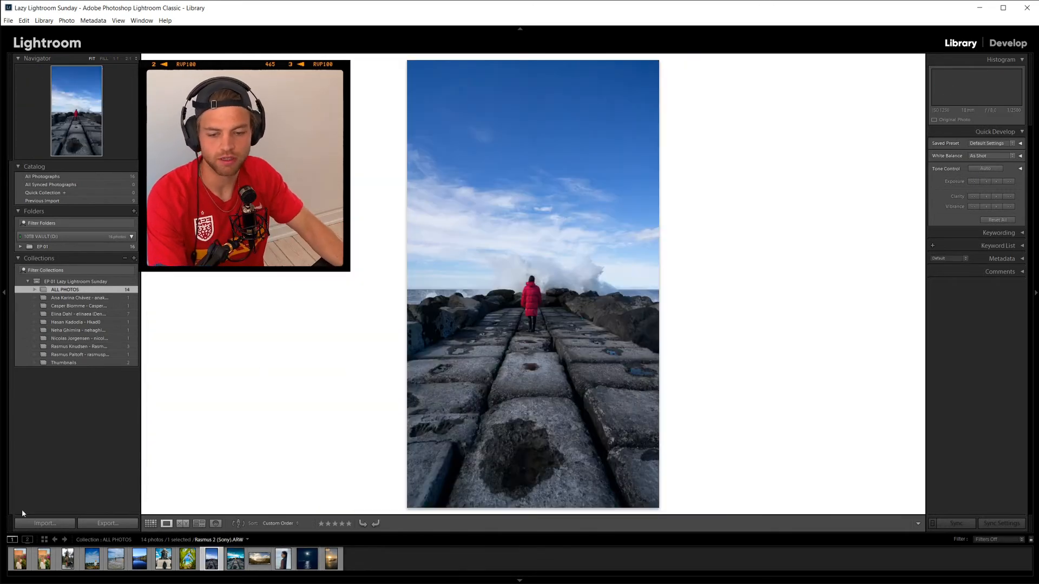
Rate the coastal cliff panorama two stars and return to the first photo, the portrait by the orange wall.
{"action": "key", "text": "Right"}
{"action": "key", "text": "Right"}
{"action": "key", "text": "Right"}
{"action": "key", "text": "Right"}
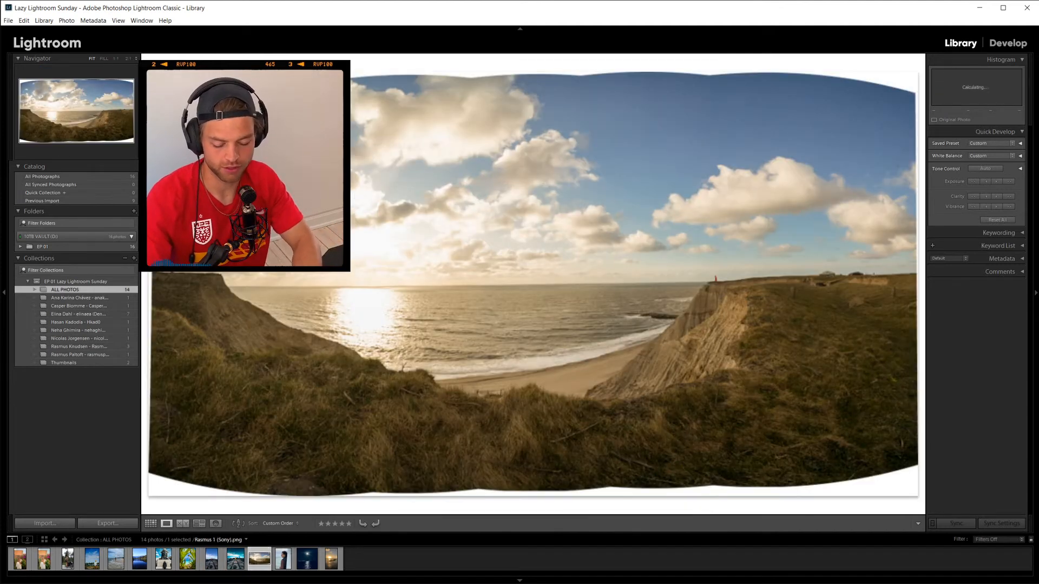
{"action": "key", "text": "3"}
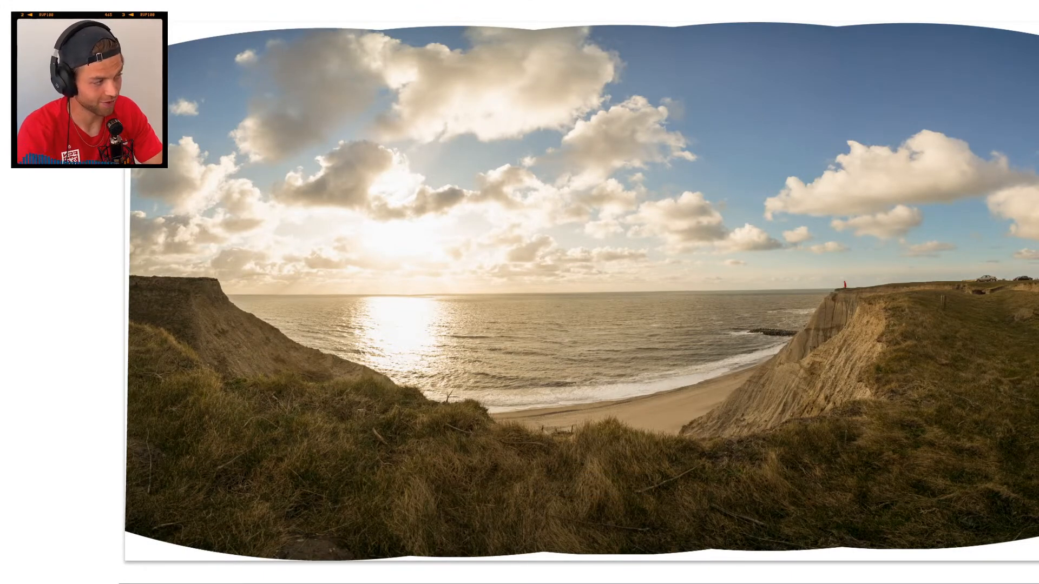
{"action": "key", "text": "2"}
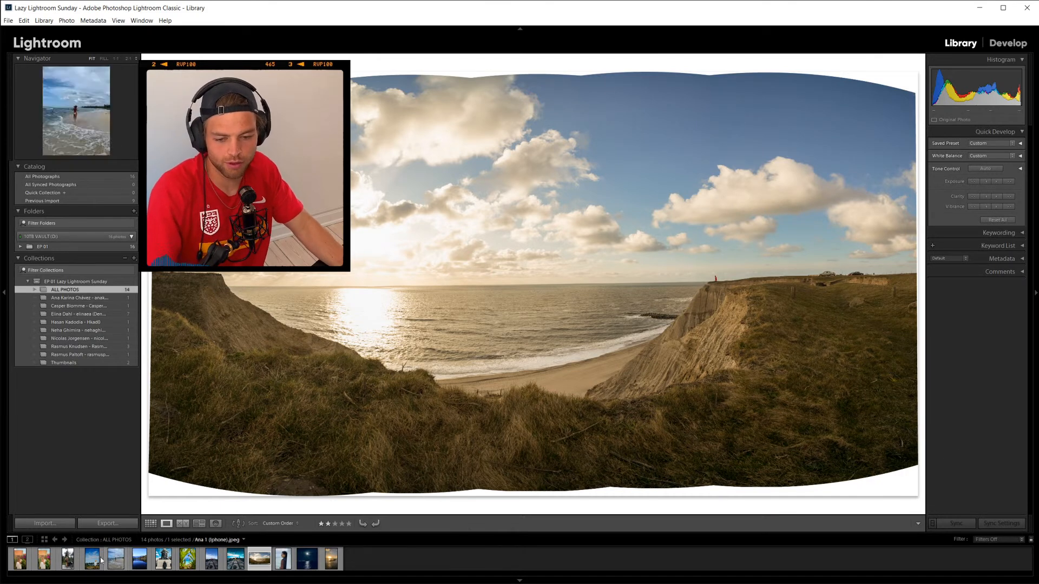
{"action": "left_click", "coordinate": [20, 559]}
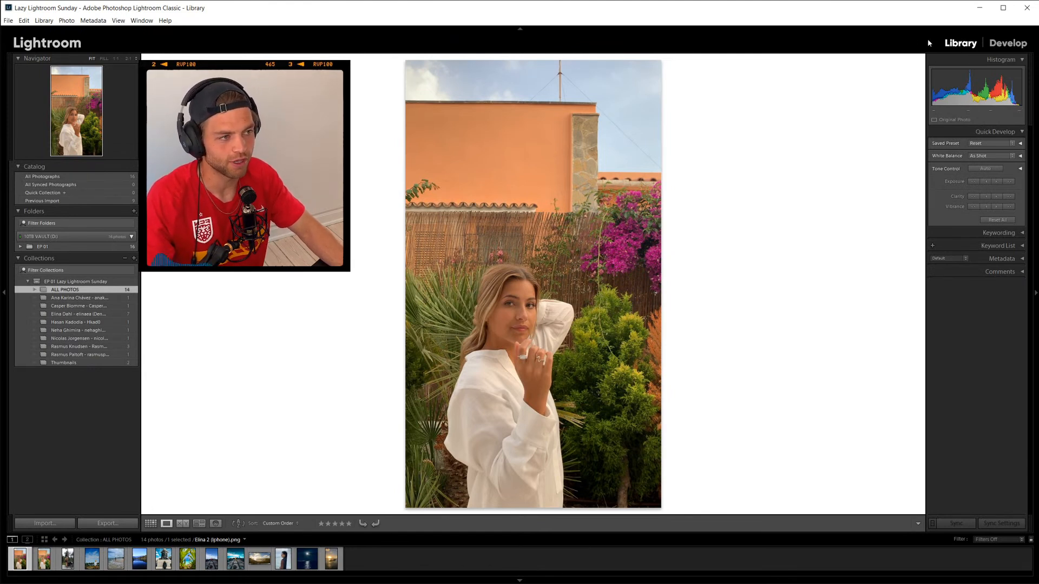
Show the Map module in the module picker and hide it again.
{"action": "right_click", "coordinate": [982, 41]}
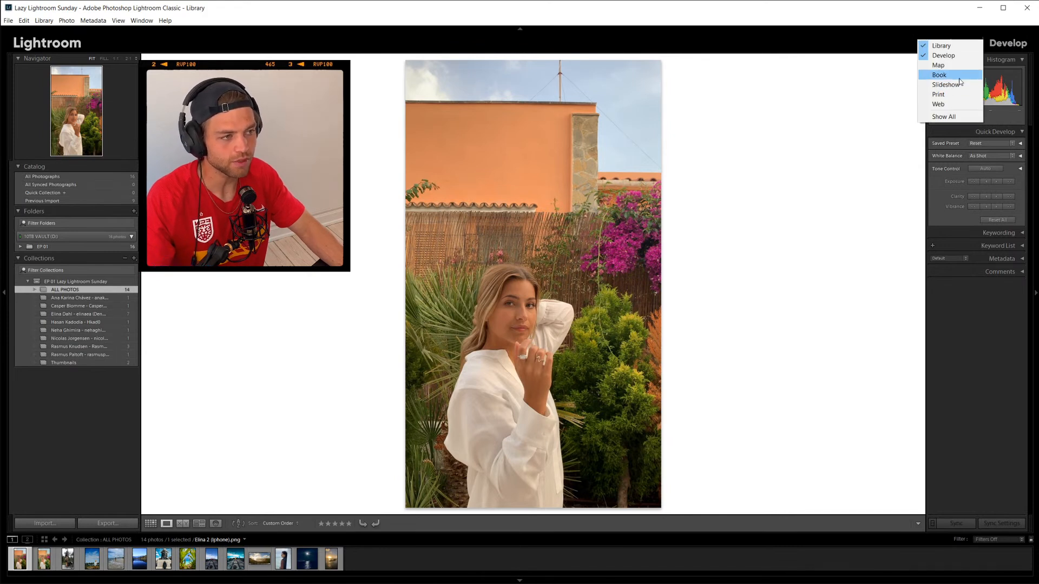
{"action": "left_click", "coordinate": [936, 66]}
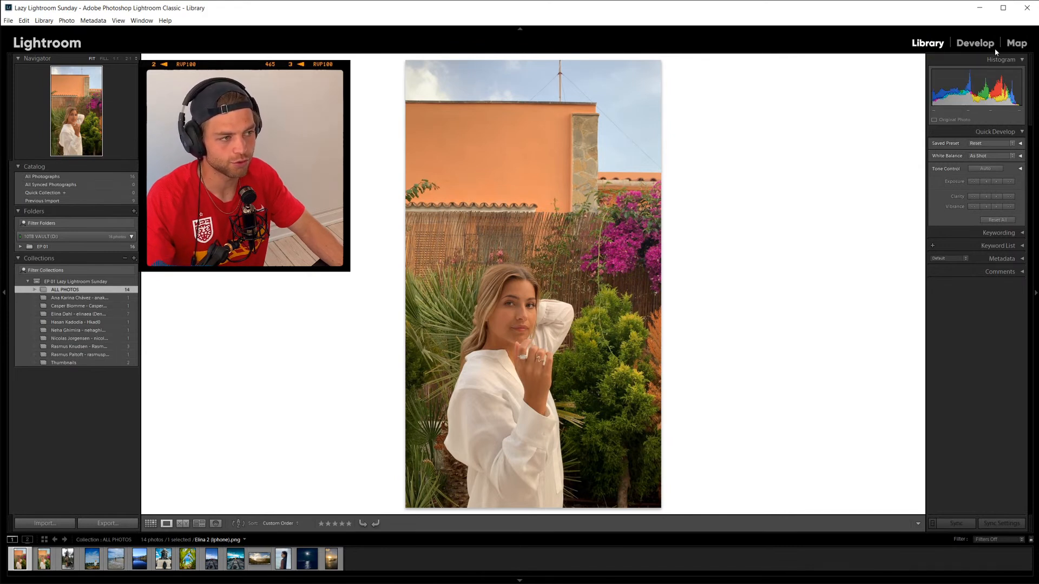
{"action": "right_click", "coordinate": [895, 42]}
{"action": "right_click", "coordinate": [898, 39]}
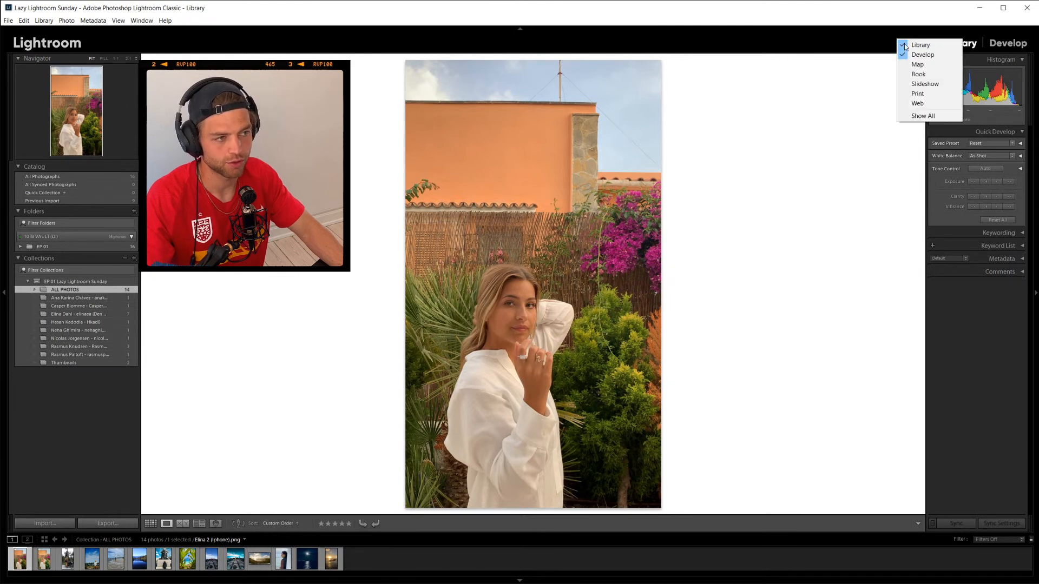
{"action": "left_click", "coordinate": [951, 48]}
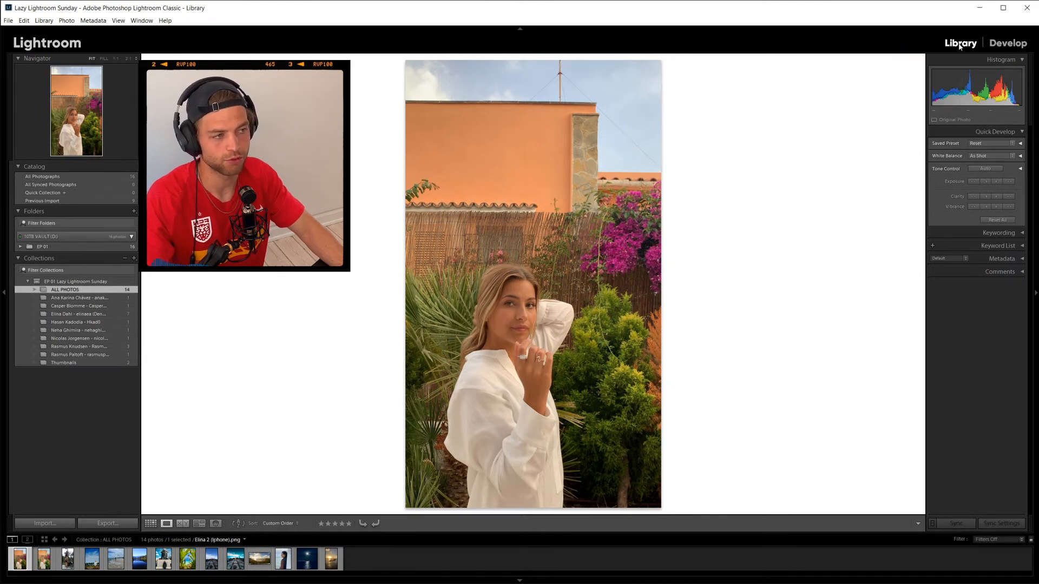
Open the Identity Plate Editor to examine the personalized text and font settings, and close it without changes.
{"action": "left_click", "coordinate": [69, 47]}
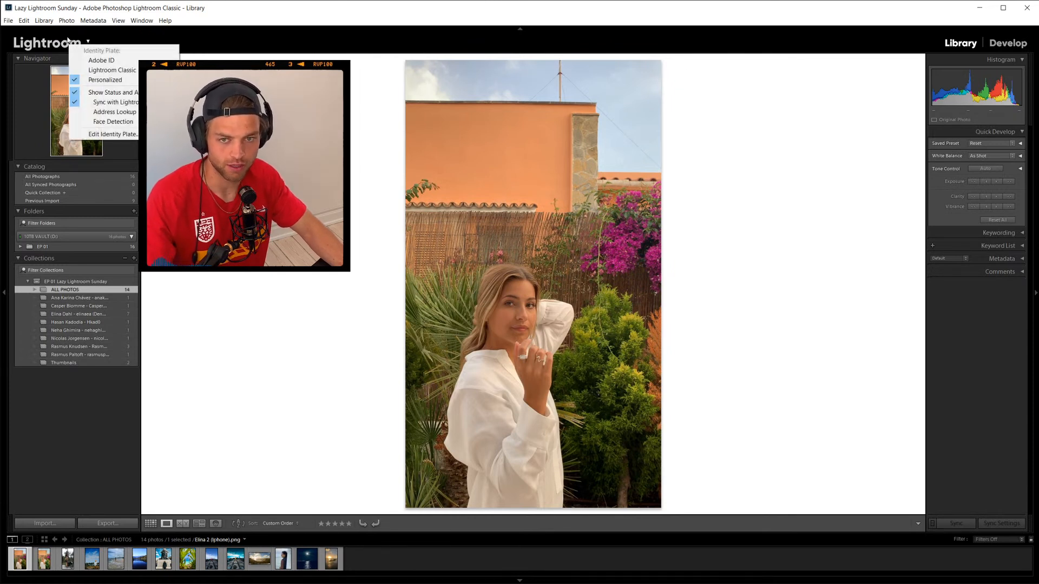
{"action": "left_click", "coordinate": [112, 136]}
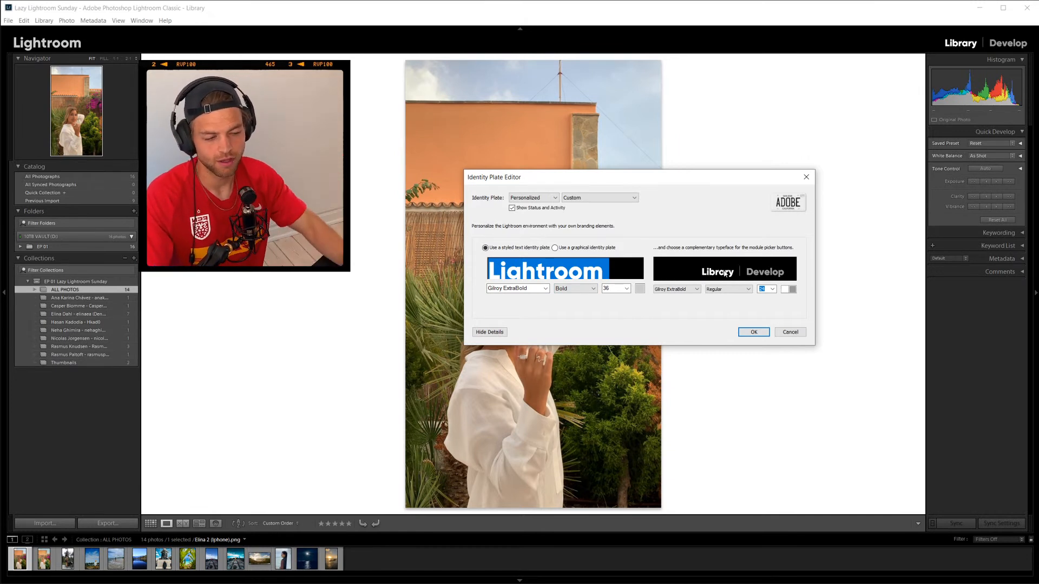
{"action": "left_click", "coordinate": [806, 177]}
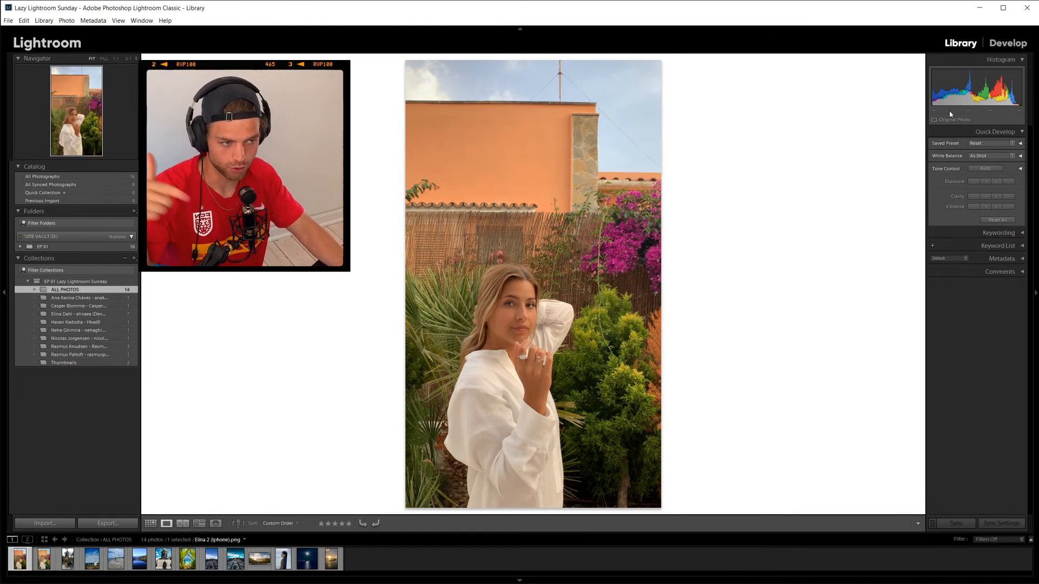
Switch to the portrait contributor's own collection in the Develop module and collapse the SECRET SAUCE preset group.
{"action": "left_click", "coordinate": [1017, 43]}
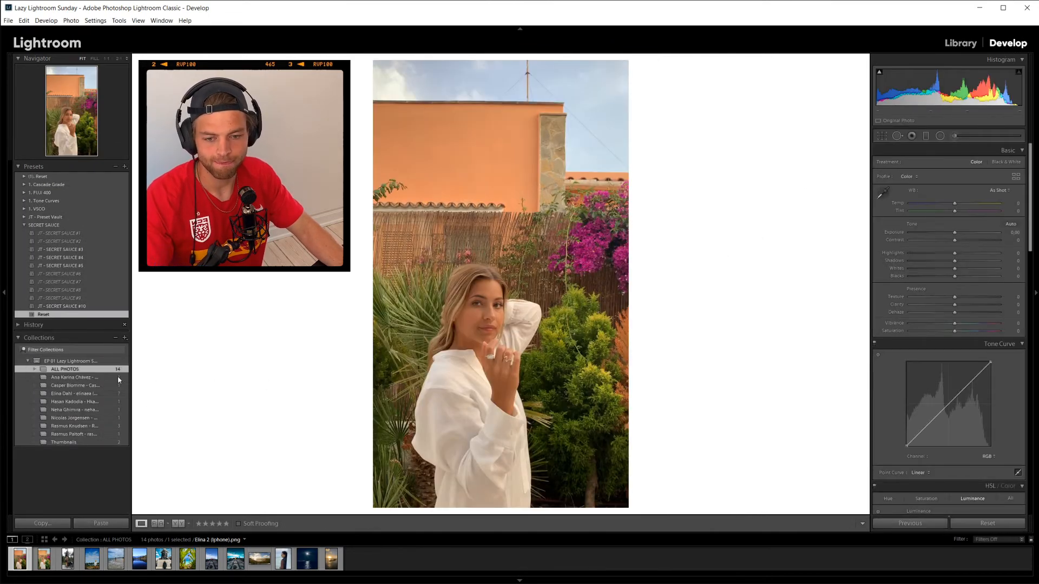
{"action": "left_click", "coordinate": [69, 394]}
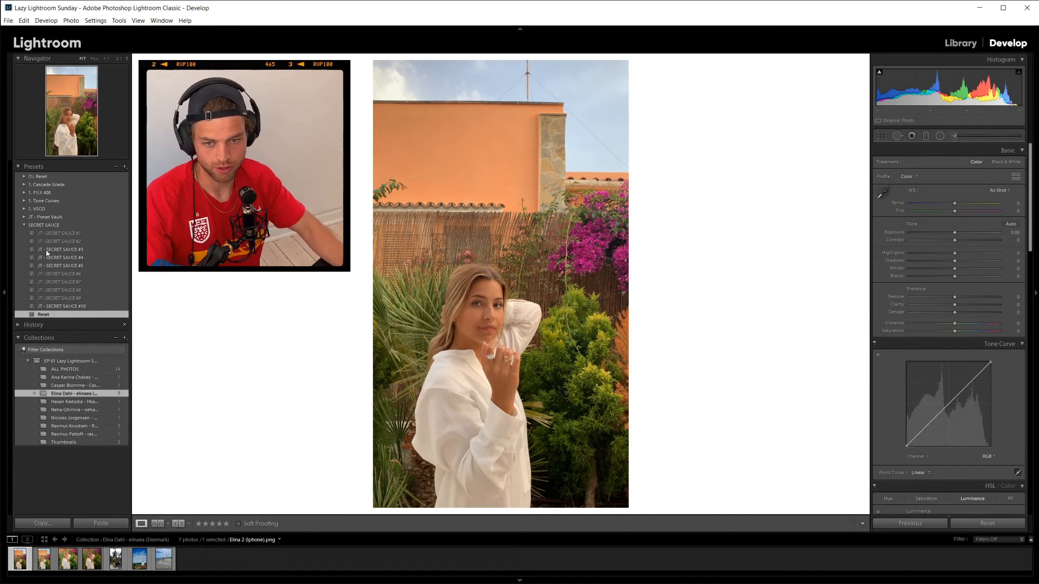
{"action": "left_click", "coordinate": [24, 225]}
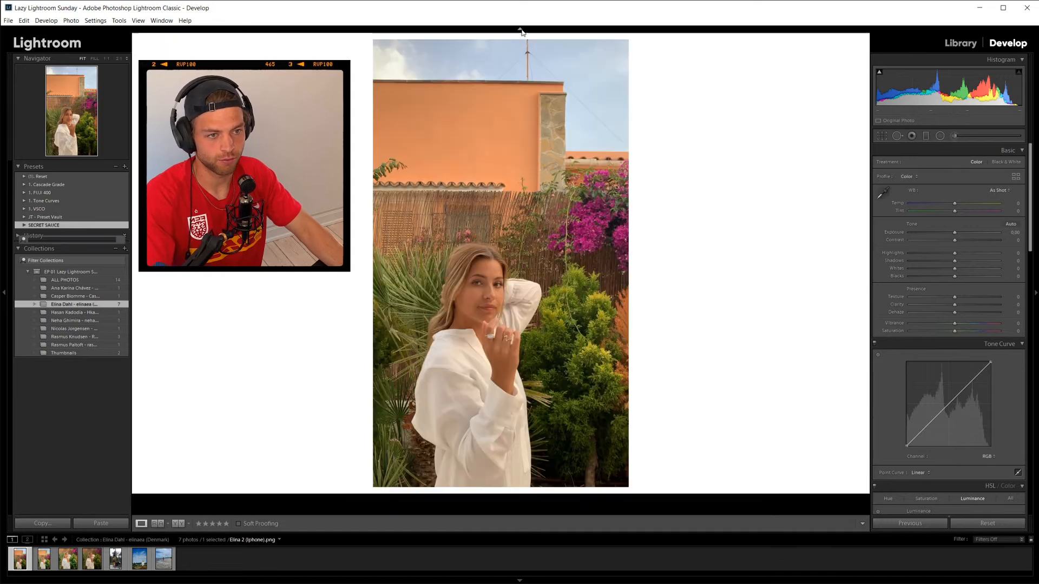
Set the portrait's crop aspect to As Shot and apply the crop.
{"action": "key", "text": "q"}
{"action": "key", "text": "r"}
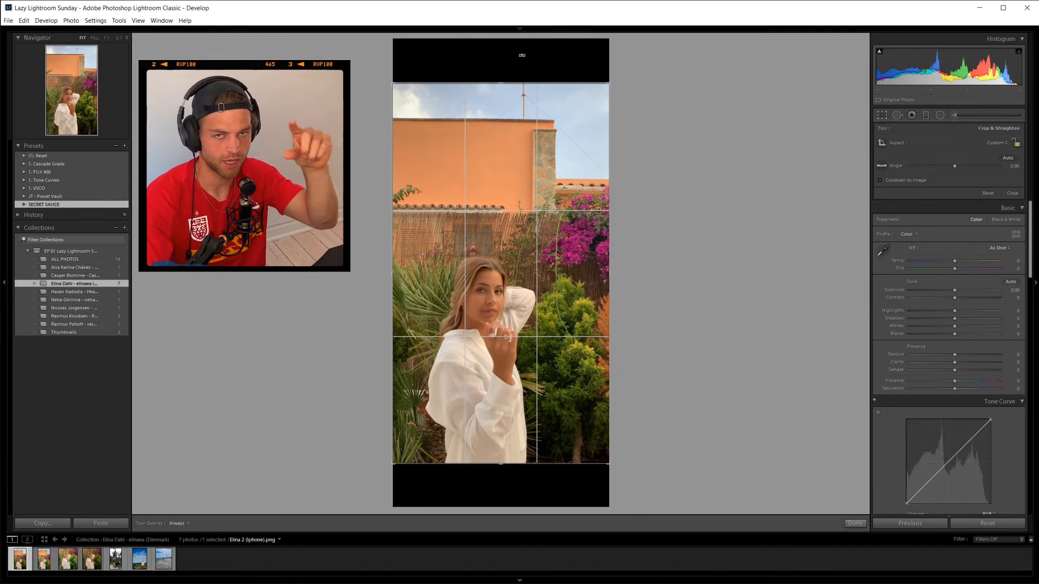
{"action": "left_click", "coordinate": [1001, 144]}
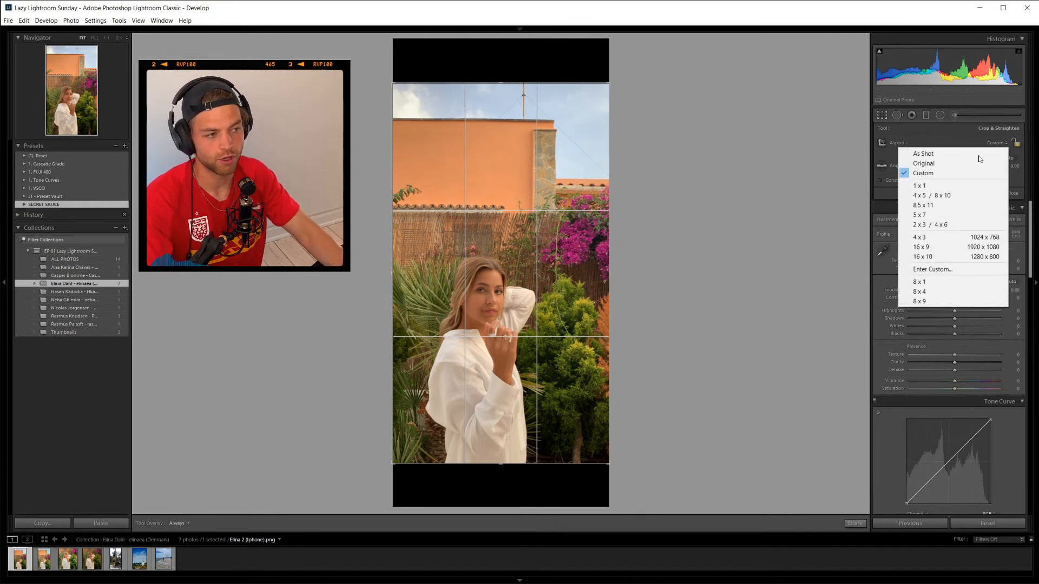
{"action": "left_click", "coordinate": [931, 153]}
{"action": "key", "text": "Return"}
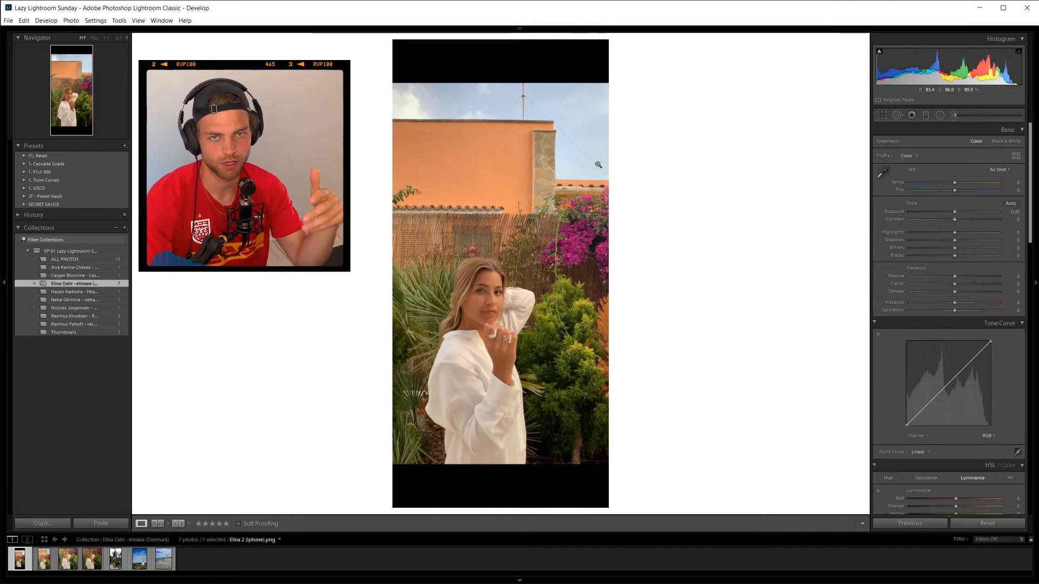
Crop the black bars off the upper and lower edges of the portrait.
{"action": "key", "text": "r"}
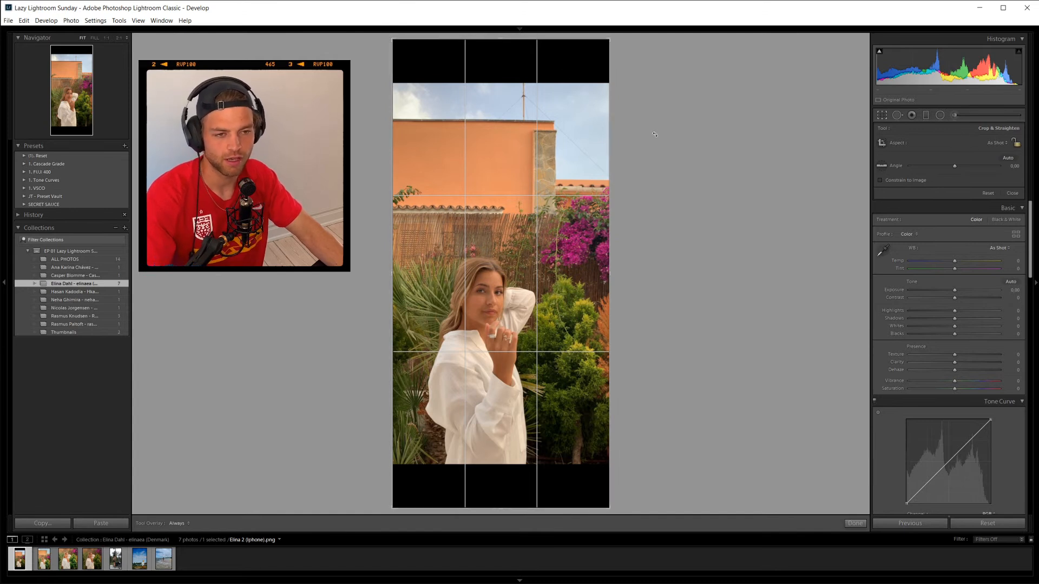
{"action": "left_click_drag", "start_coordinate": [505, 39], "coordinate": [503, 62]}
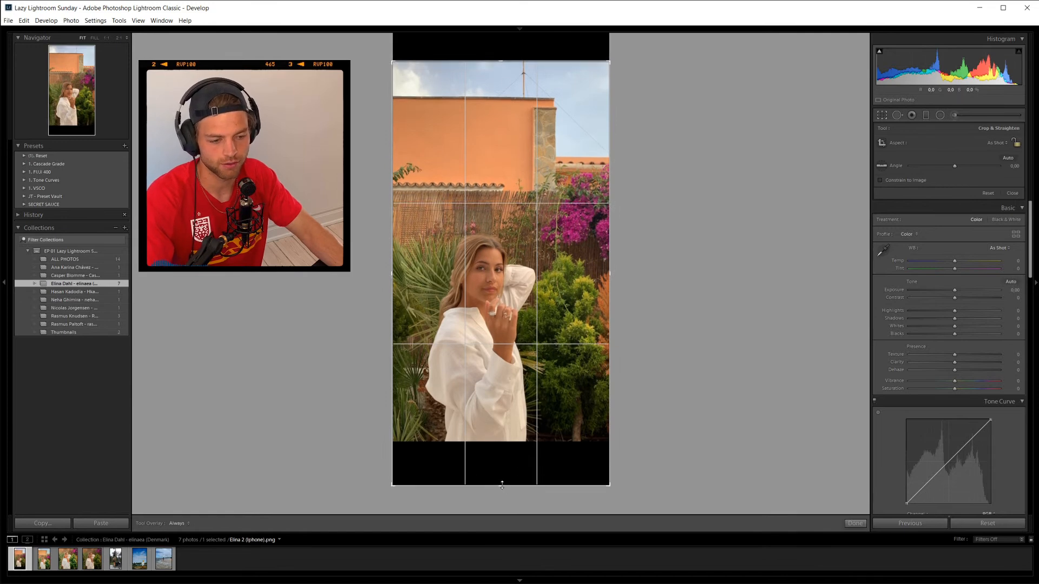
{"action": "left_click_drag", "start_coordinate": [505, 481], "coordinate": [501, 465]}
{"action": "key", "text": "r"}
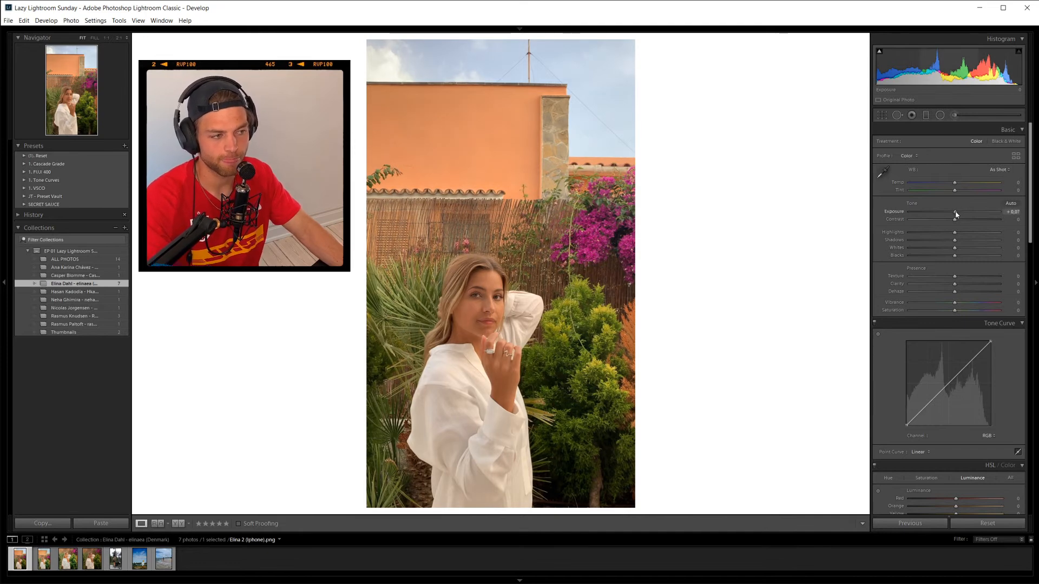
Set the portrait's Exposure to +0.20 and Contrast to +4.
{"action": "left_click_drag", "start_coordinate": [956, 214], "coordinate": [958, 214]}
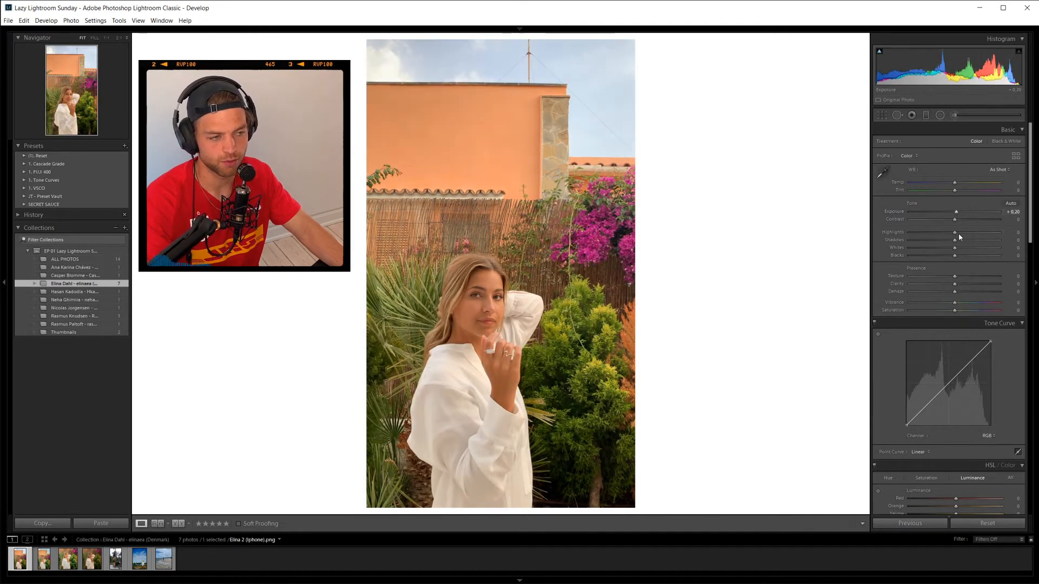
{"action": "left_click_drag", "start_coordinate": [955, 220], "coordinate": [956, 220]}
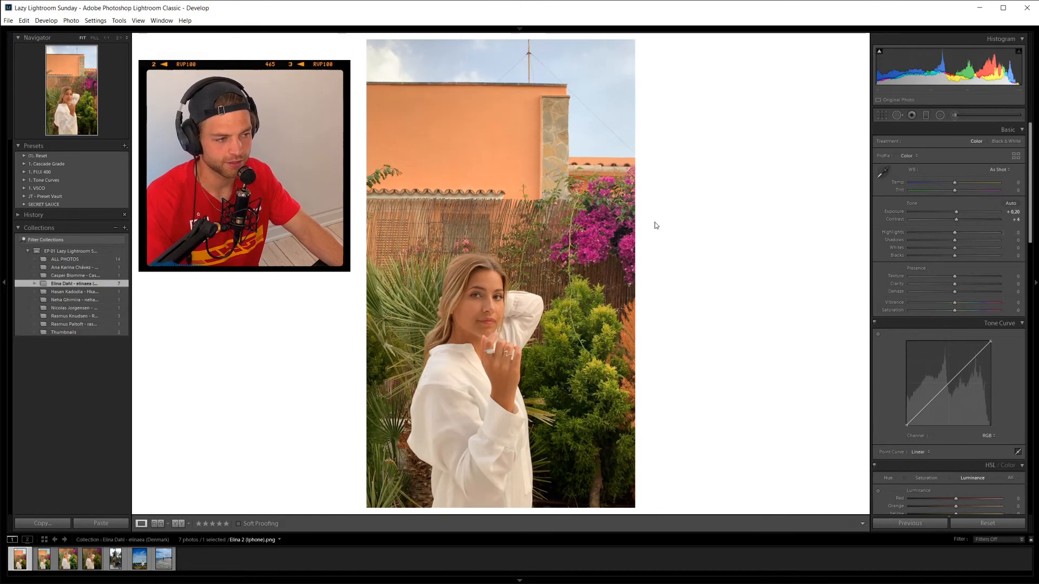
Inspect the wall and sky up close, and set the portrait's Shadows to -10 and Whites to -9.
{"action": "left_click", "coordinate": [513, 314]}
{"action": "left_click_drag", "start_coordinate": [531, 57], "coordinate": [538, 312]}
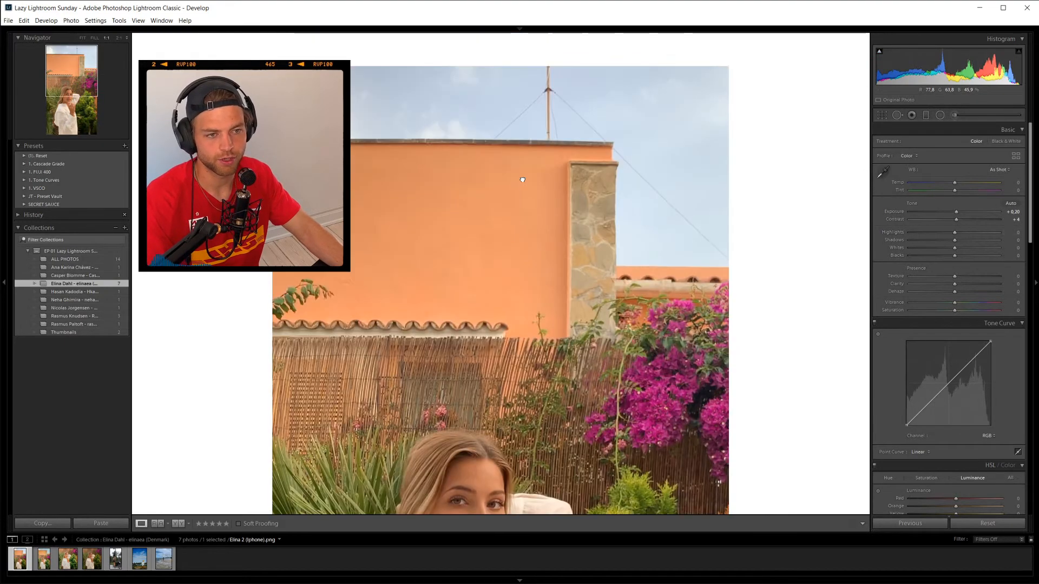
{"action": "left_click", "coordinate": [522, 179]}
{"action": "left_click_drag", "start_coordinate": [954, 242], "coordinate": [951, 249]}
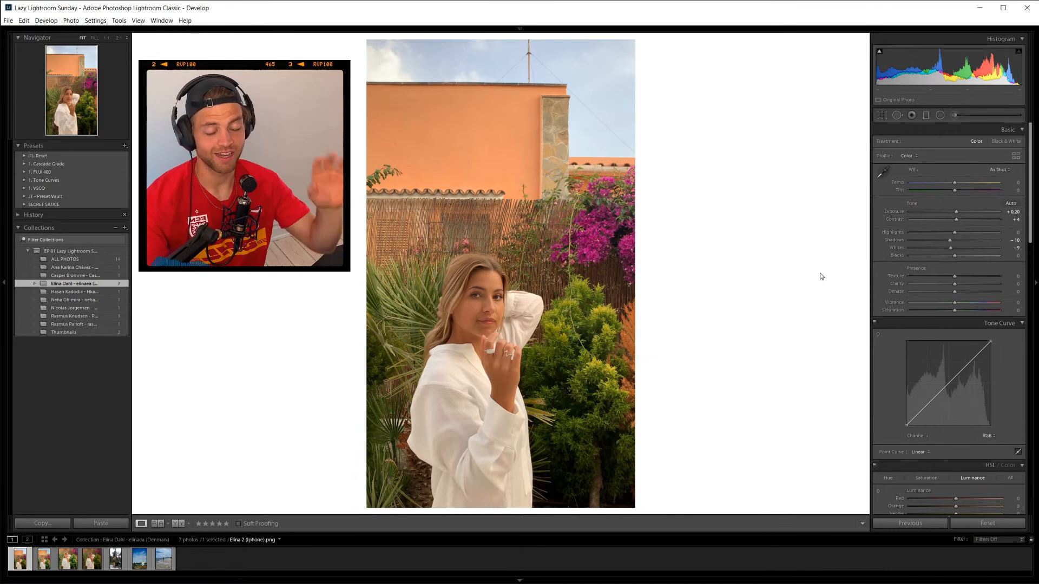
Compare the portrait's before and after versions side by side, and return to the single-photo view.
{"action": "key", "text": "3"}
{"action": "key", "text": "y"}
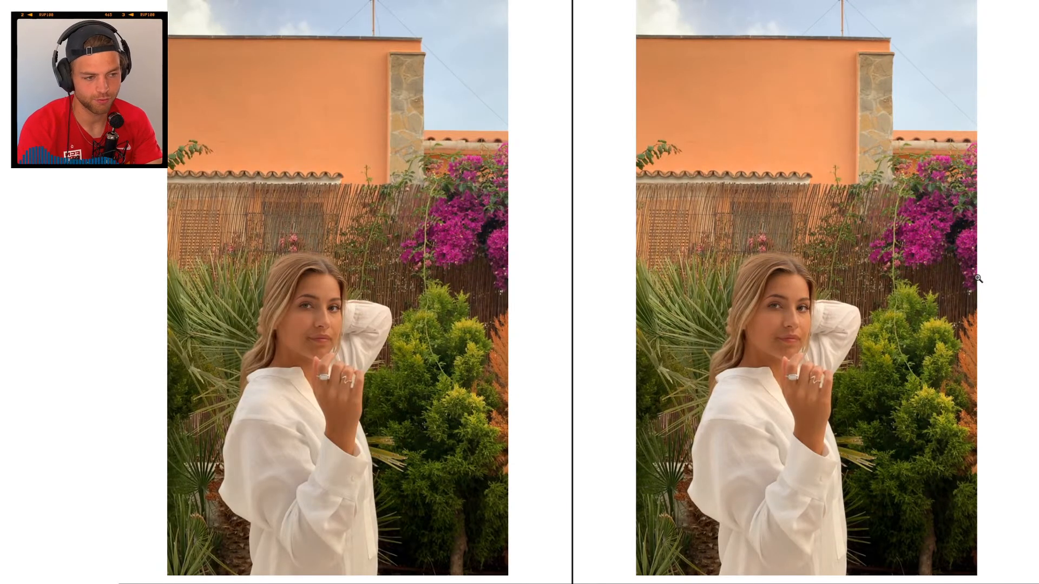
{"action": "key", "text": "y"}
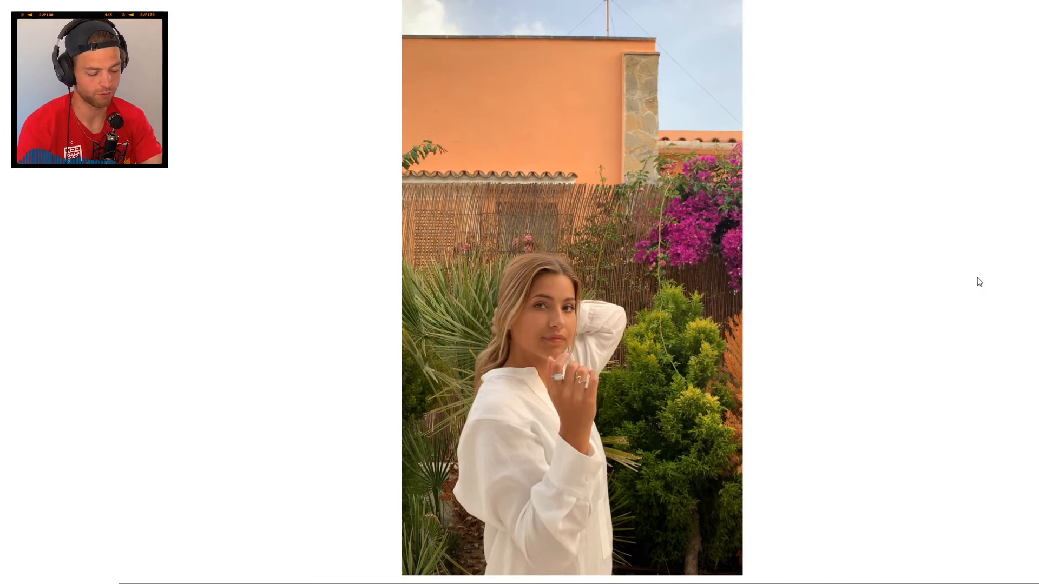
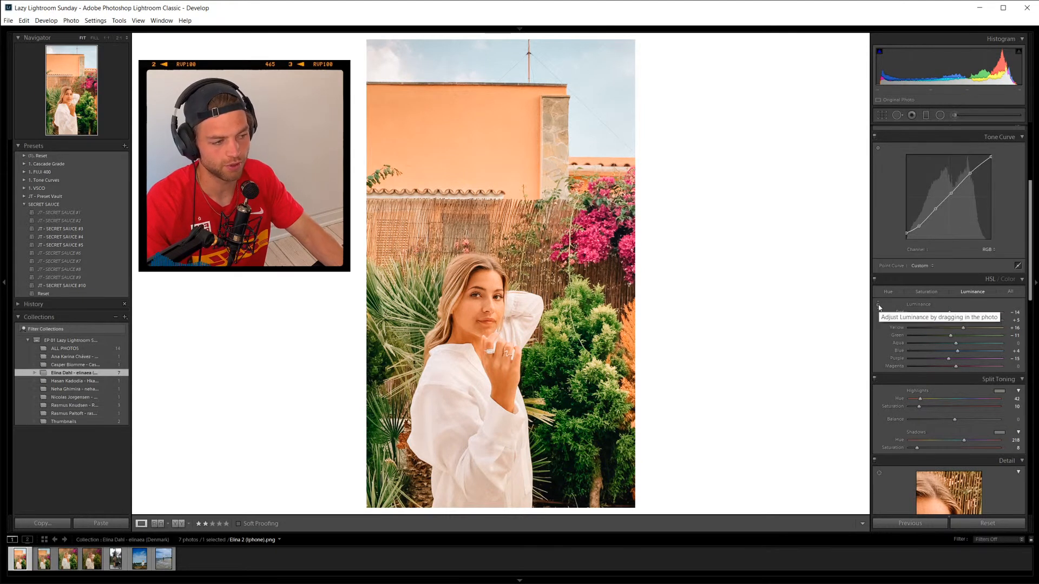
Try brightening the orange wall with targeted Luminance adjustment and lowering the Orange luminance, undoing each change.
{"action": "left_click", "coordinate": [879, 306]}
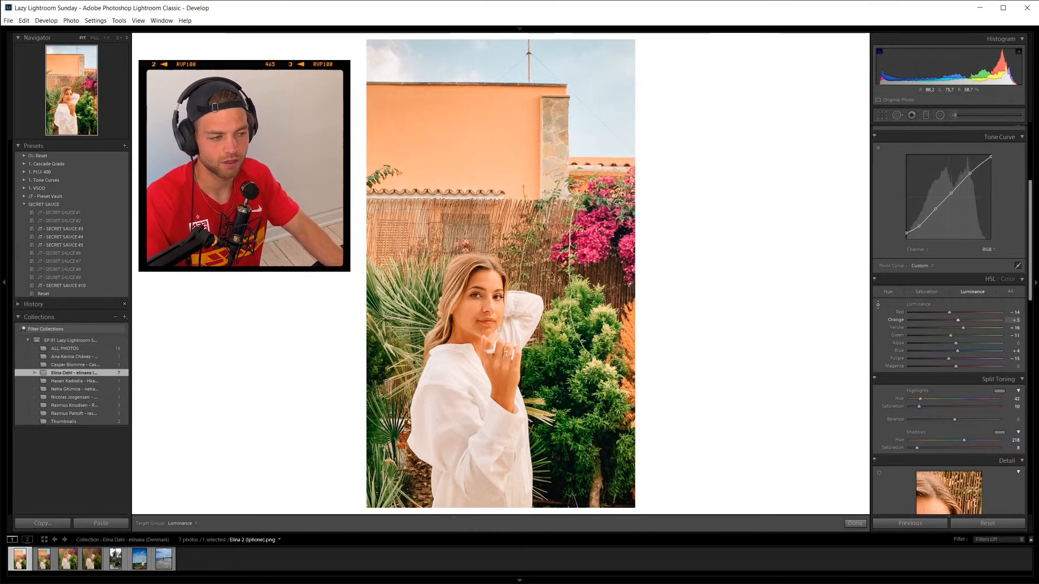
{"action": "left_click_drag", "start_coordinate": [454, 124], "coordinate": [455, 76]}
{"action": "key", "text": "ctrl+z"}
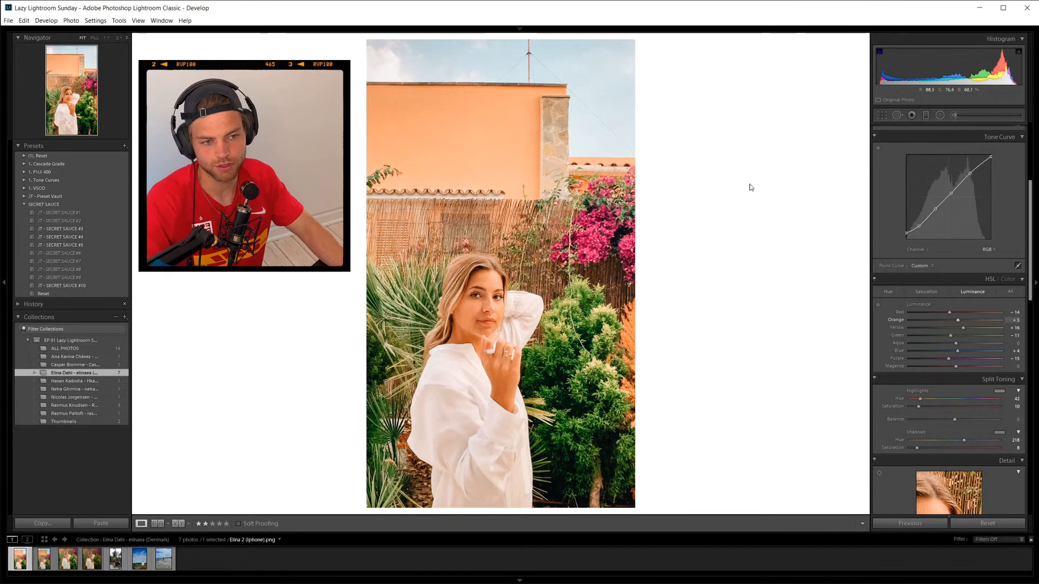
{"action": "mouse_move", "coordinate": [957, 320]}
{"action": "left_mouse_down"}
{"action": "mouse_move", "coordinate": [922, 320]}
{"action": "mouse_move", "coordinate": [946, 323]}
{"action": "left_mouse_up"}
{"action": "key", "text": "ctrl+z"}
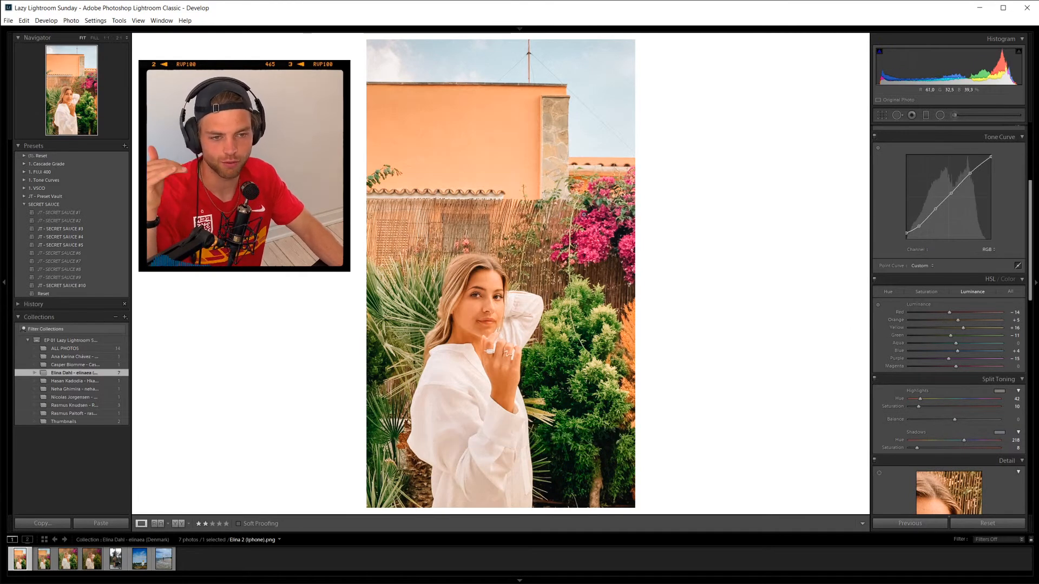
Try raising the Orange luminance to +38 by targeting the wall in the photo, and undo it.
{"action": "left_click", "coordinate": [878, 304]}
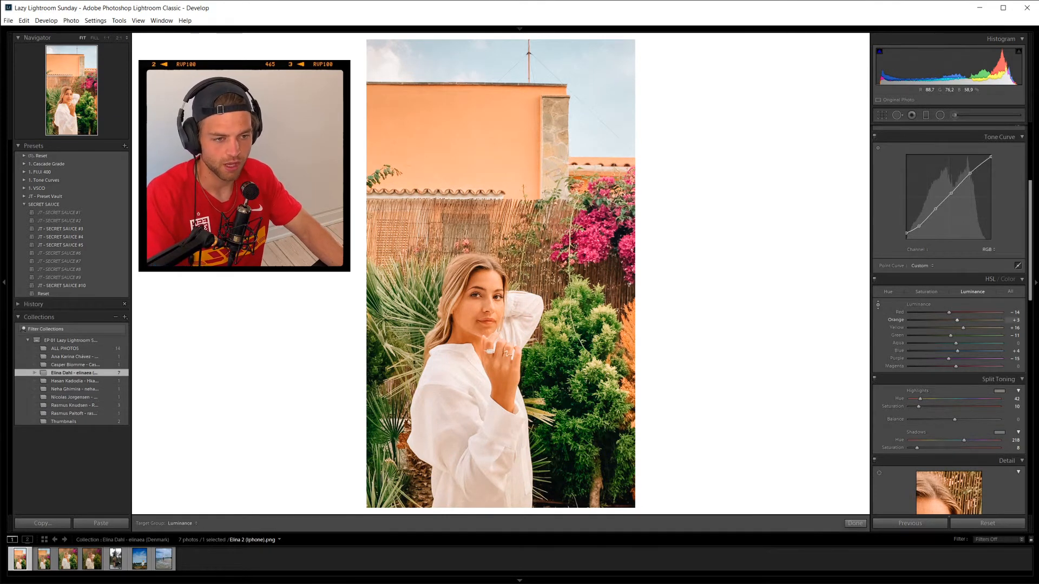
{"action": "left_click_drag", "start_coordinate": [455, 135], "coordinate": [455, 109]}
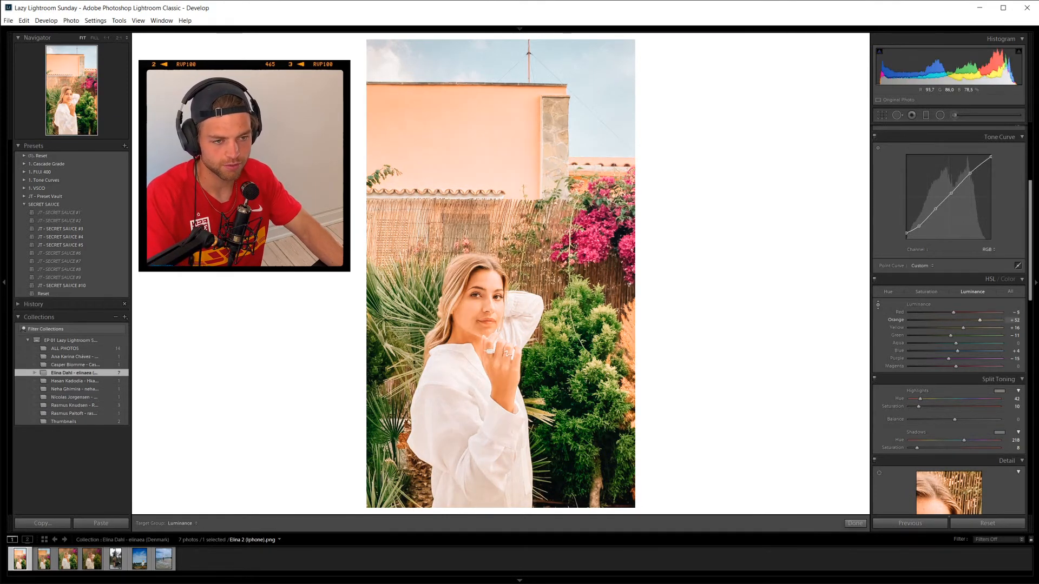
{"action": "key", "text": "ctrl+z"}
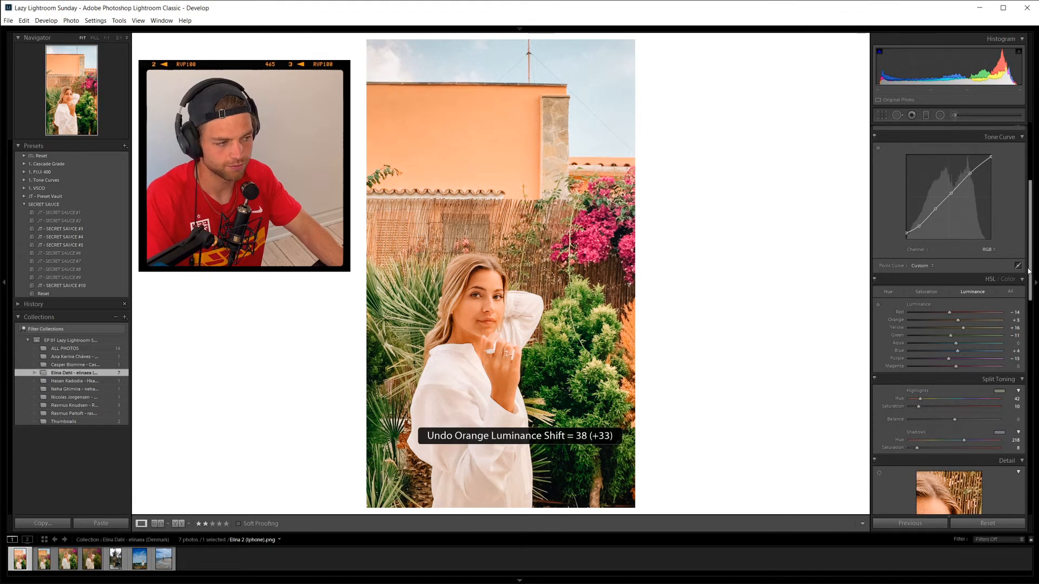
Set the portrait's Sharpening Amount to 25, judging the effect on the face at 2:1 magnification.
{"action": "scroll", "coordinate": [1028, 270], "scroll_direction": "down", "scroll_amount": 3}
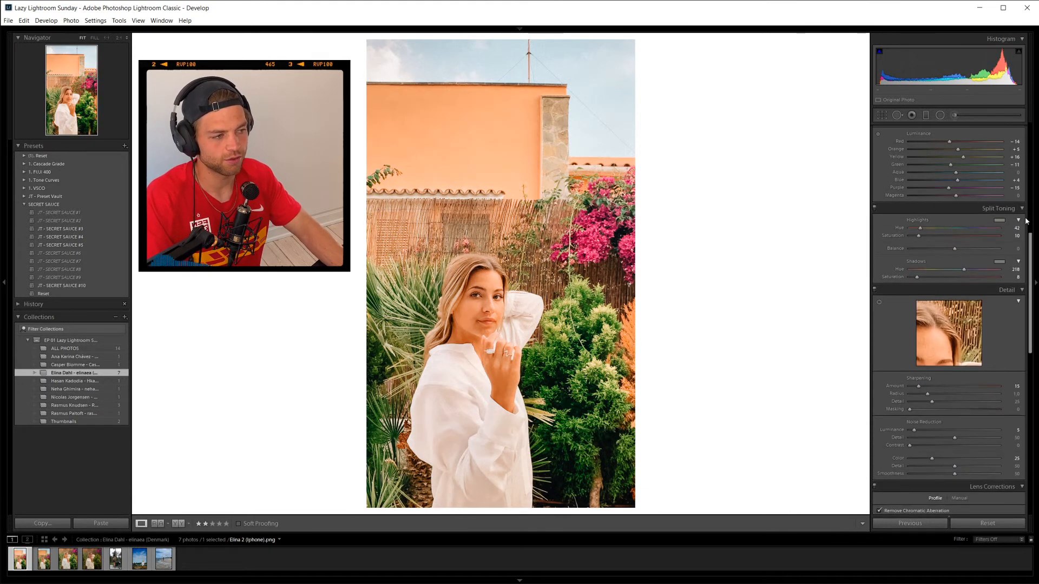
{"action": "left_click_drag", "start_coordinate": [1031, 251], "coordinate": [1030, 245]}
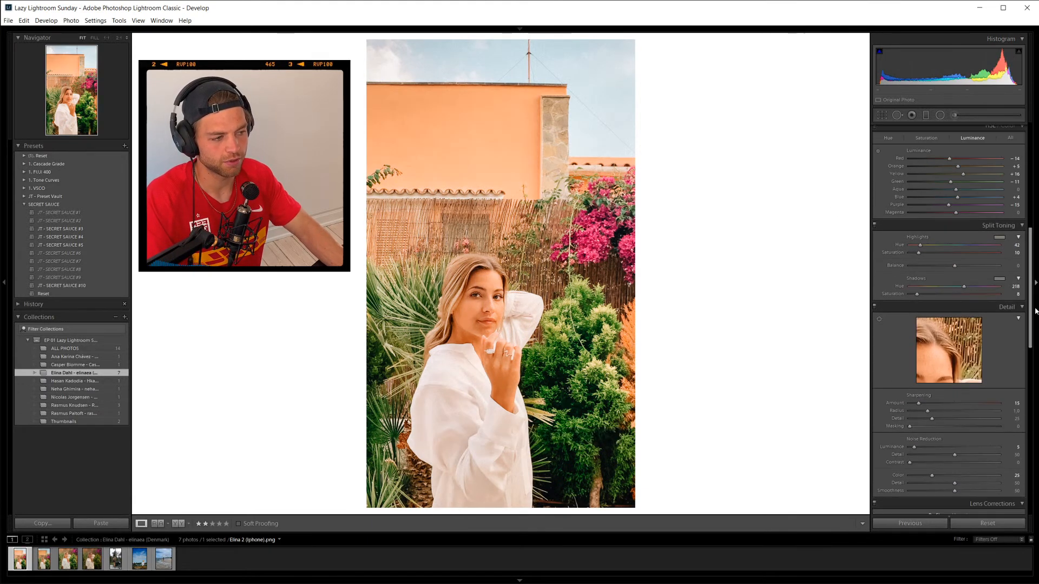
{"action": "left_click_drag", "start_coordinate": [1030, 309], "coordinate": [1030, 340]}
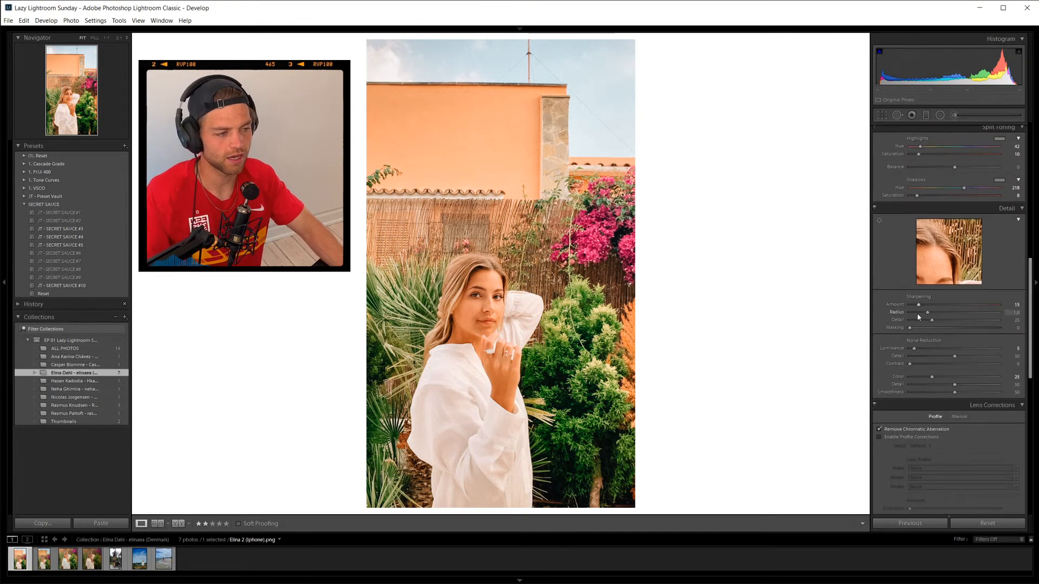
{"action": "left_click", "coordinate": [525, 315]}
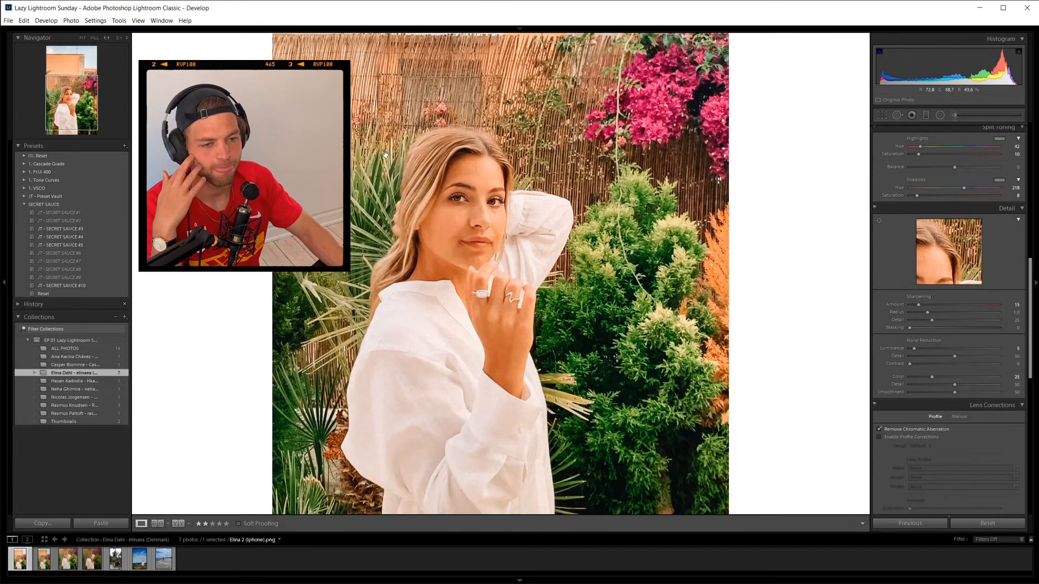
{"action": "left_click", "coordinate": [119, 37]}
{"action": "left_click_drag", "start_coordinate": [474, 163], "coordinate": [517, 224]}
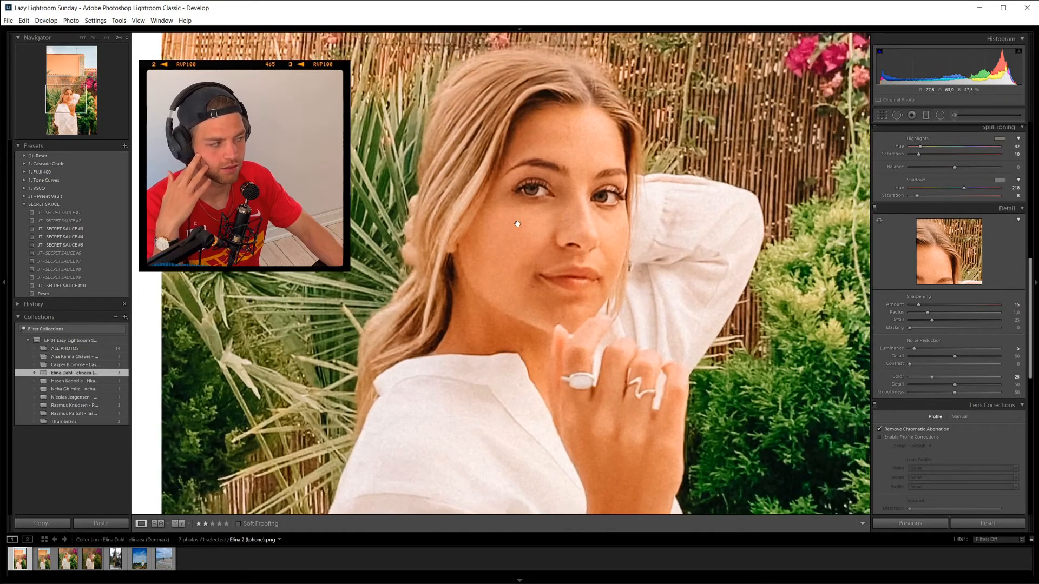
{"action": "left_click_drag", "start_coordinate": [581, 159], "coordinate": [544, 194]}
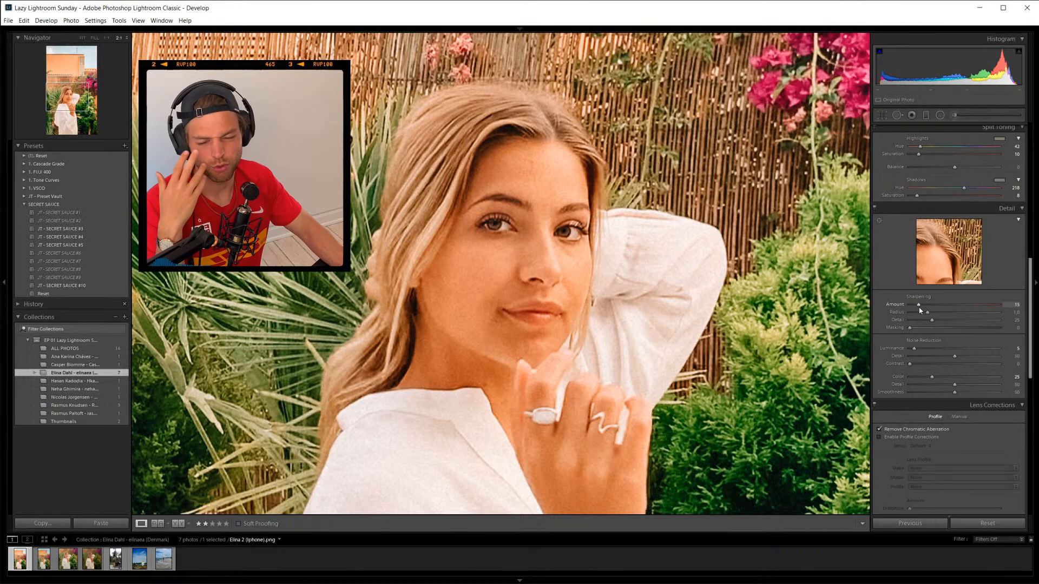
{"action": "left_click_drag", "start_coordinate": [919, 306], "coordinate": [1000, 305]}
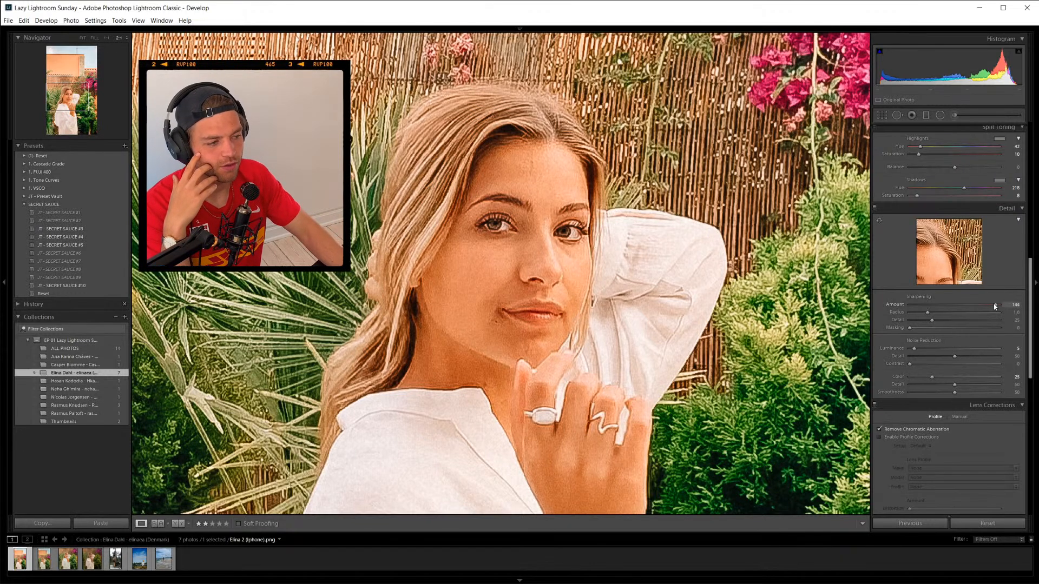
{"action": "left_click_drag", "start_coordinate": [956, 309], "coordinate": [922, 309]}
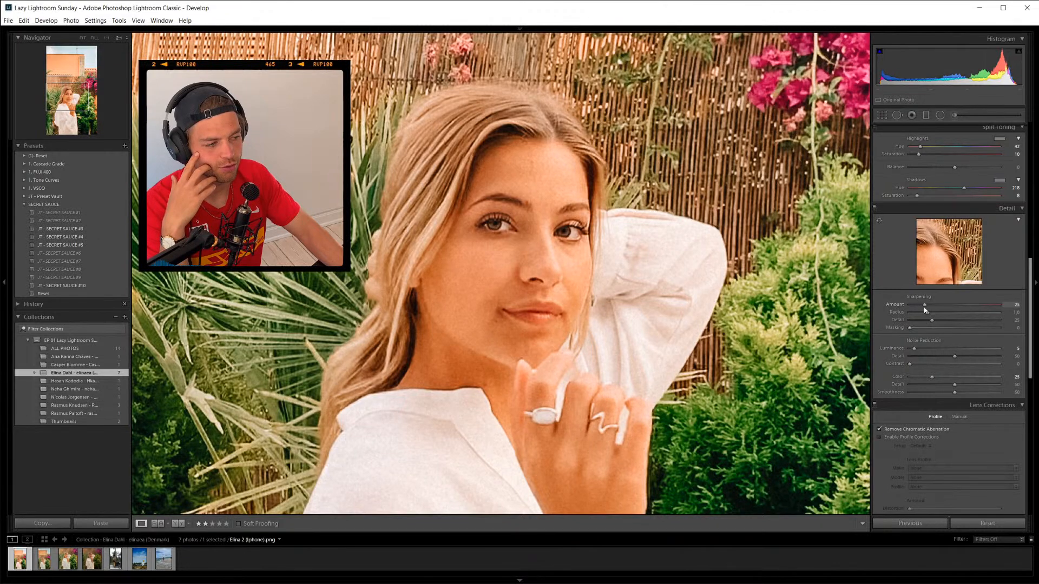
{"action": "left_click", "coordinate": [536, 280]}
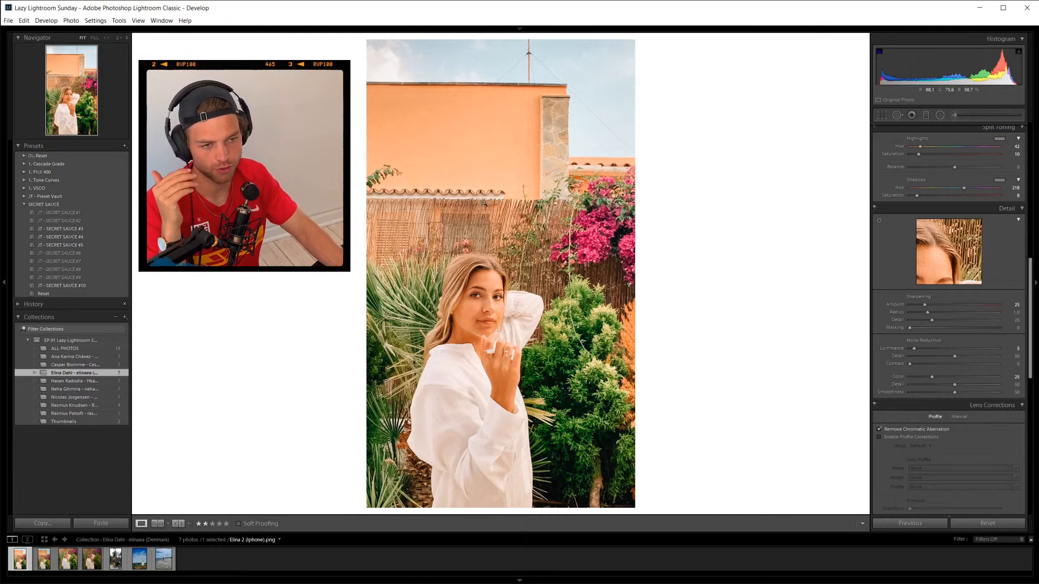
Enable lens profile corrections for the portrait and choose Apple as the lens profile make.
{"action": "scroll", "coordinate": [1032, 373], "scroll_direction": "down", "scroll_amount": 3}
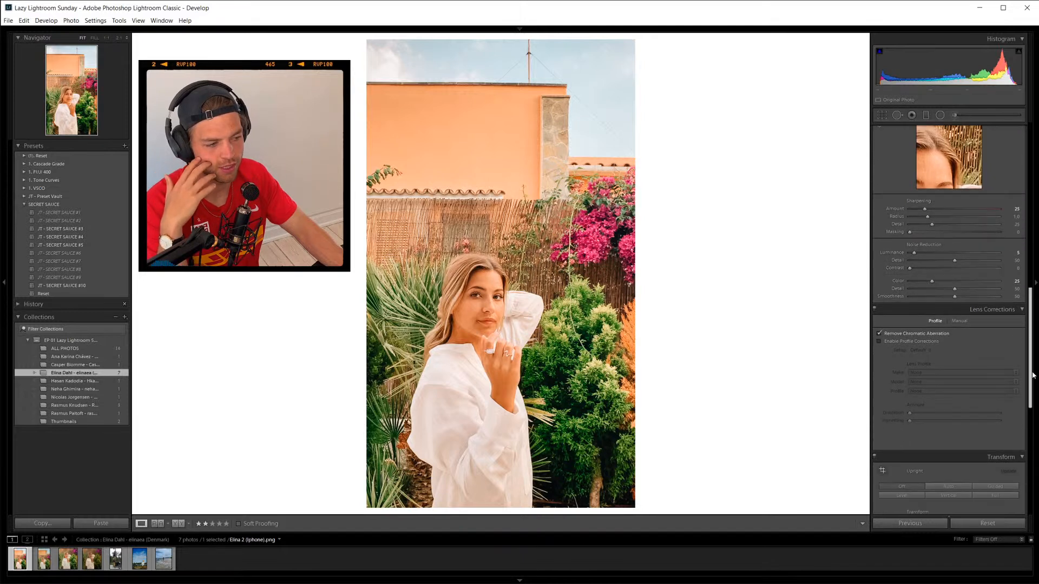
{"action": "scroll", "coordinate": [1032, 374], "scroll_direction": "down", "scroll_amount": 1}
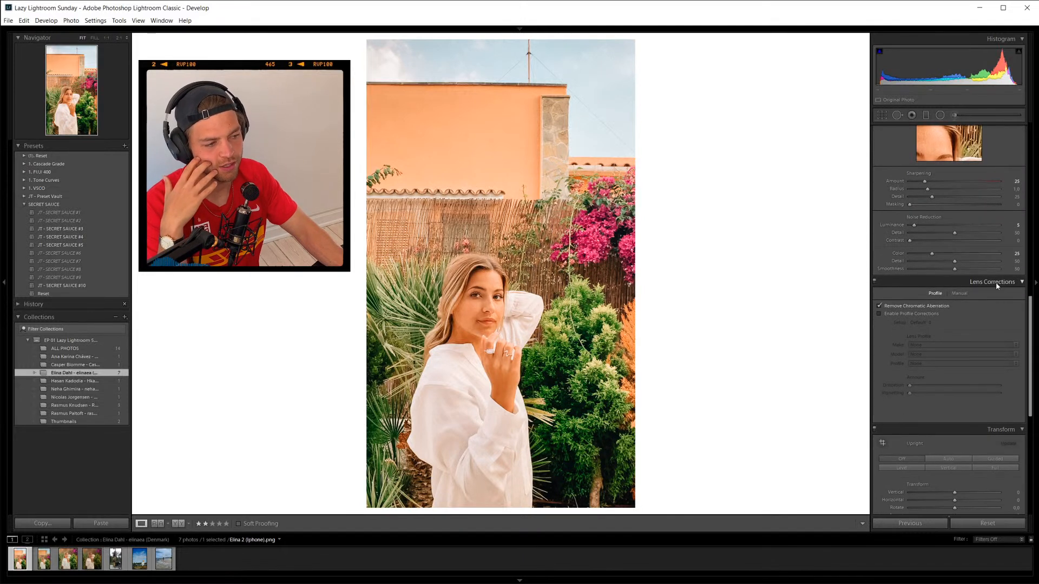
{"action": "scroll", "coordinate": [1031, 327], "scroll_direction": "down", "scroll_amount": 2}
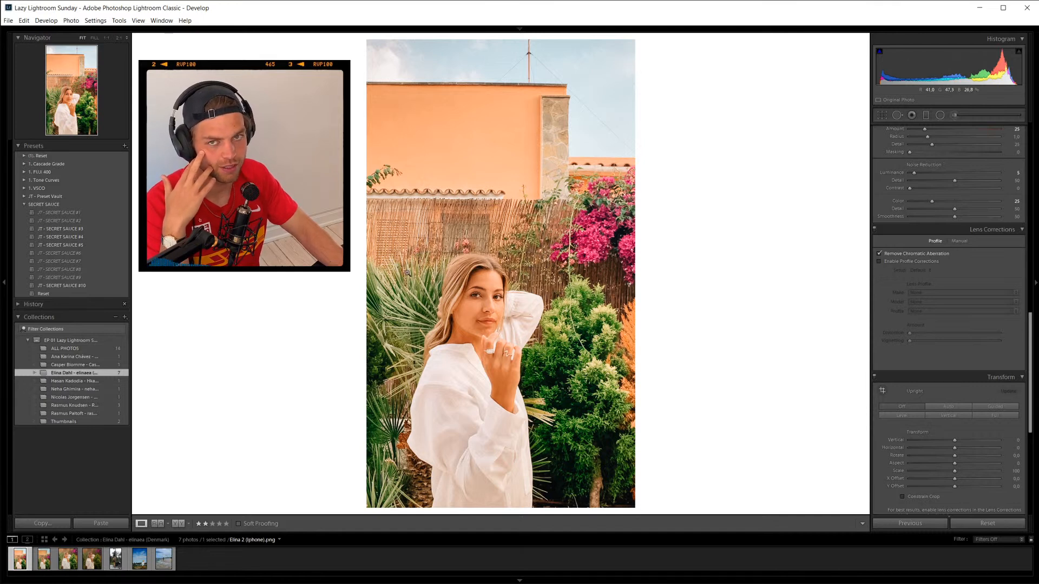
{"action": "left_click", "coordinate": [880, 262]}
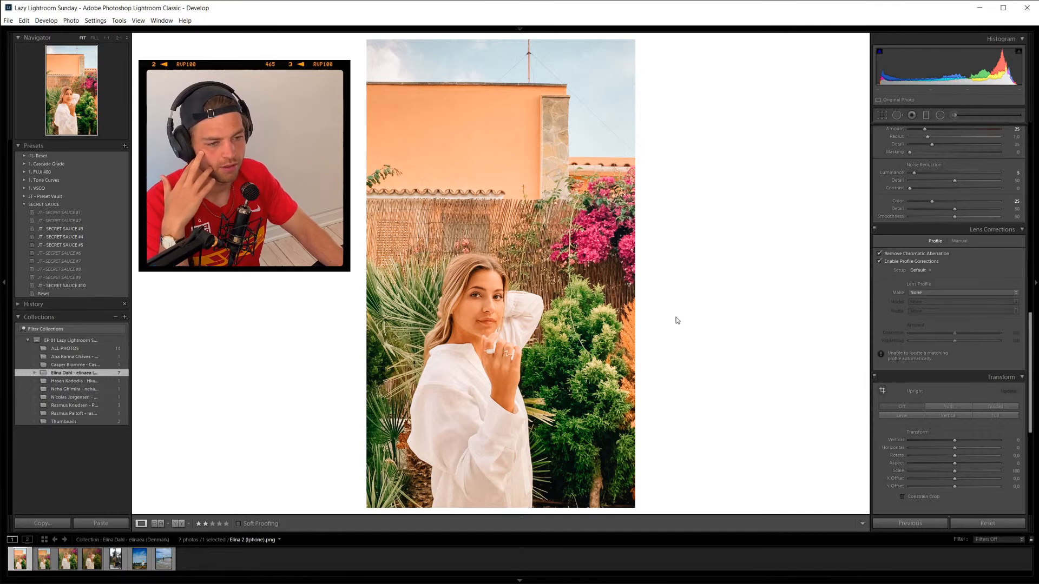
{"action": "left_click", "coordinate": [939, 293]}
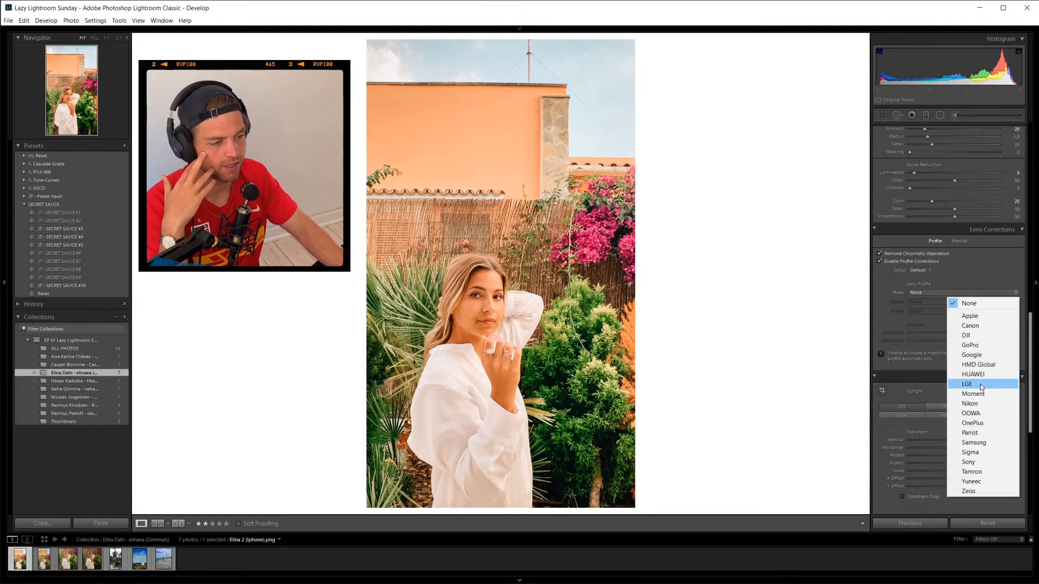
{"action": "left_click", "coordinate": [970, 316]}
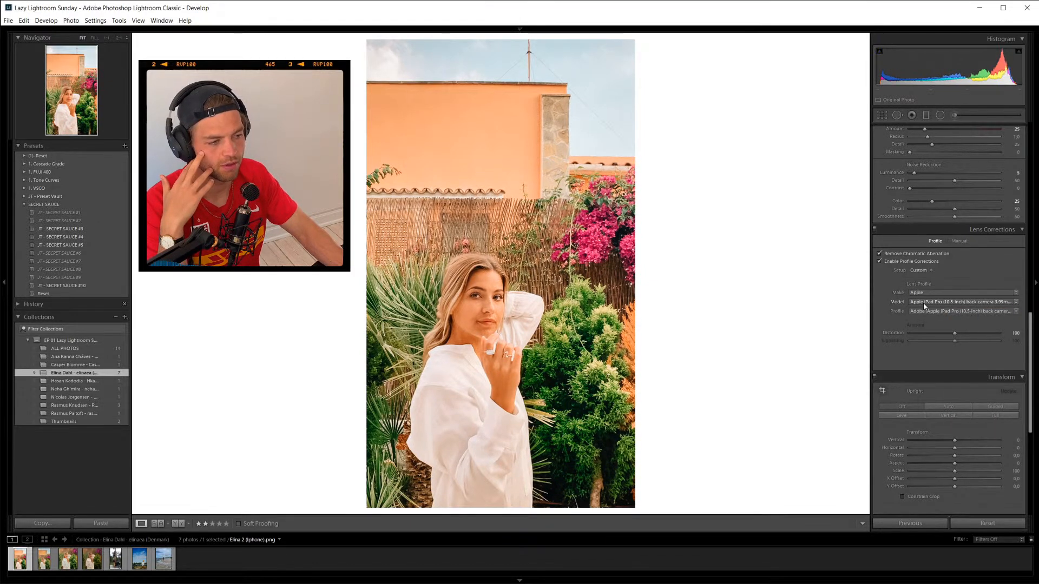
Switch the lens profile corrections off and on to compare their effect, leaving them disabled.
{"action": "left_click", "coordinate": [879, 261]}
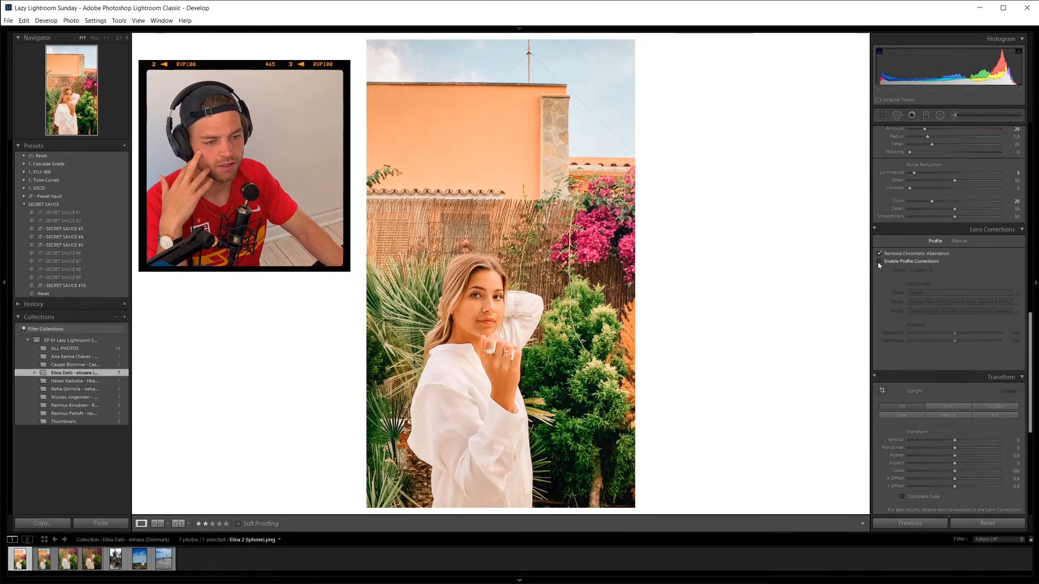
{"action": "left_click", "coordinate": [879, 262]}
{"action": "left_click", "coordinate": [879, 262]}
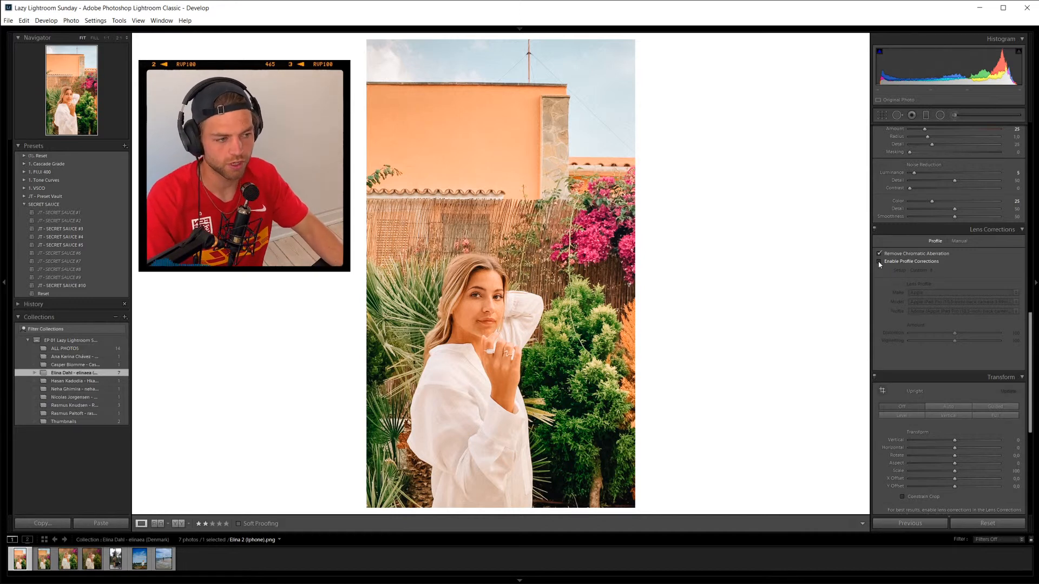
{"action": "left_click", "coordinate": [879, 262]}
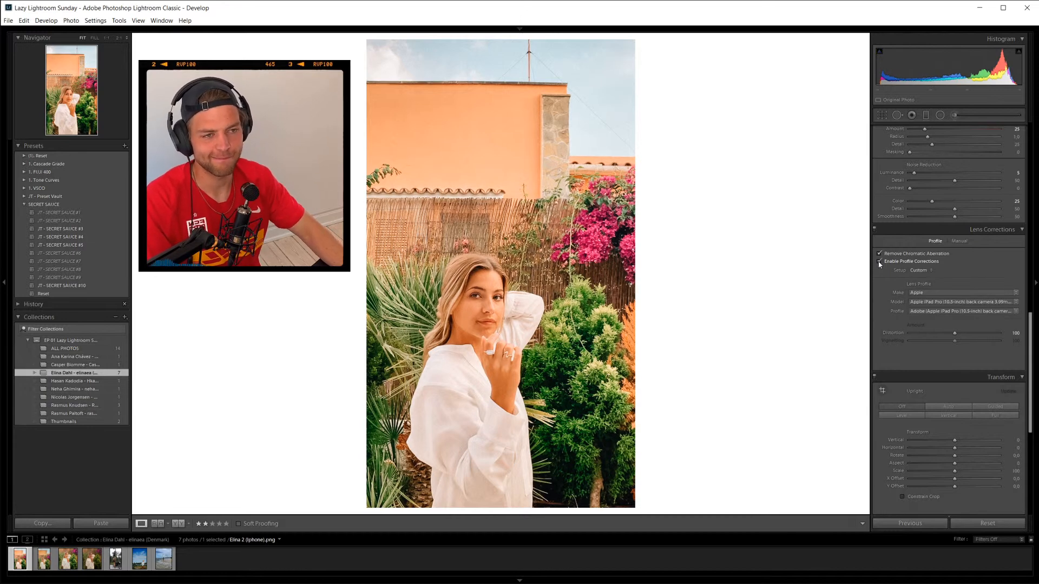
{"action": "left_click", "coordinate": [879, 262]}
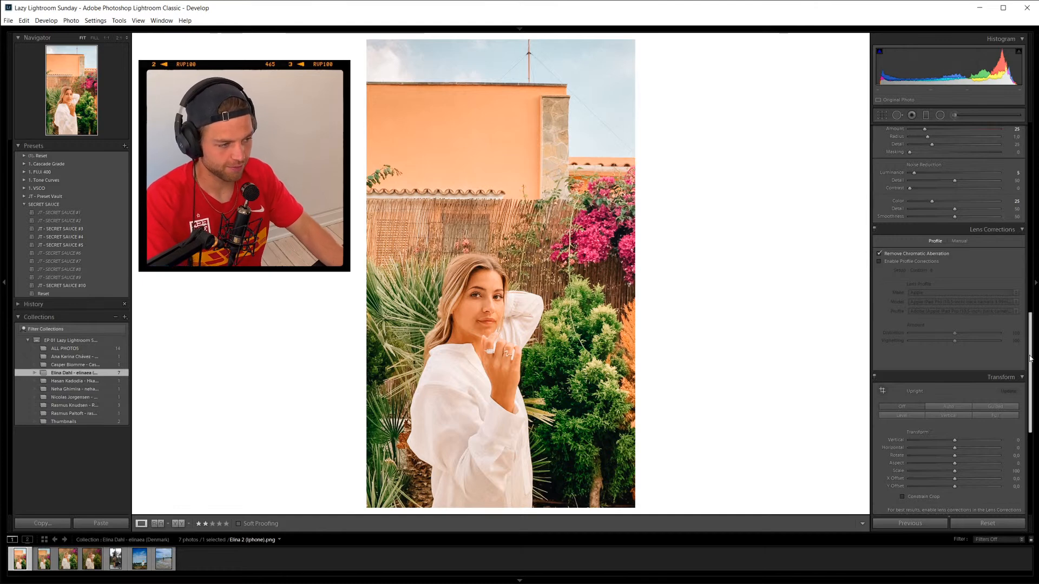
Try a Vertical perspective transform on the portrait, and undo it.
{"action": "left_click_drag", "start_coordinate": [1030, 352], "coordinate": [1026, 442]}
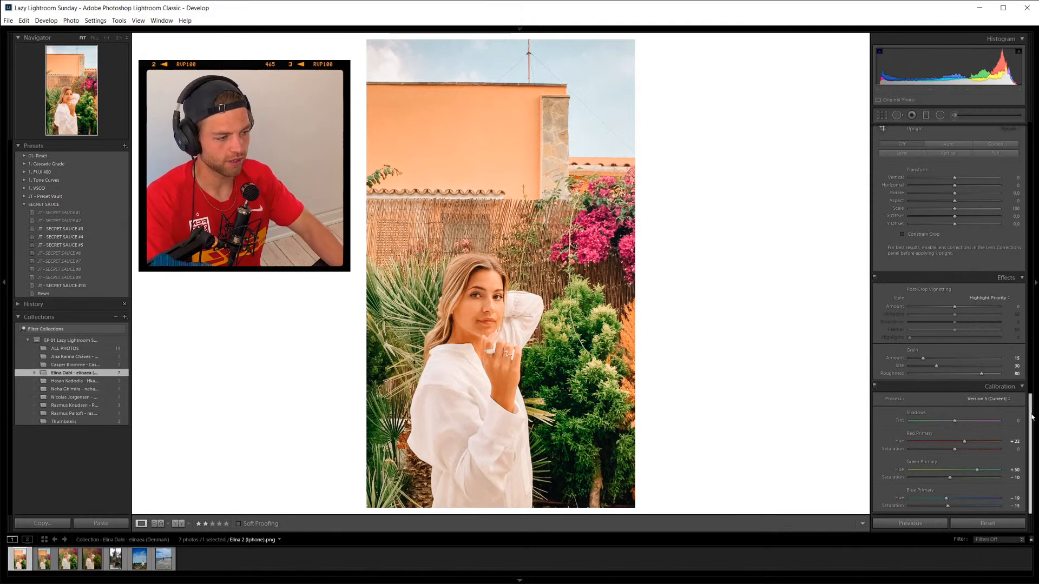
{"action": "scroll", "coordinate": [1030, 370], "scroll_direction": "up", "scroll_amount": 3}
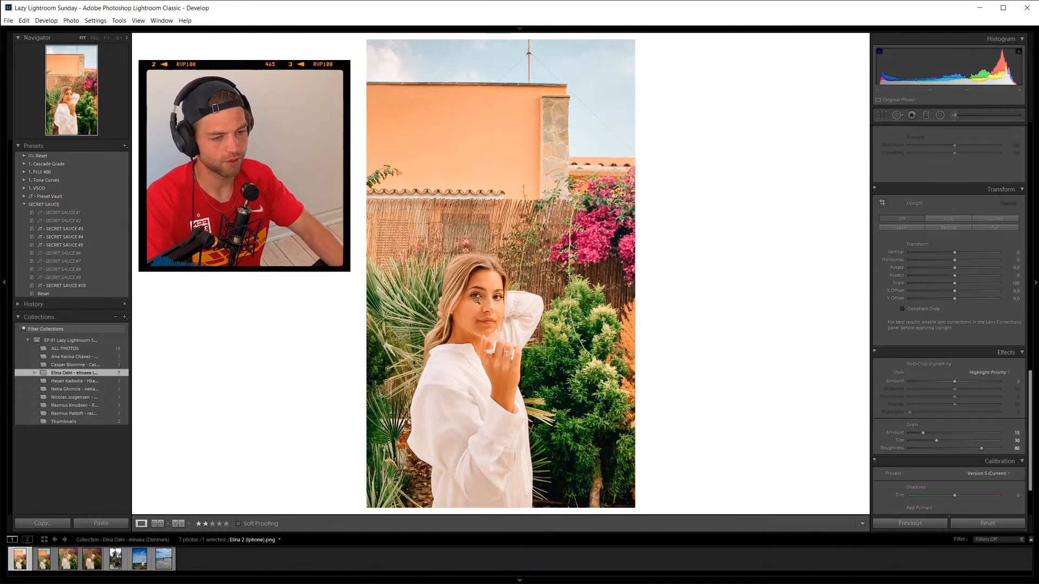
{"action": "mouse_move", "coordinate": [955, 252]}
{"action": "left_mouse_down"}
{"action": "mouse_move", "coordinate": [933, 252]}
{"action": "mouse_move", "coordinate": [975, 251]}
{"action": "mouse_move", "coordinate": [955, 253]}
{"action": "left_mouse_up"}
{"action": "key", "text": "ctrl+z"}
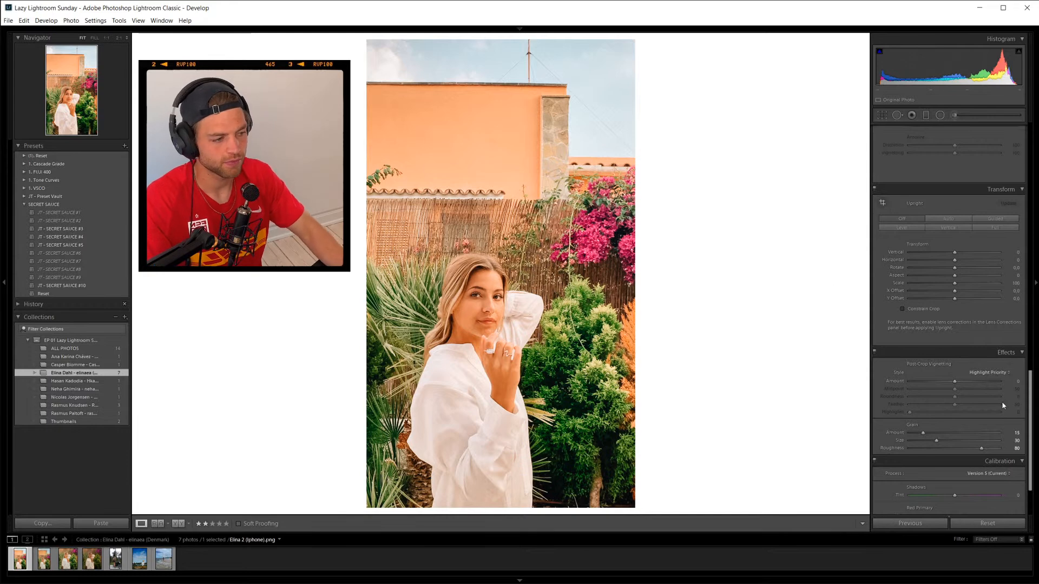
Set the portrait's Post-Crop Vignetting Amount to -36 with the Highlight Priority style.
{"action": "scroll", "coordinate": [955, 318], "scroll_direction": "down", "scroll_amount": 3}
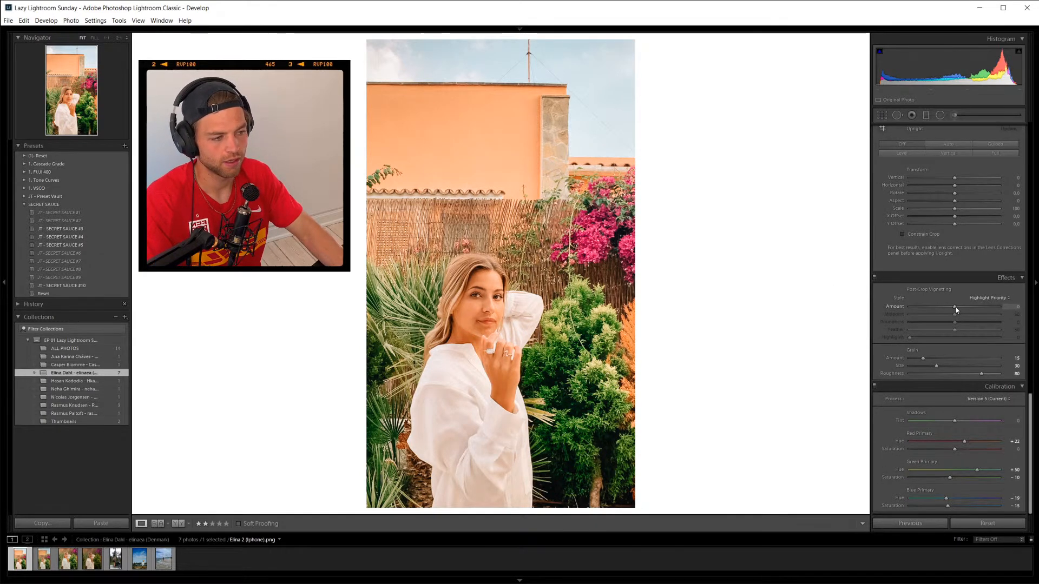
{"action": "left_click_drag", "start_coordinate": [956, 307], "coordinate": [940, 308]}
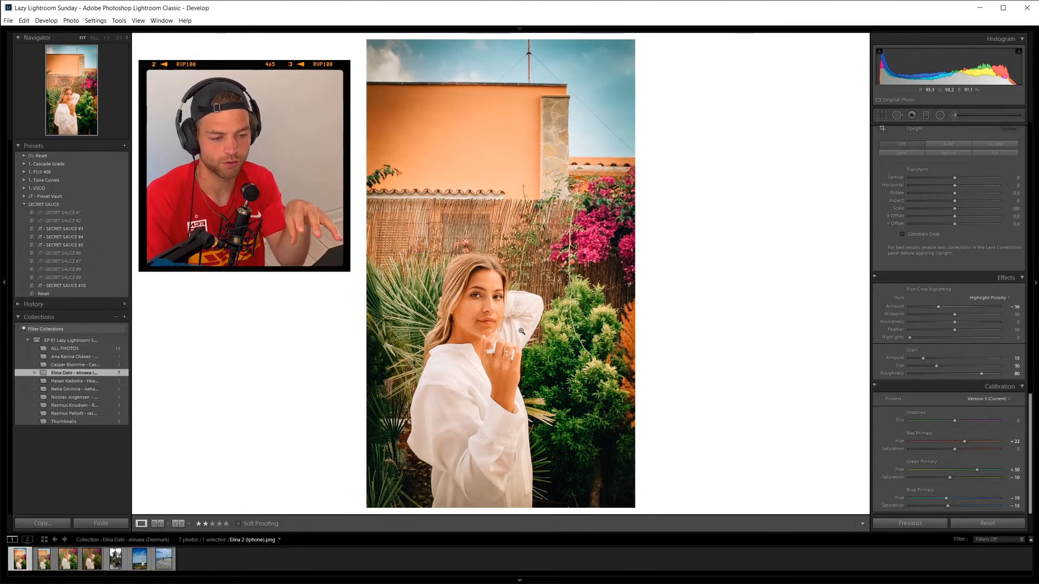
Try a Post-Crop Vignetting Amount of +32, undo it, and reset the vignette Amount to 0.
{"action": "left_click_drag", "start_coordinate": [939, 307], "coordinate": [969, 308]}
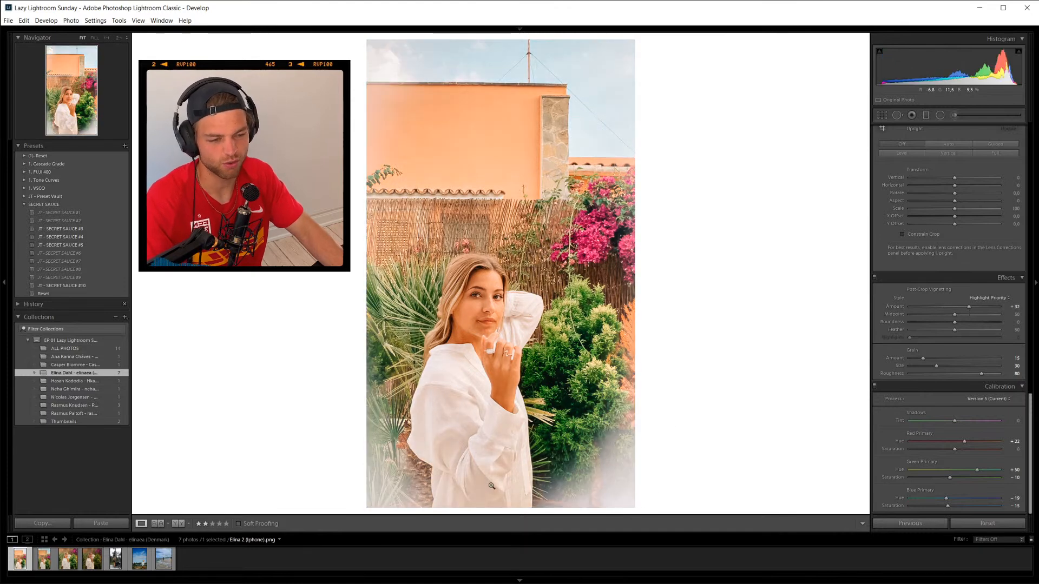
{"action": "key", "text": "ctrl+z"}
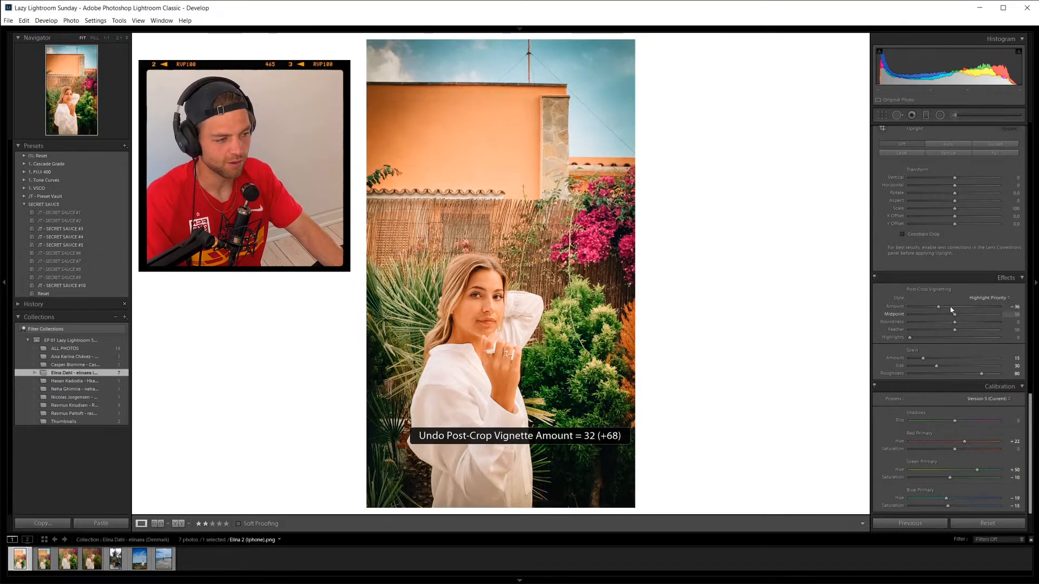
{"action": "left_click_drag", "start_coordinate": [956, 309], "coordinate": [951, 310]}
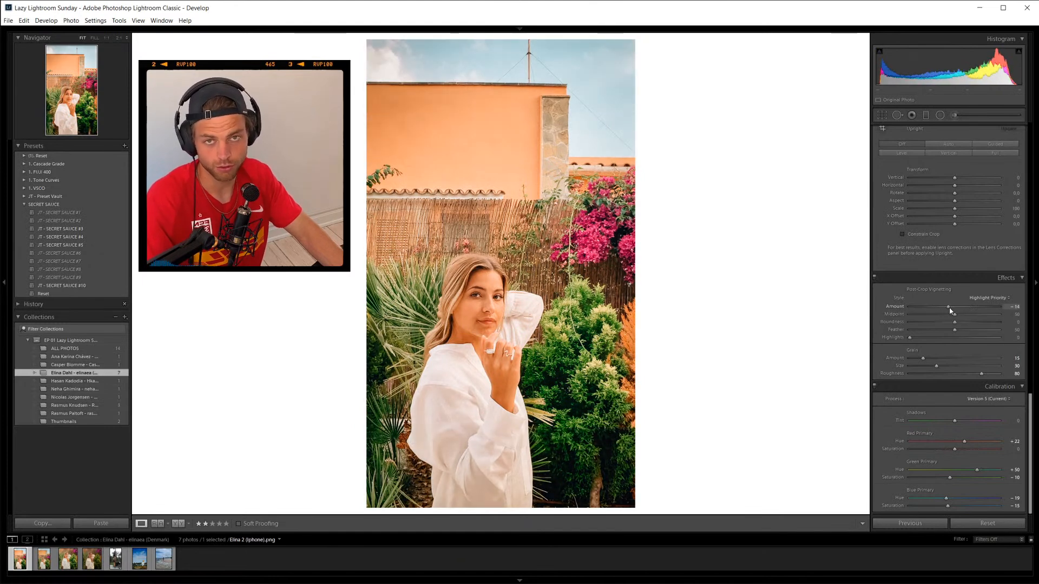
{"action": "double_click", "coordinate": [950, 310]}
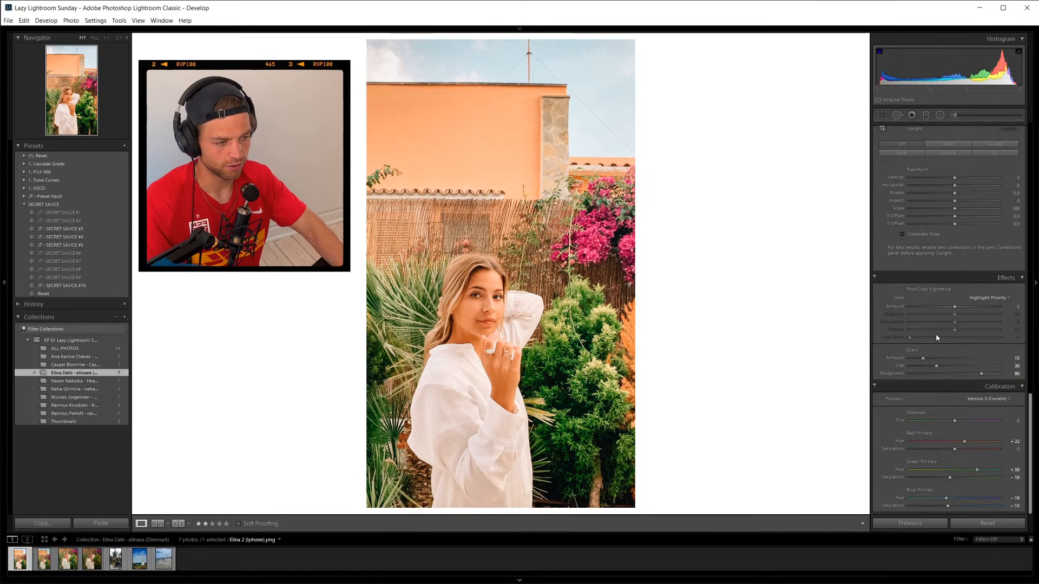
Set the portrait's Grain Amount to 10, judging the effect on the woman's face in close-up and full view.
{"action": "left_click", "coordinate": [465, 316]}
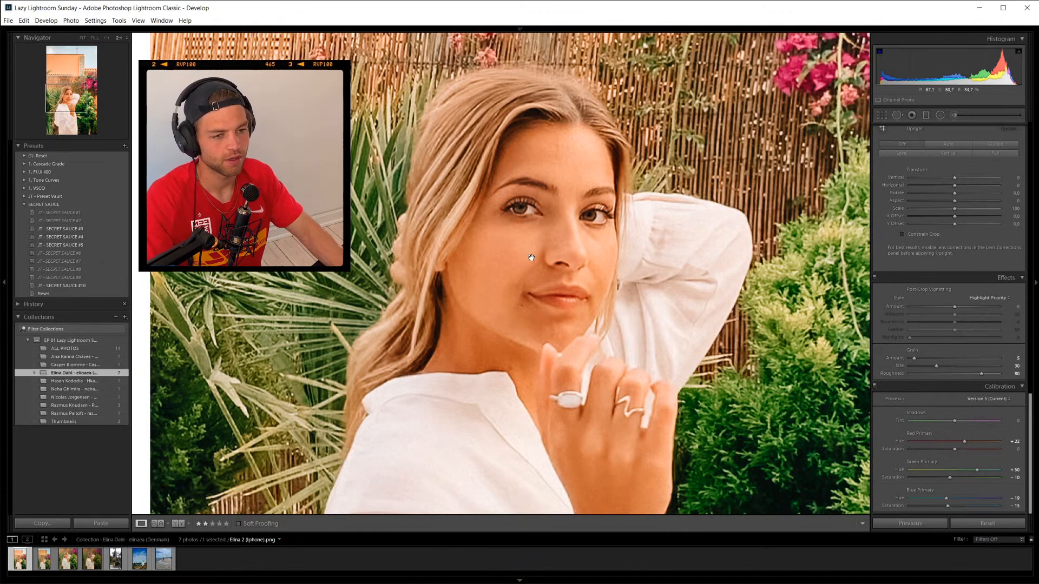
{"action": "left_click", "coordinate": [548, 247]}
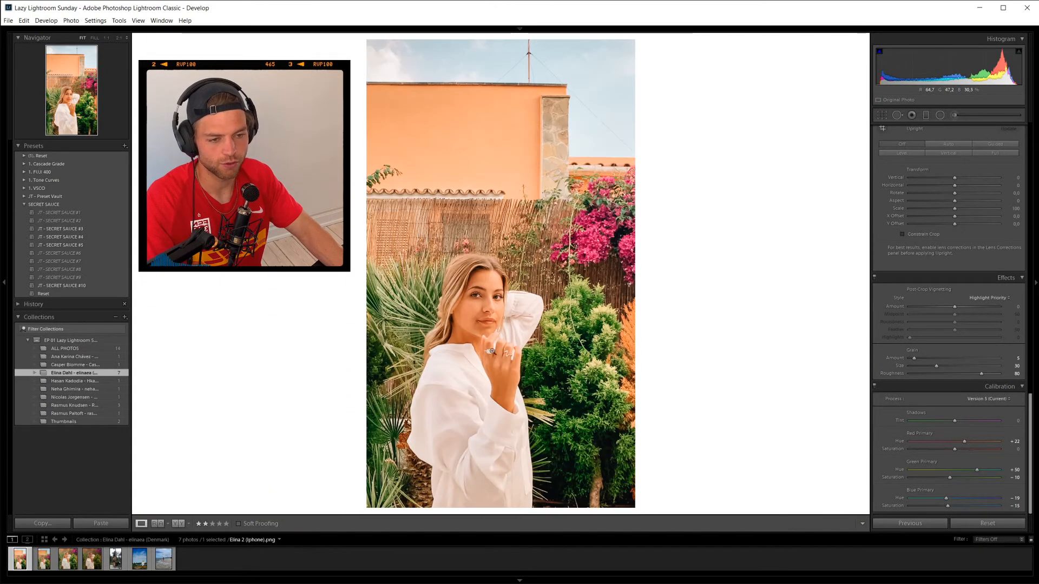
{"action": "left_click", "coordinate": [485, 319]}
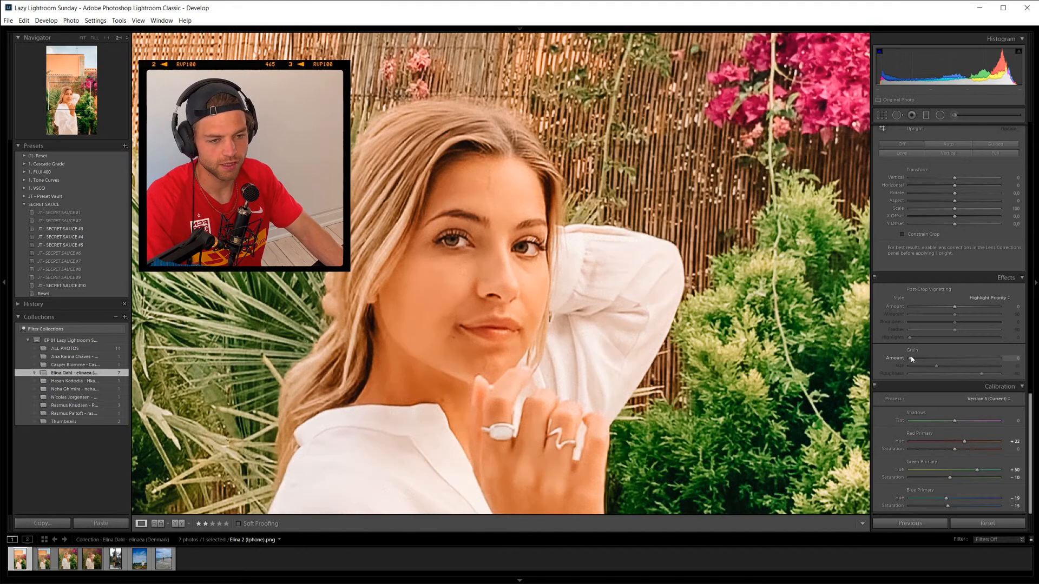
{"action": "left_click_drag", "start_coordinate": [911, 357], "coordinate": [913, 358]}
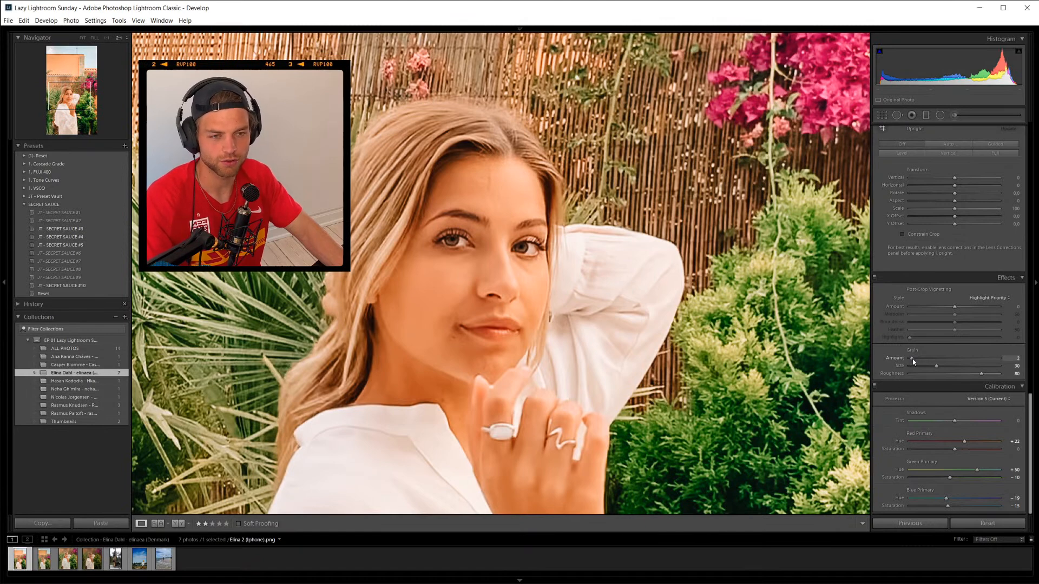
{"action": "mouse_move", "coordinate": [913, 358]}
{"action": "left_mouse_down"}
{"action": "mouse_move", "coordinate": [962, 362]}
{"action": "mouse_move", "coordinate": [914, 361]}
{"action": "left_mouse_up"}
{"action": "key", "text": "ctrl+z"}
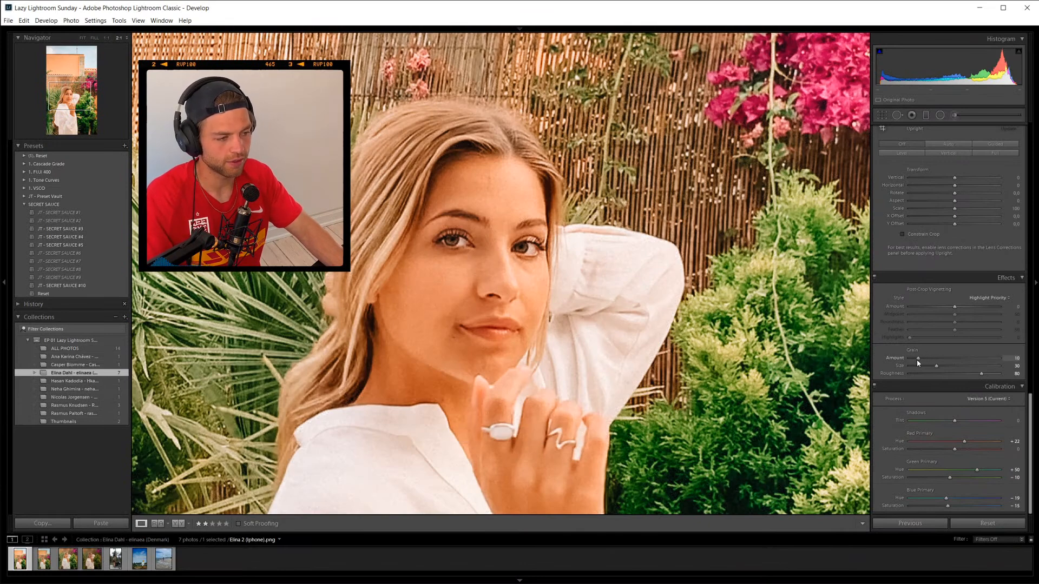
{"action": "key", "text": "z"}
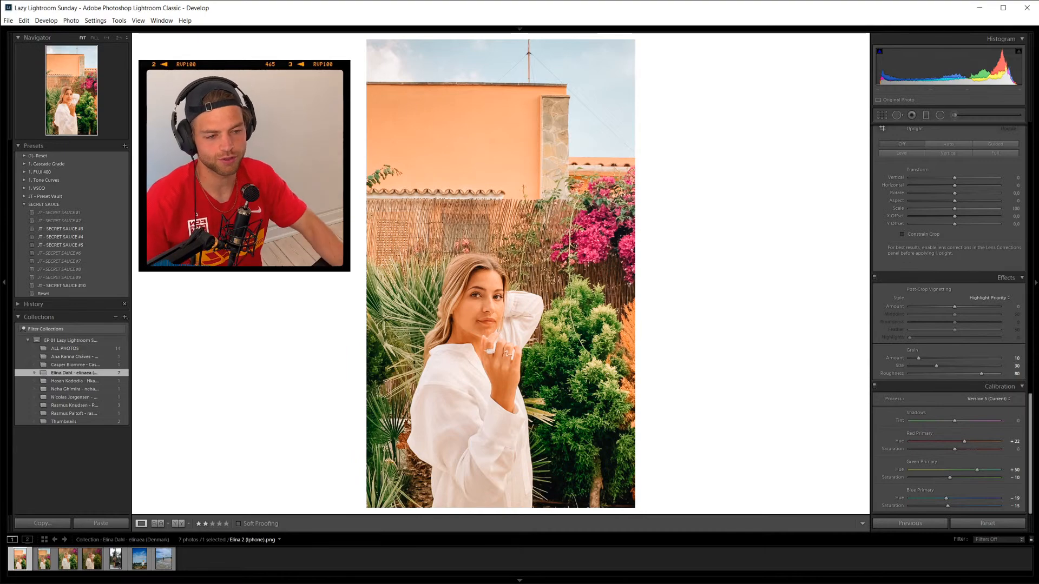
{"action": "left_click", "coordinate": [528, 357]}
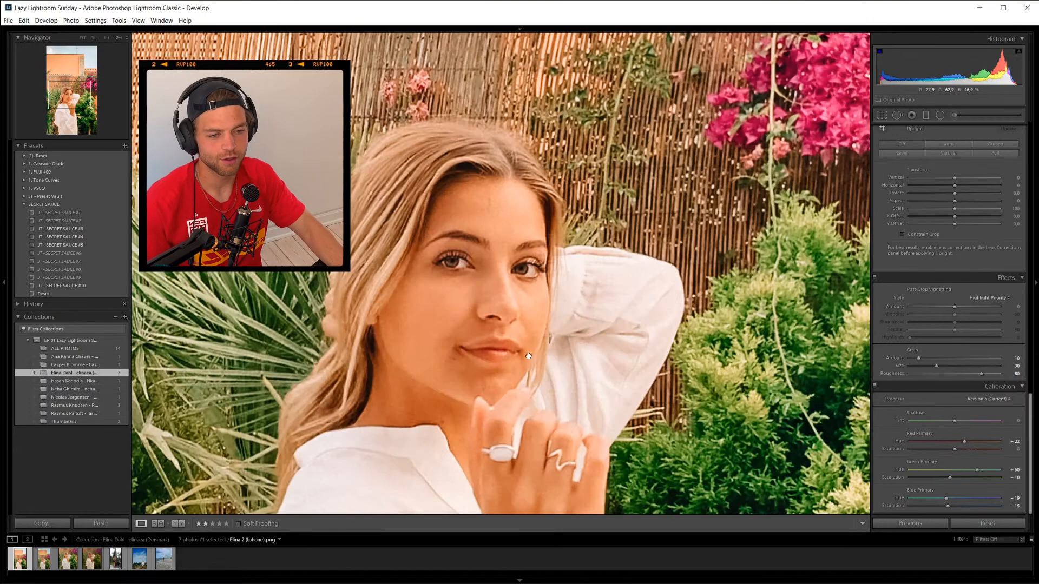
{"action": "left_click", "coordinate": [445, 275]}
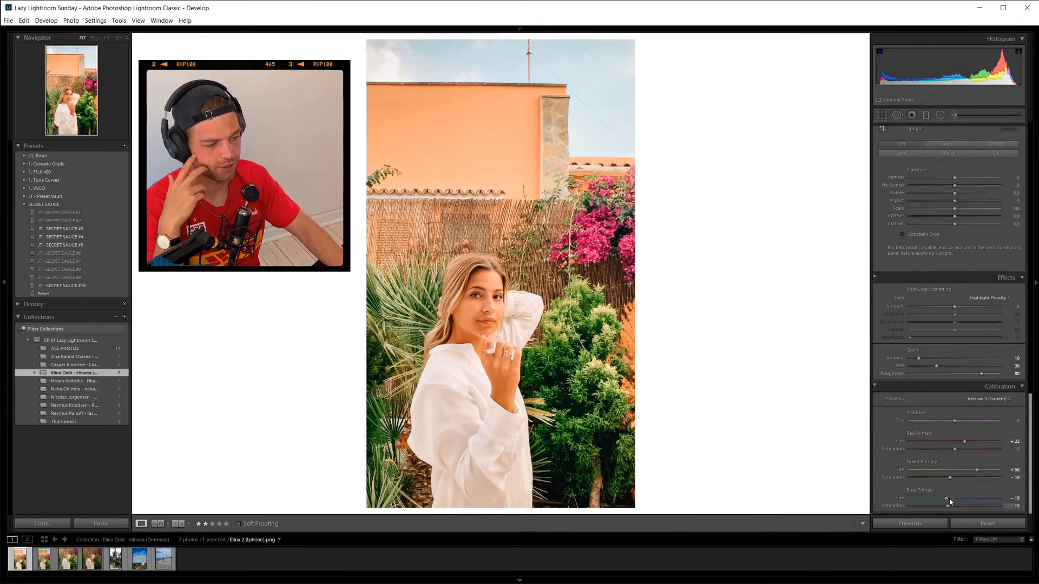
Try Calibration hues of -81 for the Blue Primary and -76 for the Red Primary, and undo both.
{"action": "left_click_drag", "start_coordinate": [959, 503], "coordinate": [920, 499]}
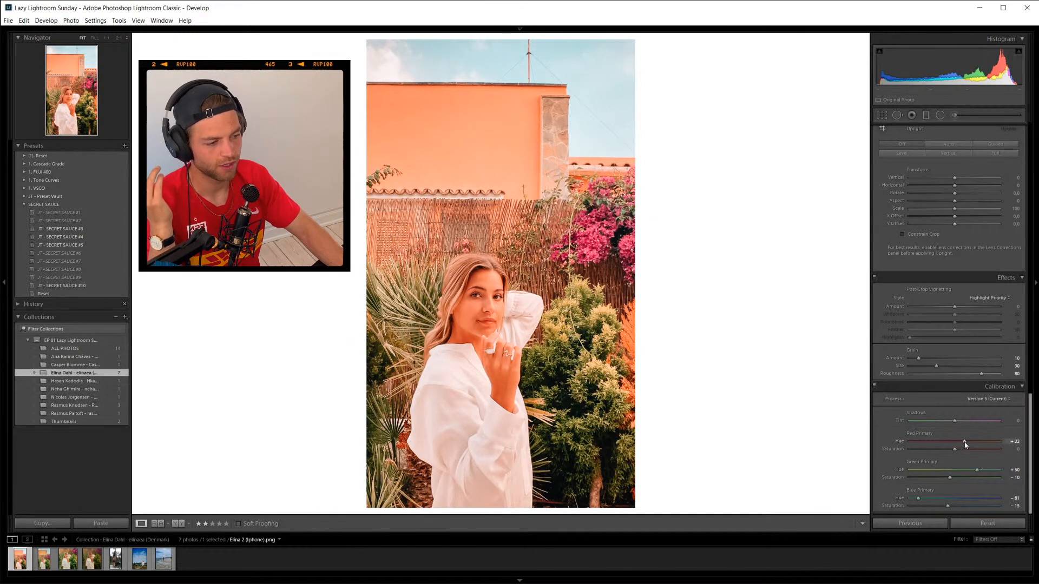
{"action": "left_click_drag", "start_coordinate": [968, 441], "coordinate": [921, 445]}
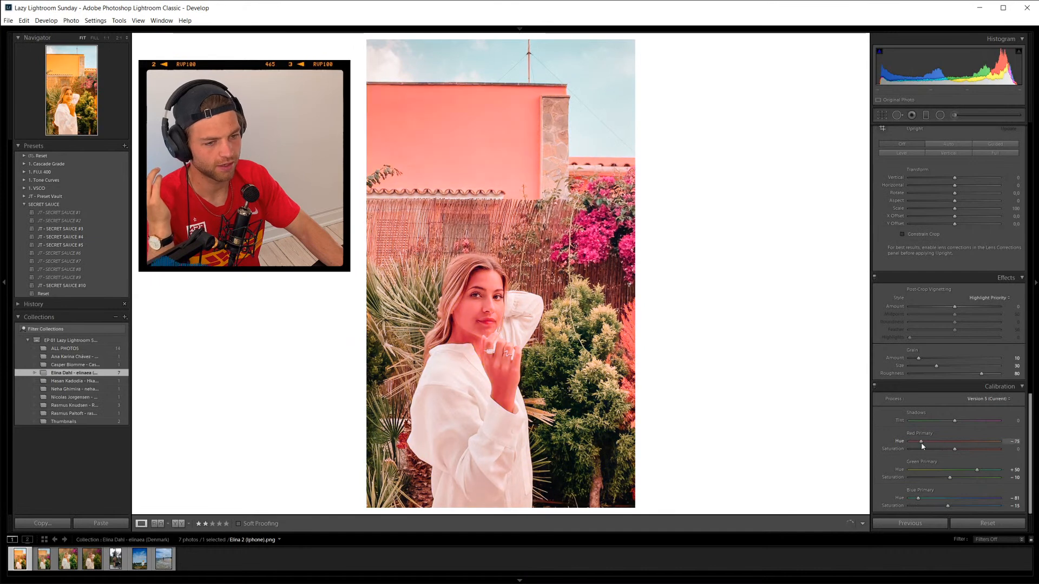
{"action": "key", "text": "ctrl+z"}
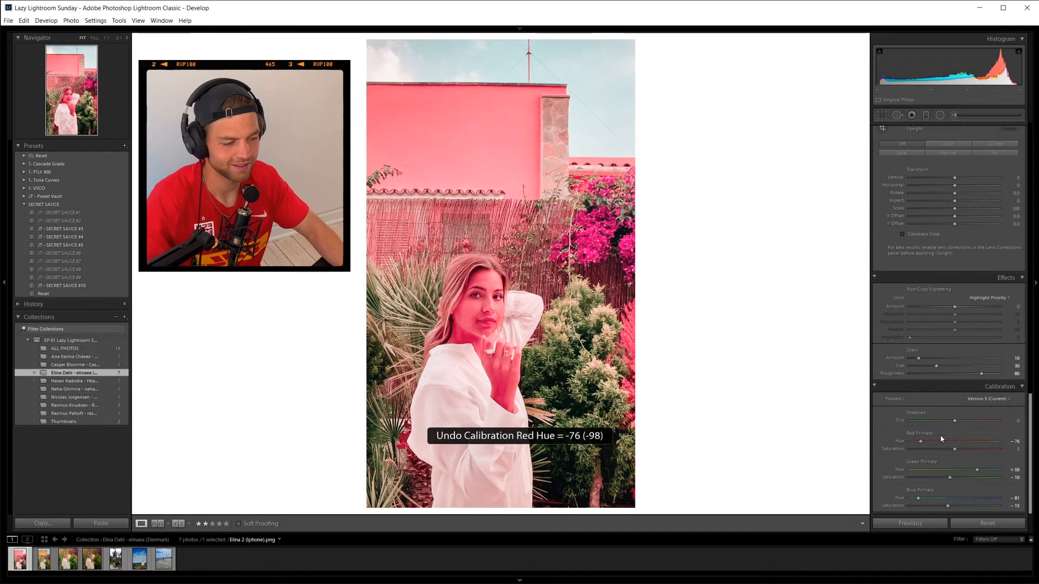
{"action": "key", "text": "ctrl+z"}
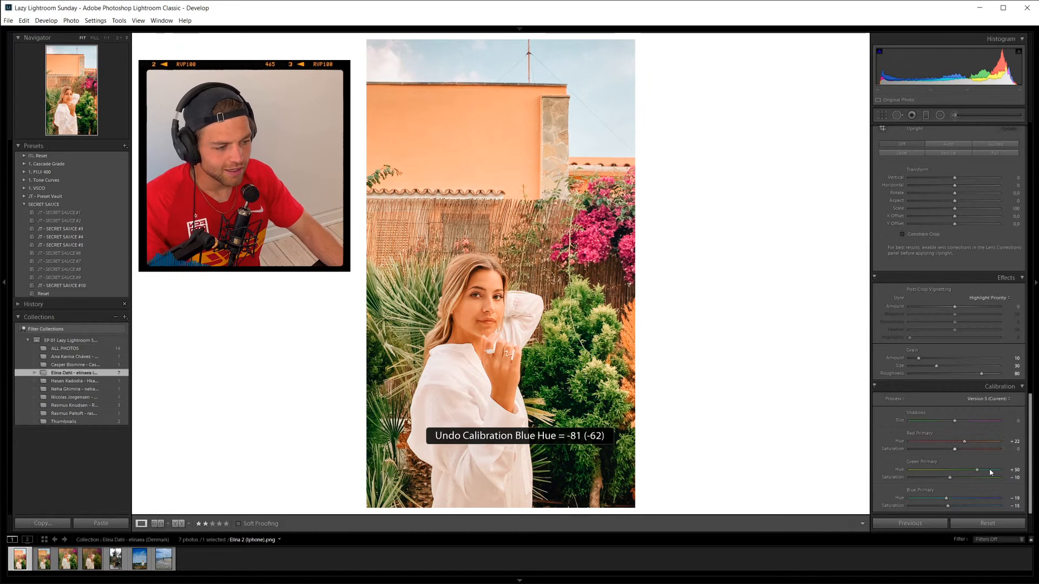
Try a Green Primary Hue of +100 and Saturation of +4 with a shifted Blue Primary Hue, and undo these calibration changes.
{"action": "left_click_drag", "start_coordinate": [977, 470], "coordinate": [970, 499]}
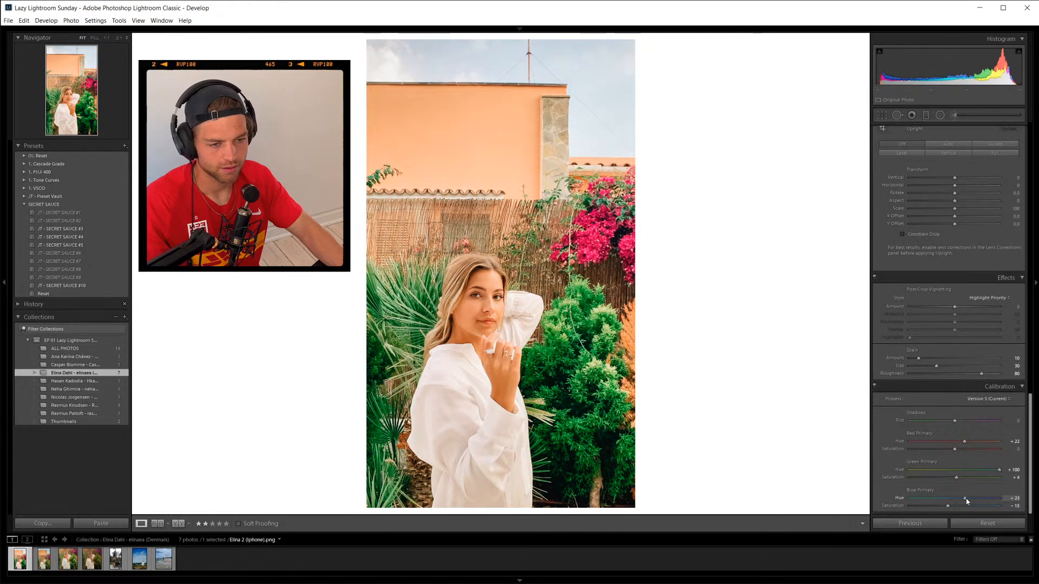
{"action": "key", "text": "ctrl+z"}
{"action": "key", "text": "ctrl+z"}
{"action": "key", "text": "ctrl+z"}
{"action": "key", "text": "ctrl+z"}
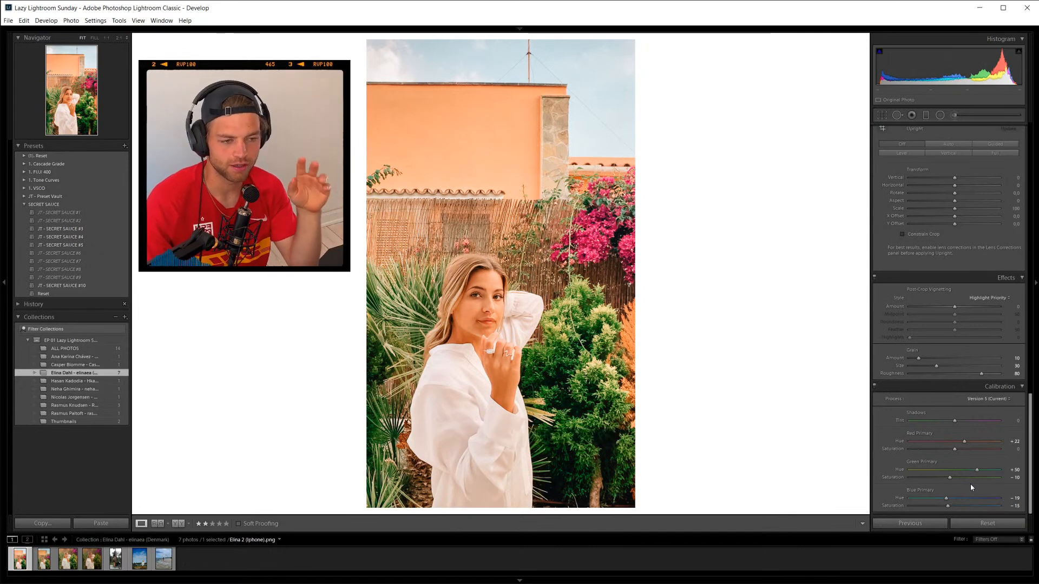
{"action": "key", "text": "ctrl+z"}
{"action": "key", "text": "ctrl+y"}
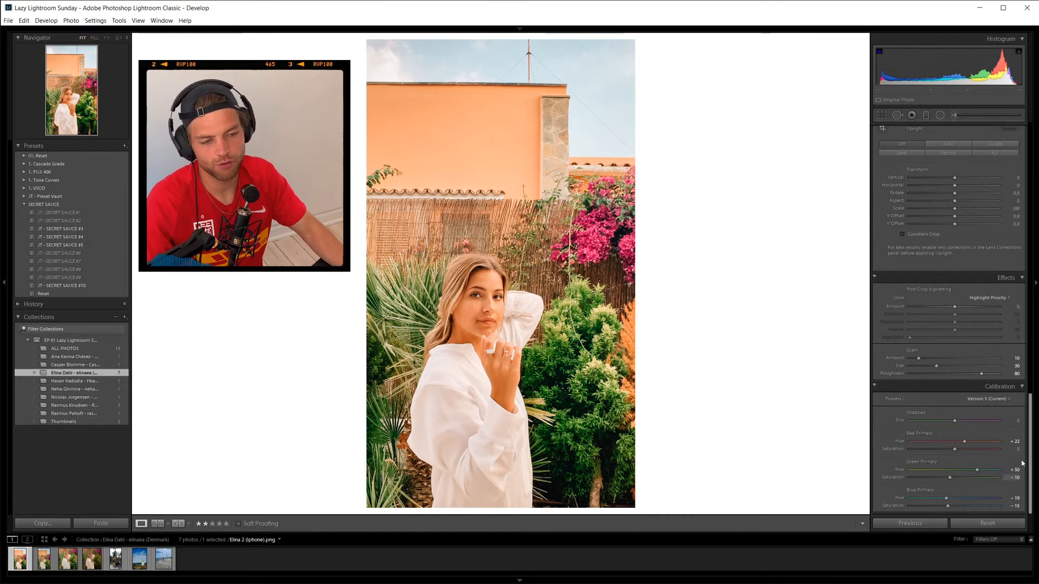
Set the portrait's Exposure to +0.25 in the basic tone settings, checking the woman's face in close-up.
{"action": "left_click_drag", "start_coordinate": [1028, 500], "coordinate": [1024, 214]}
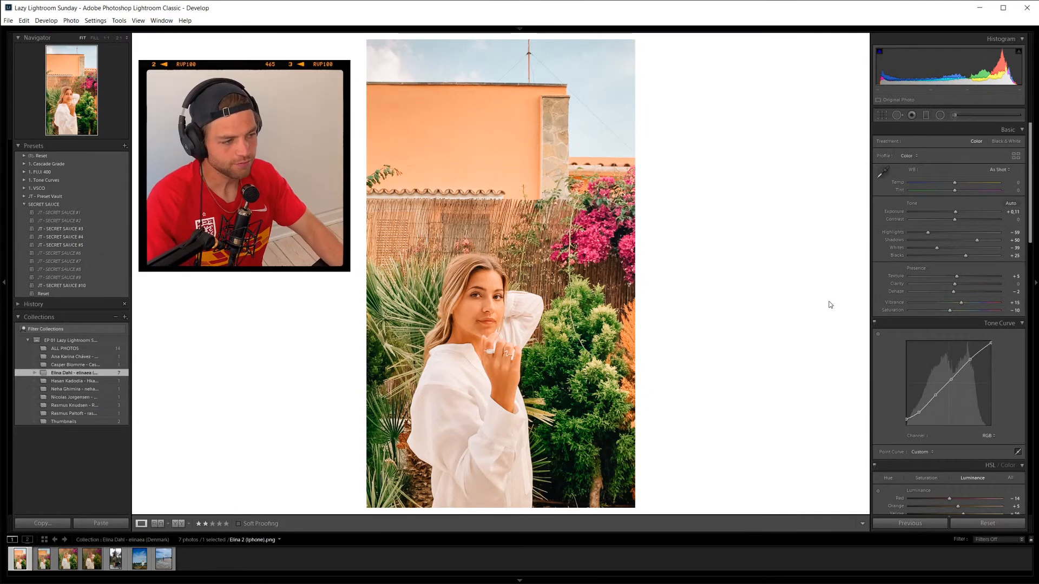
{"action": "left_click", "coordinate": [477, 301]}
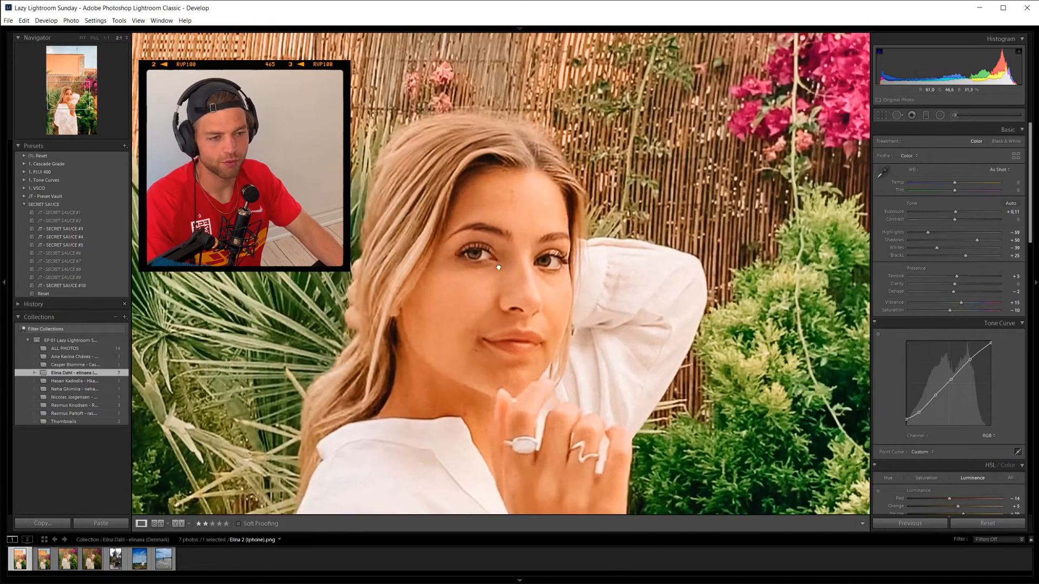
{"action": "left_click", "coordinate": [507, 304]}
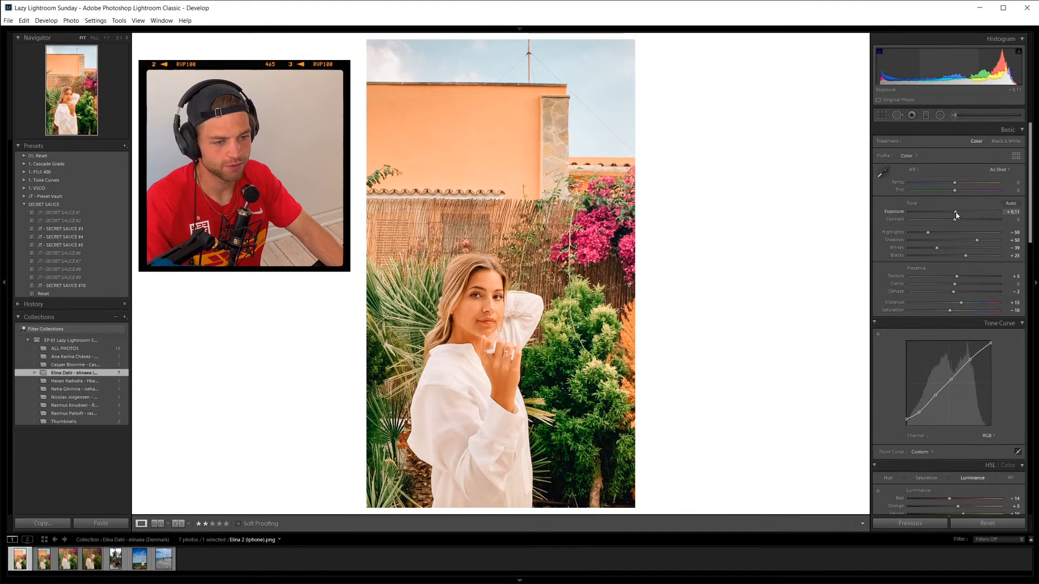
{"action": "left_click_drag", "start_coordinate": [956, 215], "coordinate": [958, 213]}
{"action": "left_click", "coordinate": [475, 322]}
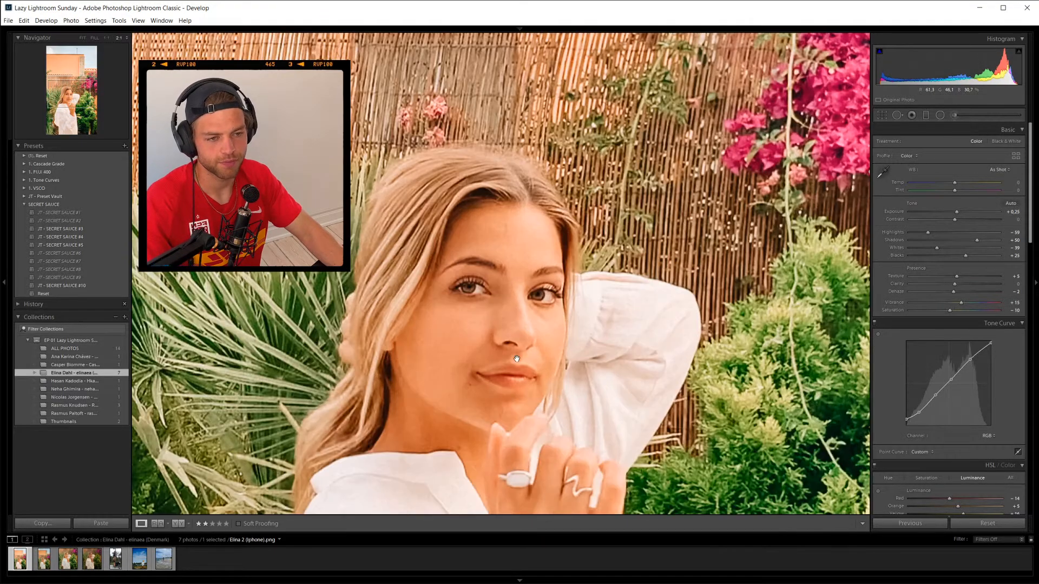
{"action": "left_click_drag", "start_coordinate": [517, 359], "coordinate": [554, 260]}
{"action": "left_click", "coordinate": [553, 261]}
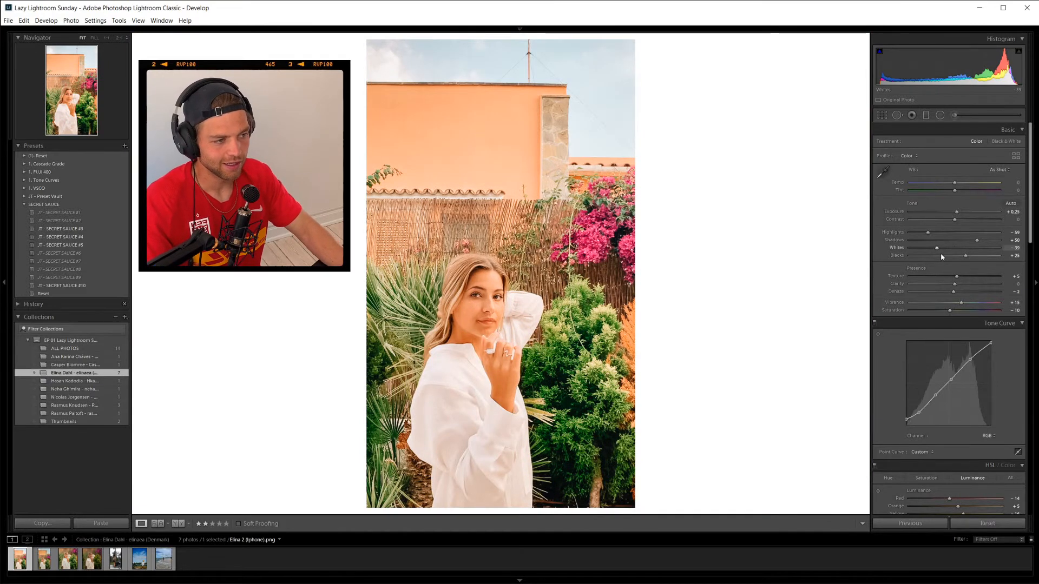
Draw an upright elliptical radial filter around the woman and position it to enclose her head and body.
{"action": "scroll", "coordinate": [887, 356], "scroll_direction": "down", "scroll_amount": 10}
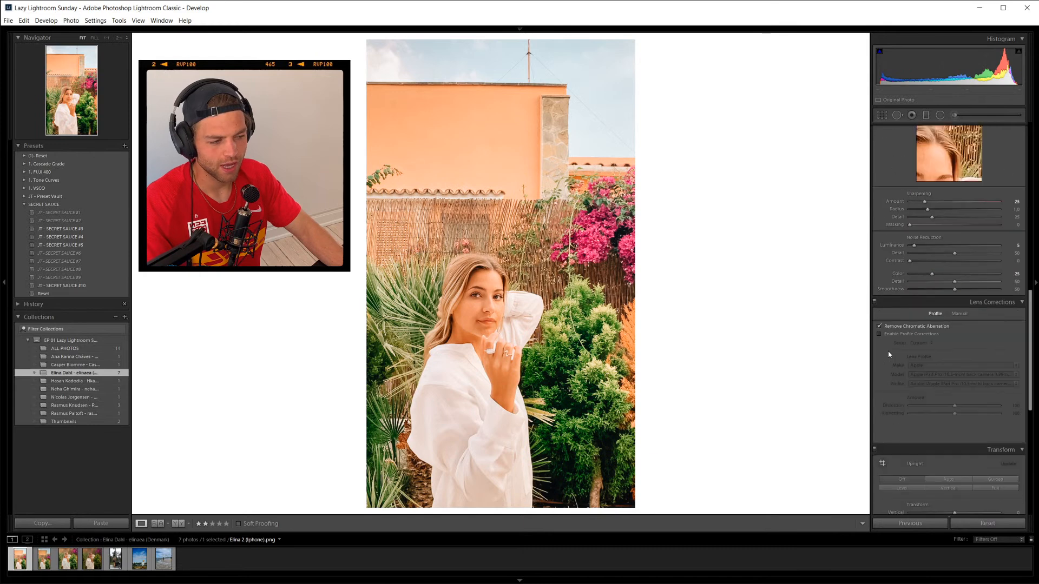
{"action": "scroll", "coordinate": [889, 355], "scroll_direction": "up", "scroll_amount": 10}
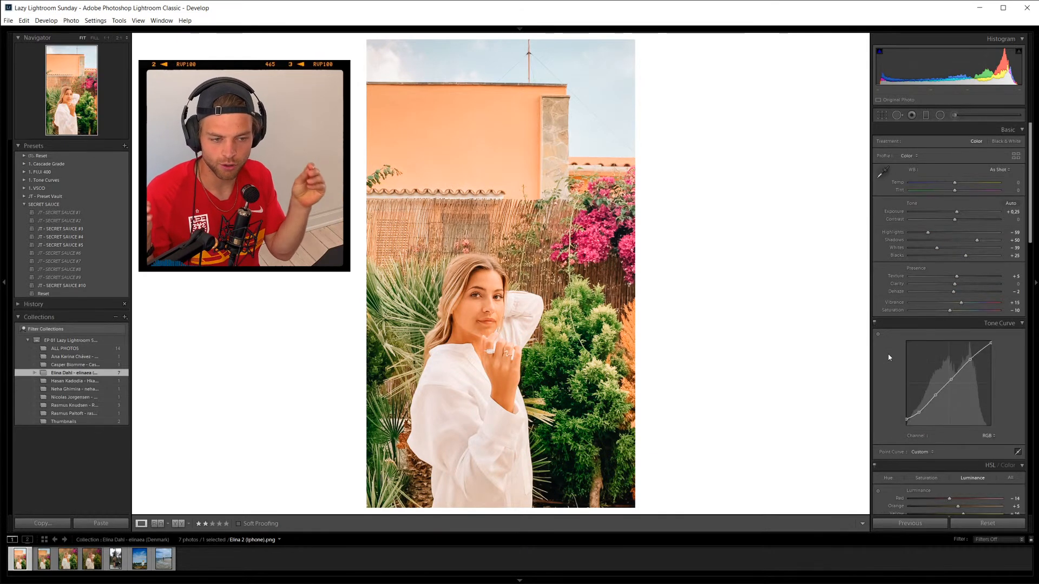
{"action": "left_click", "coordinate": [940, 116]}
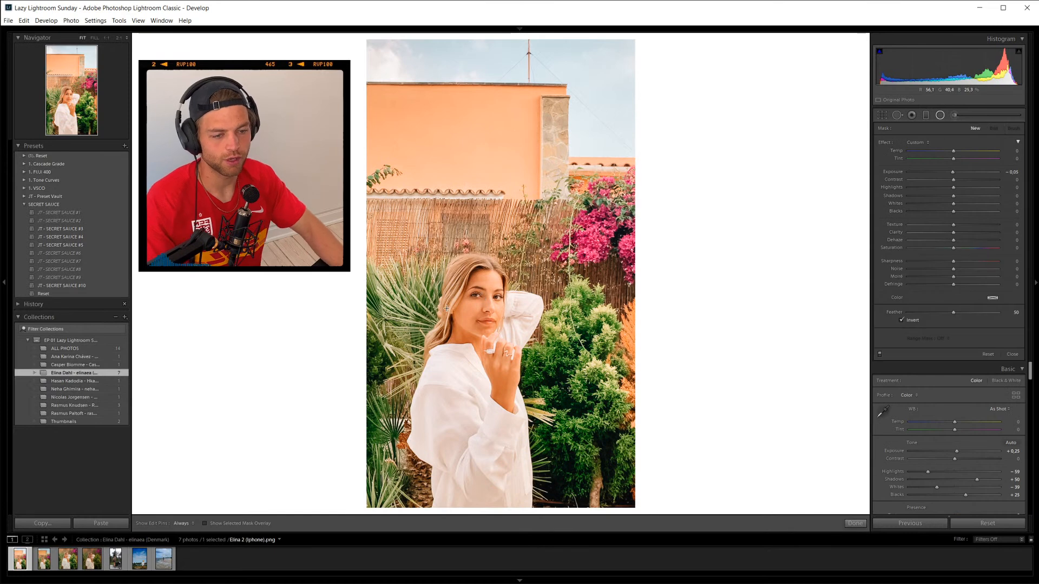
{"action": "mouse_move", "coordinate": [443, 262]}
{"action": "left_mouse_down"}
{"action": "mouse_move", "coordinate": [535, 436]}
{"action": "mouse_move", "coordinate": [529, 424]}
{"action": "left_mouse_up"}
{"action": "left_click_drag", "start_coordinate": [461, 320], "coordinate": [477, 409]}
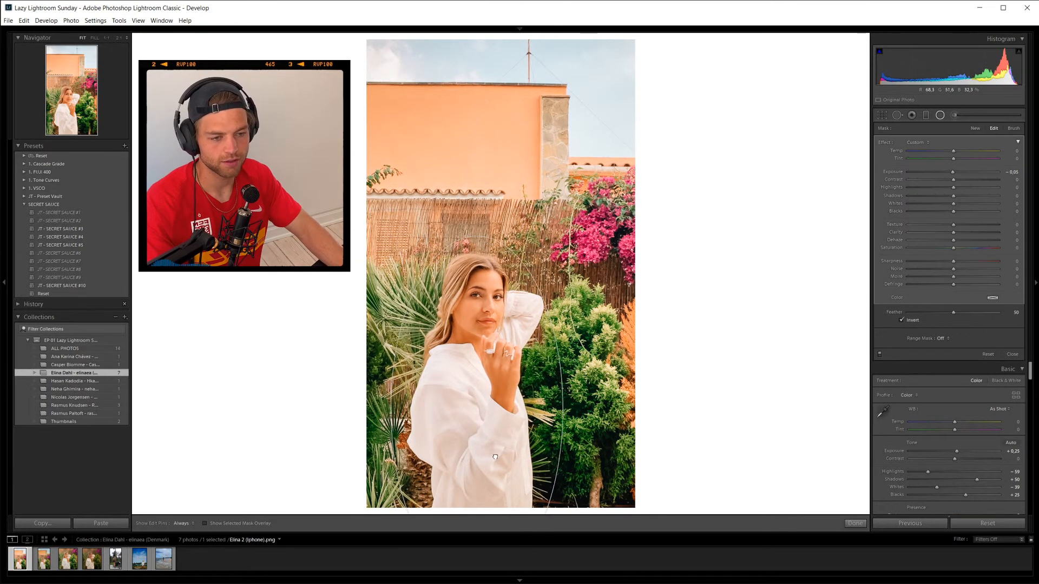
{"action": "left_click_drag", "start_coordinate": [477, 237], "coordinate": [477, 259]}
{"action": "left_click_drag", "start_coordinate": [480, 339], "coordinate": [482, 311]}
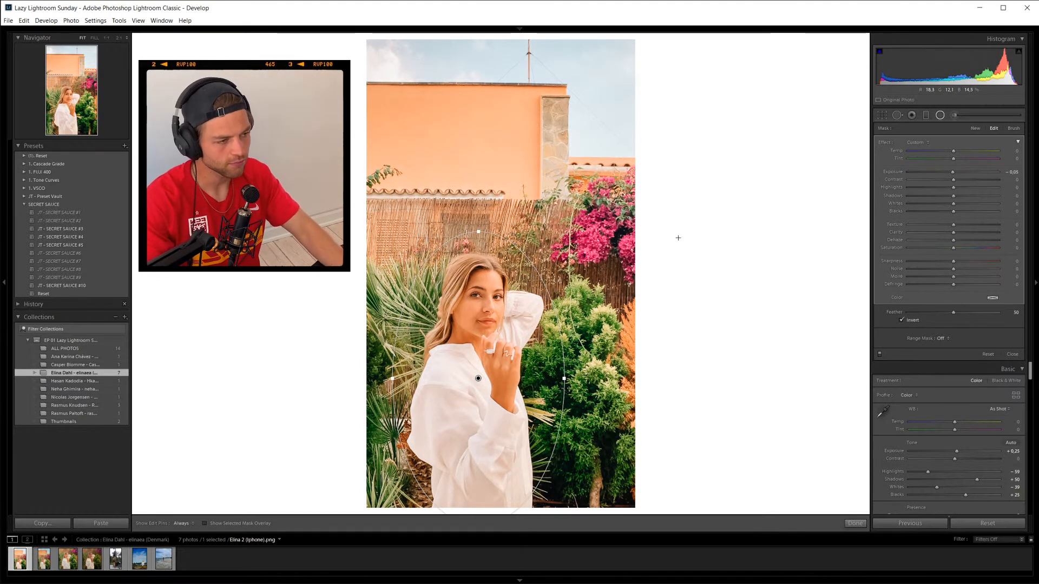
Set the radial filter's Exposure to -0.52, turn off Invert, and shift the ellipse slightly upward.
{"action": "left_click_drag", "start_coordinate": [953, 172], "coordinate": [947, 172]}
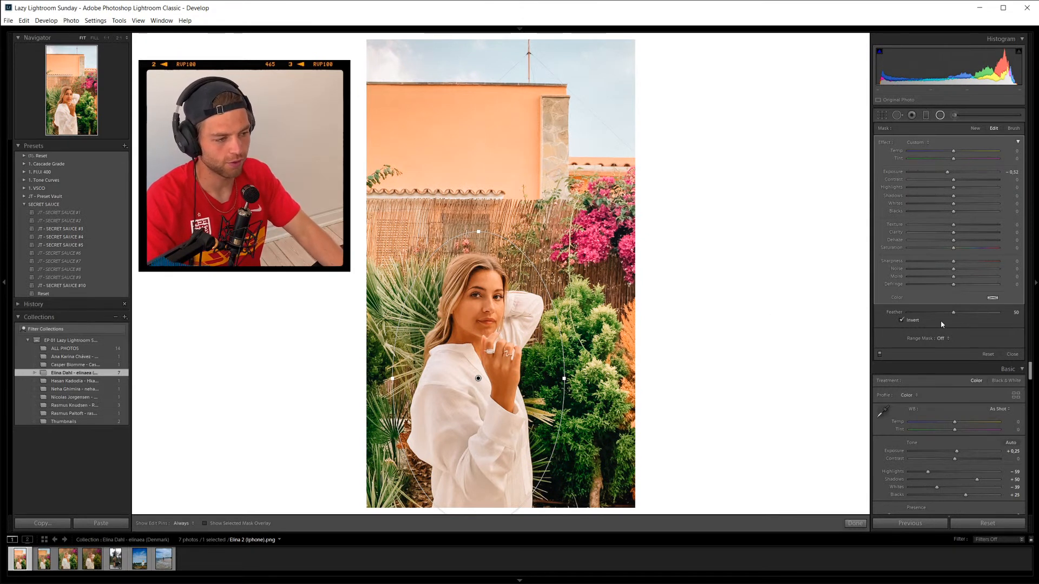
{"action": "left_click", "coordinate": [901, 320]}
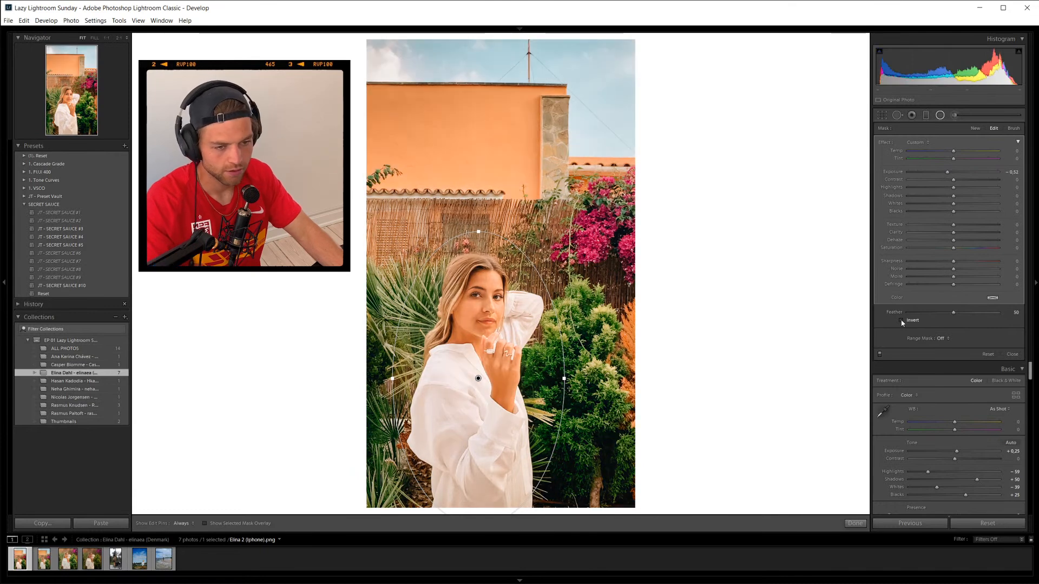
{"action": "left_click_drag", "start_coordinate": [479, 355], "coordinate": [483, 334]}
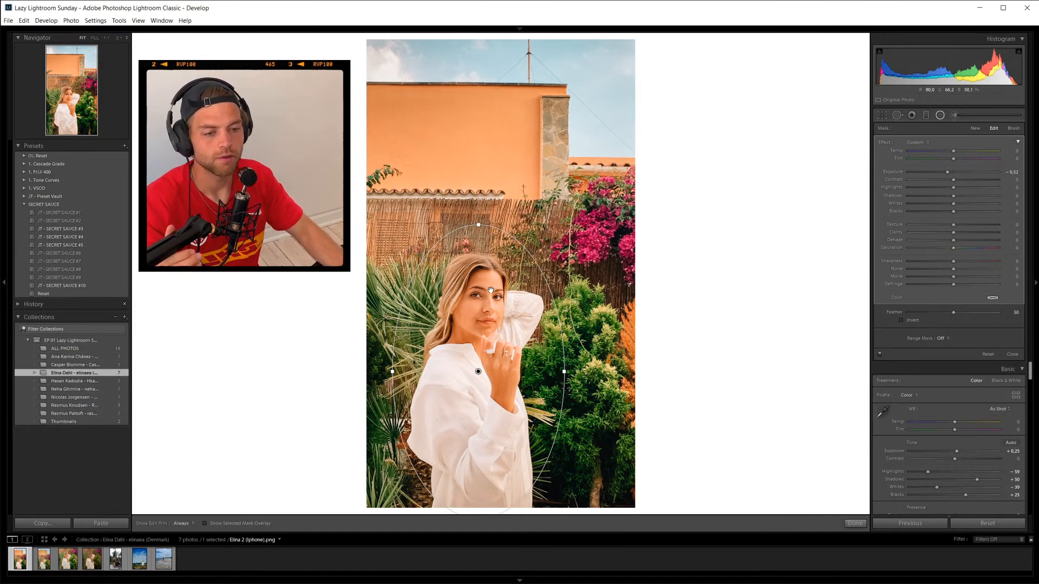
Compare the photo with and without the radial filter's Exposure adjustment, leaving the filter's Exposure reset to 0.
{"action": "double_click", "coordinate": [898, 172]}
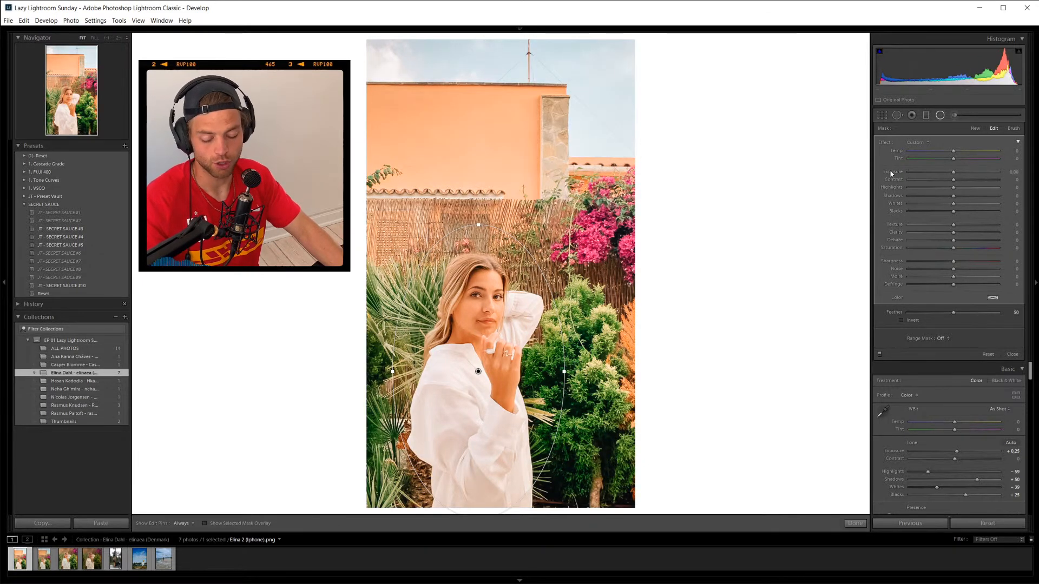
{"action": "key", "text": "ctrl+z"}
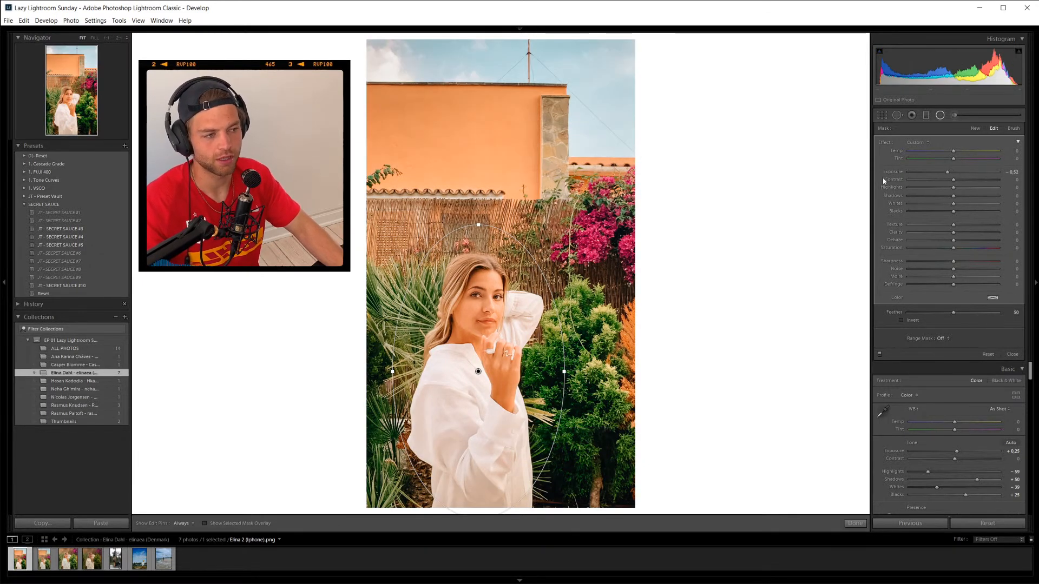
{"action": "double_click", "coordinate": [891, 173]}
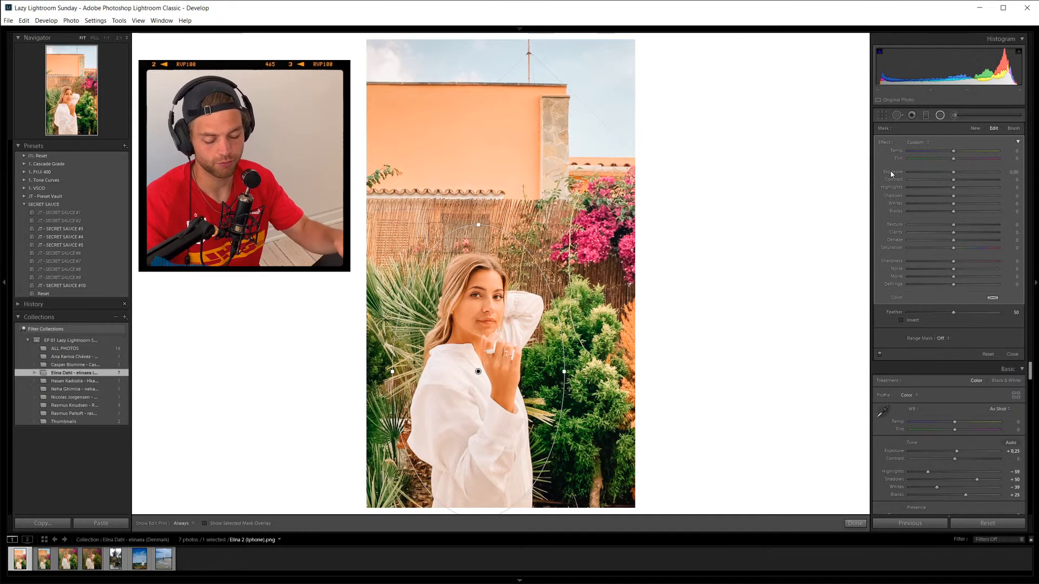
Try Exposure -0.52, Whites 46, Clarity -97 and Saturation -20 in the radial filter, and reset all its effect settings.
{"action": "key", "text": "ctrl+z"}
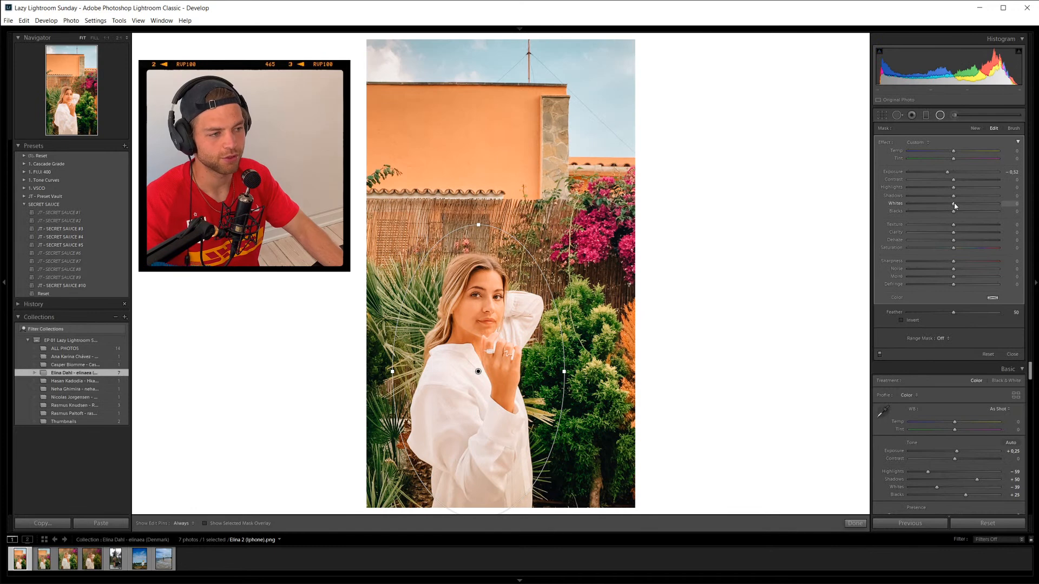
{"action": "left_click_drag", "start_coordinate": [953, 203], "coordinate": [944, 248]}
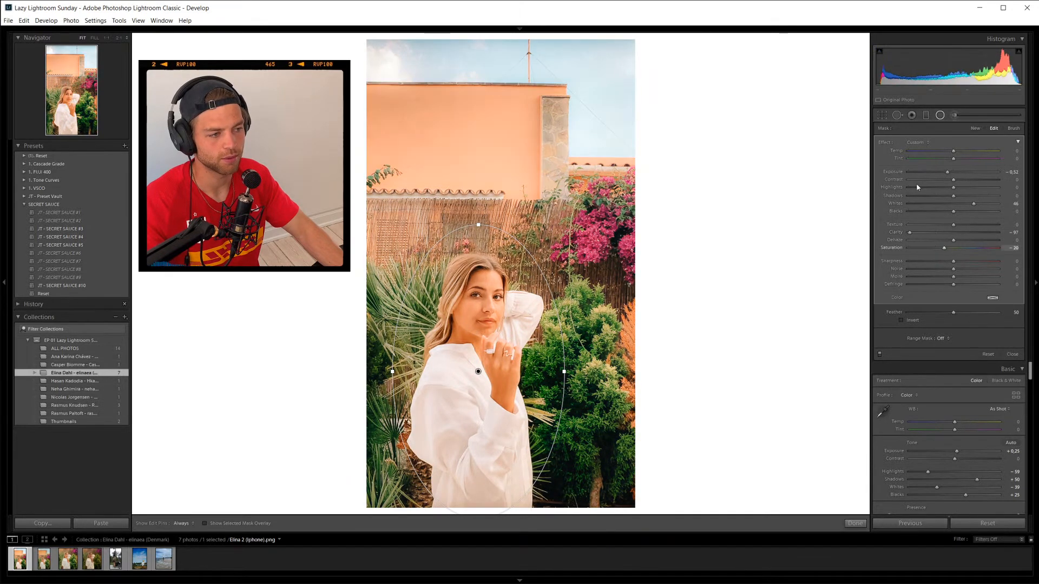
{"action": "double_click", "coordinate": [886, 142]}
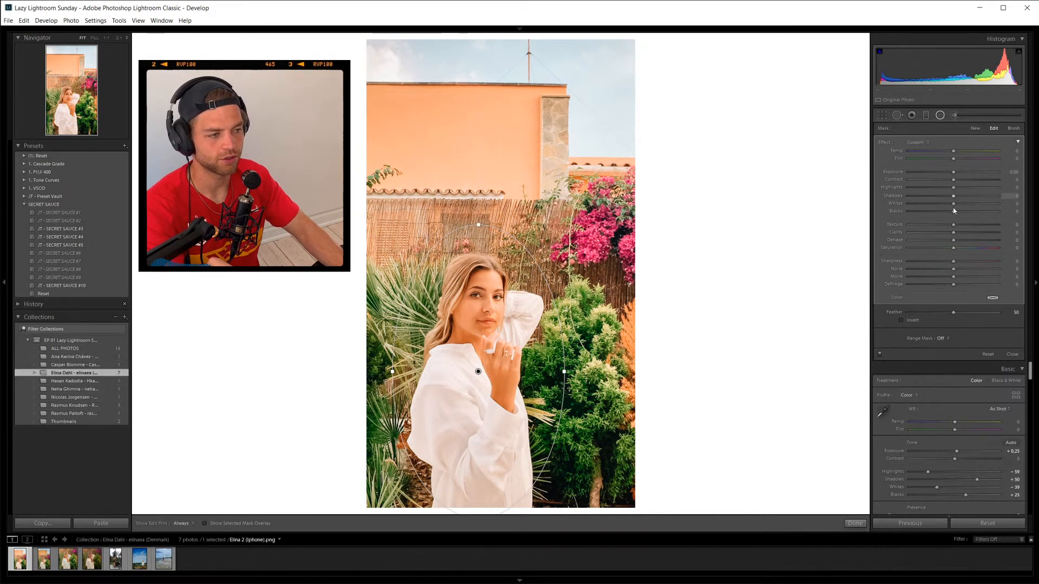
Raise the radial filter's Contrast slightly, lower Shadows to -1 and Blacks to -8, and set Clarity to -10.
{"action": "left_click_drag", "start_coordinate": [954, 215], "coordinate": [955, 196]}
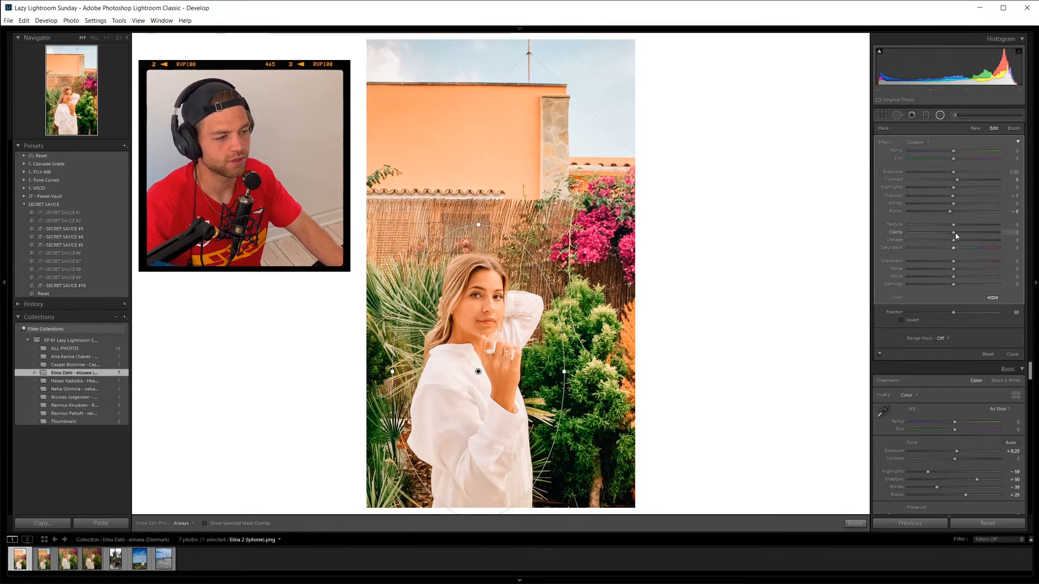
{"action": "left_click_drag", "start_coordinate": [956, 235], "coordinate": [953, 233]}
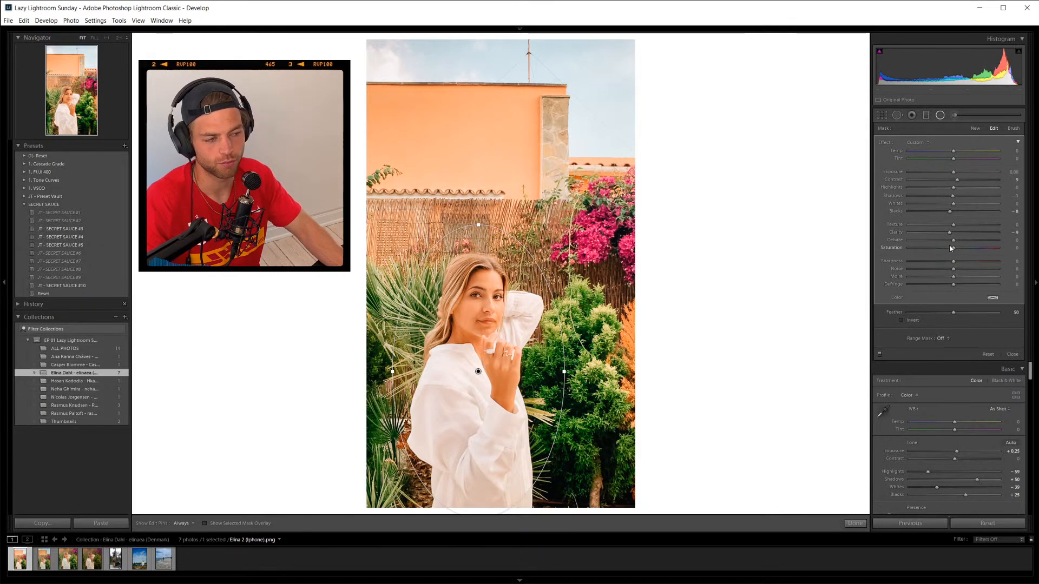
{"action": "left_click_drag", "start_coordinate": [952, 235], "coordinate": [846, 238]}
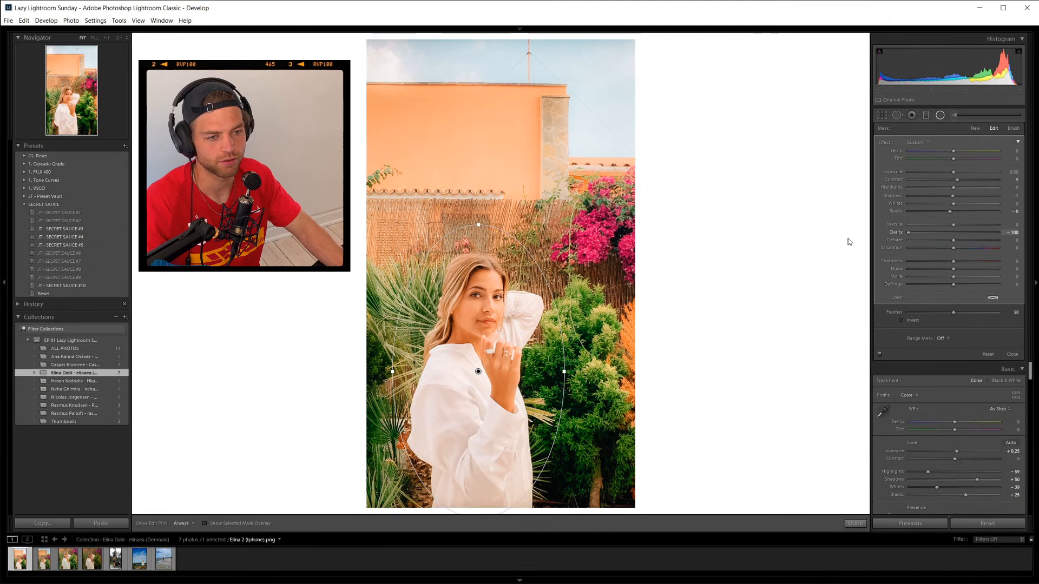
{"action": "mouse_move", "coordinate": [422, 48]}
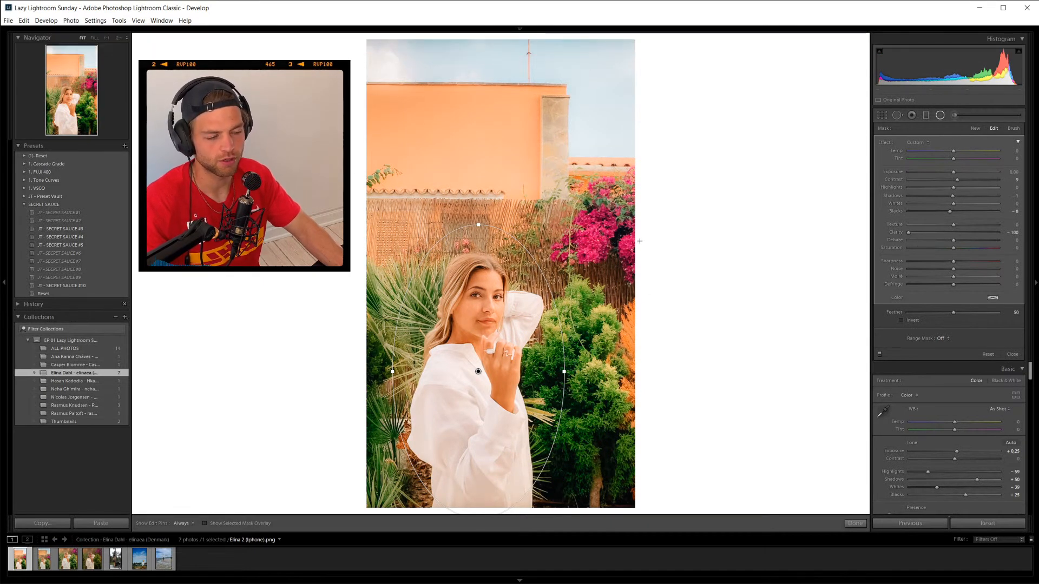
{"action": "key", "text": "ctrl+z"}
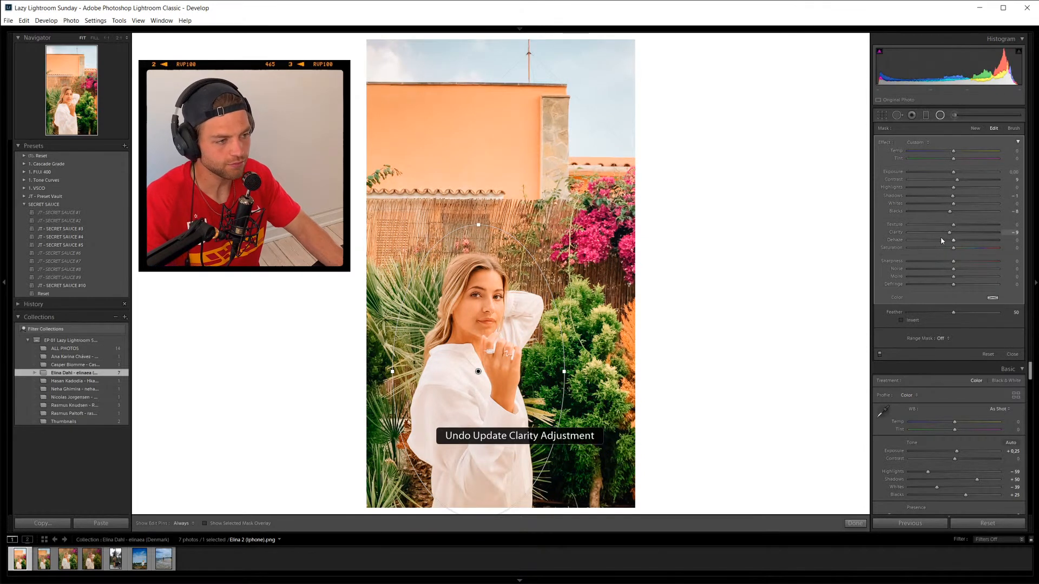
{"action": "left_click_drag", "start_coordinate": [951, 236], "coordinate": [950, 235]}
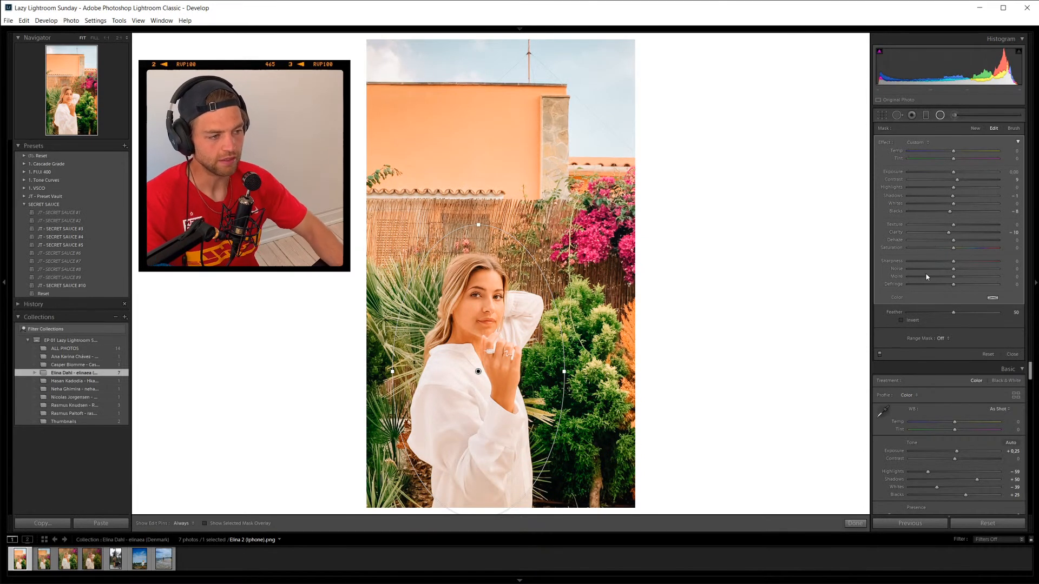
Compare the portrait with the radial filter switched off and on, leaving the filter active.
{"action": "left_click", "coordinate": [880, 355]}
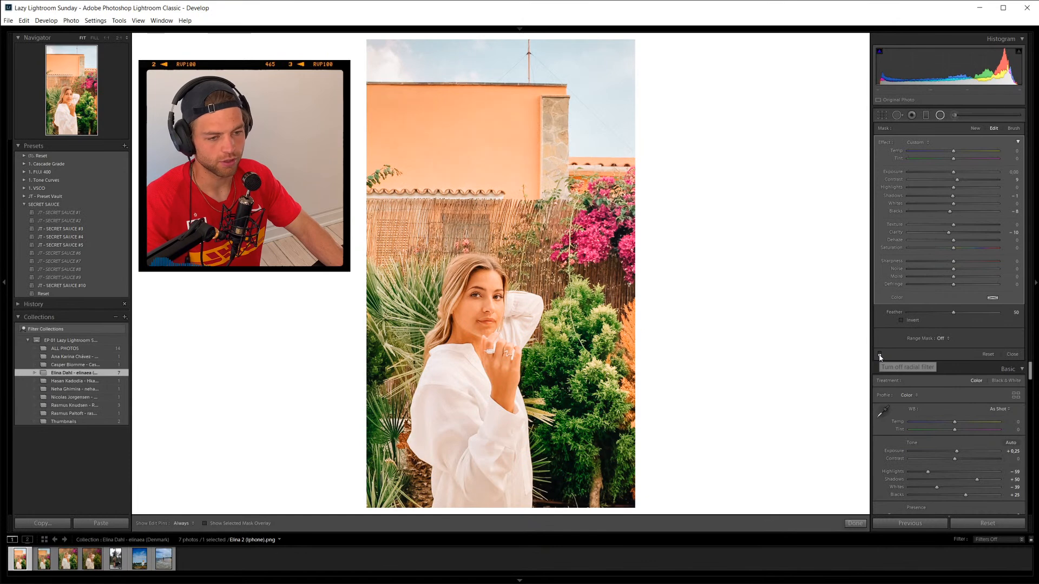
{"action": "left_click", "coordinate": [880, 355]}
{"action": "left_click", "coordinate": [880, 355]}
{"action": "left_click", "coordinate": [880, 355]}
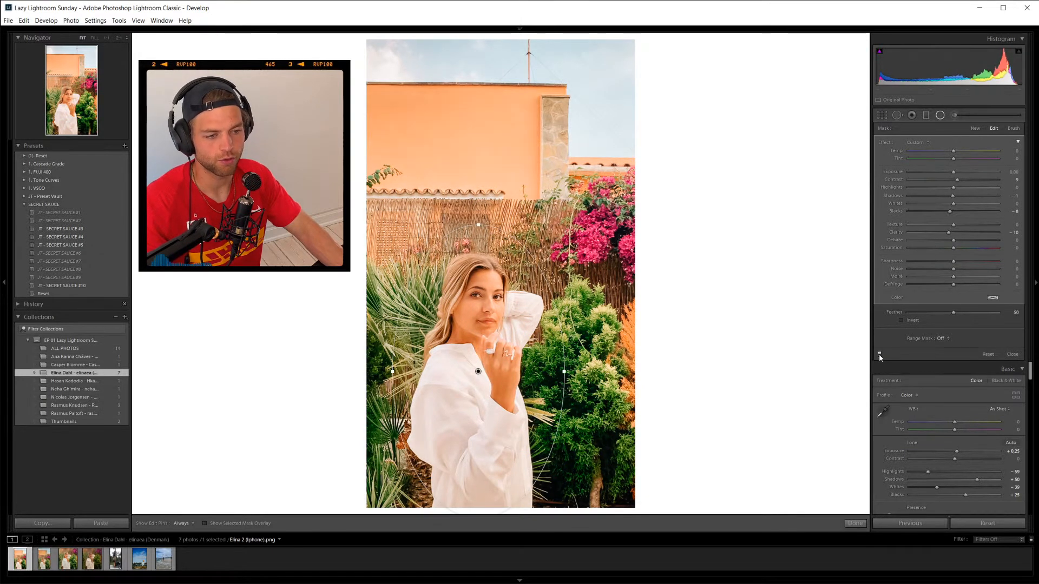
{"action": "left_click", "coordinate": [880, 355]}
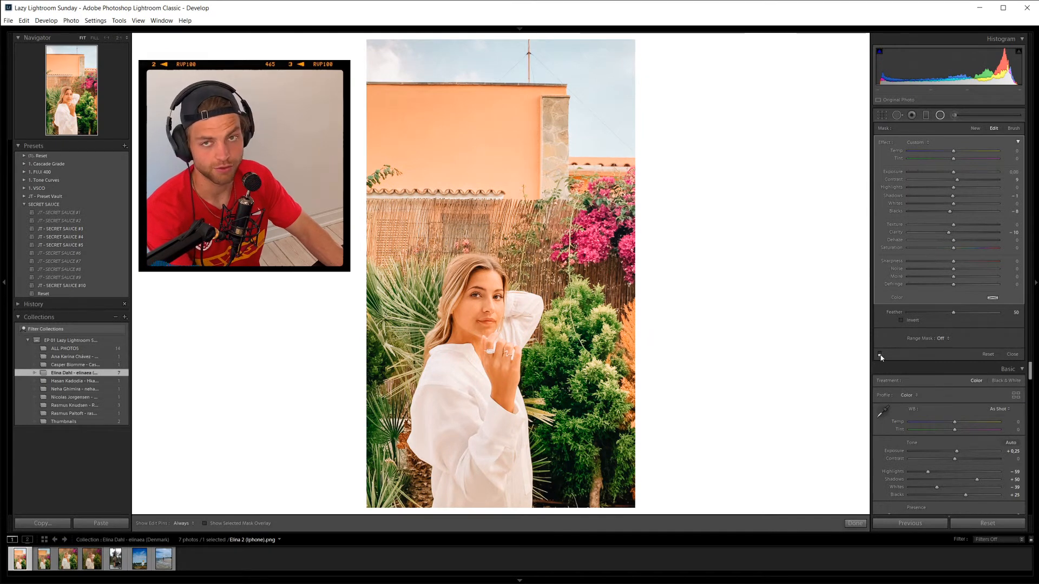
{"action": "left_click", "coordinate": [880, 355]}
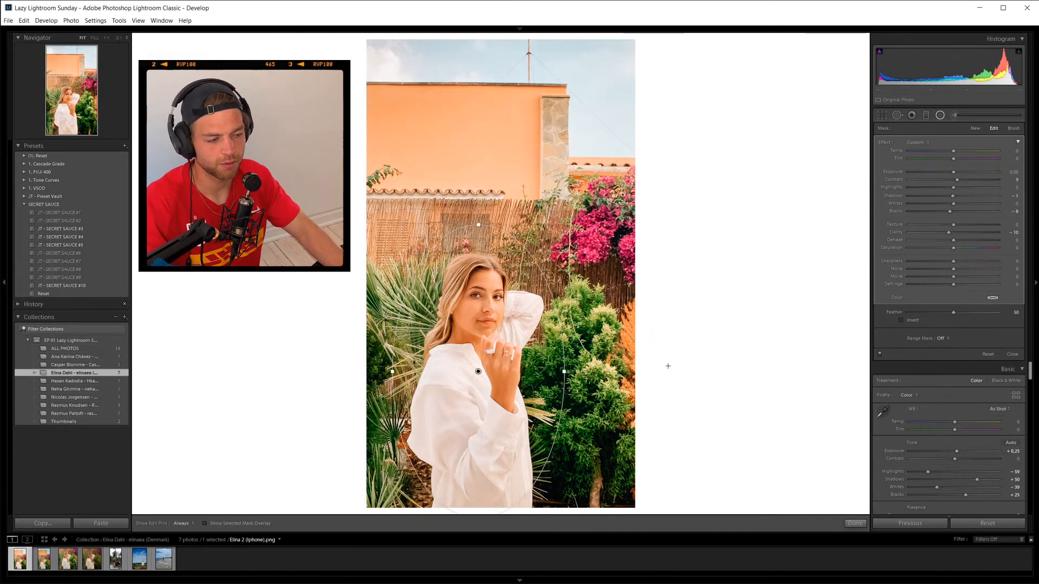
Duplicate the radial filter around the woman, reset the duplicate's effect settings, and turn on its Invert option.
{"action": "right_click", "coordinate": [479, 373]}
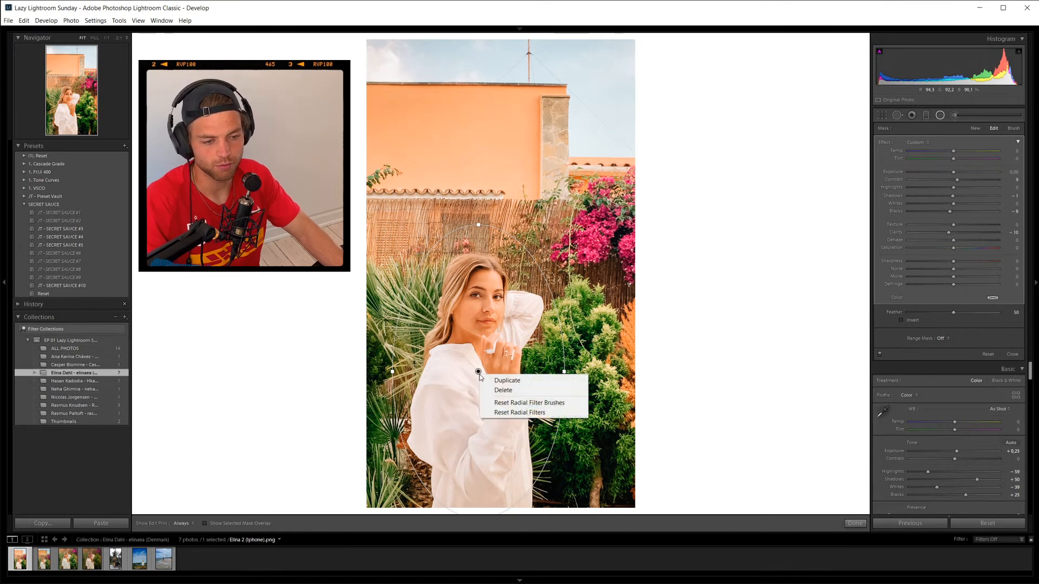
{"action": "left_click", "coordinate": [499, 378]}
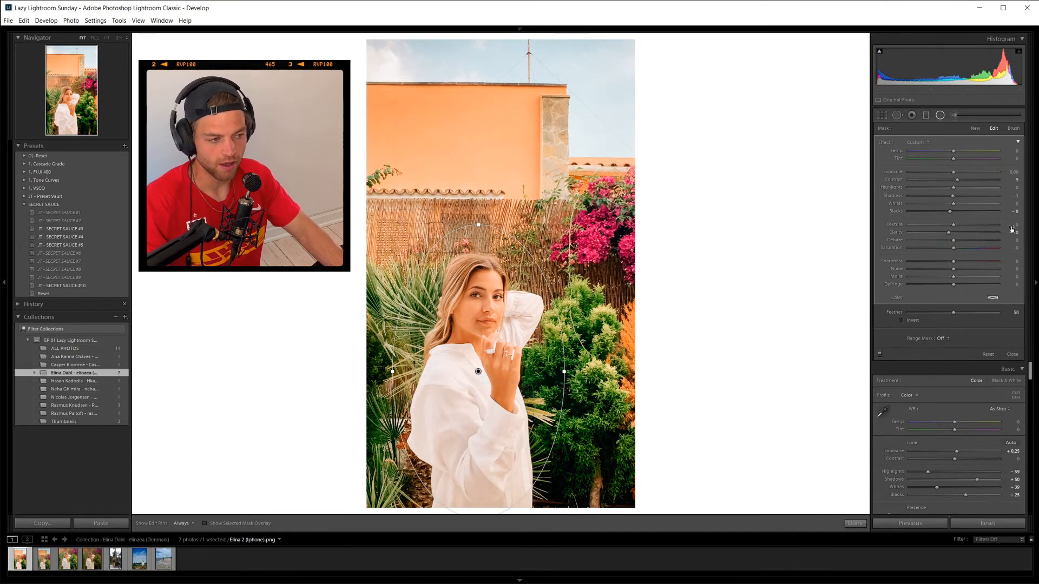
{"action": "double_click", "coordinate": [882, 141]}
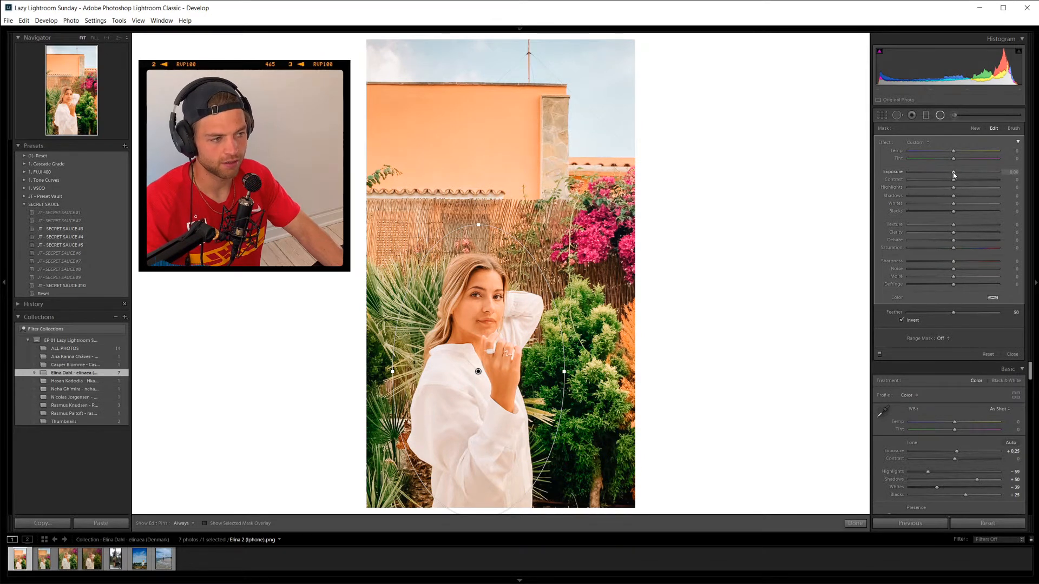
Set the inverted radial filter's Exposure to 0.13 and Whites to -18, and finish the radial filter editing.
{"action": "left_click_drag", "start_coordinate": [954, 172], "coordinate": [956, 172]}
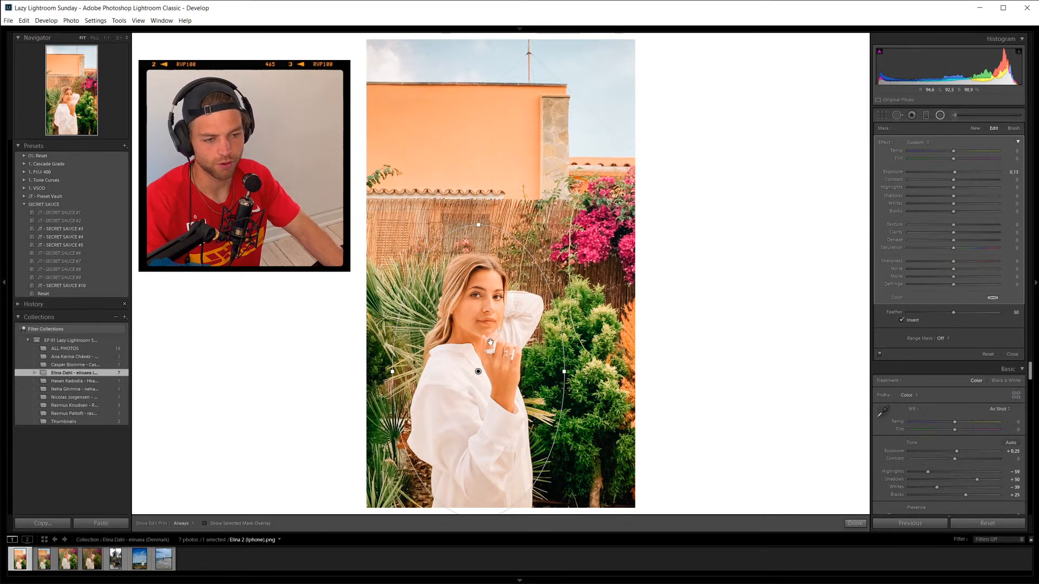
{"action": "key", "text": "ctrl+z"}
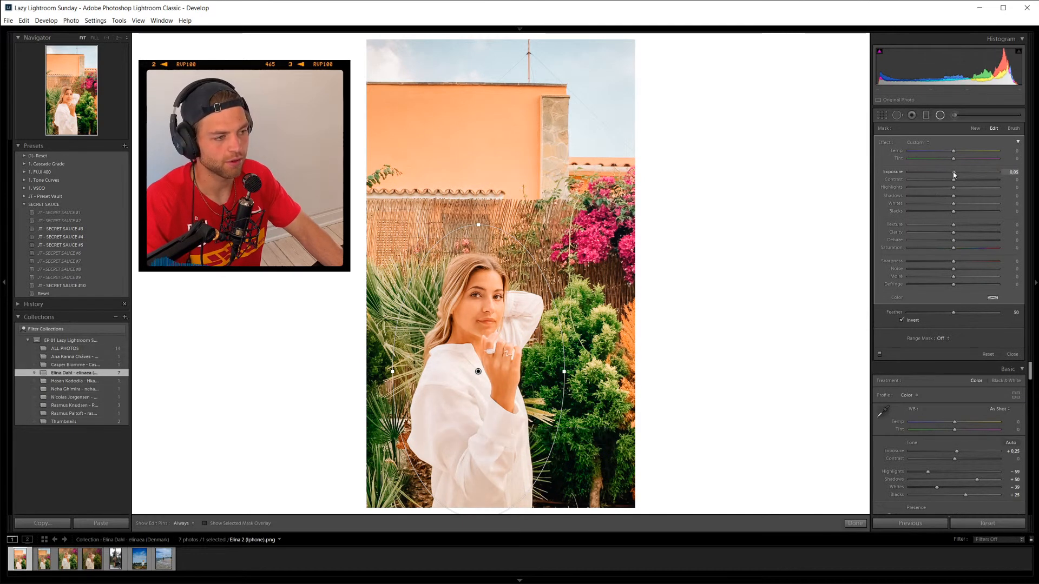
{"action": "left_click_drag", "start_coordinate": [954, 204], "coordinate": [945, 206]}
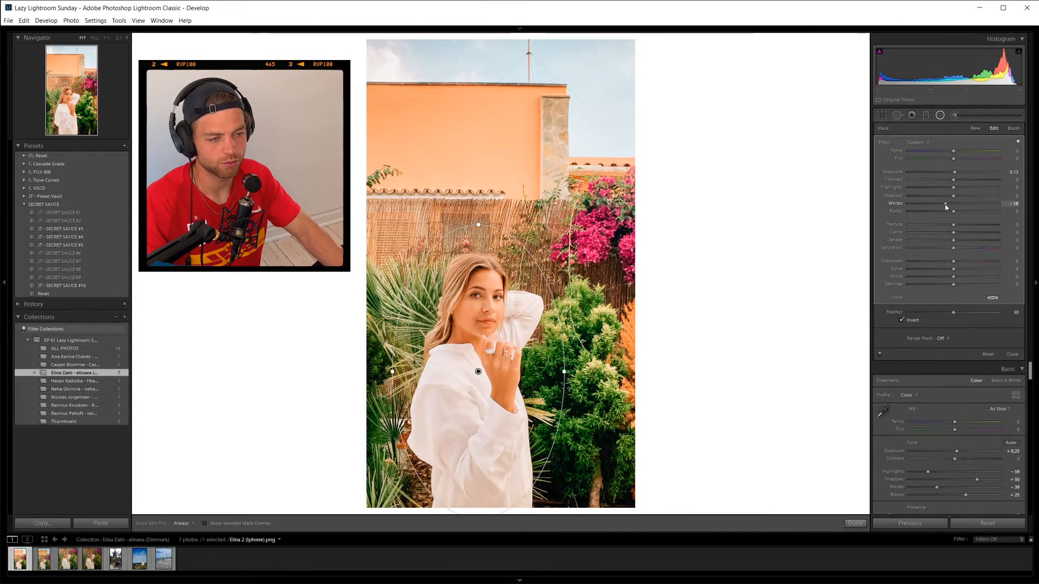
{"action": "left_click", "coordinate": [855, 524]}
Inspect the woman's face in close-up and compare the edited portrait with its cropped and uncropped virtual copies.
{"action": "left_click", "coordinate": [486, 319]}
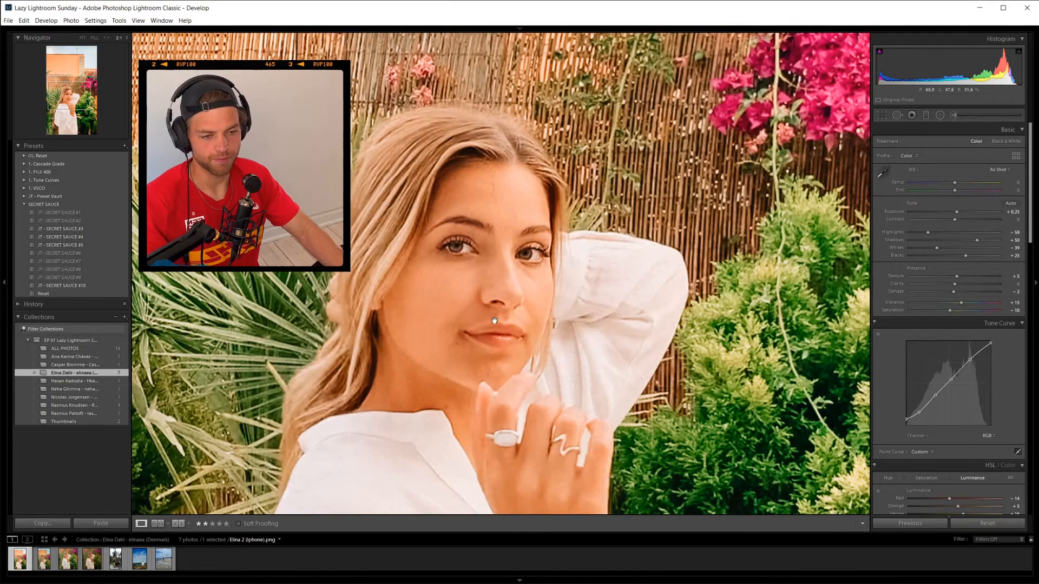
{"action": "mouse_move", "coordinate": [467, 316]}
{"action": "left_mouse_down"}
{"action": "mouse_move", "coordinate": [522, 267]}
{"action": "mouse_move", "coordinate": [478, 327]}
{"action": "mouse_move", "coordinate": [474, 315]}
{"action": "left_mouse_up"}
{"action": "left_click", "coordinate": [474, 315]}
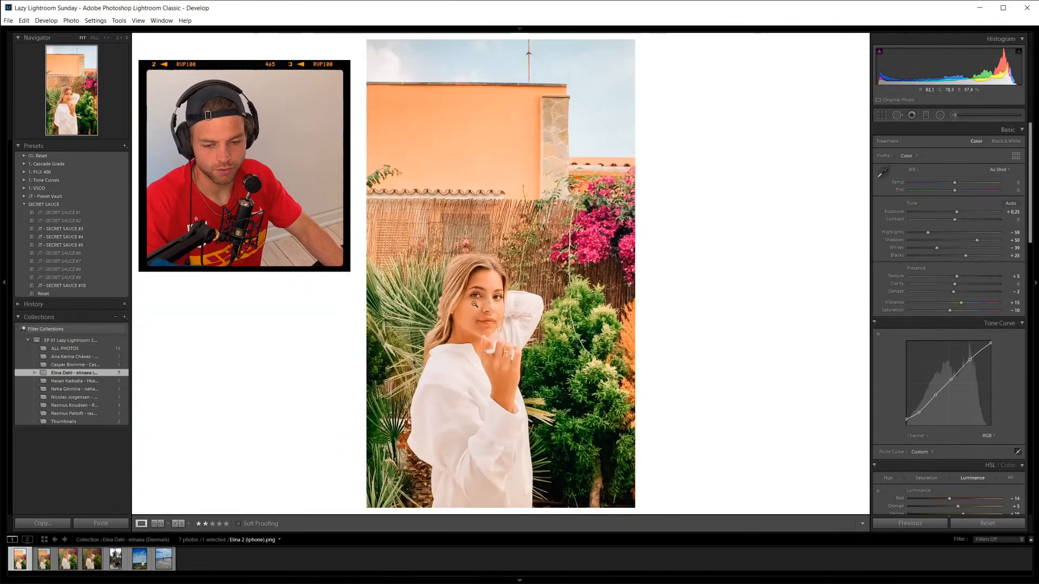
{"action": "left_click", "coordinate": [69, 564]}
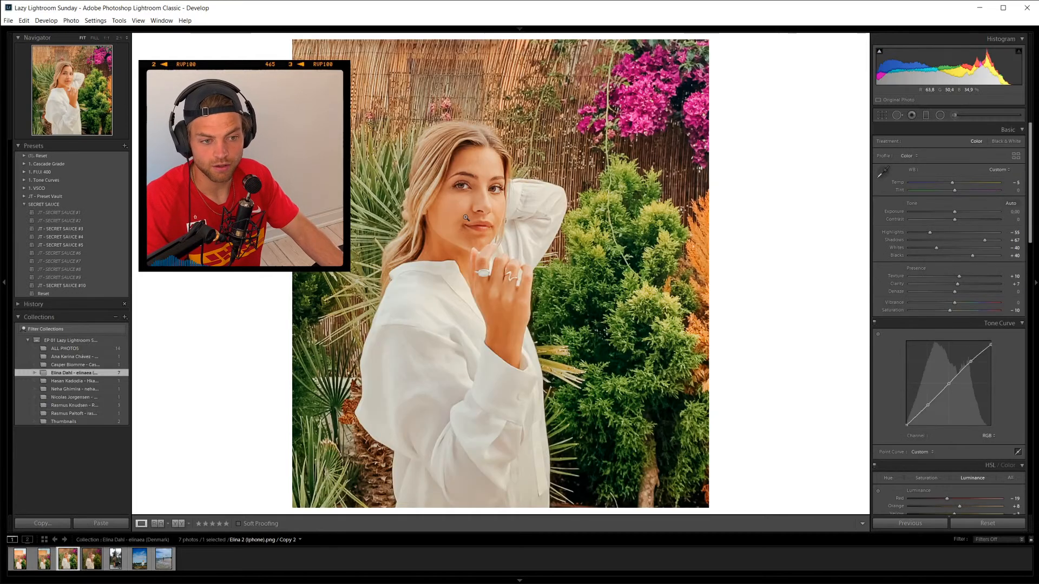
{"action": "left_click", "coordinate": [42, 565]}
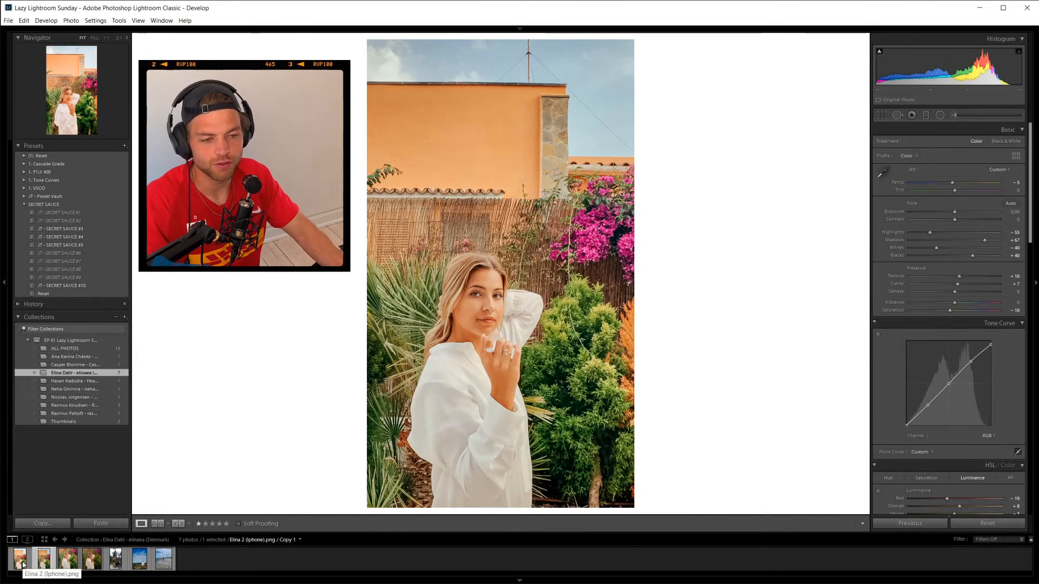
{"action": "left_click", "coordinate": [21, 560]}
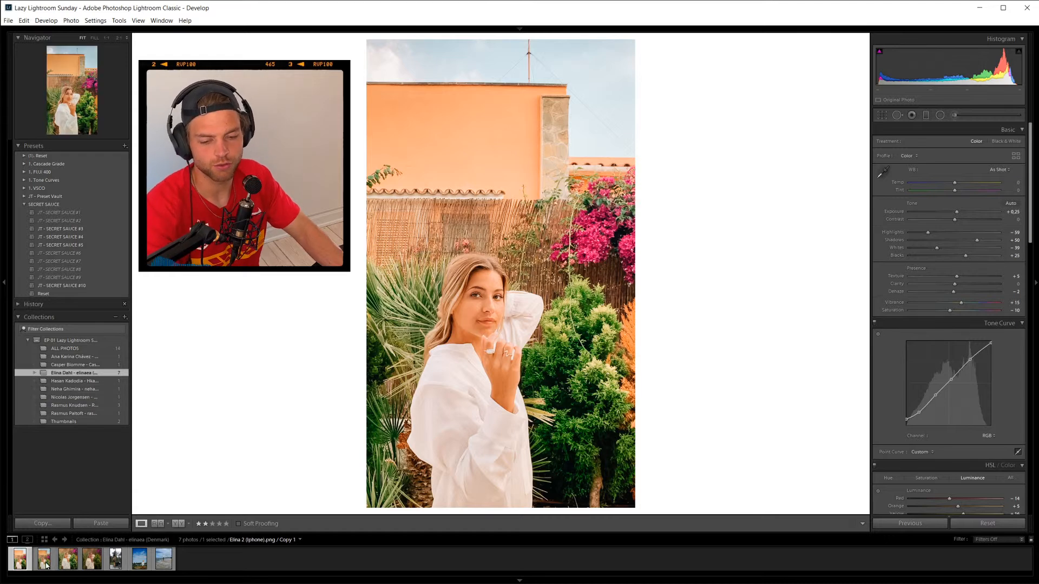
{"action": "left_click", "coordinate": [45, 561]}
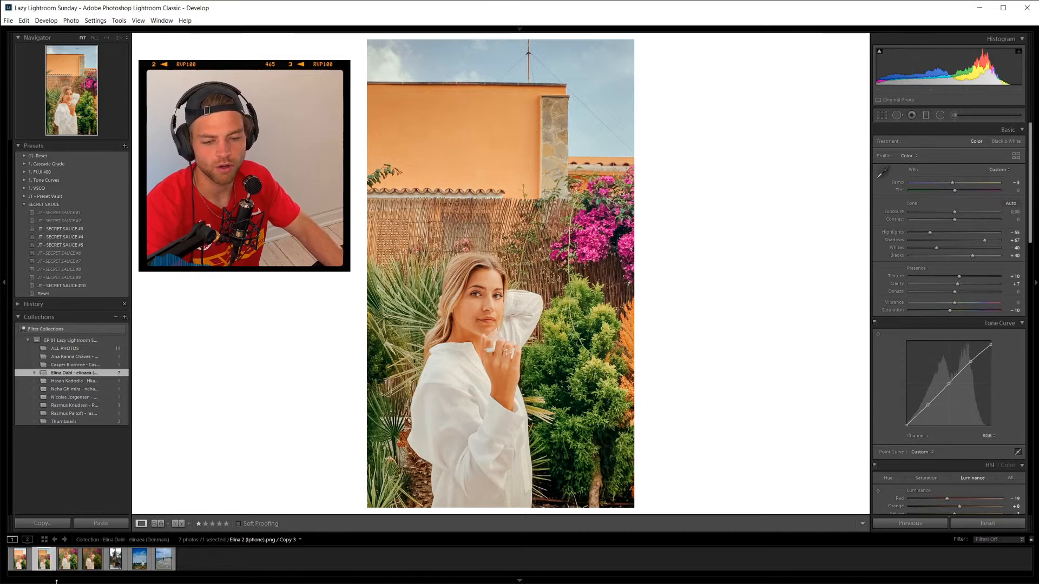
{"action": "left_click", "coordinate": [21, 561]}
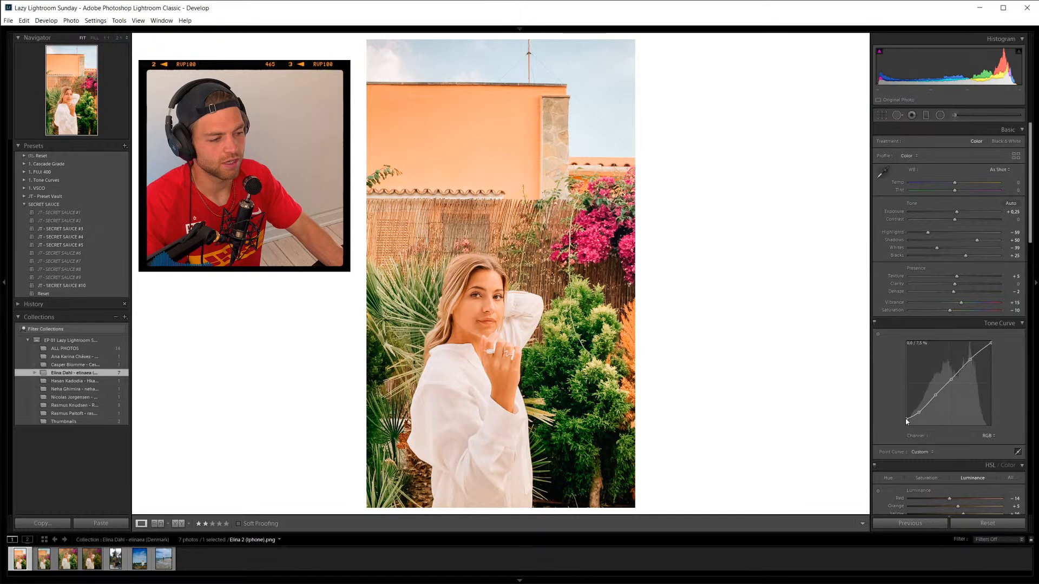
Try moving the tone curve's black point and raising the basic Whites to +48, undoing each change.
{"action": "mouse_move", "coordinate": [906, 420]}
{"action": "left_mouse_down"}
{"action": "mouse_move", "coordinate": [901, 430]}
{"action": "mouse_move", "coordinate": [897, 414]}
{"action": "mouse_move", "coordinate": [894, 435]}
{"action": "left_mouse_up"}
{"action": "key", "text": "ctrl+z"}
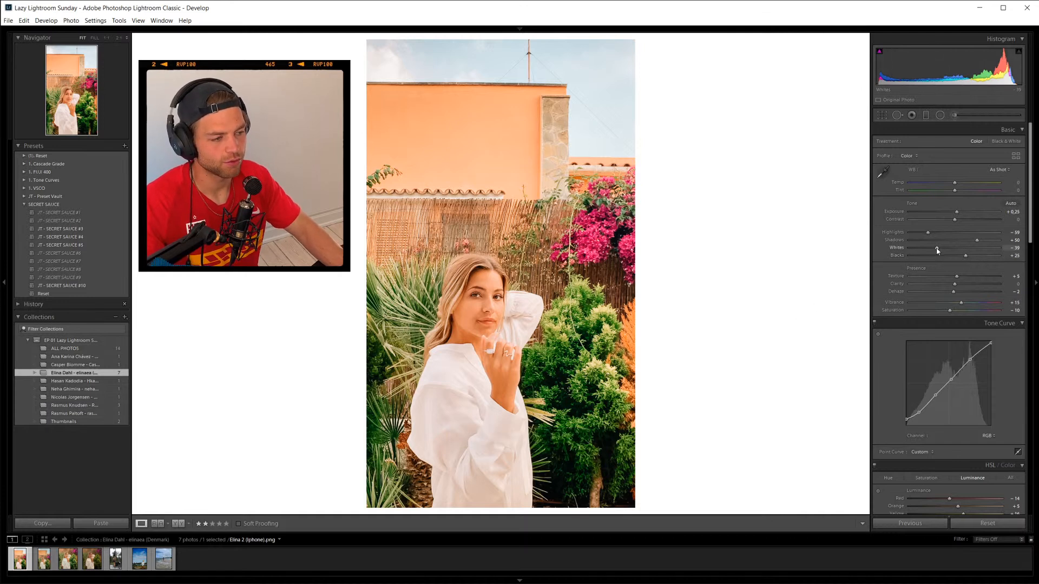
{"action": "left_click_drag", "start_coordinate": [937, 250], "coordinate": [977, 251]}
{"action": "key", "text": "ctrl+z"}
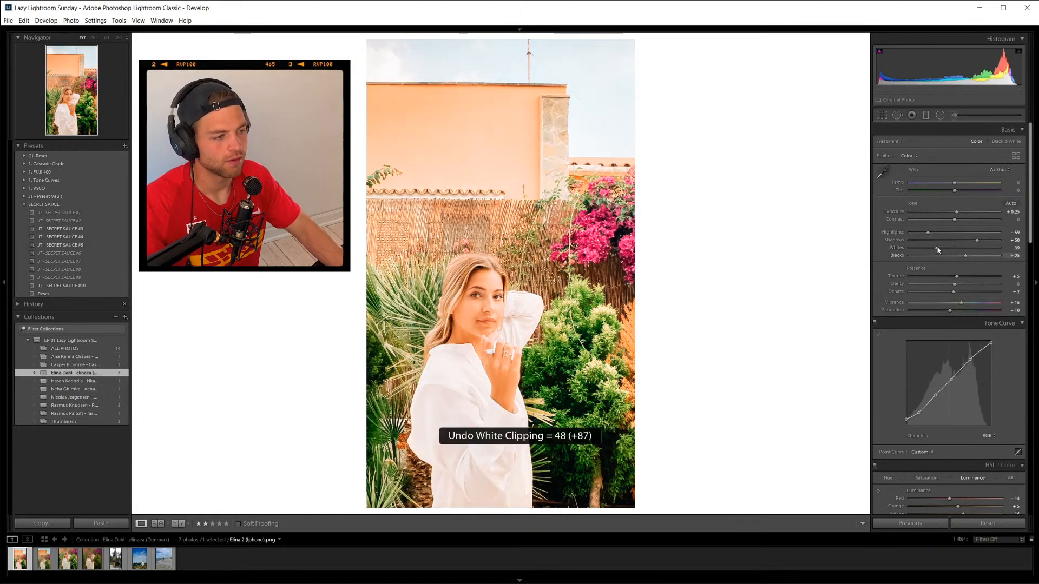
Lower the portrait's Whites to -54 in the basic tone settings.
{"action": "left_click_drag", "start_coordinate": [932, 250], "coordinate": [930, 250]}
{"action": "key", "text": "z"}
{"action": "key", "text": "z"}
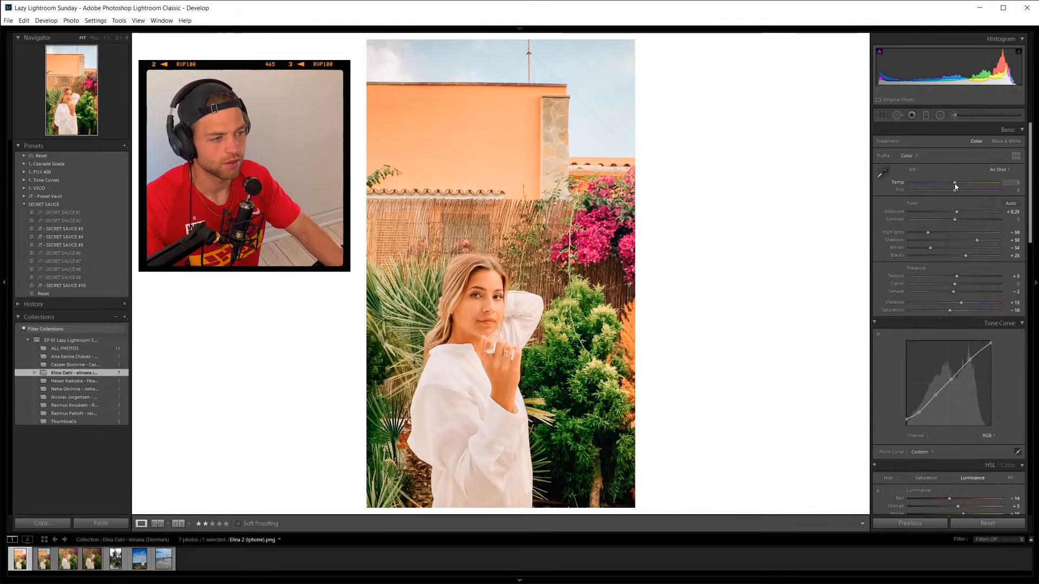
Cool the portrait's white balance to Temp -4 and check the woman's skin tones in close-up.
{"action": "left_click_drag", "start_coordinate": [953, 186], "coordinate": [951, 185]}
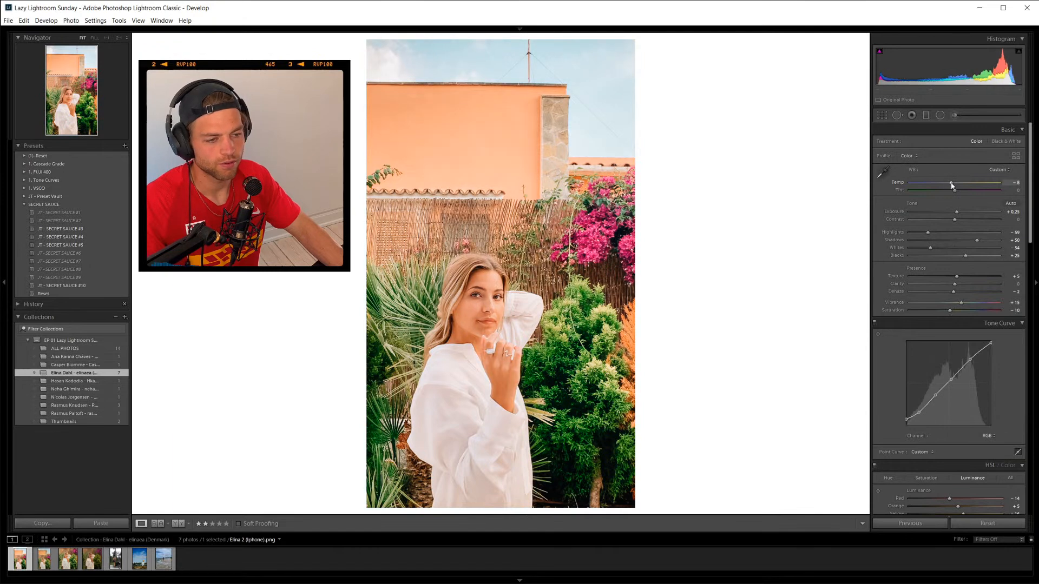
{"action": "key", "text": "ctrl+z"}
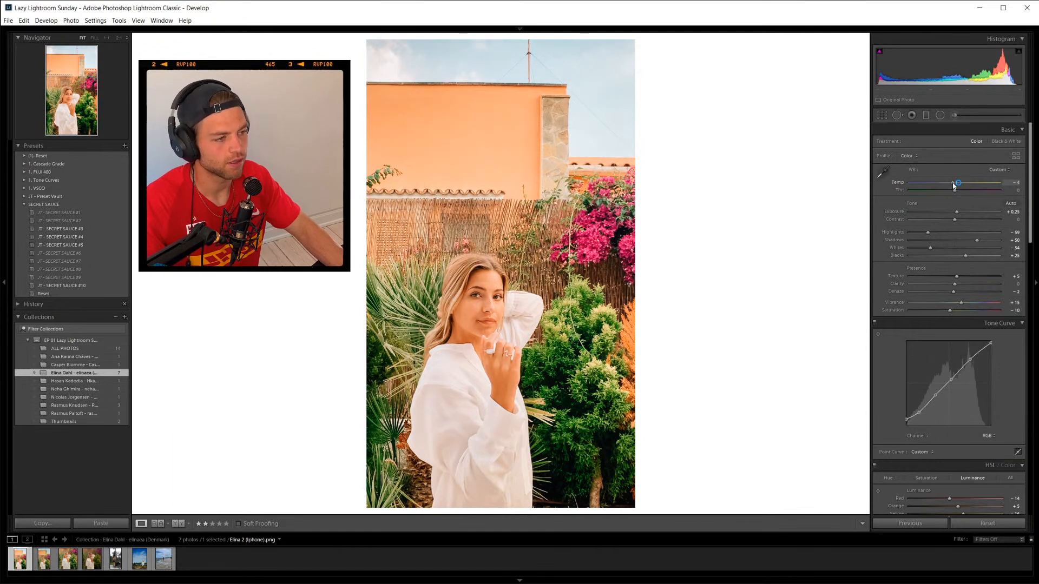
{"action": "left_click", "coordinate": [488, 313]}
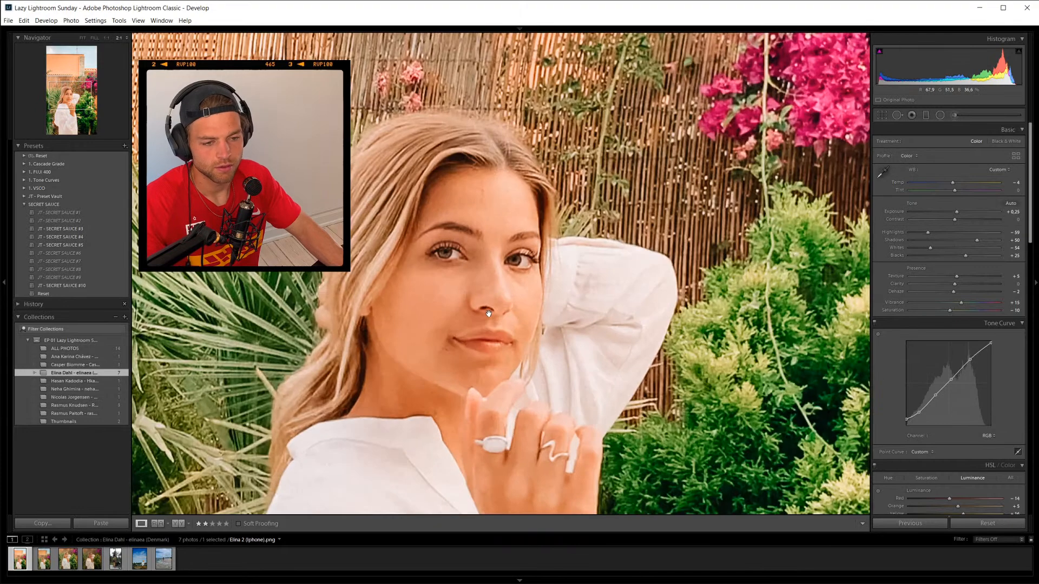
{"action": "left_click", "coordinate": [489, 313]}
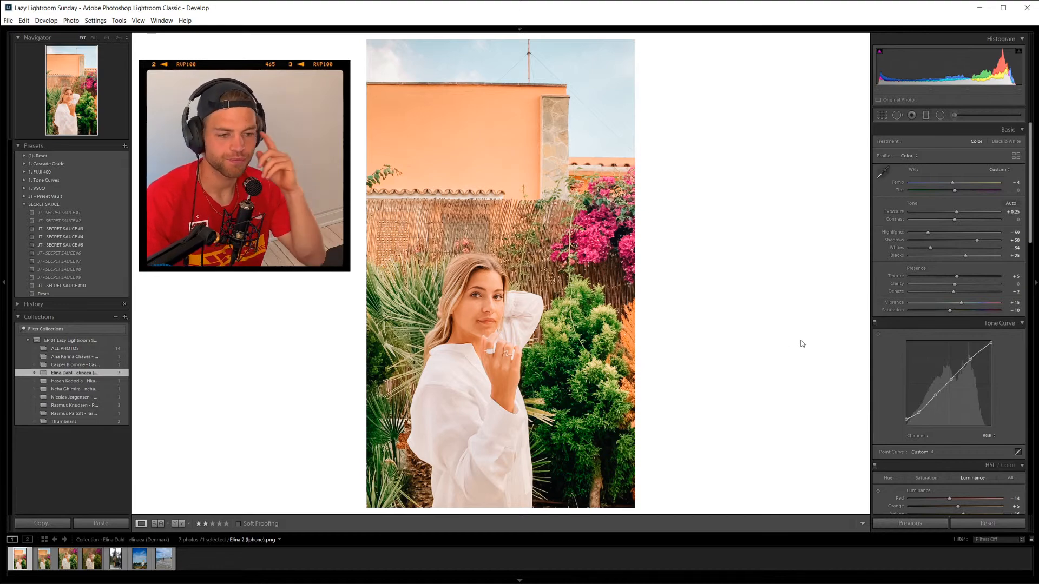
{"action": "key", "text": "3"}
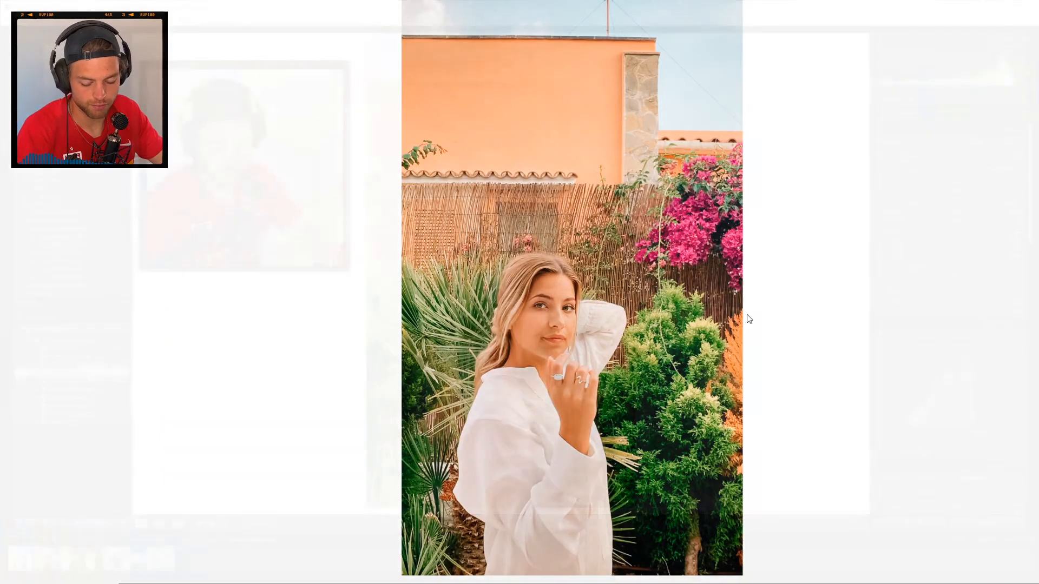
{"action": "key", "text": "2"}
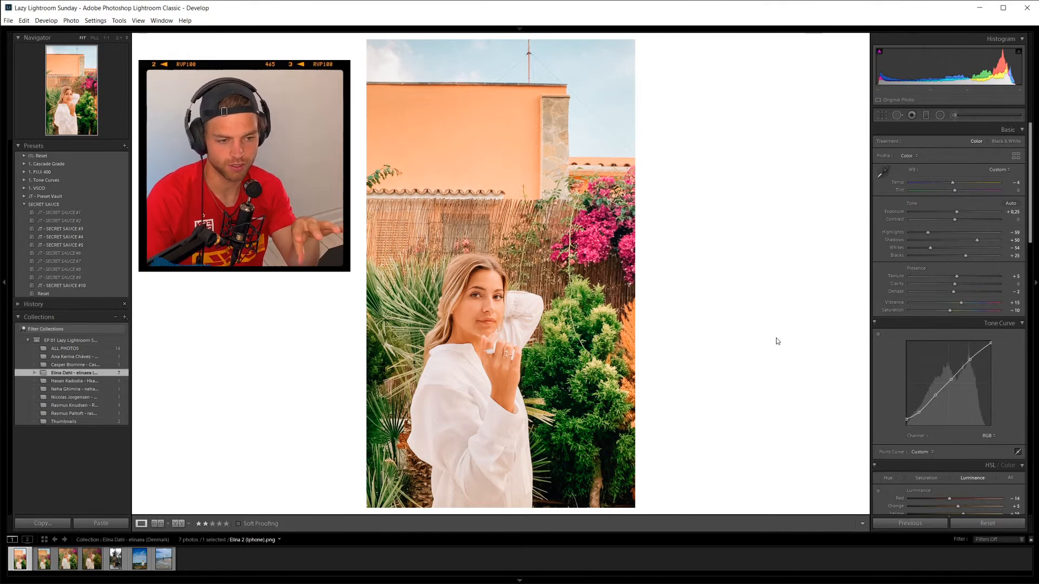
Try lowering the HSL Orange saturation to -24 and undo the change.
{"action": "left_click", "coordinate": [489, 306]}
{"action": "left_click", "coordinate": [489, 321]}
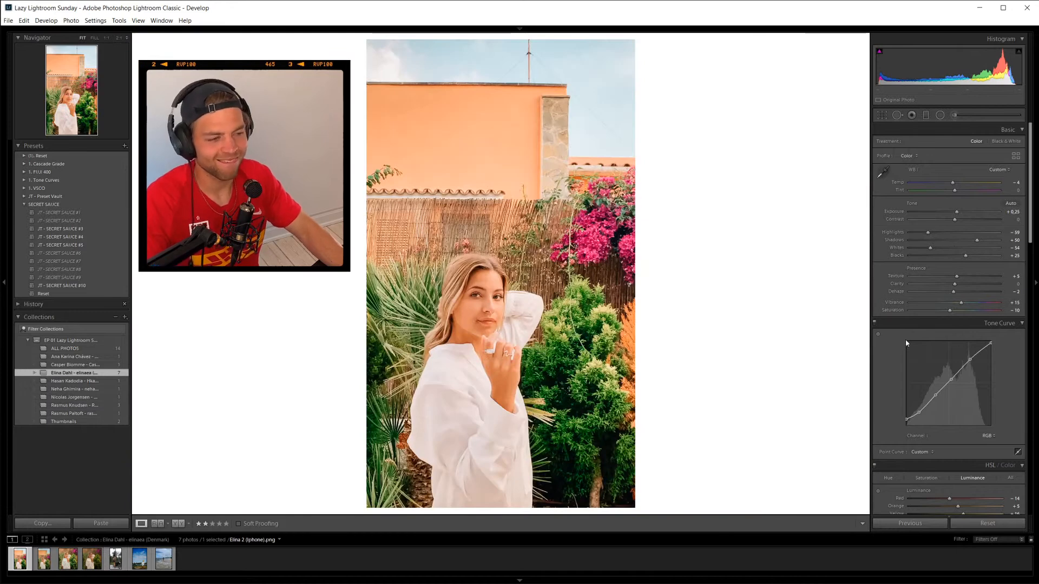
{"action": "scroll", "coordinate": [894, 439], "scroll_direction": "down", "scroll_amount": 5}
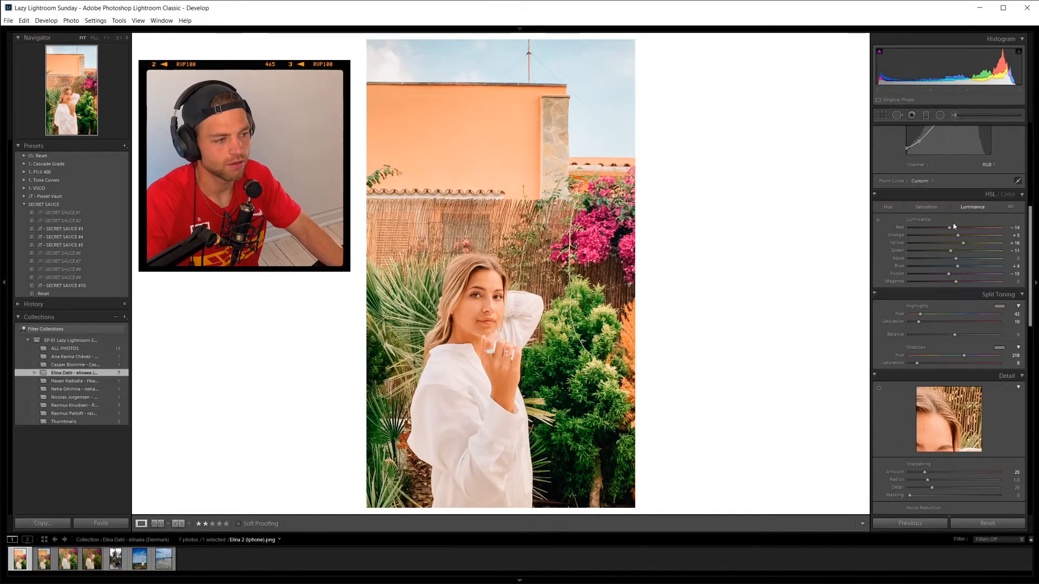
{"action": "left_click", "coordinate": [926, 207]}
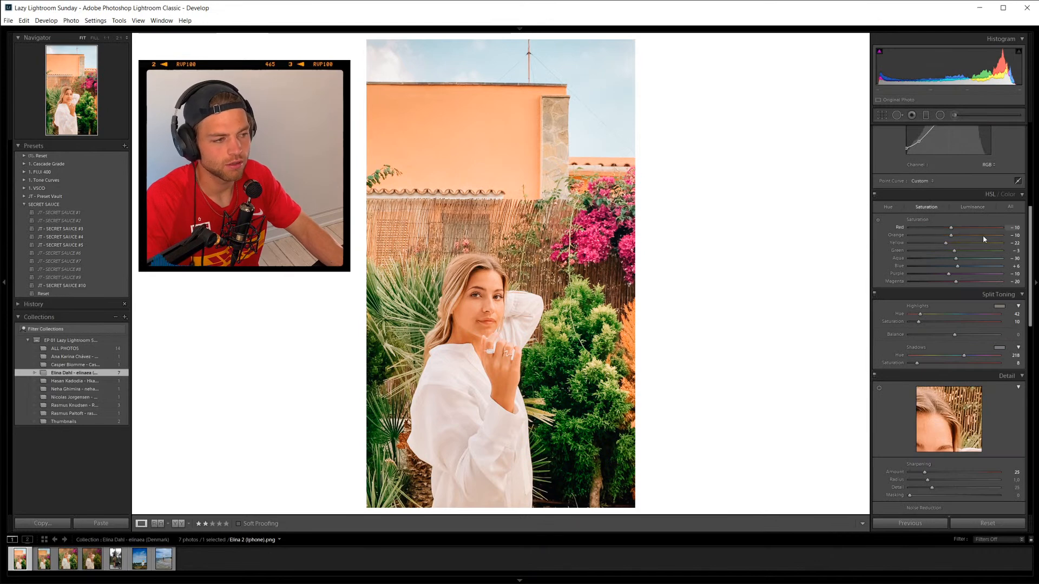
{"action": "left_click_drag", "start_coordinate": [952, 235], "coordinate": [947, 238]}
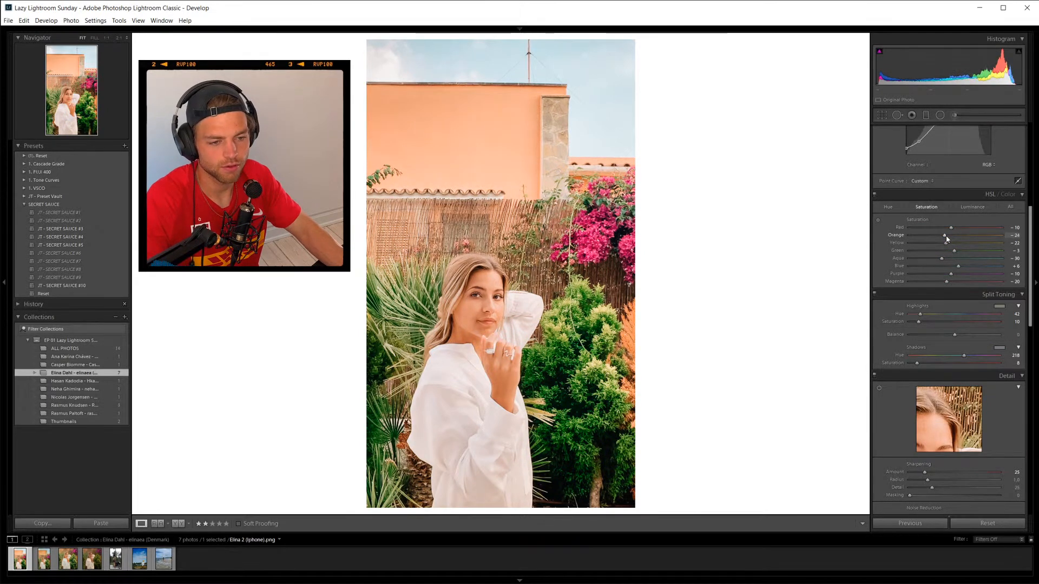
{"action": "key", "text": "ctrl+z"}
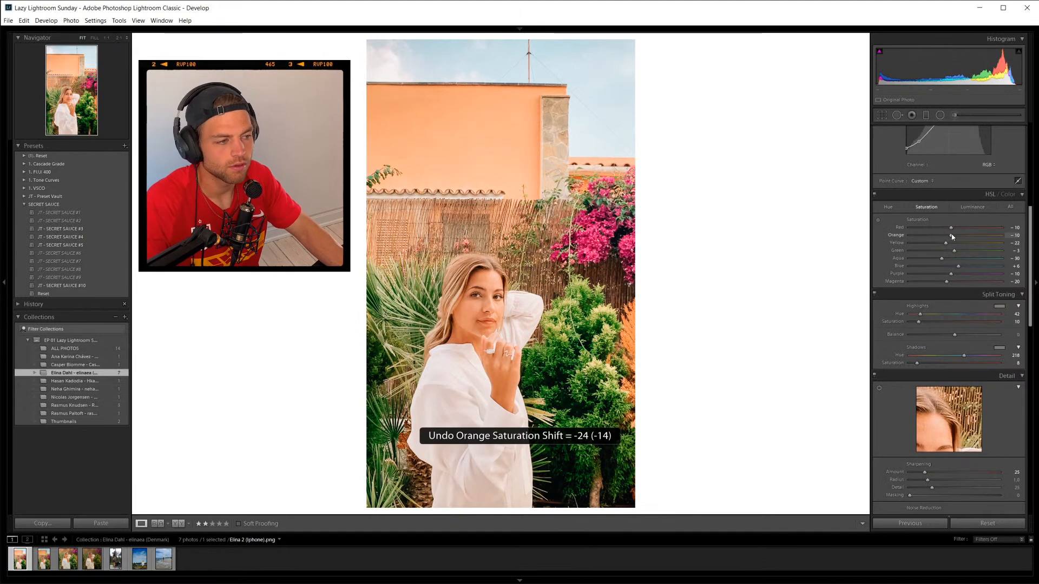
Darken the skin tones by setting the HSL Orange luminance to -5.
{"action": "left_click", "coordinate": [971, 207]}
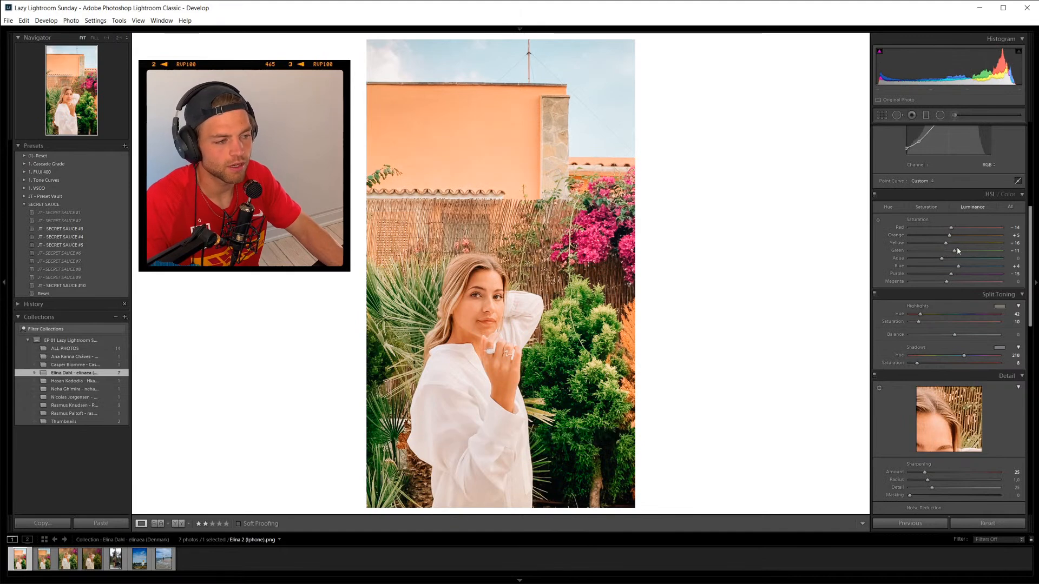
{"action": "left_click_drag", "start_coordinate": [958, 237], "coordinate": [951, 237]}
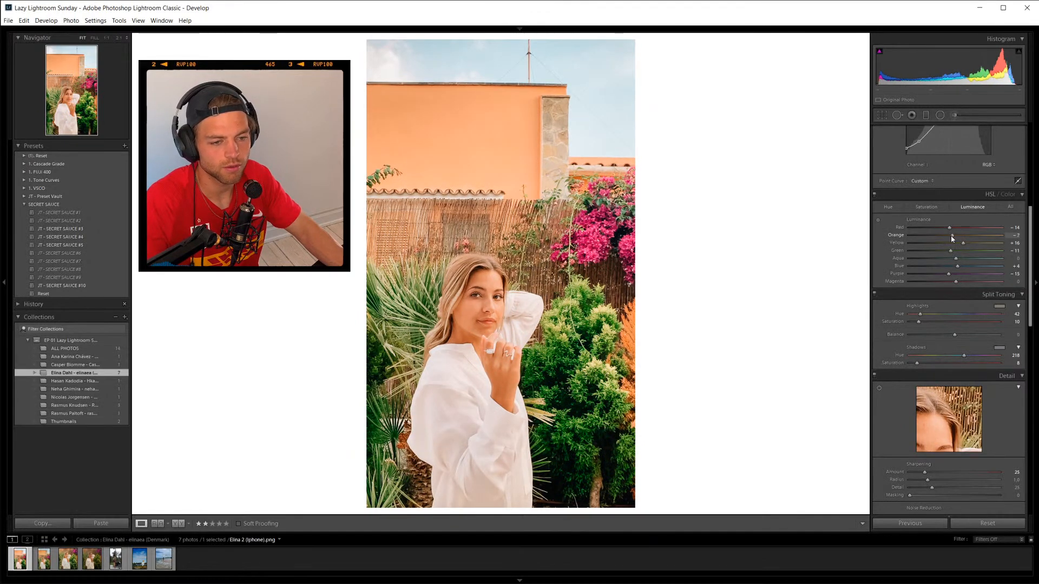
{"action": "key", "text": "ctrl+z"}
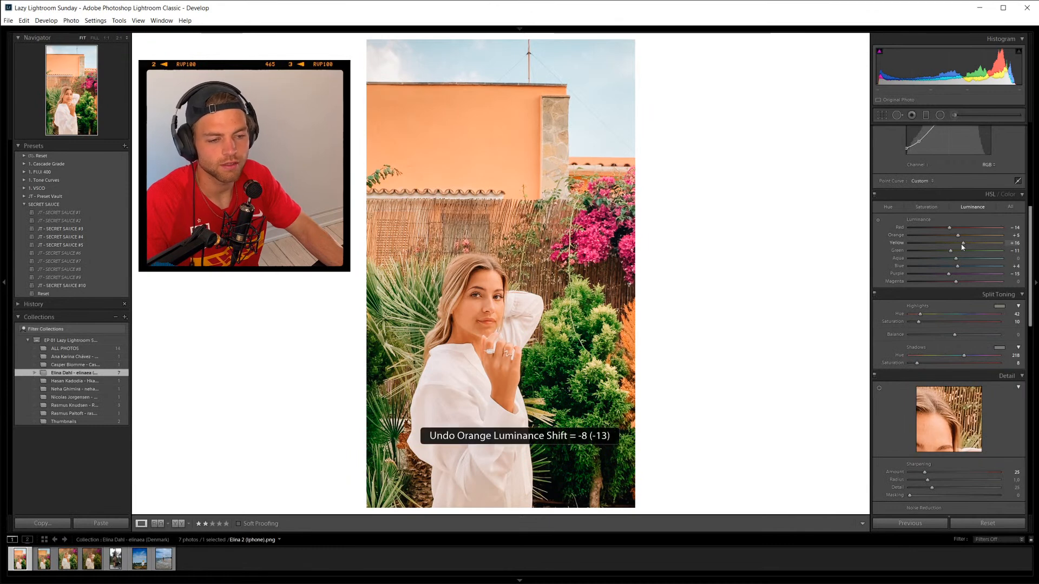
{"action": "left_click_drag", "start_coordinate": [952, 236], "coordinate": [955, 239]}
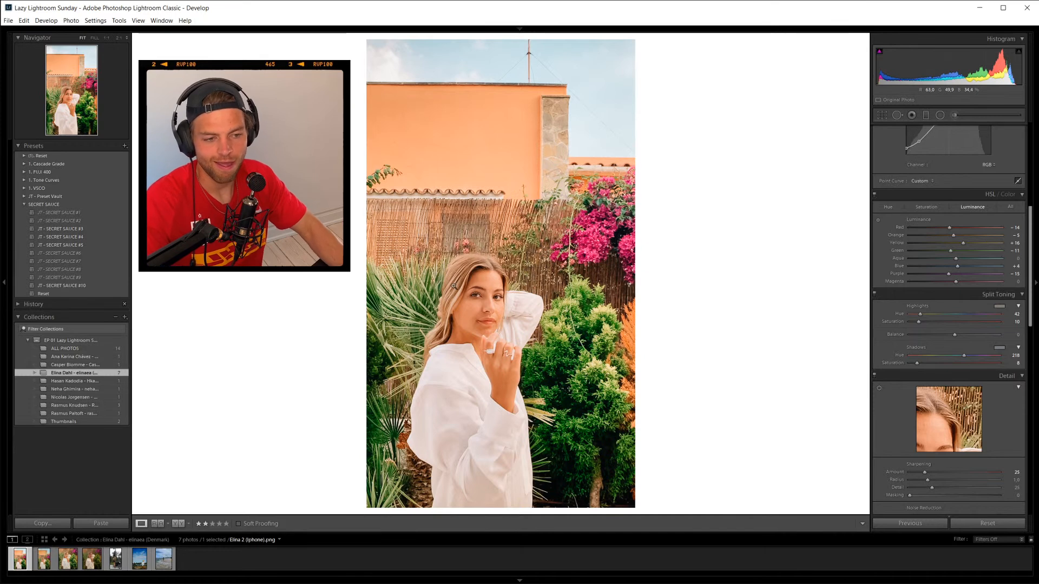
Create a virtual copy of the edited portrait and crop it to the 5 x 7 aspect ratio.
{"action": "right_click", "coordinate": [20, 564]}
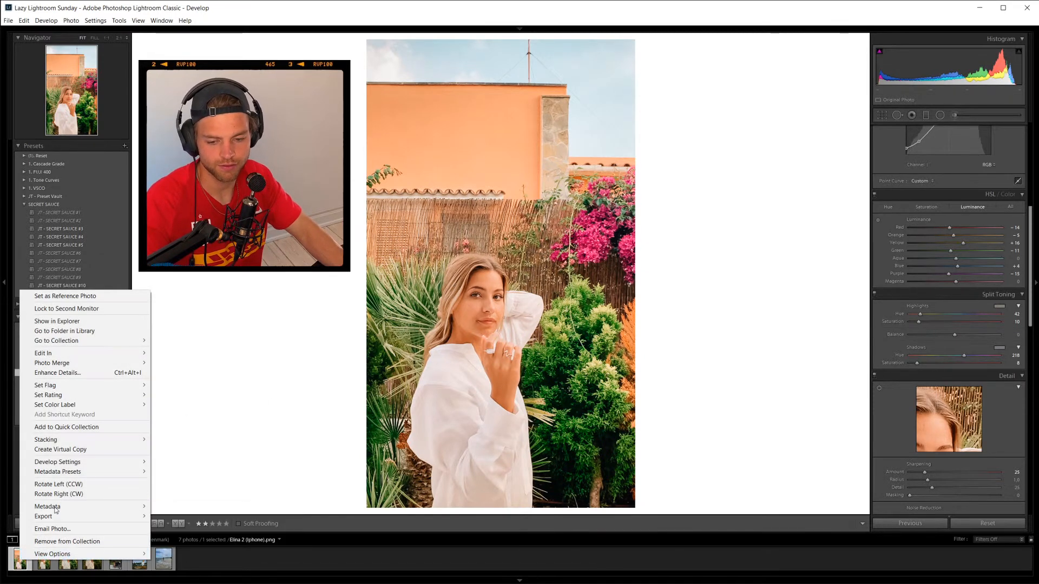
{"action": "left_click", "coordinate": [82, 450]}
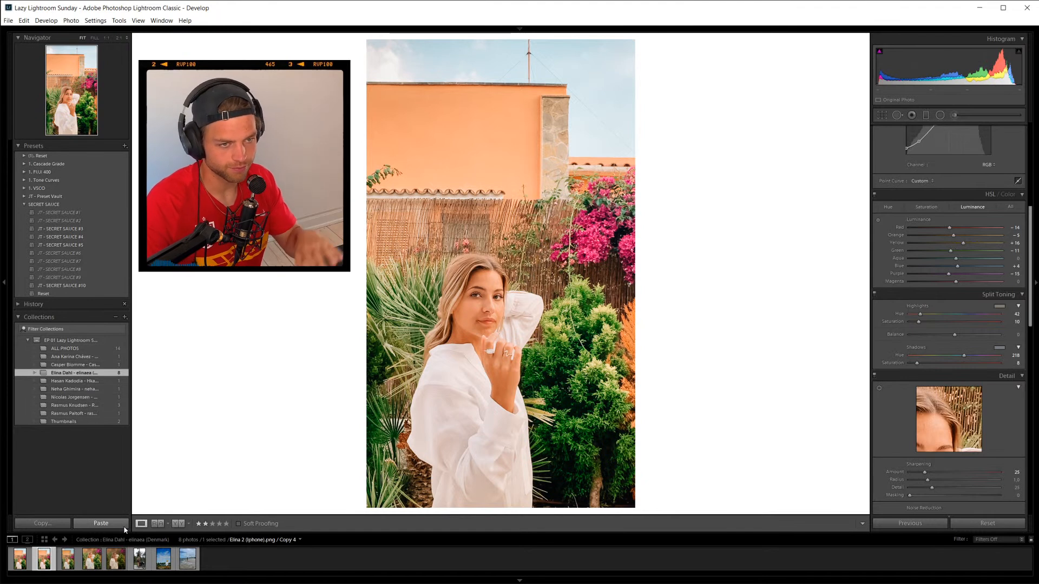
{"action": "left_click", "coordinate": [881, 116]}
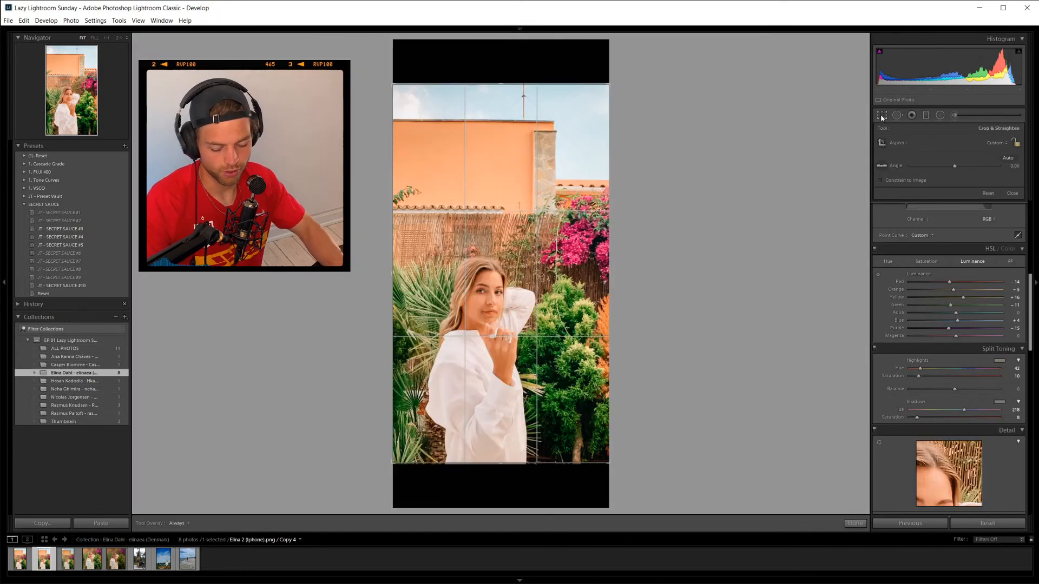
{"action": "left_click", "coordinate": [881, 116]}
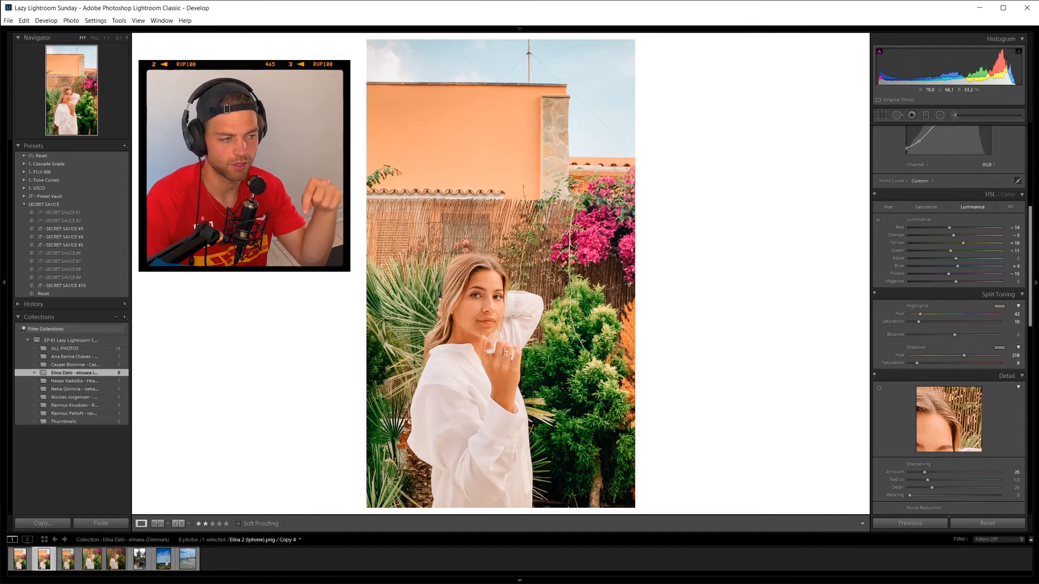
{"action": "key", "text": "r"}
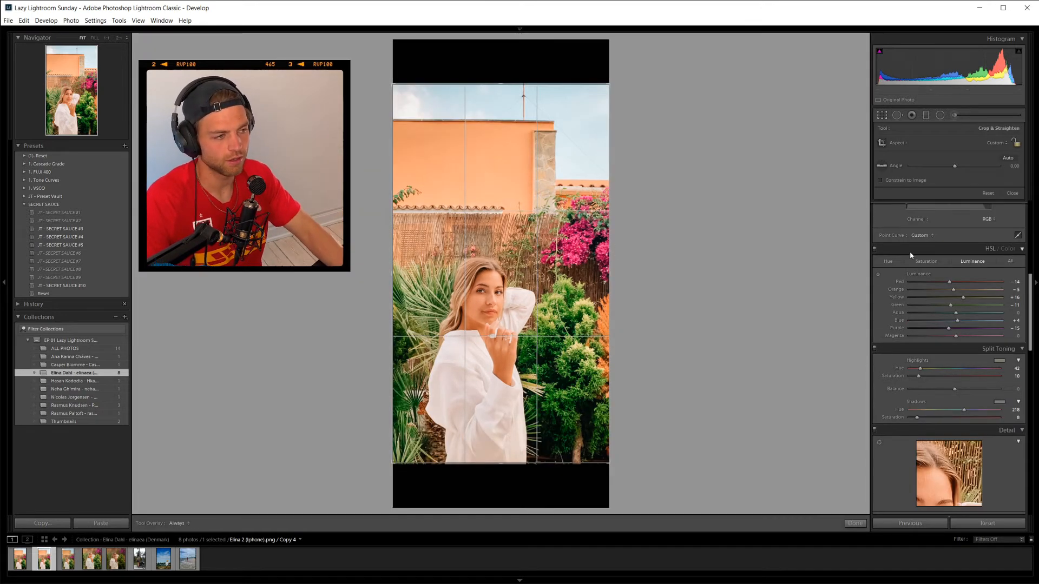
{"action": "left_click", "coordinate": [999, 143]}
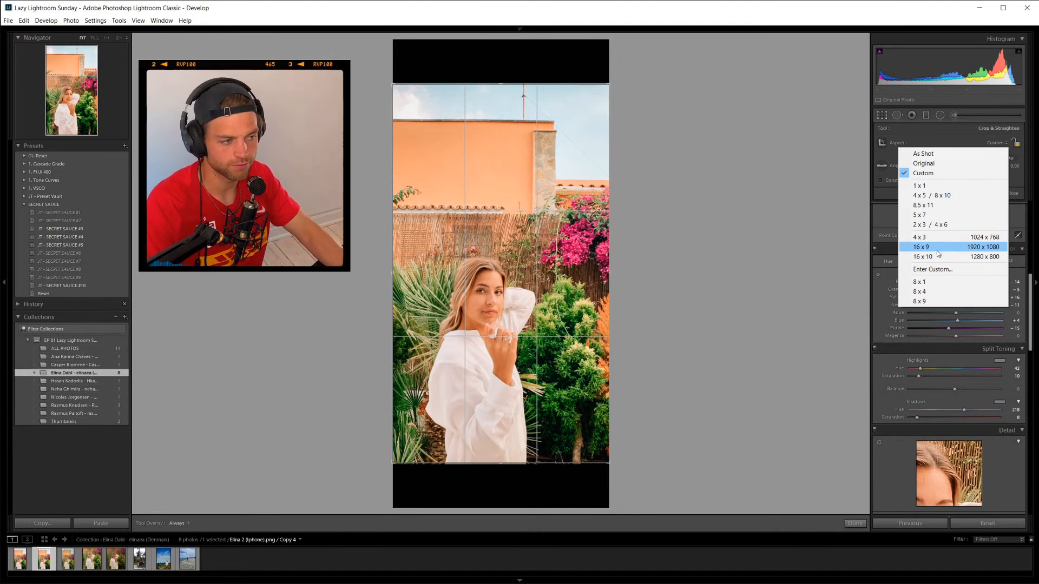
{"action": "left_click", "coordinate": [934, 215]}
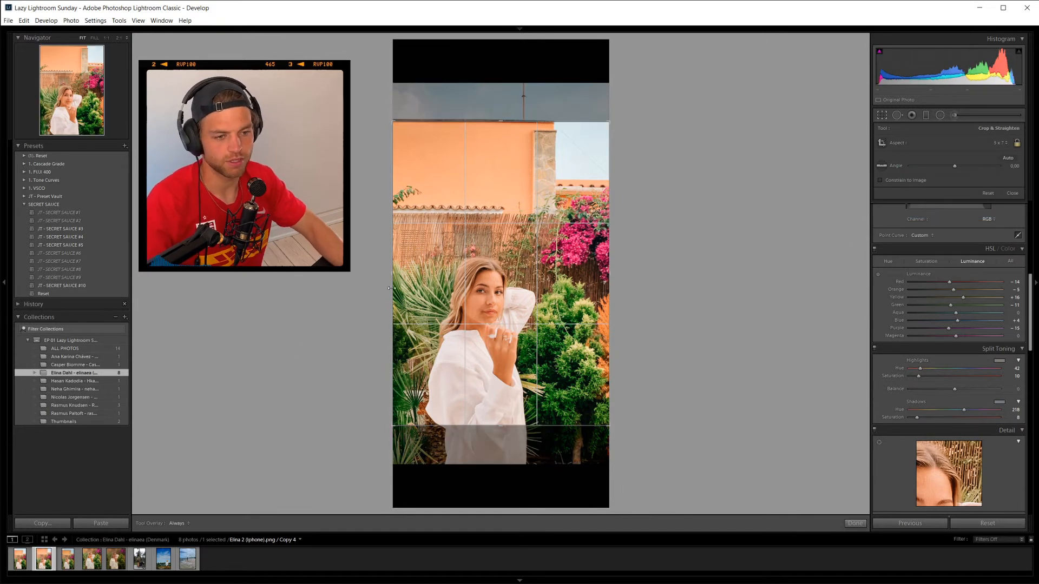
{"action": "key", "text": "Return"}
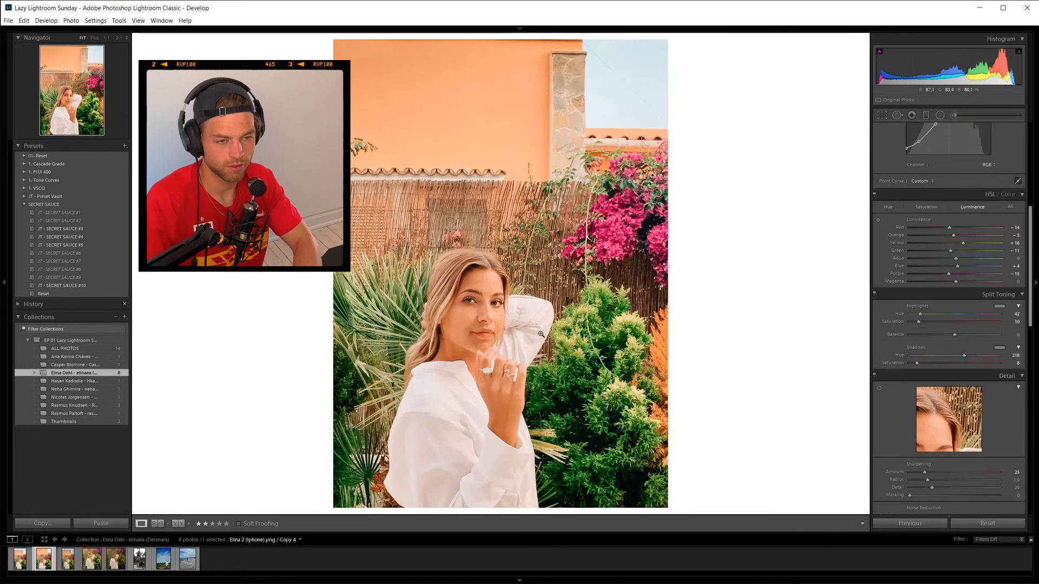
Shift the 5 x 7 crop down to the photo's lower edge, leaving out the sky and the roofline.
{"action": "left_click", "coordinate": [448, 309]}
{"action": "left_click", "coordinate": [442, 302]}
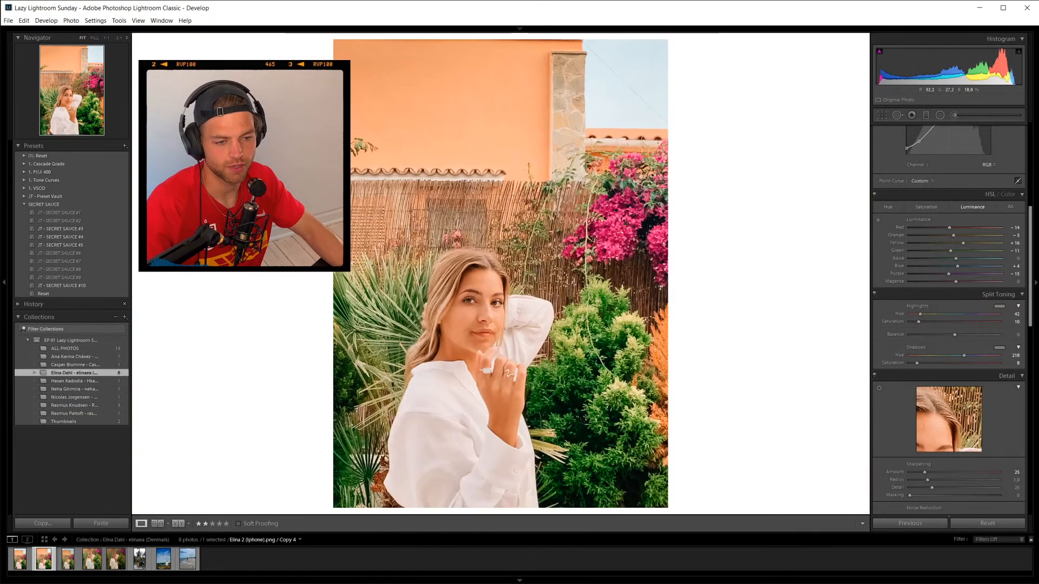
{"action": "key", "text": "r"}
{"action": "left_click_drag", "start_coordinate": [517, 304], "coordinate": [517, 267]}
{"action": "key", "text": "Return"}
{"action": "key", "text": "r"}
{"action": "key", "text": "Return"}
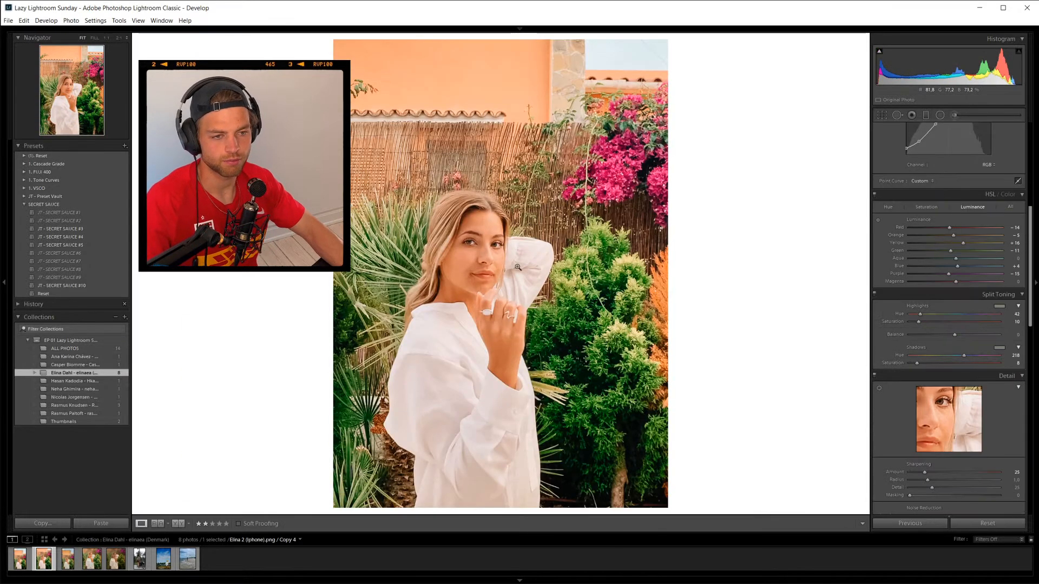
Try moving the crop back up to include the roofline and sky above the woman.
{"action": "key", "text": "r"}
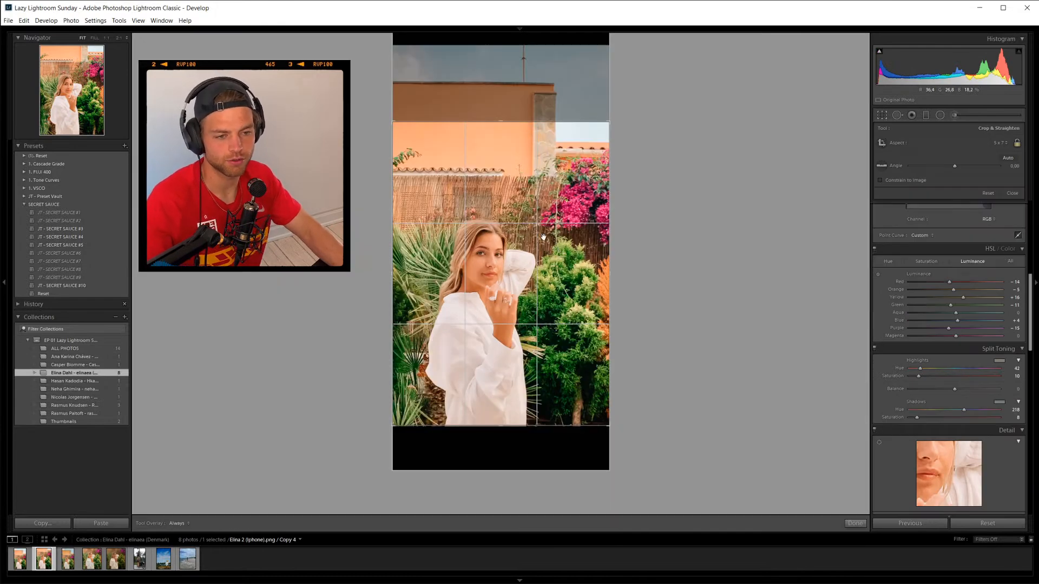
{"action": "left_click_drag", "start_coordinate": [544, 237], "coordinate": [544, 255]}
{"action": "key", "text": "Return"}
{"action": "key", "text": "r"}
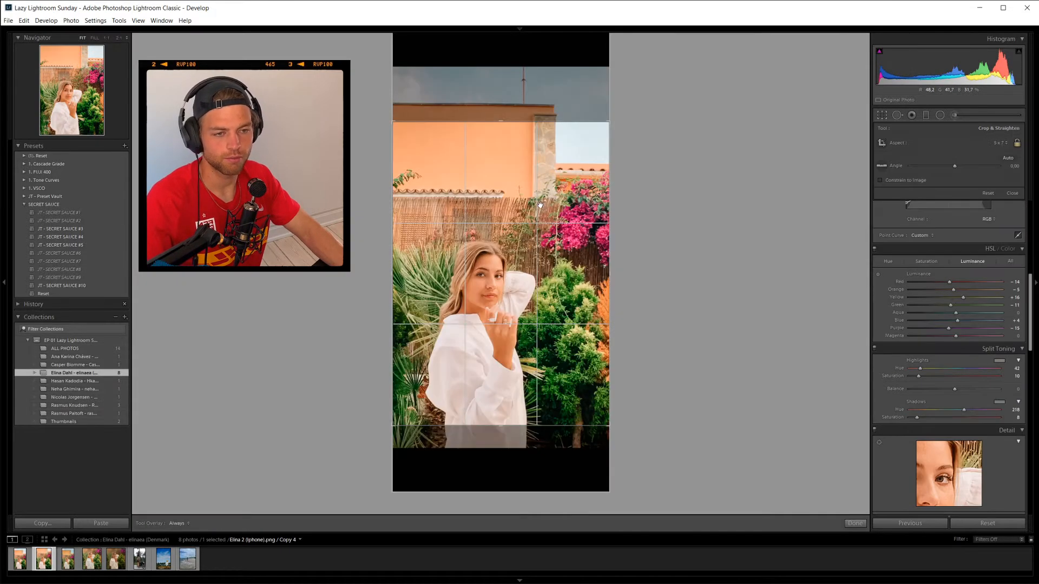
{"action": "left_click_drag", "start_coordinate": [536, 206], "coordinate": [531, 240]}
{"action": "key", "text": "Return"}
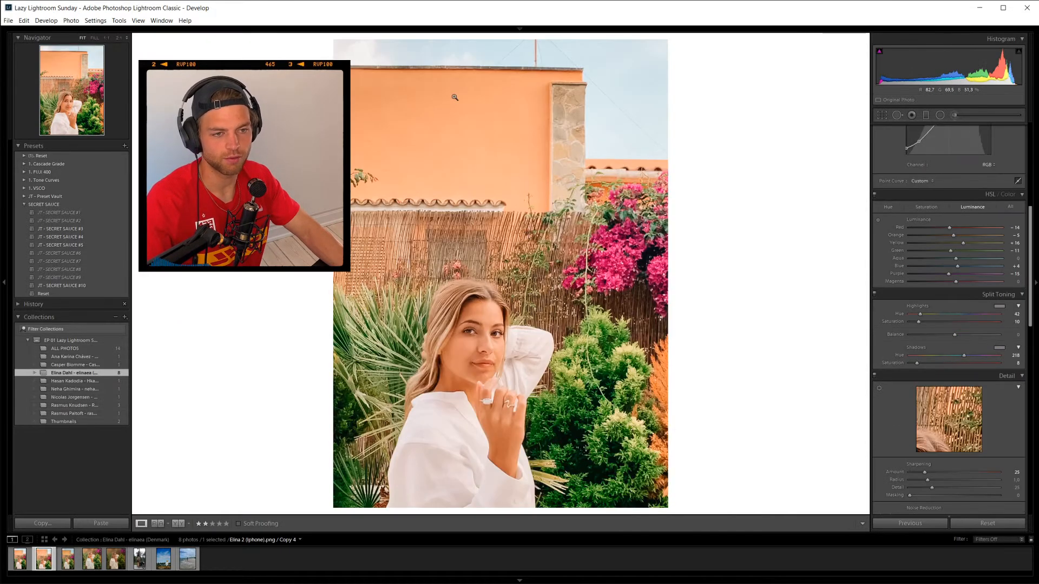
{"action": "left_click", "coordinate": [473, 341]}
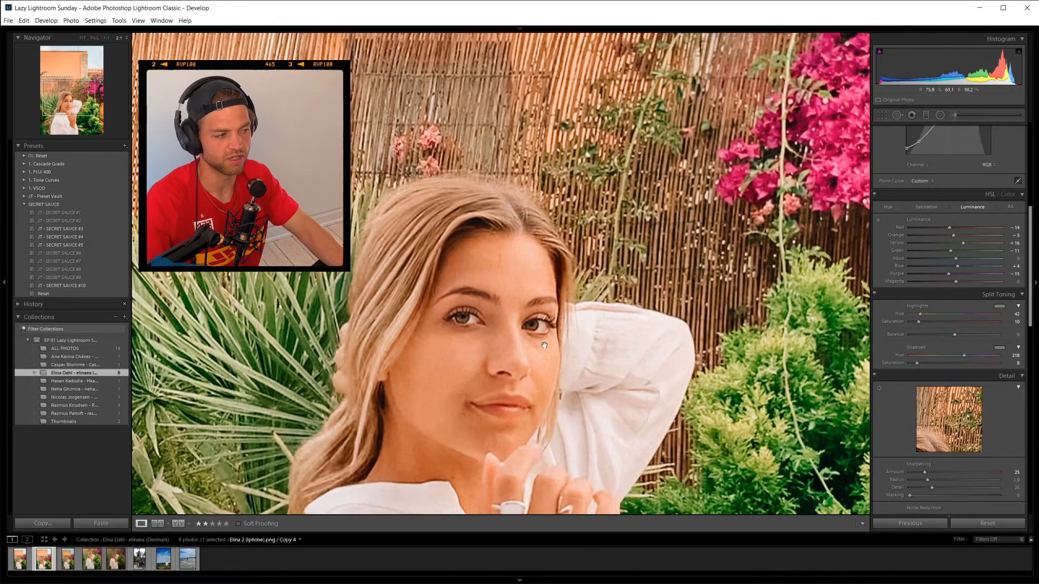
Move the crop down again so that it takes in more of the woman's shirt and less of the wall.
{"action": "key", "text": "r"}
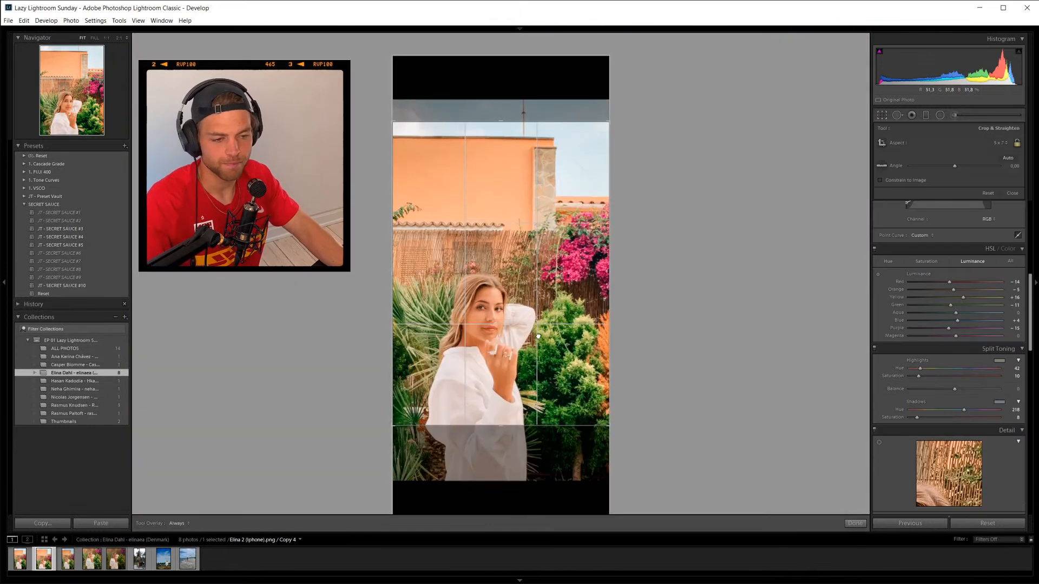
{"action": "left_click_drag", "start_coordinate": [515, 344], "coordinate": [530, 310]}
{"action": "key", "text": "Return"}
{"action": "key", "text": "r"}
{"action": "key", "text": "Return"}
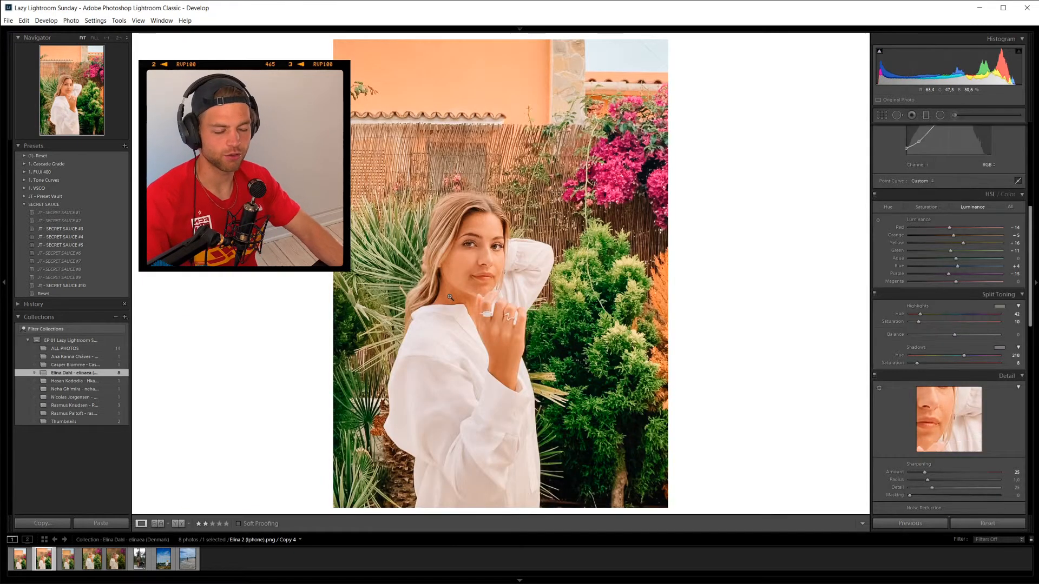
Tighten the 5 x 7 crop from its right edge to cut away part of the foliage beside the woman.
{"action": "key", "text": "r"}
{"action": "left_click_drag", "start_coordinate": [608, 274], "coordinate": [598, 274]}
{"action": "key", "text": "Return"}
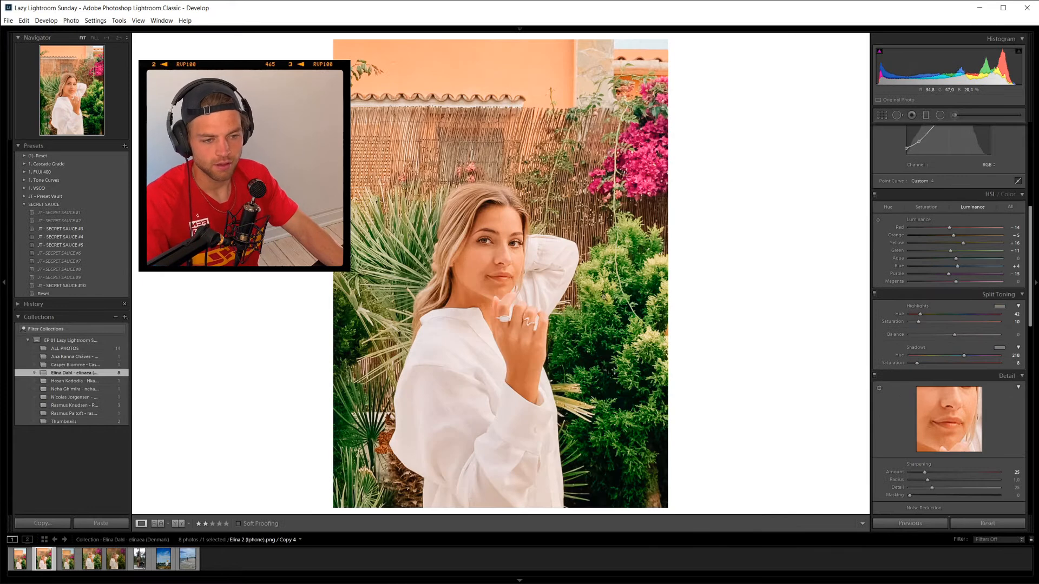
{"action": "key", "text": "r"}
{"action": "key", "text": "Return"}
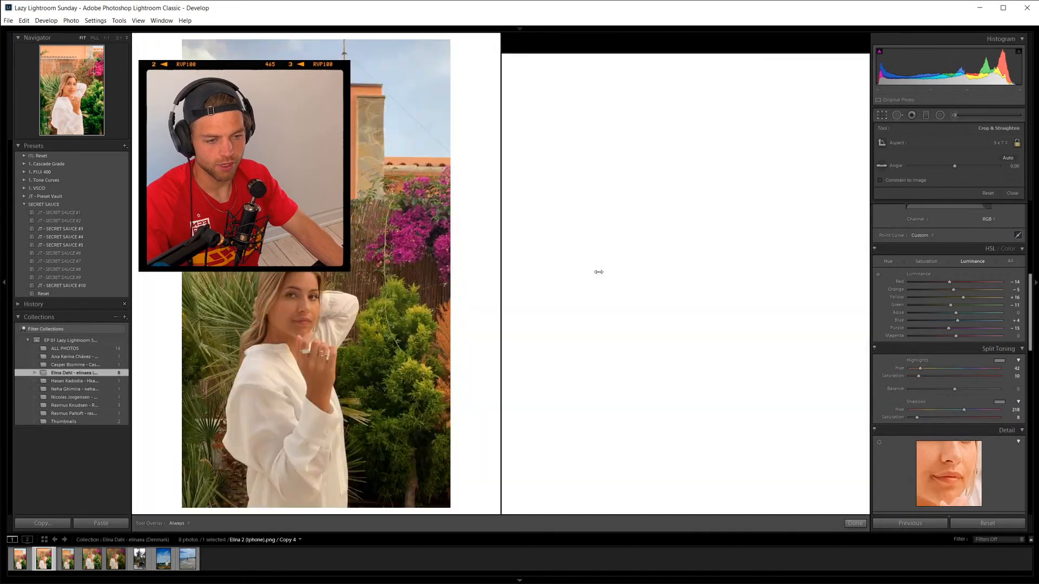
{"action": "key", "text": "r"}
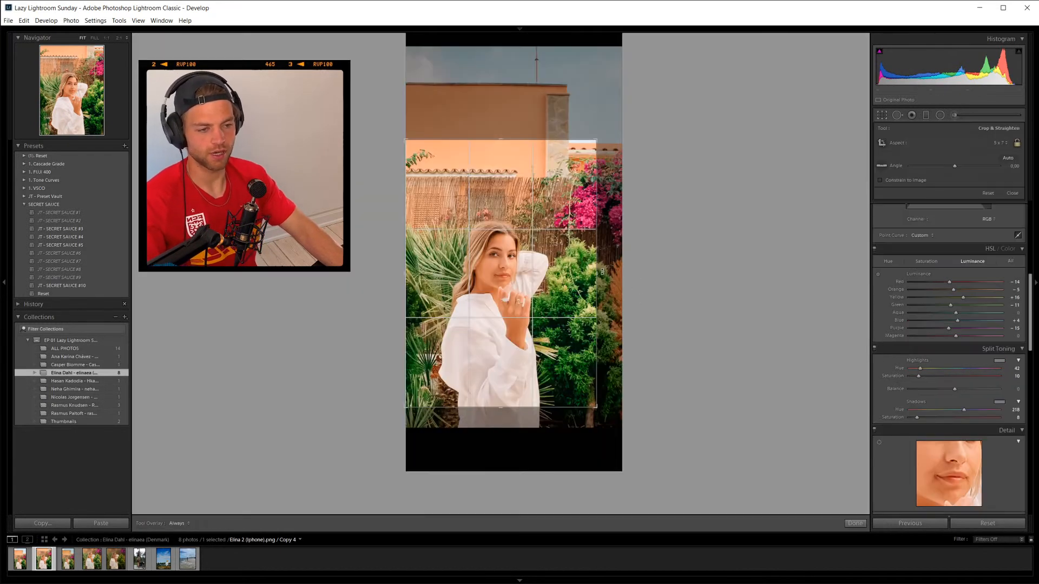
{"action": "left_click_drag", "start_coordinate": [600, 273], "coordinate": [597, 273]}
{"action": "key", "text": "Return"}
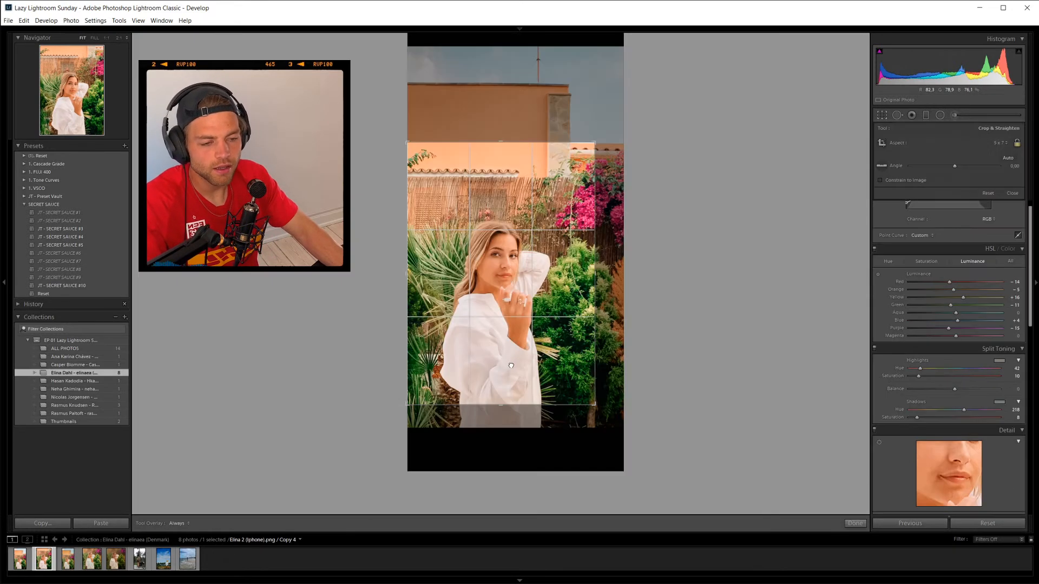
Shift the tightened crop slightly lower to trim the orange wall above the bamboo fence.
{"action": "key", "text": "r"}
{"action": "left_click_drag", "start_coordinate": [512, 367], "coordinate": [511, 352]}
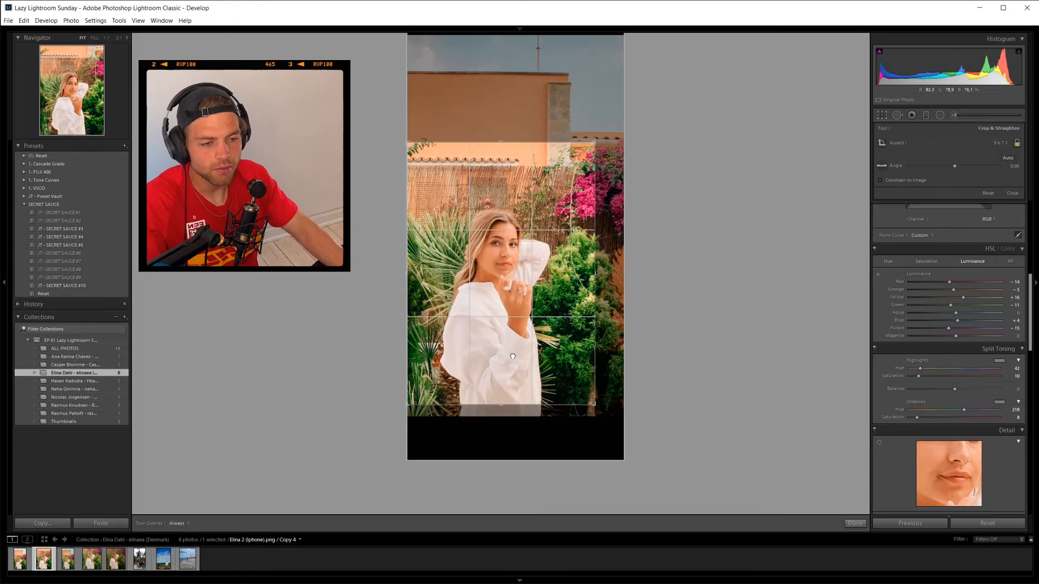
{"action": "key", "text": "Return"}
{"action": "key", "text": "r"}
{"action": "key", "text": "Return"}
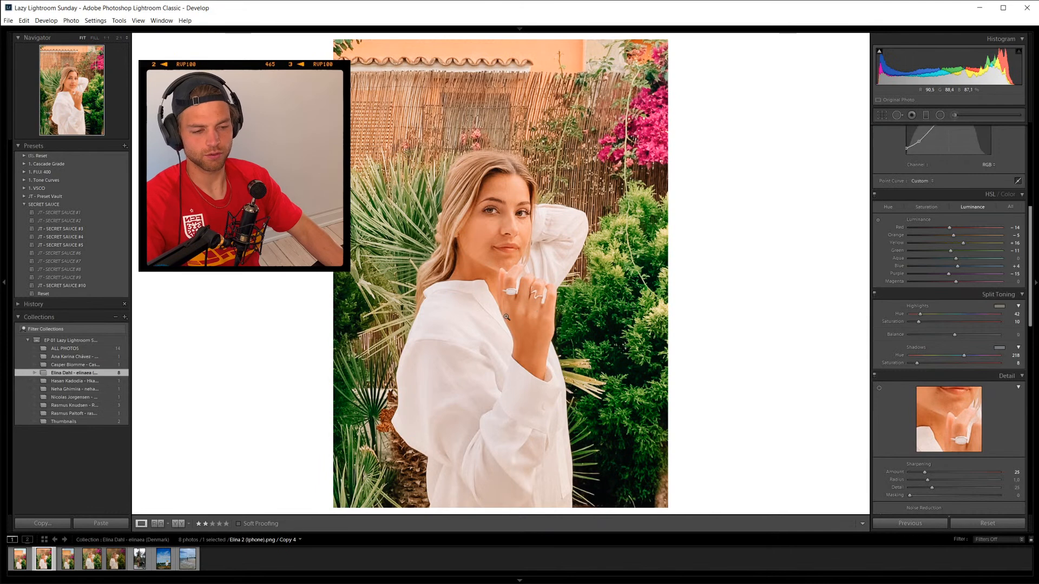
Export the cropped virtual copy with the Export PM user preset and select the uncropped original portrait.
{"action": "right_click", "coordinate": [521, 340]}
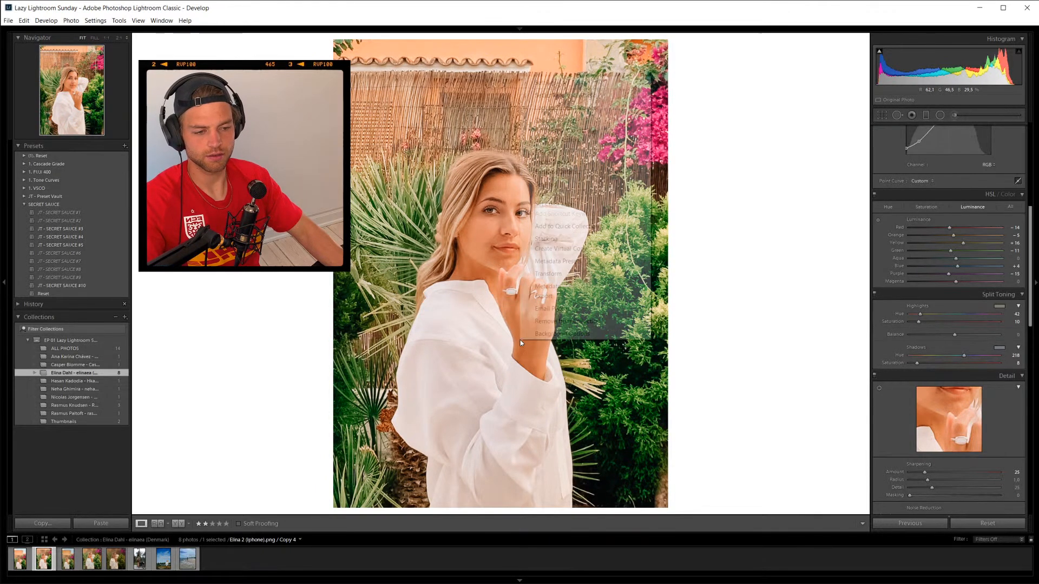
{"action": "mouse_move", "coordinate": [593, 300]}
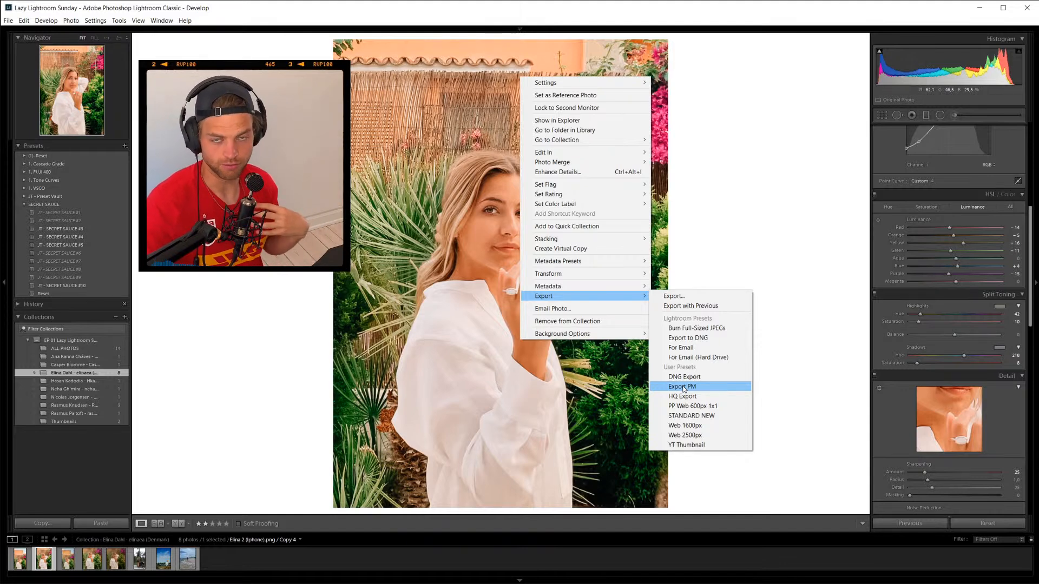
{"action": "left_click", "coordinate": [683, 387]}
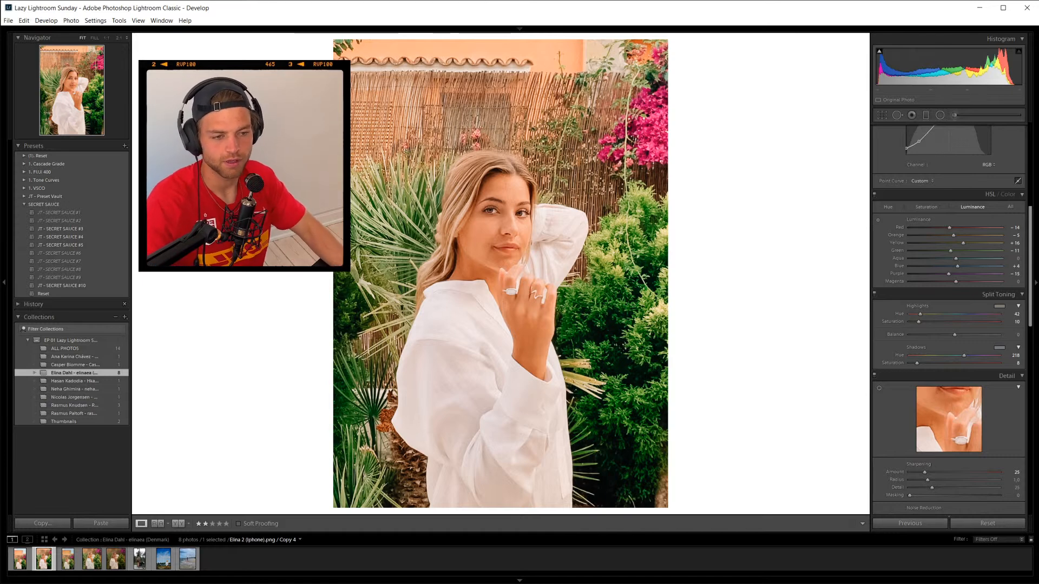
{"action": "left_click", "coordinate": [16, 558]}
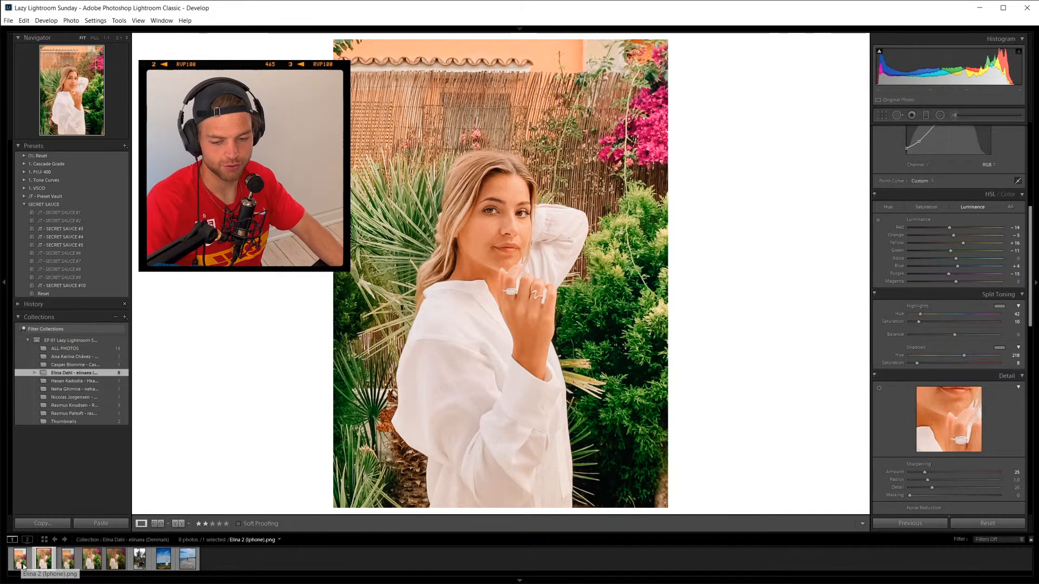
Create another virtual copy of the 5 x 7 cropped portrait and change its crop aspect to 4 x 5 / 8 x 10.
{"action": "right_click", "coordinate": [44, 561]}
{"action": "mouse_move", "coordinate": [91, 505]}
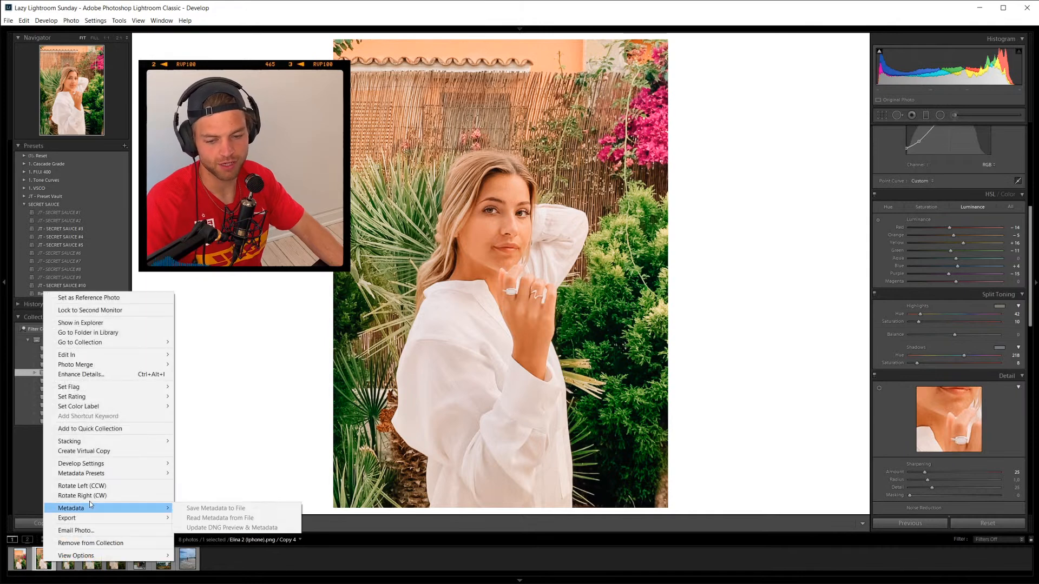
{"action": "left_click", "coordinate": [92, 451]}
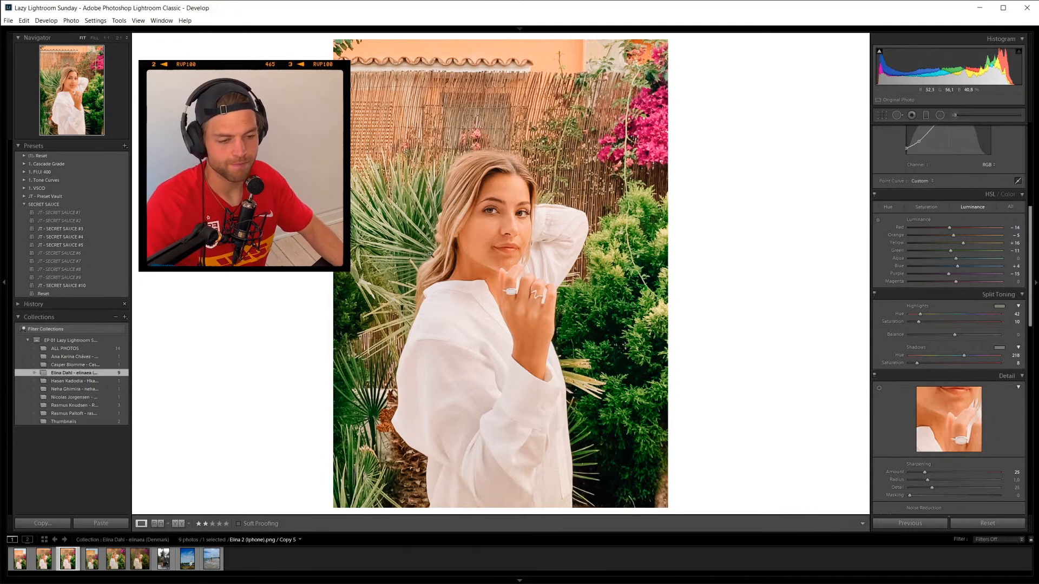
{"action": "key", "text": "r"}
{"action": "left_click", "coordinate": [999, 143]}
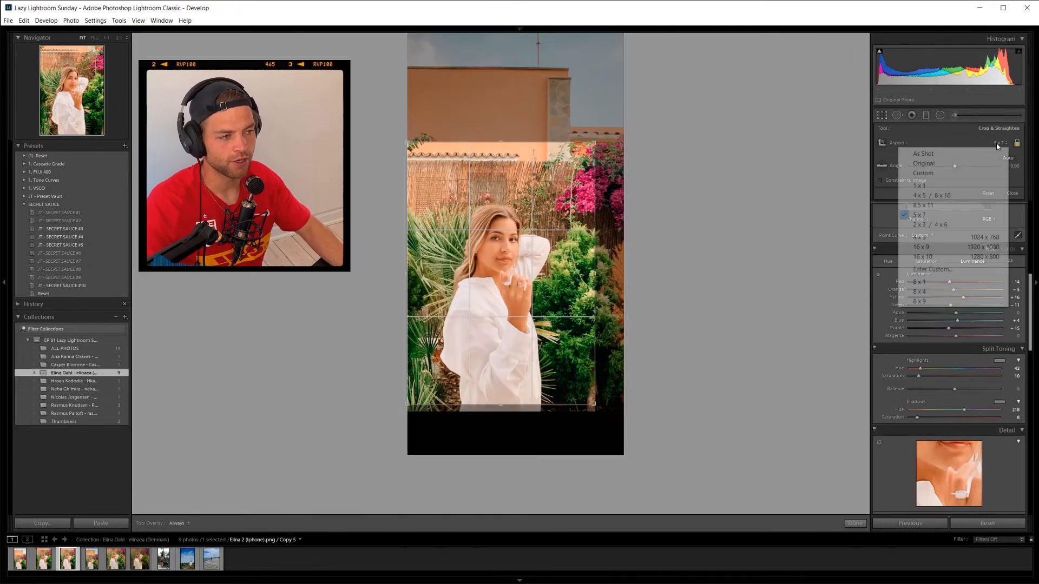
{"action": "left_click", "coordinate": [936, 195]}
{"action": "key", "text": "r"}
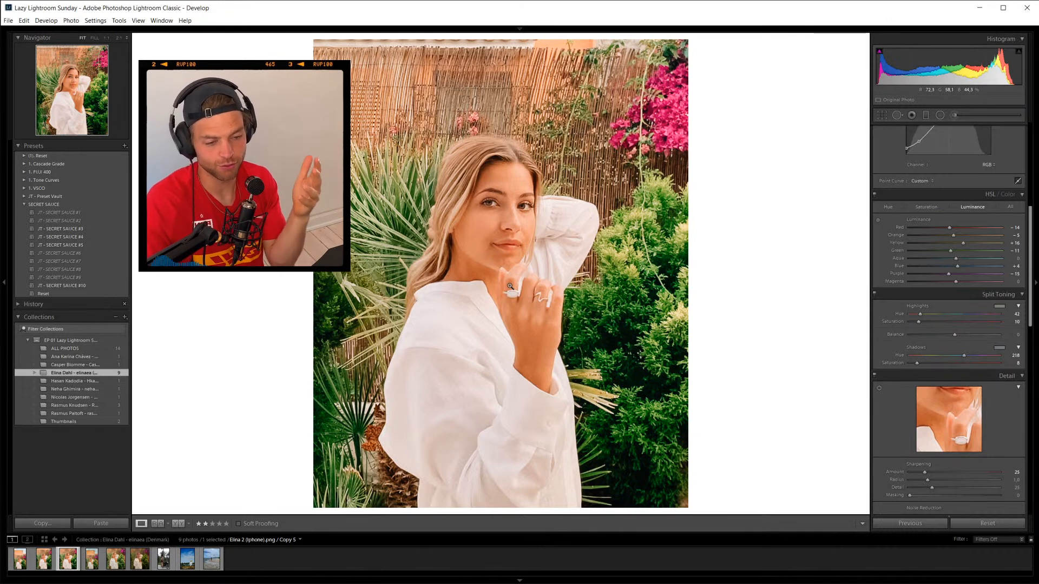
Shift the 4 x 5 crop lower to cut away the orange wall strip above the bamboo fence.
{"action": "key", "text": "r"}
{"action": "left_click_drag", "start_coordinate": [510, 287], "coordinate": [507, 281]}
{"action": "key", "text": "Return"}
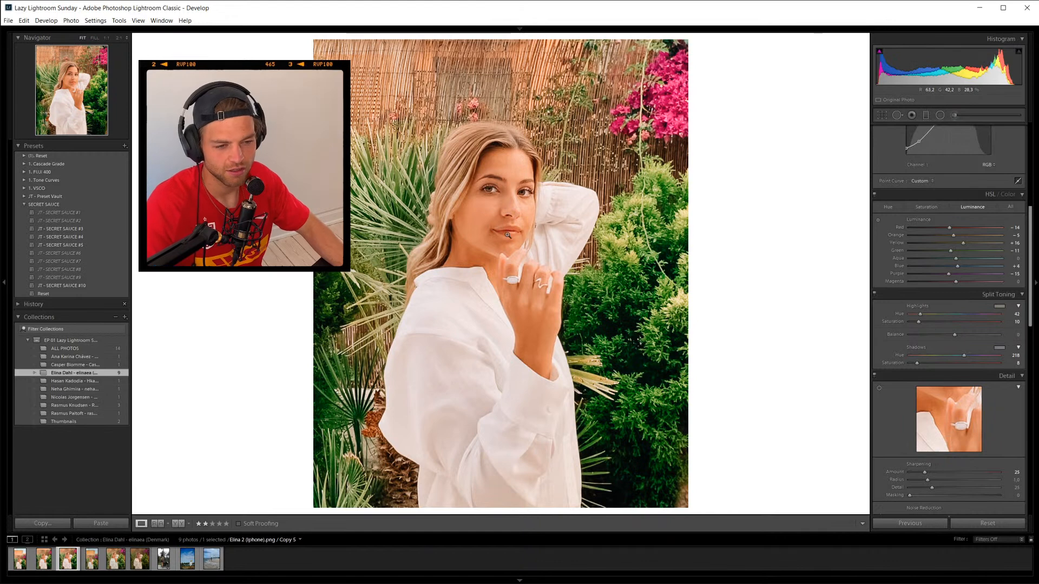
Export the 4 x 5 copy with the Export PM user preset, using a unique name for the existing file.
{"action": "right_click", "coordinate": [514, 293]}
{"action": "mouse_move", "coordinate": [608, 513]}
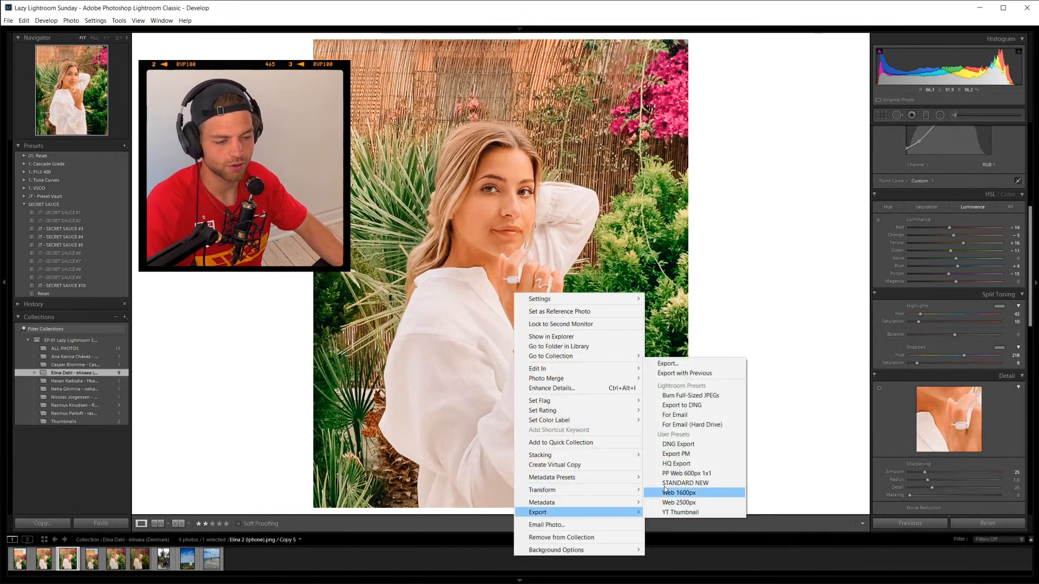
{"action": "left_click", "coordinate": [673, 454]}
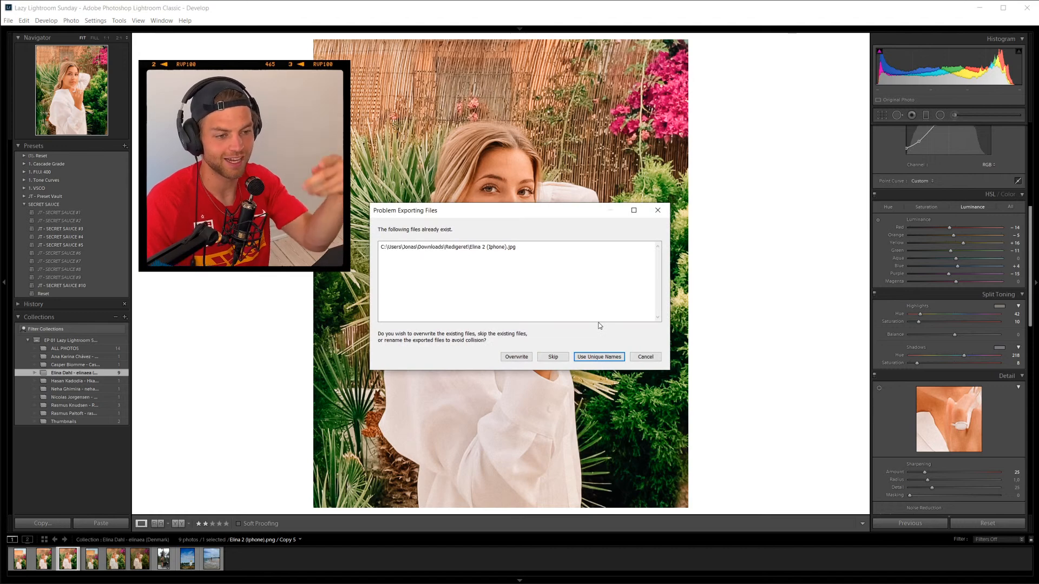
{"action": "left_click", "coordinate": [599, 357]}
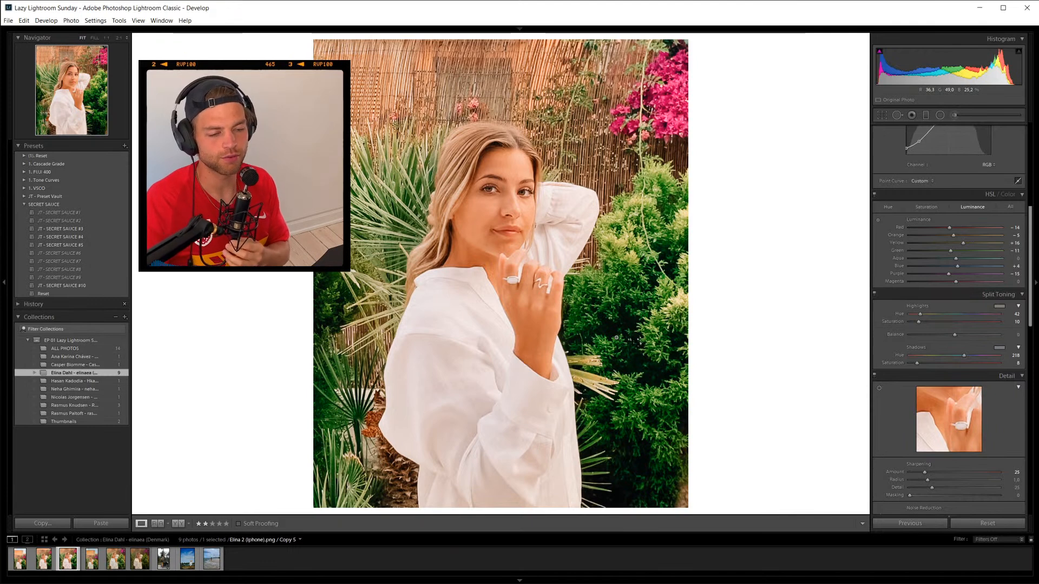
Enlarge the 4 x 5 crop from its upper-right corner, try it in landscape, and leave it in portrait orientation.
{"action": "key", "text": "r"}
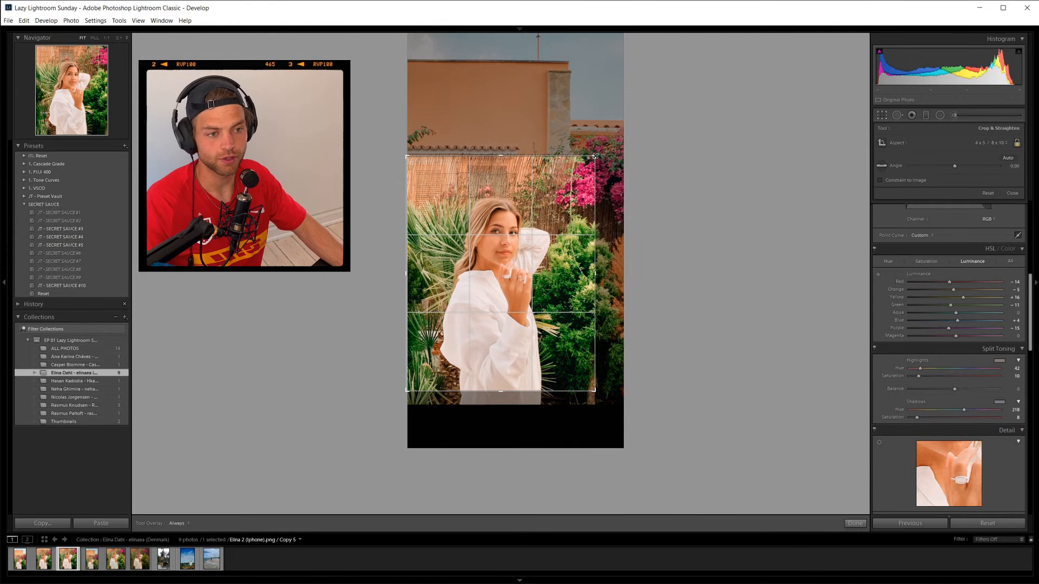
{"action": "left_click_drag", "start_coordinate": [596, 156], "coordinate": [695, 85]}
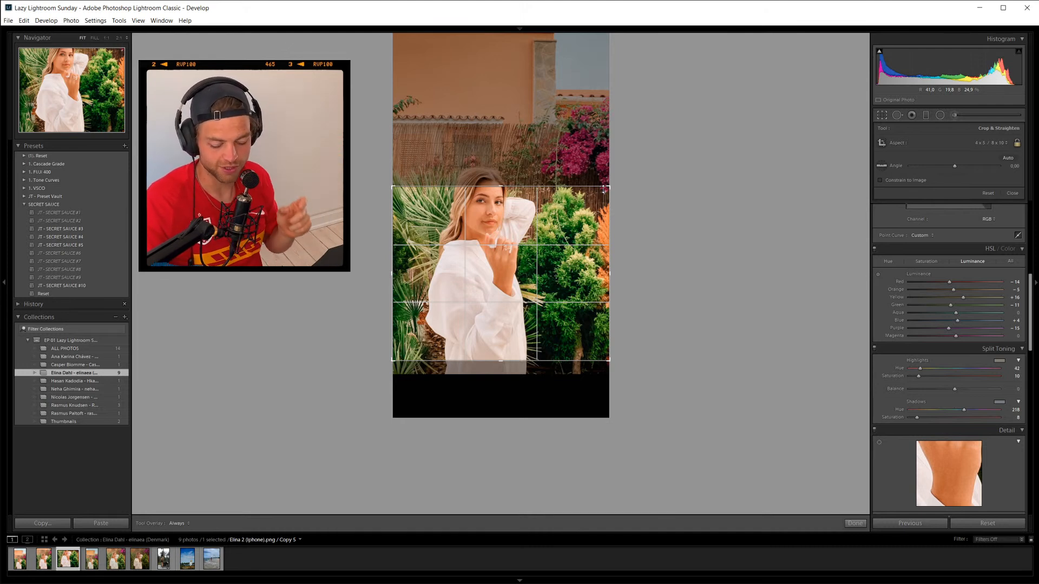
{"action": "key", "text": "x"}
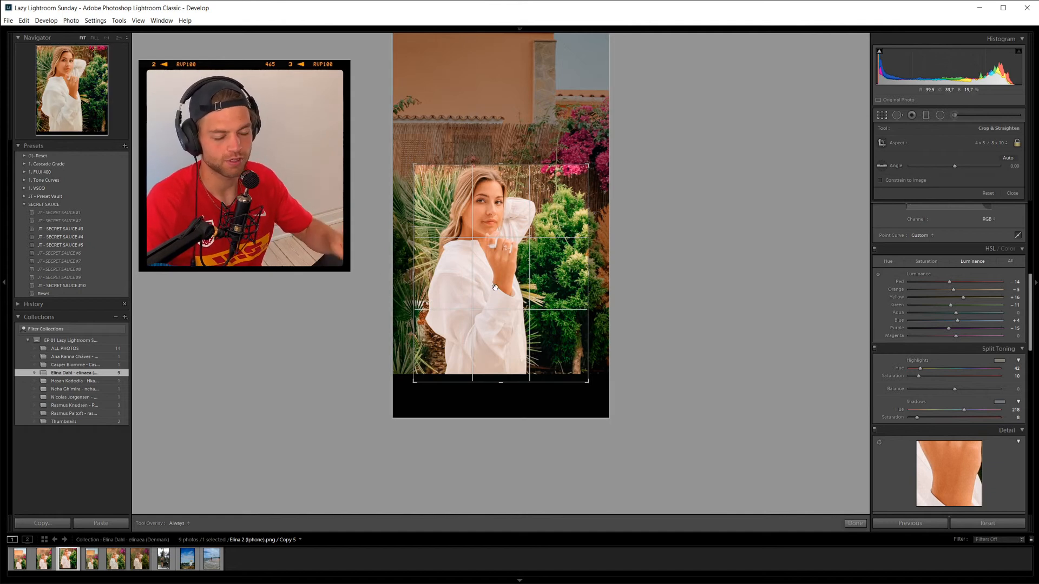
{"action": "key", "text": "x"}
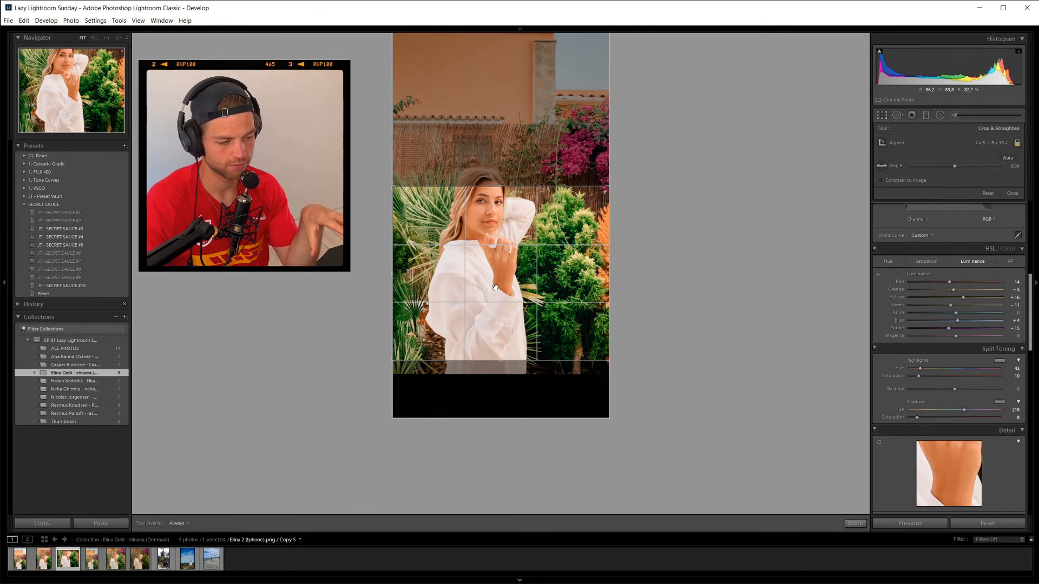
{"action": "key", "text": "x"}
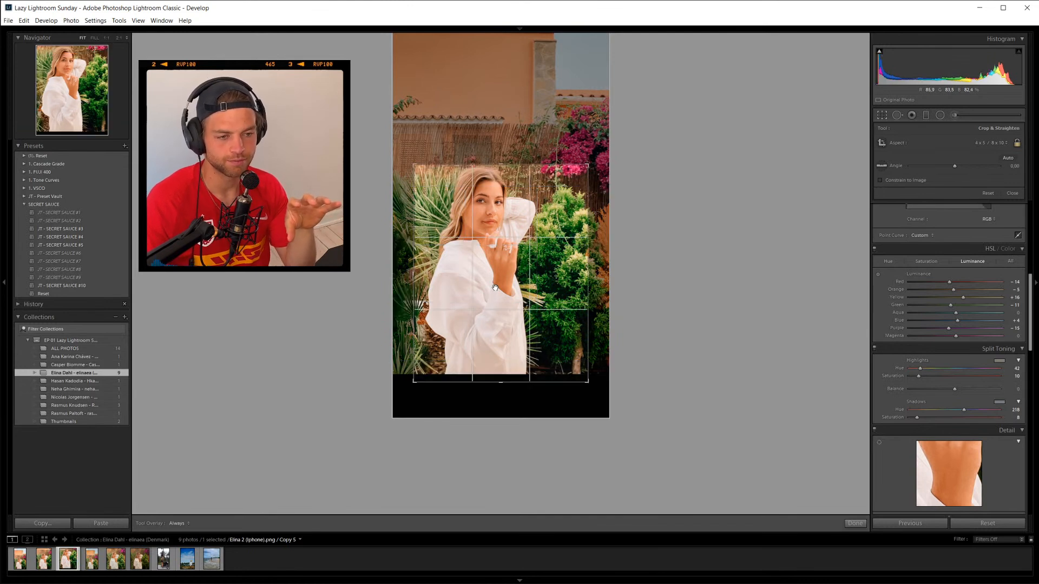
Extend the portrait crop upward to the photo's full width, taking in the roof tiles above the fence, and apply it.
{"action": "left_click_drag", "start_coordinate": [501, 165], "coordinate": [501, 138]}
{"action": "left_click_drag", "start_coordinate": [521, 224], "coordinate": [519, 226]}
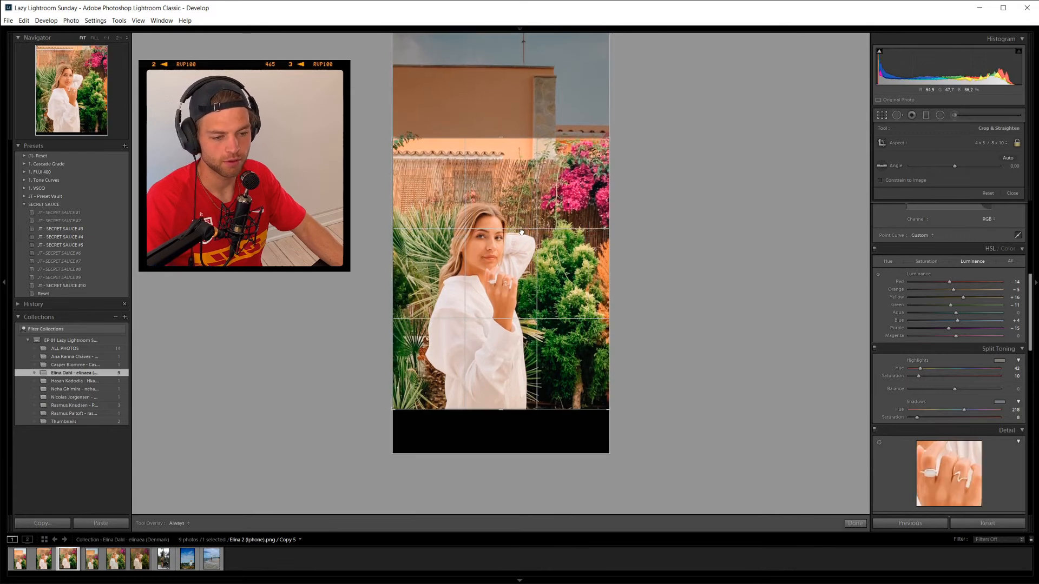
{"action": "key", "text": "Return"}
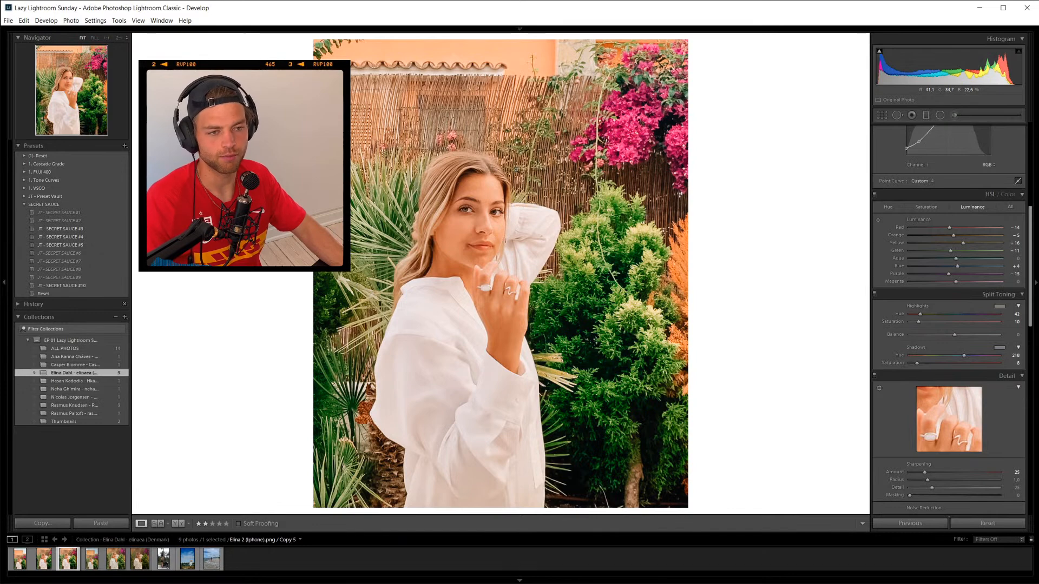
Move the full-width 4 x 5 crop higher in two passes to include more orange wall and a strip of sky.
{"action": "left_click", "coordinate": [502, 223]}
{"action": "key", "text": "r"}
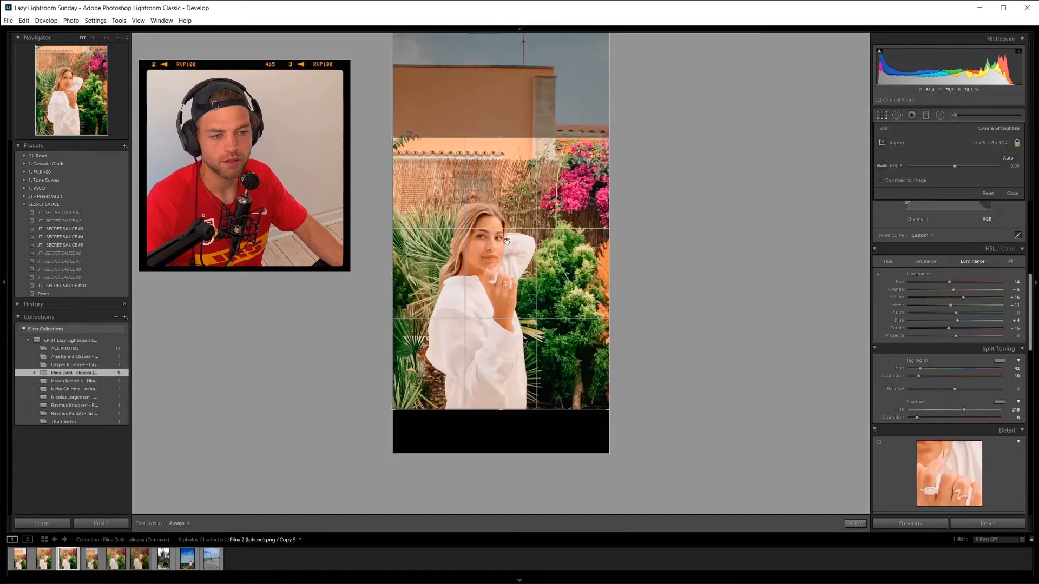
{"action": "left_click_drag", "start_coordinate": [507, 241], "coordinate": [502, 251]}
{"action": "key", "text": "Return"}
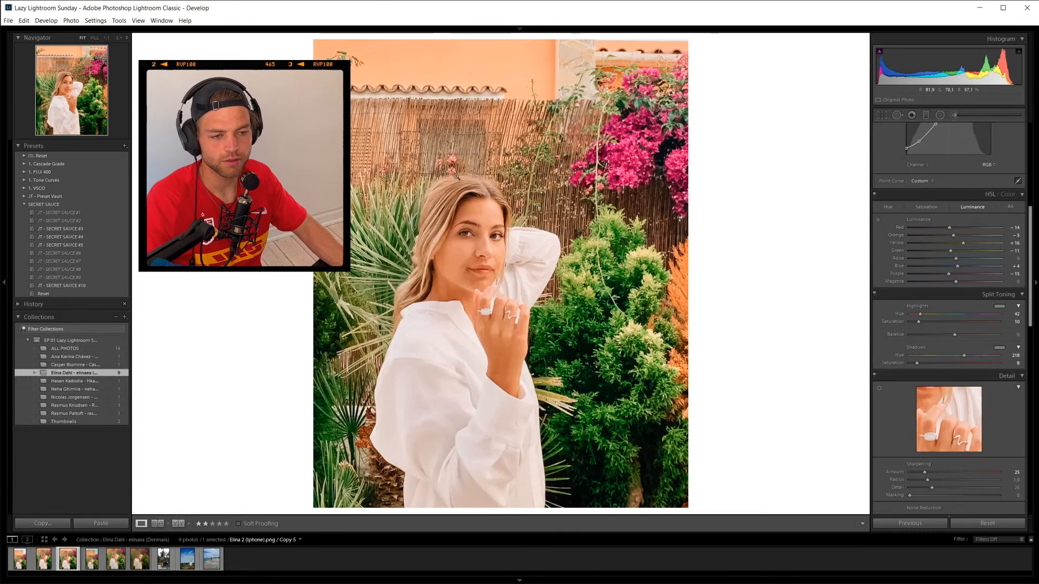
{"action": "left_click", "coordinate": [477, 219]}
{"action": "key", "text": "r"}
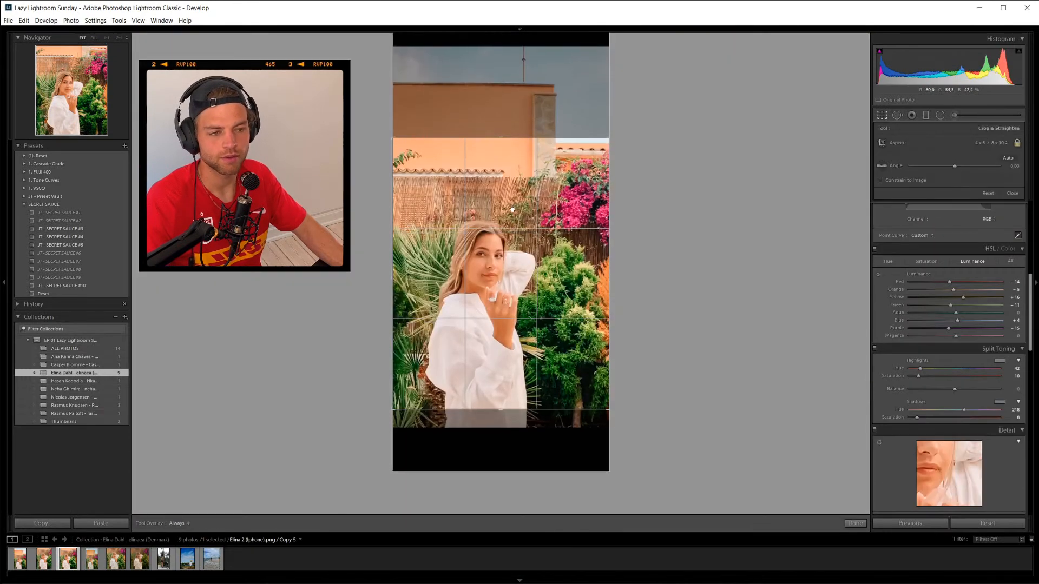
{"action": "left_click_drag", "start_coordinate": [512, 209], "coordinate": [512, 225]}
{"action": "key", "text": "Return"}
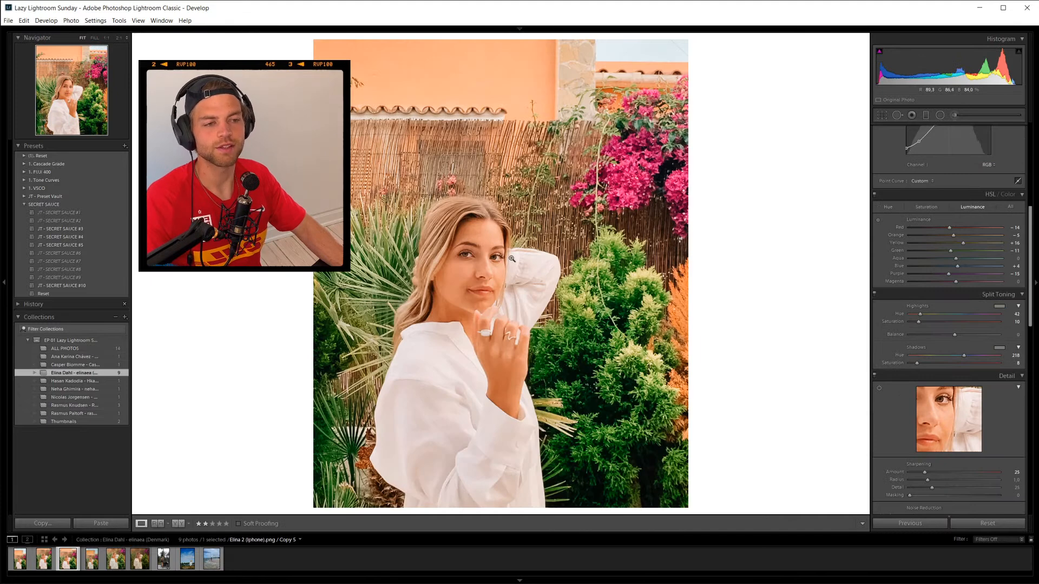
Try the crop even higher with more wall and sky above the woman, and move it back down.
{"action": "key", "text": "r"}
{"action": "left_click_drag", "start_coordinate": [512, 258], "coordinate": [479, 279]}
{"action": "key", "text": "Return"}
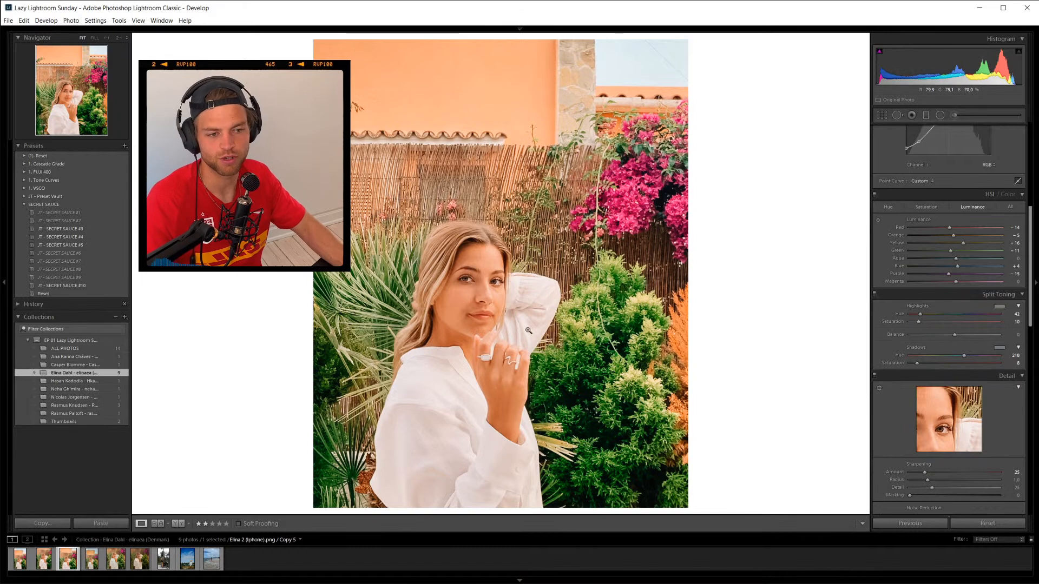
{"action": "key", "text": "r"}
{"action": "left_click_drag", "start_coordinate": [517, 317], "coordinate": [514, 301]}
{"action": "key", "text": "Return"}
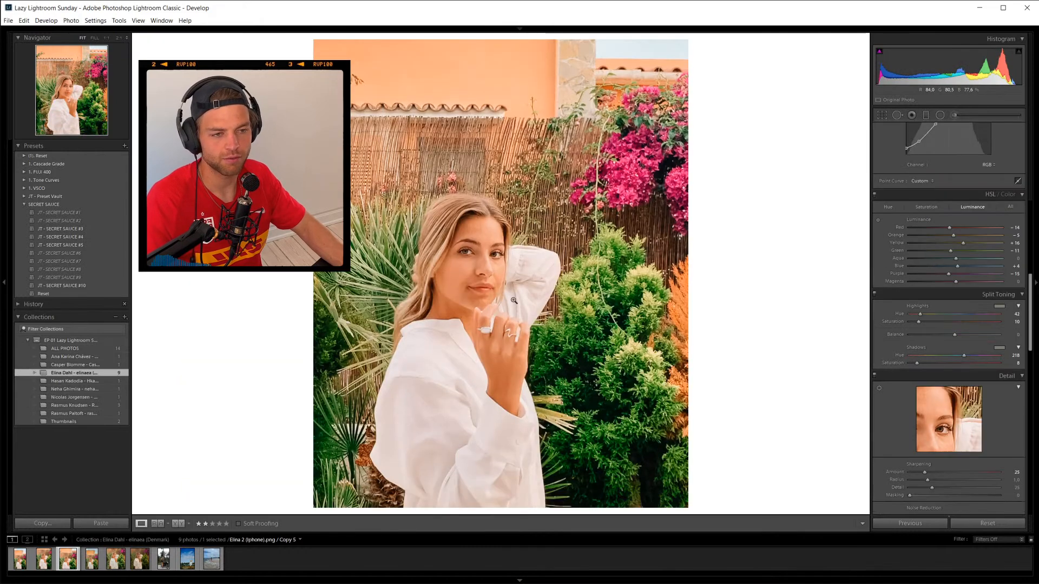
{"action": "key", "text": "r"}
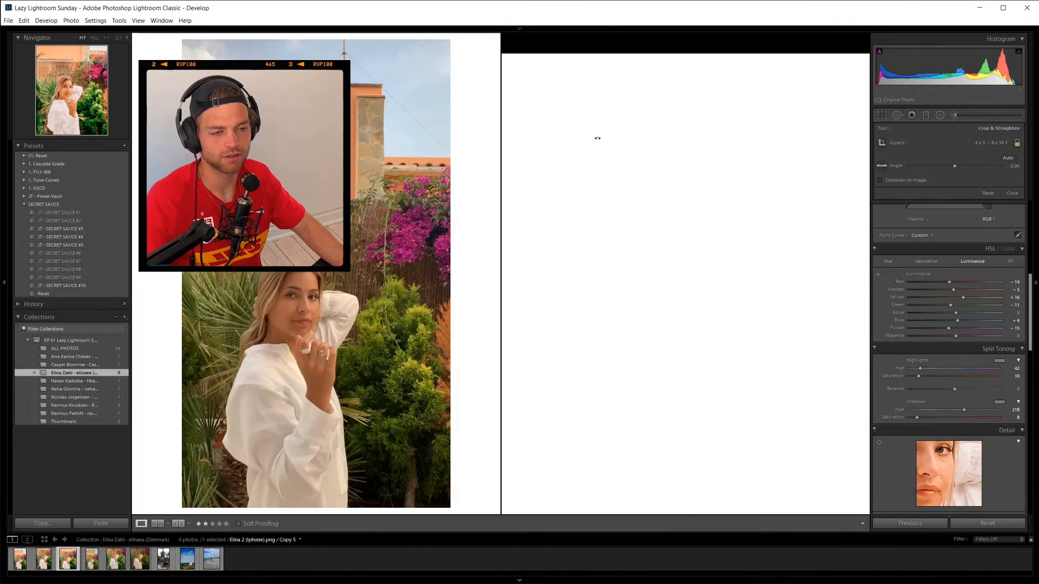
{"action": "key", "text": "Return"}
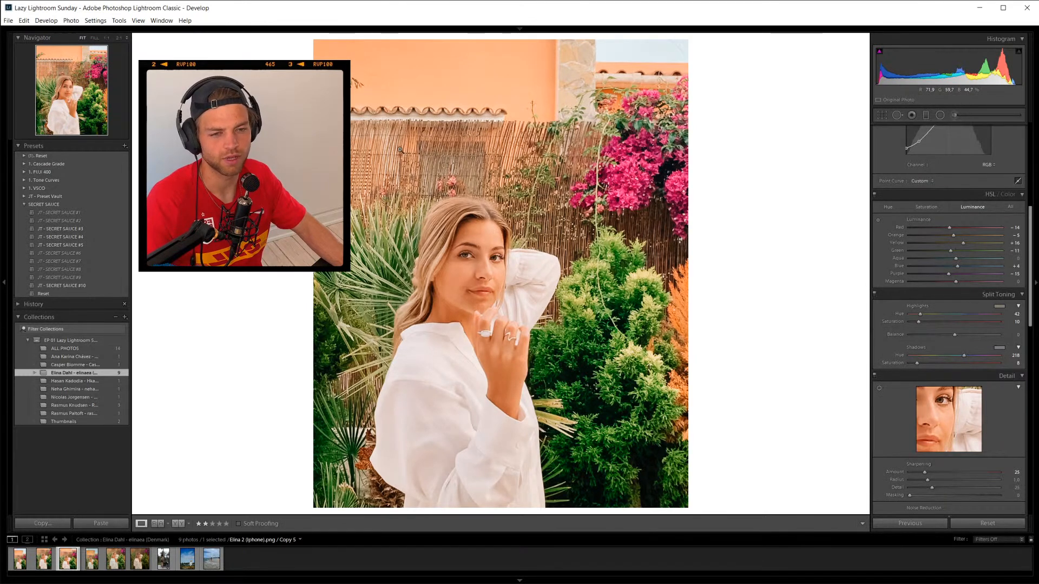
Export the reframed 4 x 5 copy with the Export PM user preset under a unique file name.
{"action": "right_click", "coordinate": [519, 315]}
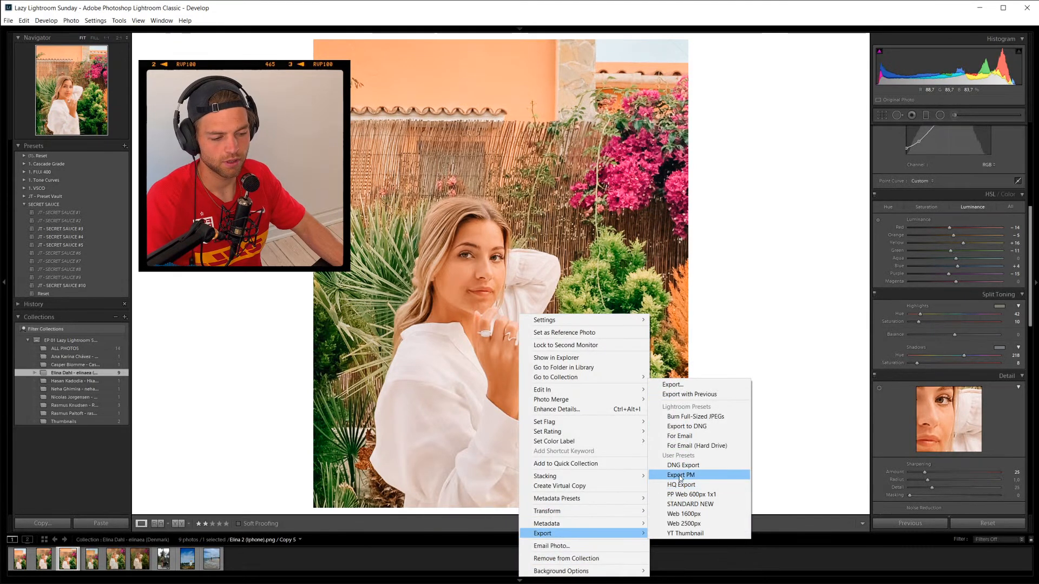
{"action": "left_click", "coordinate": [682, 484]}
{"action": "left_click", "coordinate": [602, 363]}
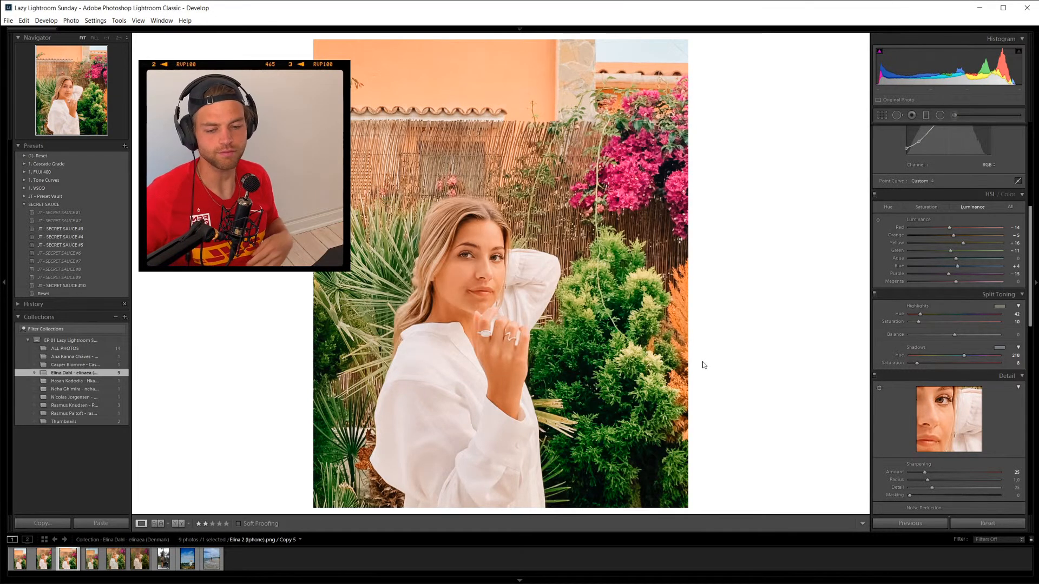
Show the uncropped original portrait in a side-by-side before and after comparison and rate it 3 stars.
{"action": "left_click", "coordinate": [20, 559]}
{"action": "key", "text": "y"}
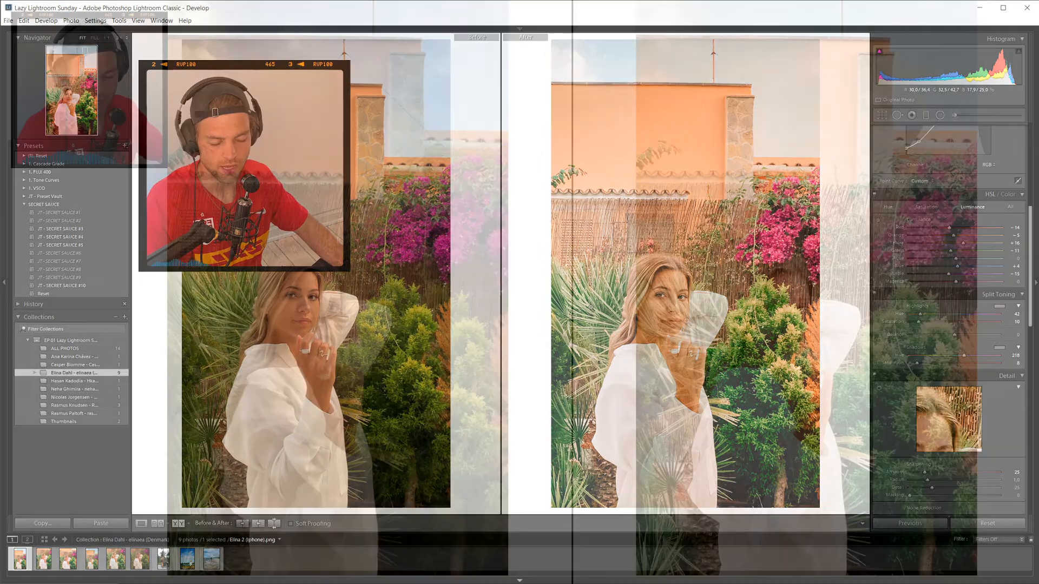
{"action": "key", "text": "3"}
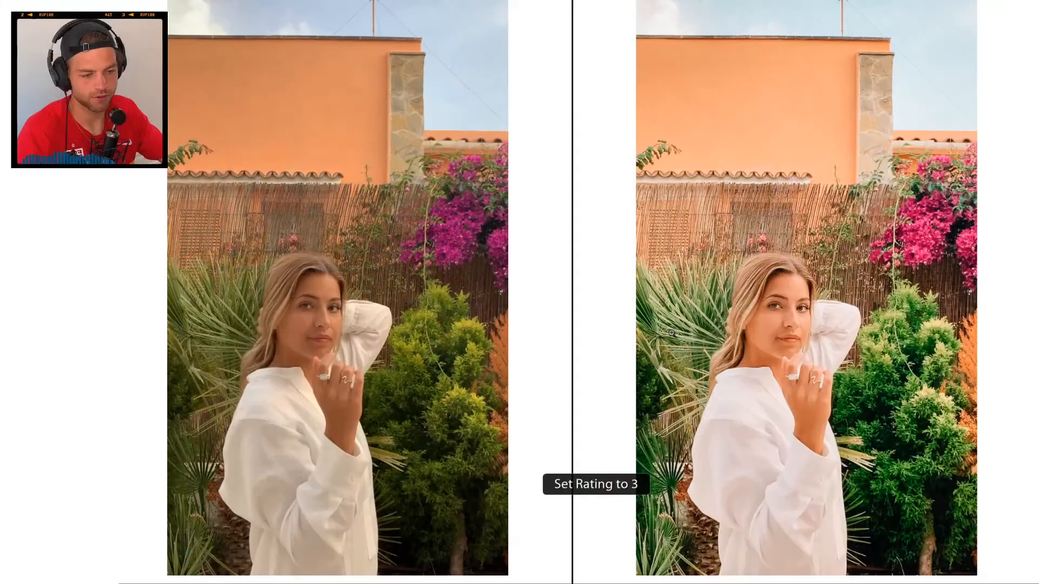
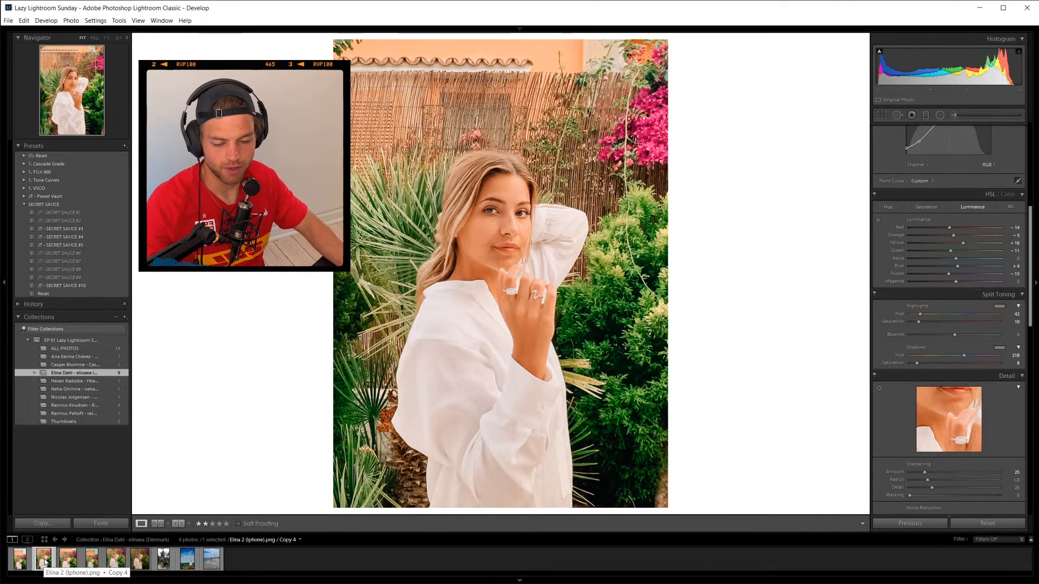
{"action": "right_click", "coordinate": [45, 563]}
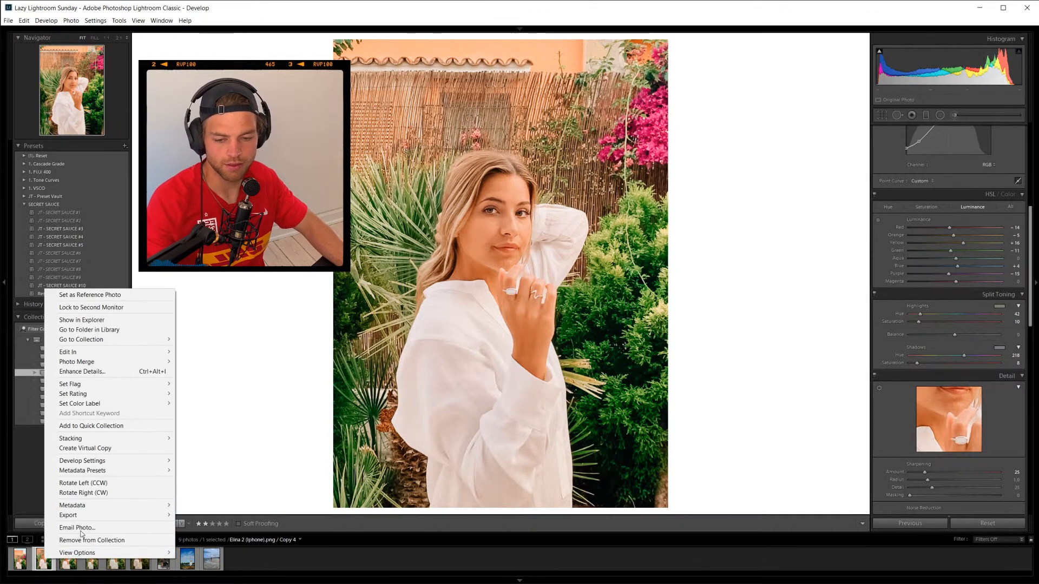
{"action": "mouse_move", "coordinate": [92, 473]}
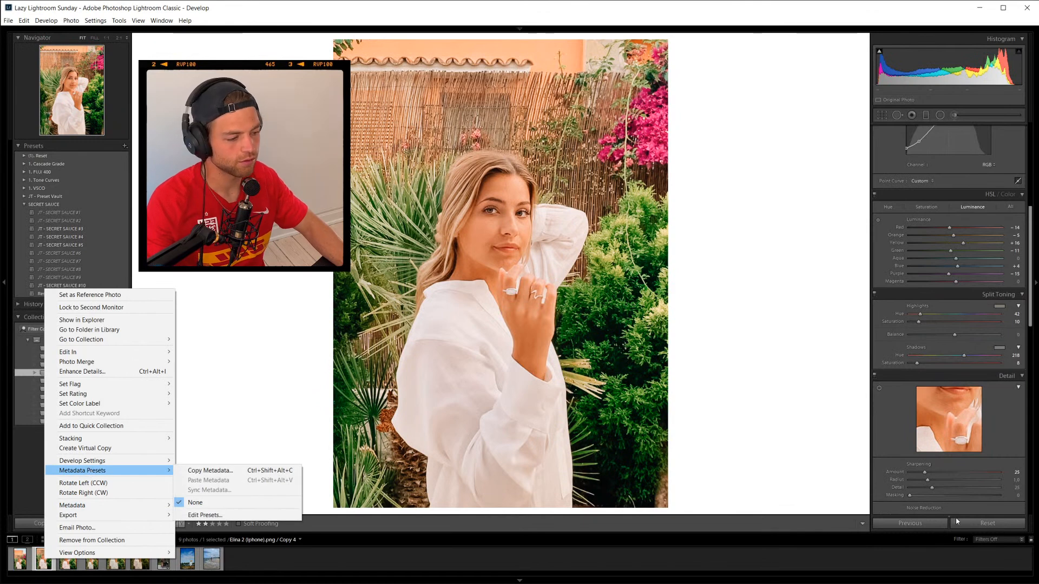
{"action": "left_click", "coordinate": [317, 570]}
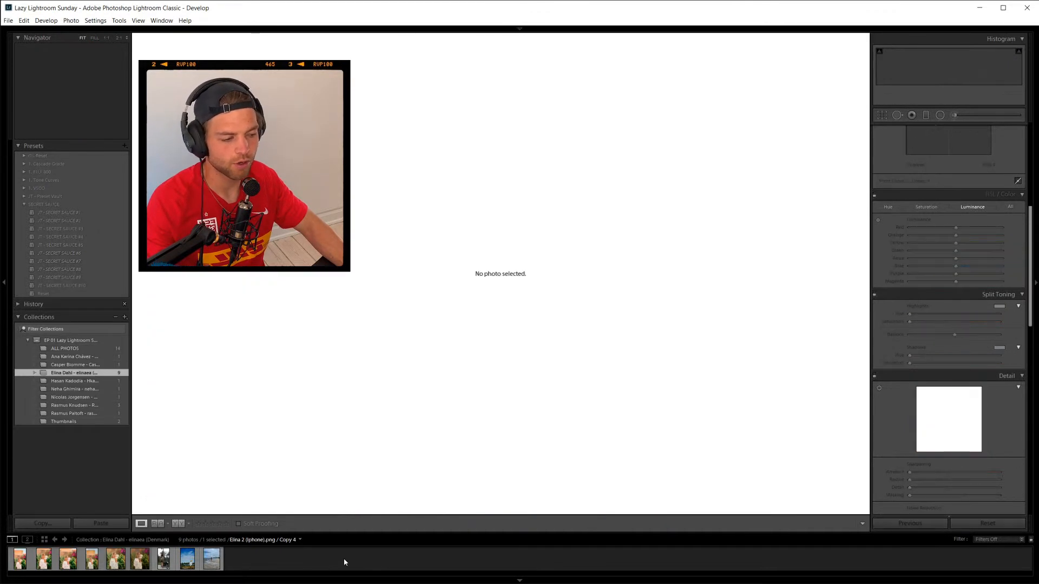
Select the edited portrait second in the filmstrip, and add the scooter photo and the two blue-sky photos to the selection.
{"action": "left_click", "coordinate": [52, 560]}
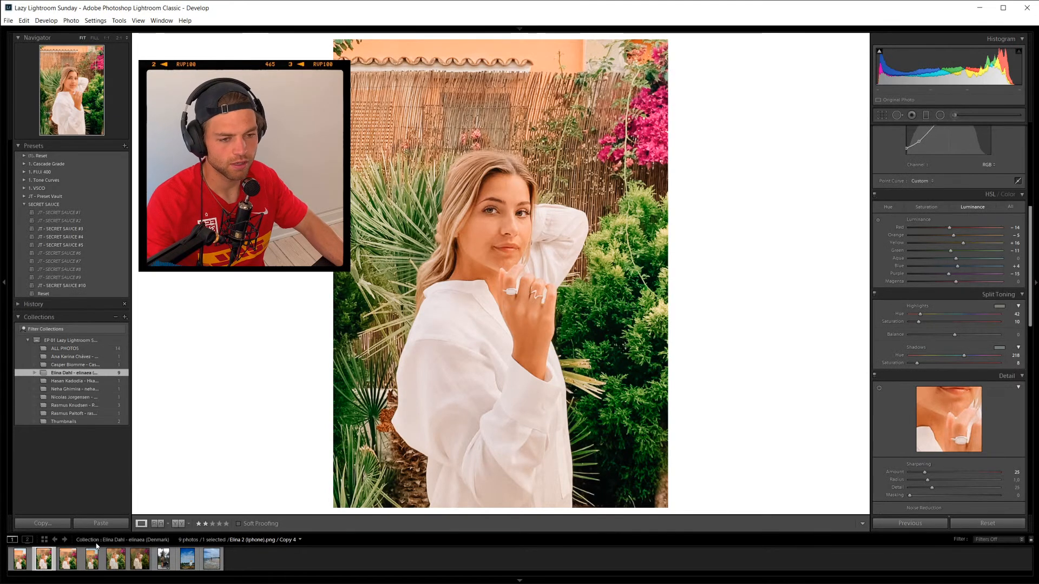
{"action": "right_click", "coordinate": [50, 565]}
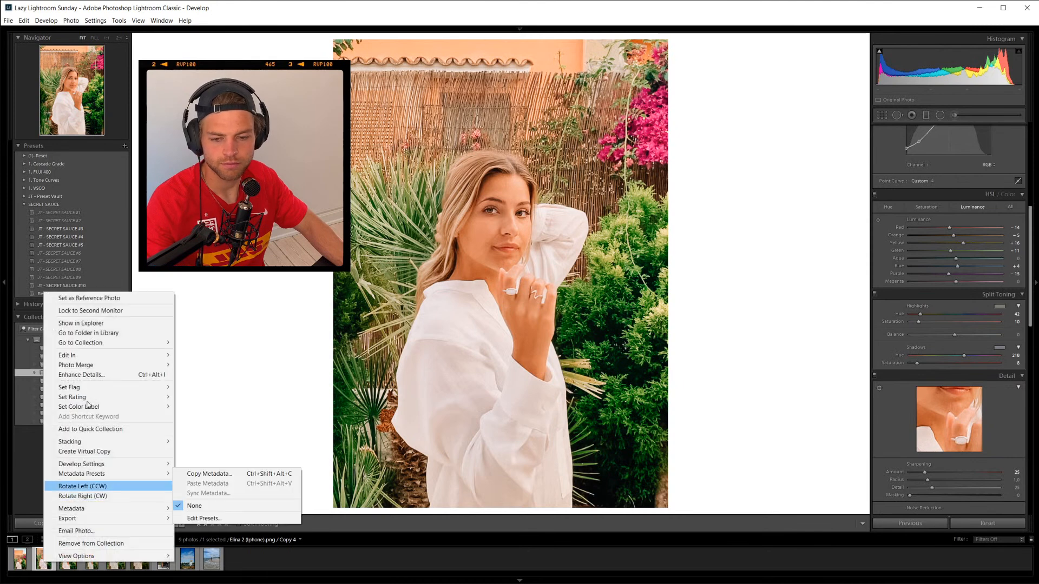
{"action": "left_click", "coordinate": [215, 490]}
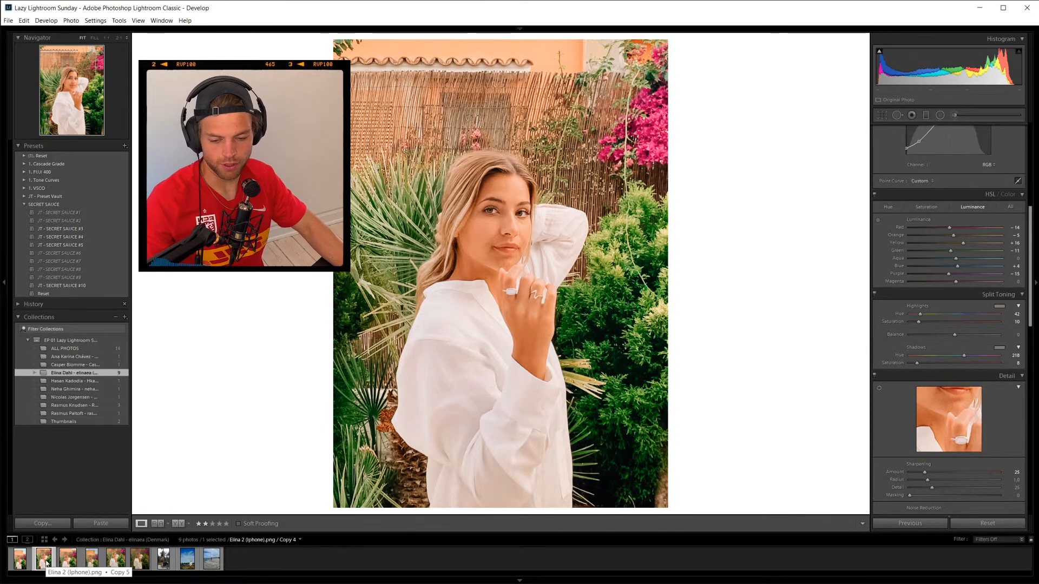
{"action": "left_click", "coordinate": [164, 560], "text": "ctrl"}
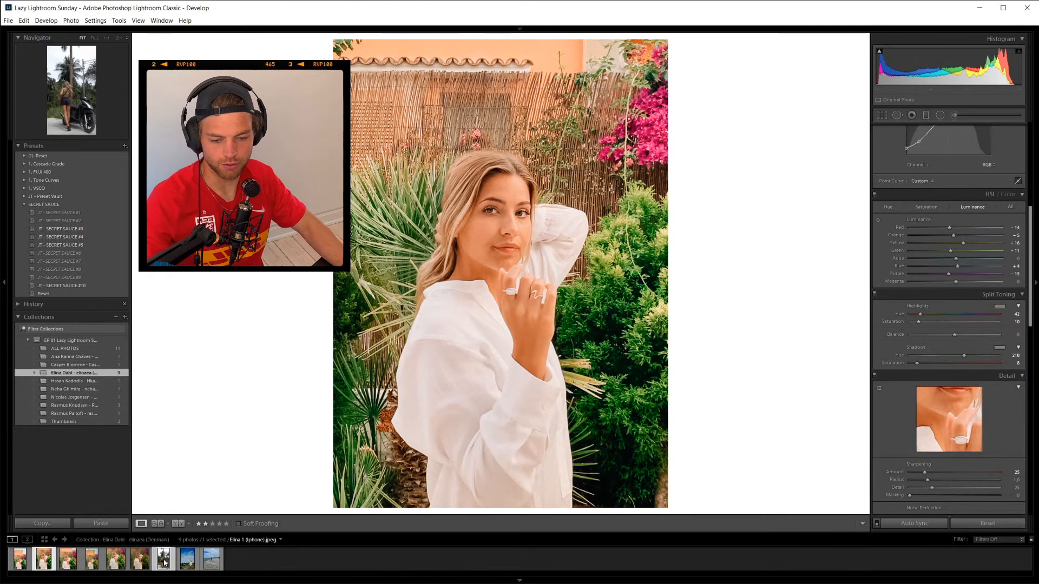
{"action": "left_click", "coordinate": [187, 560], "text": "ctrl"}
{"action": "left_click", "coordinate": [215, 560], "text": "ctrl"}
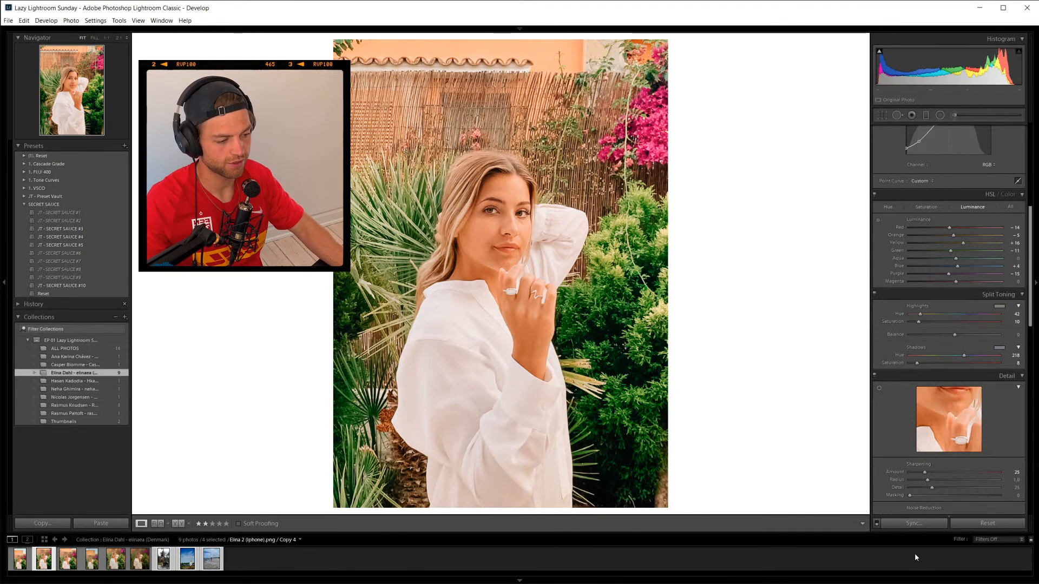
Synchronize all develop settings except Crop and Local Adjustments from the edited portrait to the three other selected photos.
{"action": "left_click", "coordinate": [928, 523]}
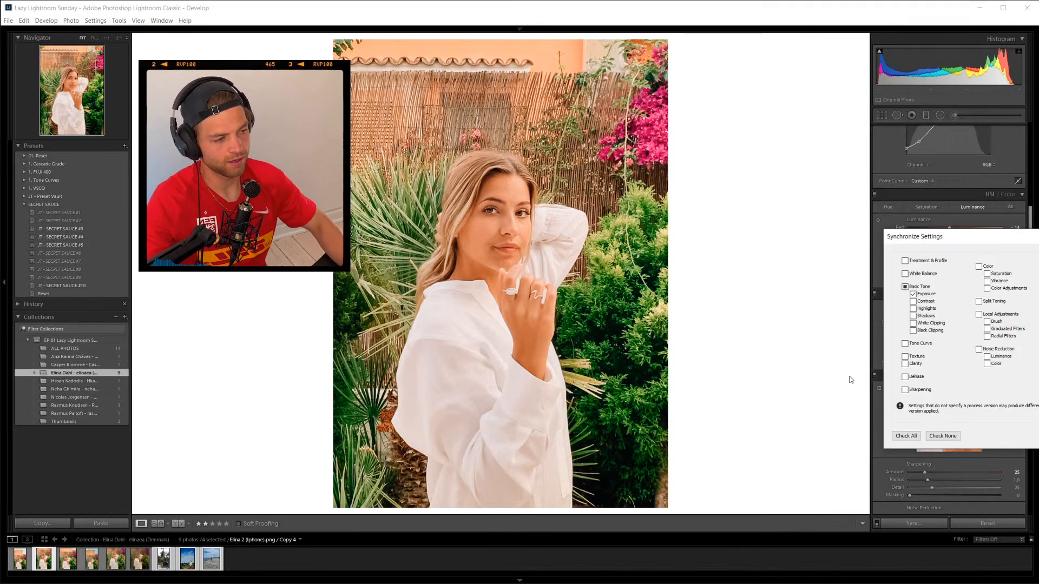
{"action": "left_click_drag", "start_coordinate": [1028, 240], "coordinate": [677, 176]}
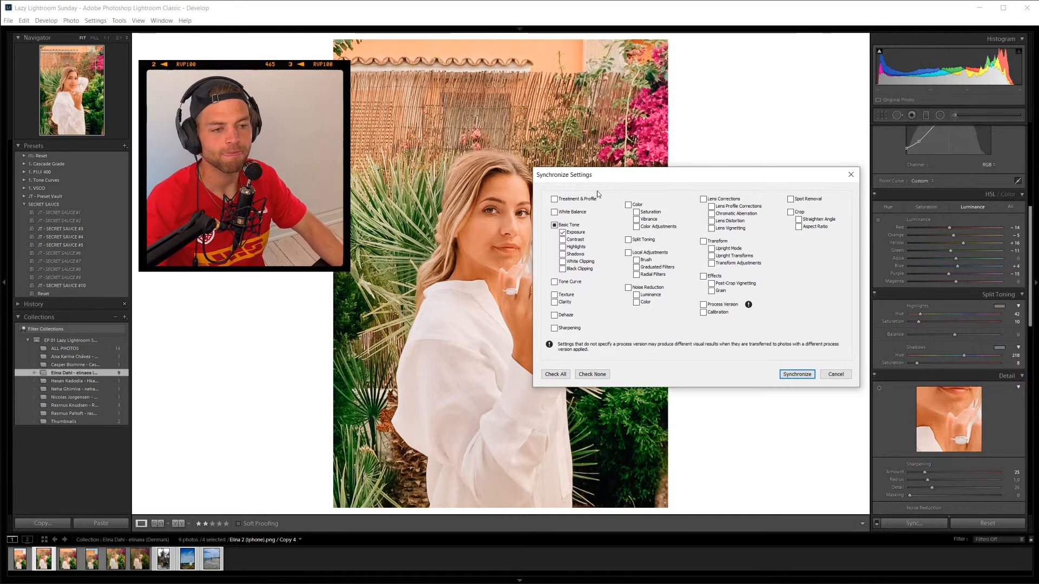
{"action": "left_click", "coordinate": [560, 375]}
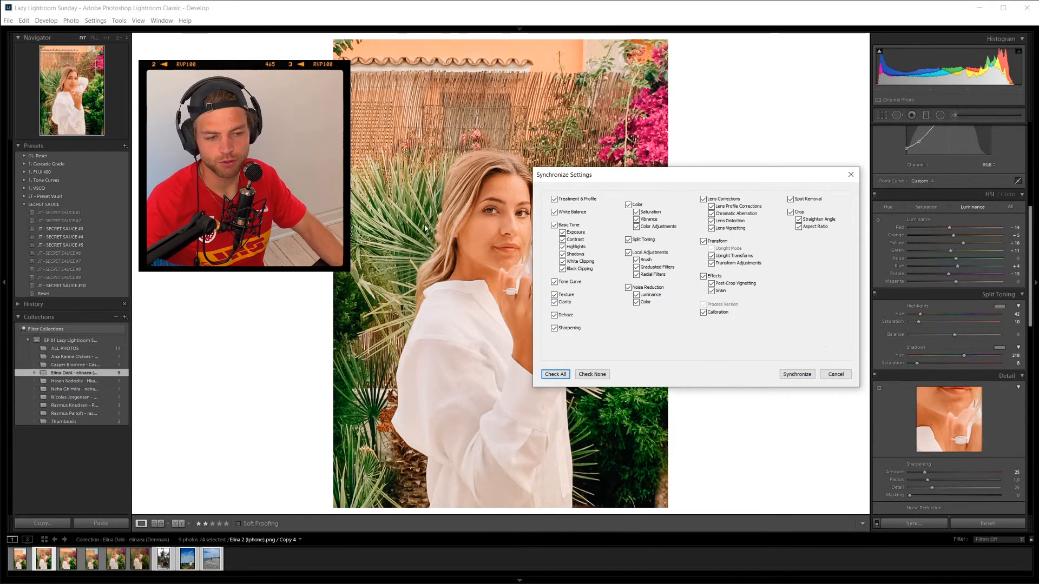
{"action": "left_click", "coordinate": [792, 213]}
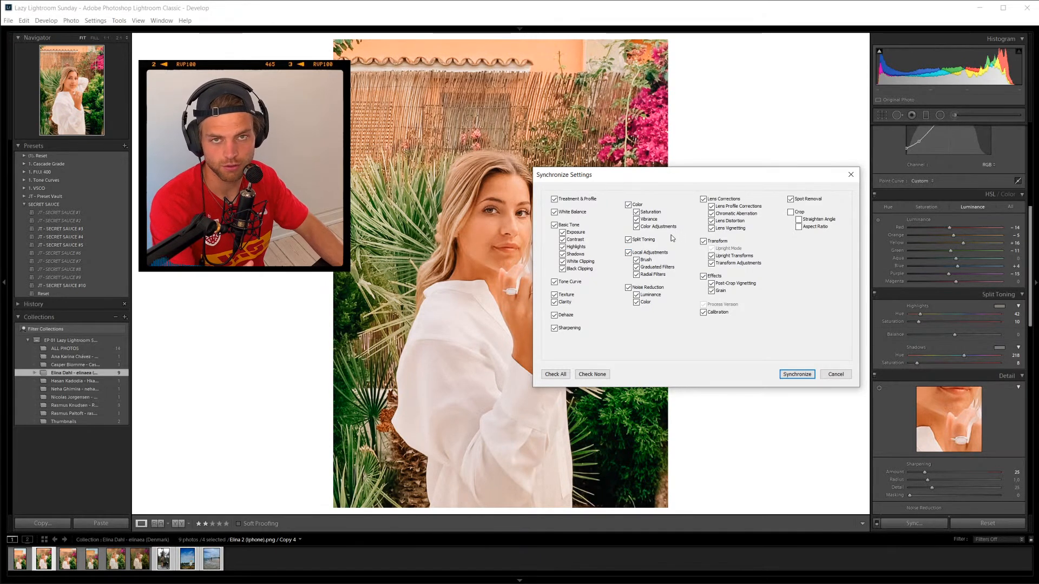
{"action": "left_click", "coordinate": [628, 253]}
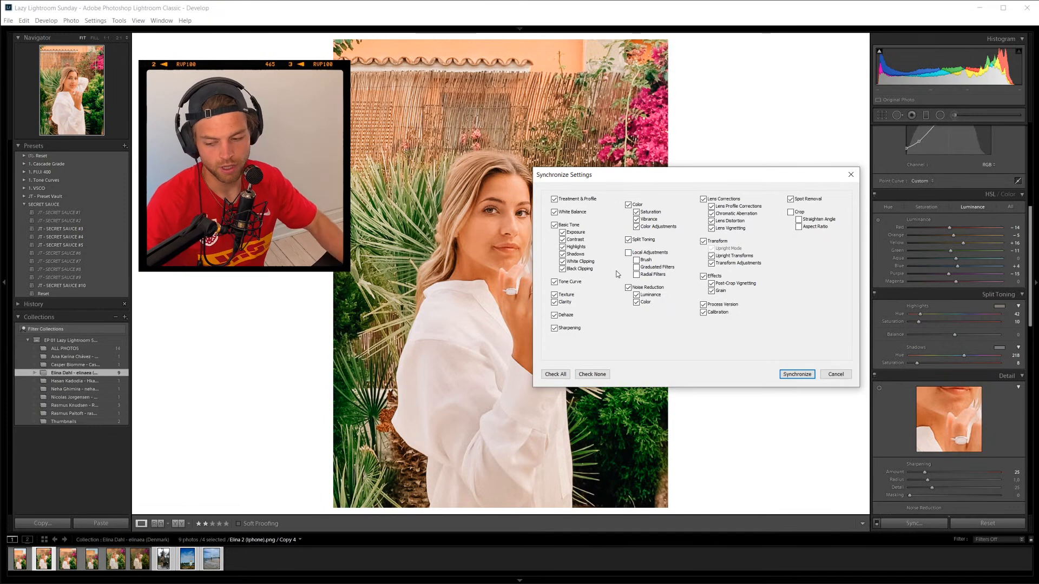
{"action": "left_click", "coordinate": [795, 375]}
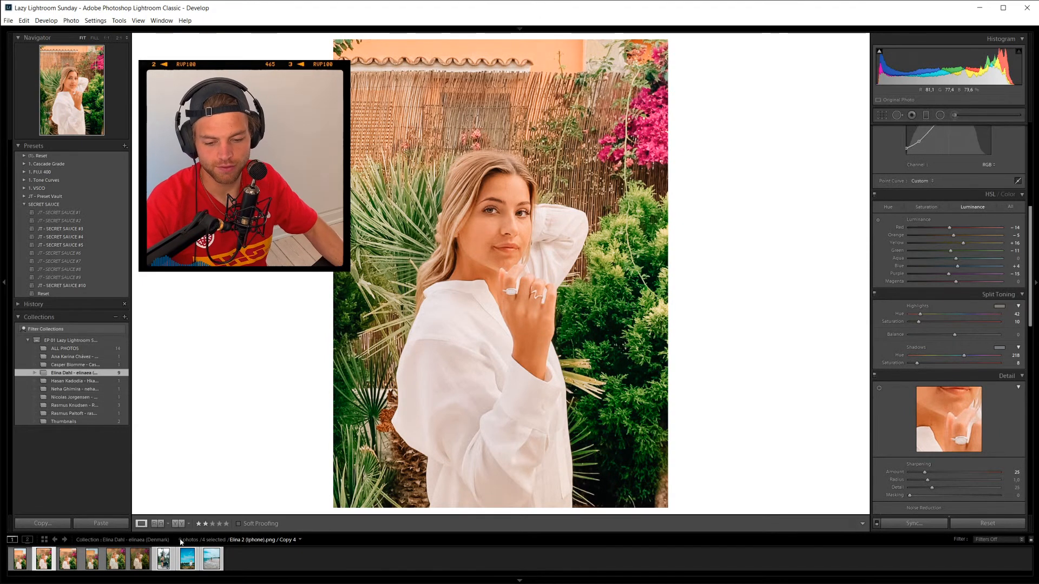
Compare the scooter photo before and after side by side, rate it 2 stars, and return to the single view.
{"action": "left_click", "coordinate": [146, 563]}
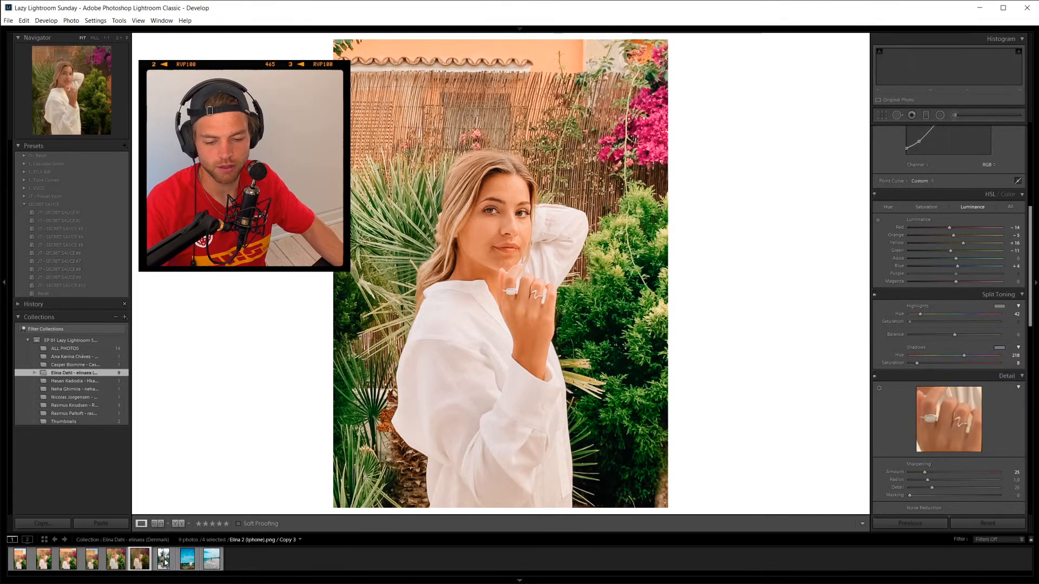
{"action": "left_click", "coordinate": [164, 563]}
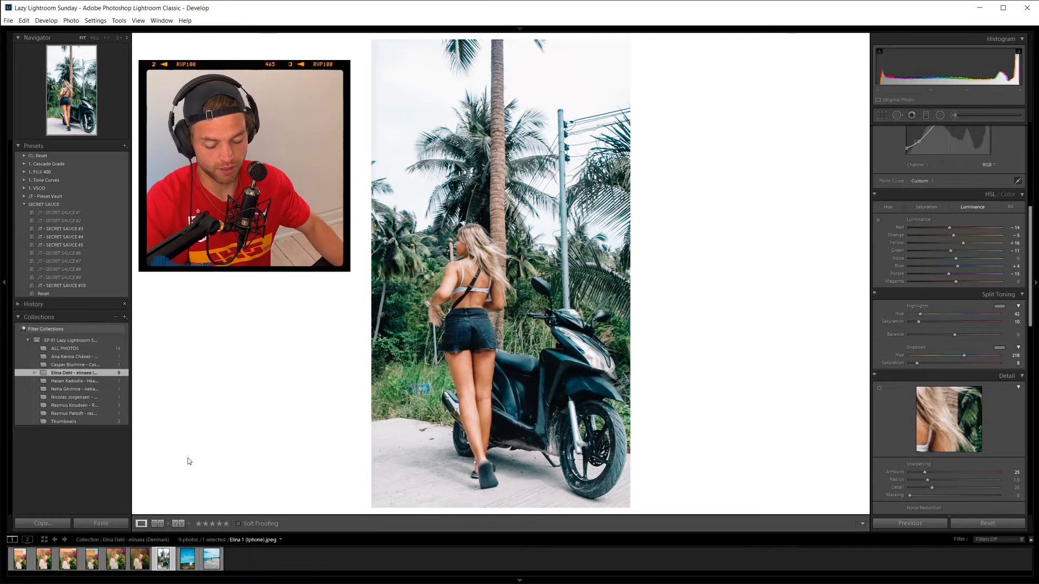
{"action": "key", "text": "y"}
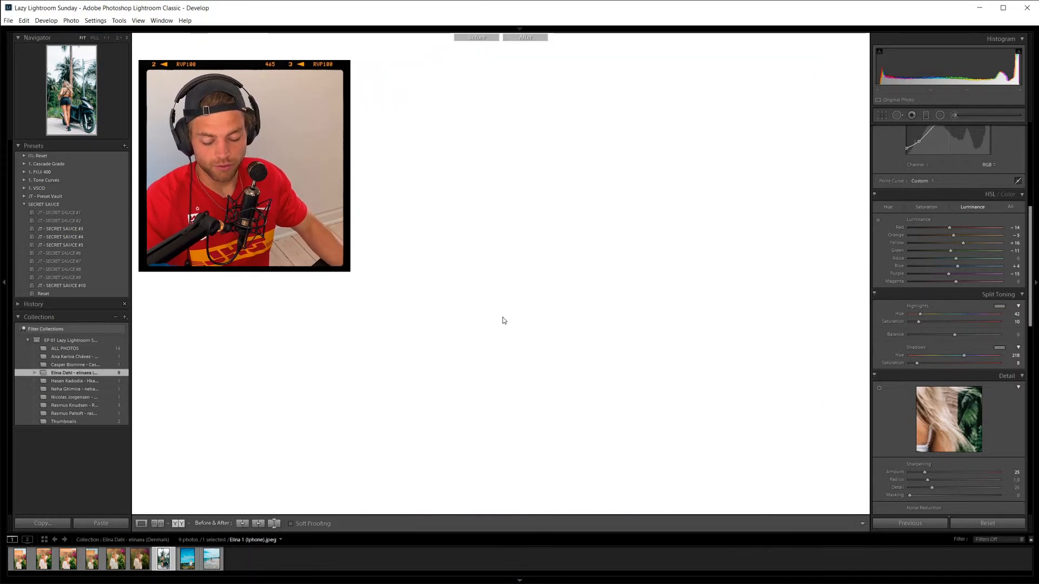
{"action": "key", "text": "3"}
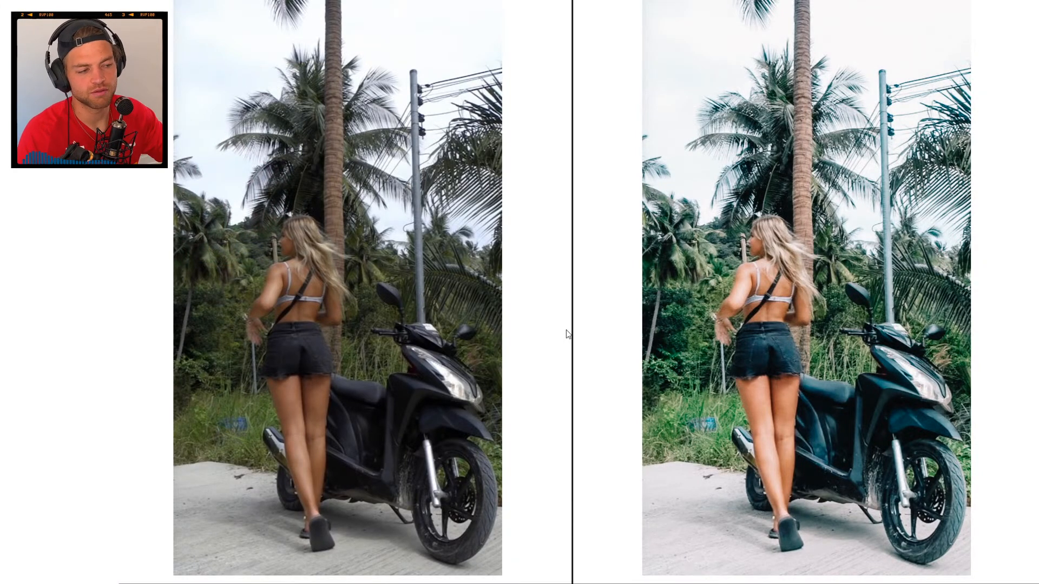
{"action": "key", "text": "2"}
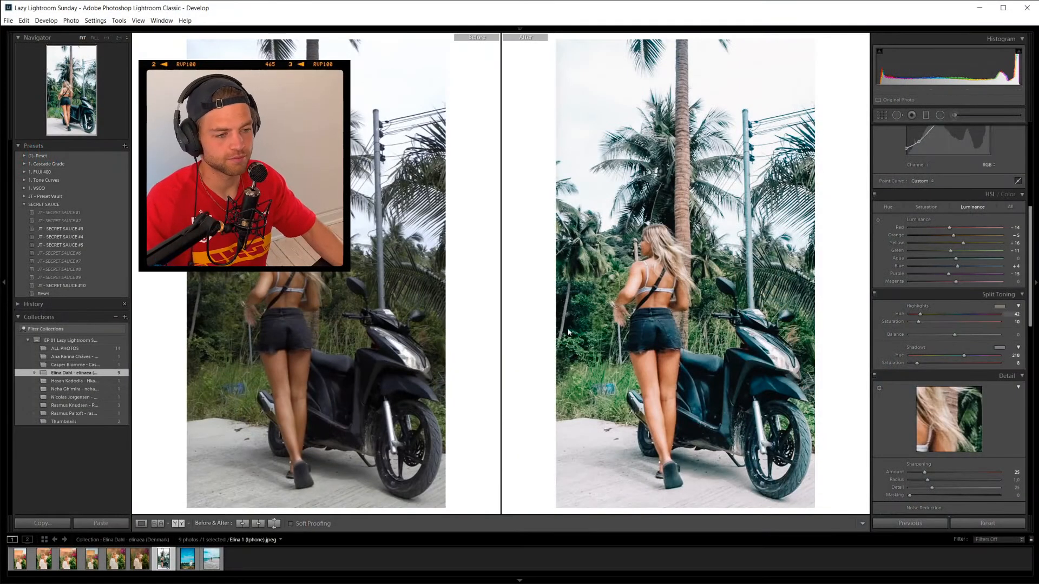
{"action": "key", "text": "y"}
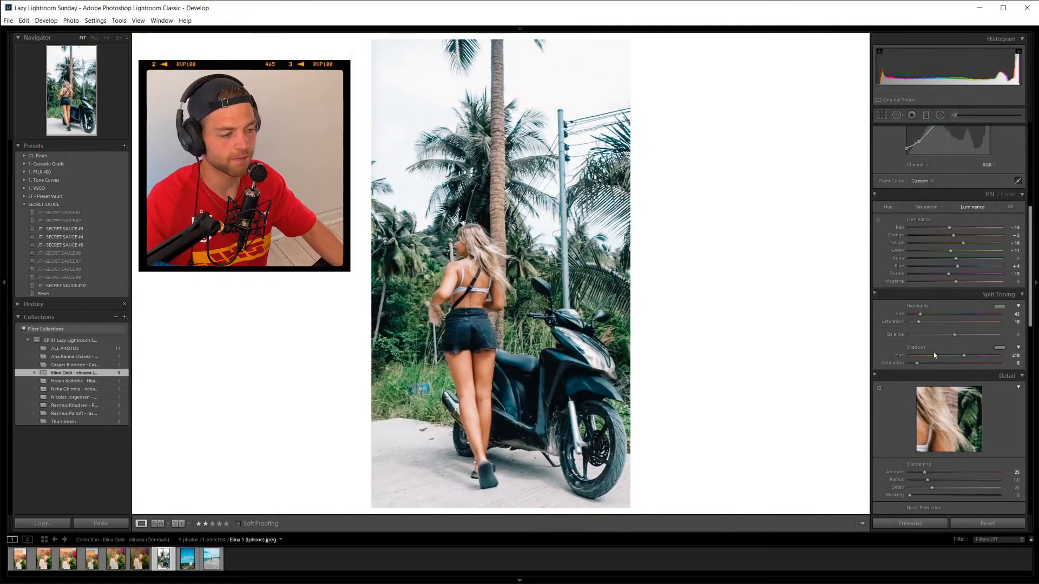
Reset the scooter photo's Exposure to 0.00 and set its Tint to +4.
{"action": "scroll", "coordinate": [978, 242], "scroll_direction": "up", "scroll_amount": 5}
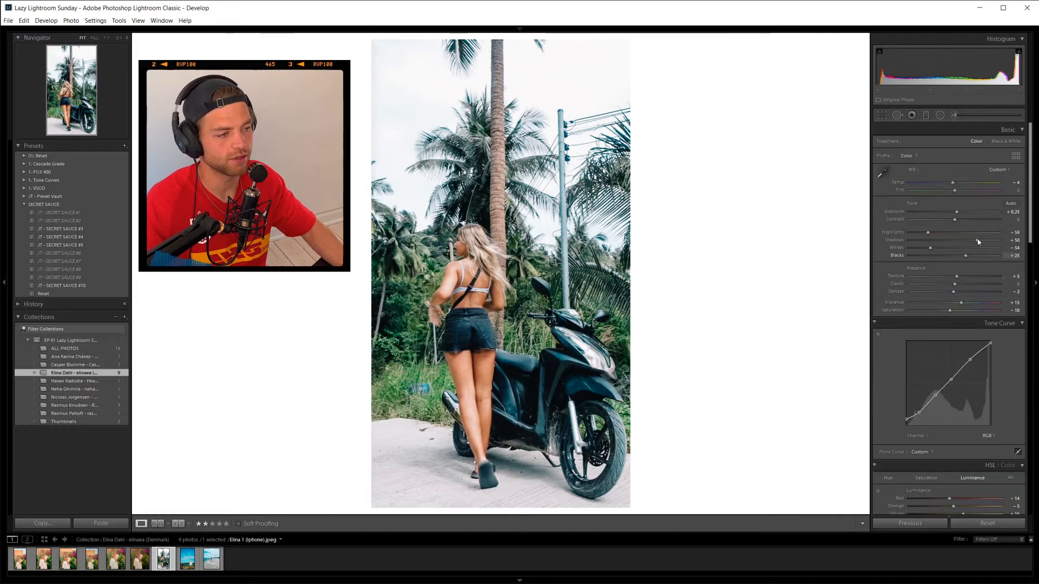
{"action": "double_click", "coordinate": [894, 212]}
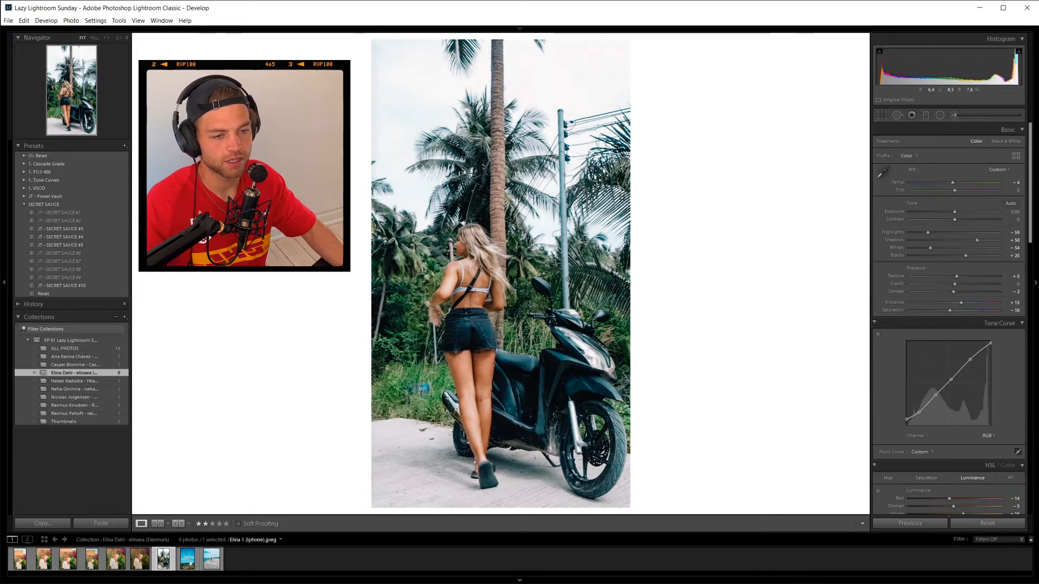
{"action": "scroll", "coordinate": [953, 329], "scroll_direction": "down", "scroll_amount": 10}
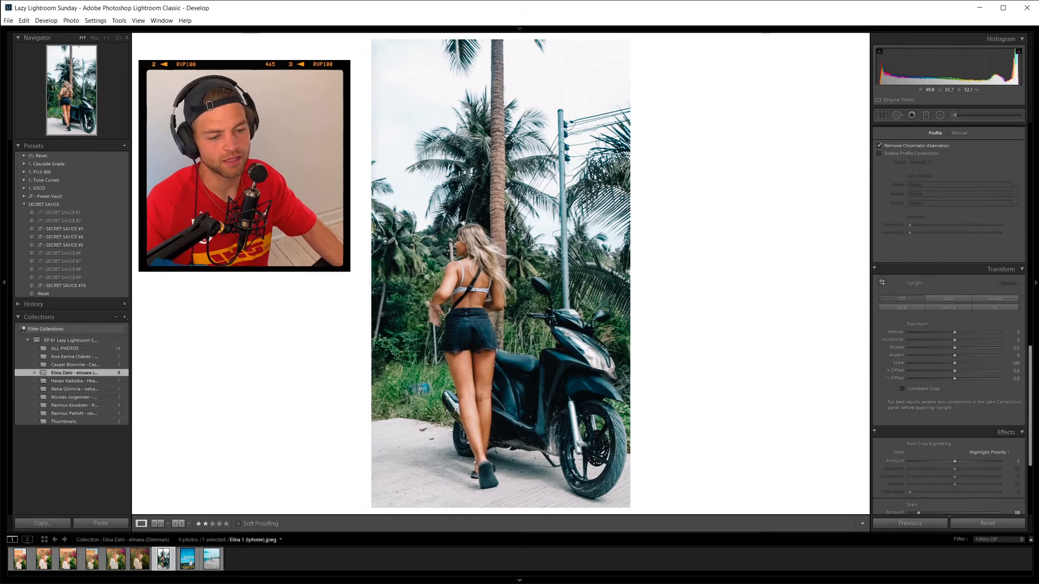
{"action": "scroll", "coordinate": [942, 329], "scroll_direction": "up", "scroll_amount": 10}
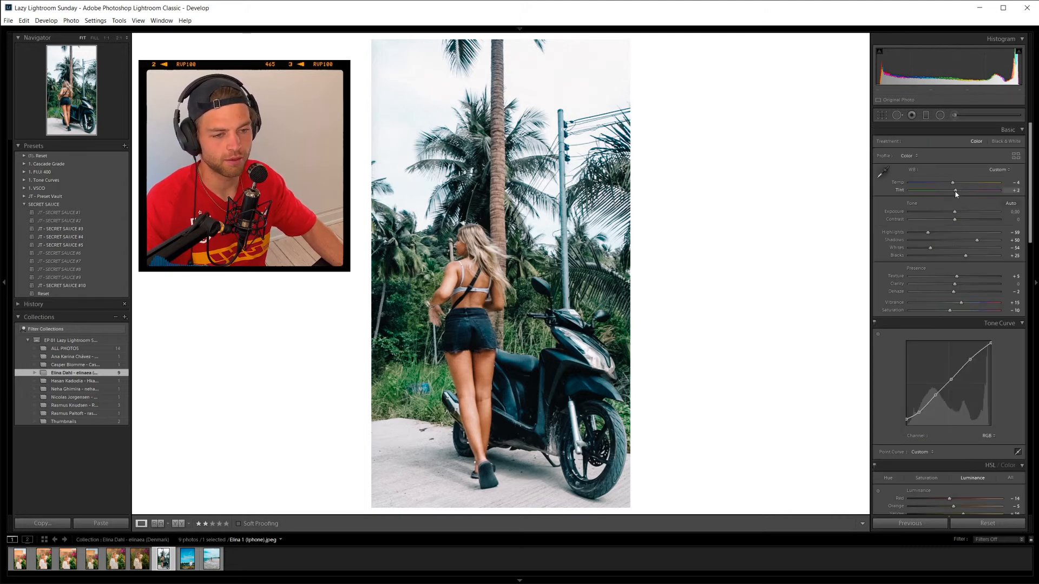
{"action": "left_click_drag", "start_coordinate": [959, 194], "coordinate": [956, 190]}
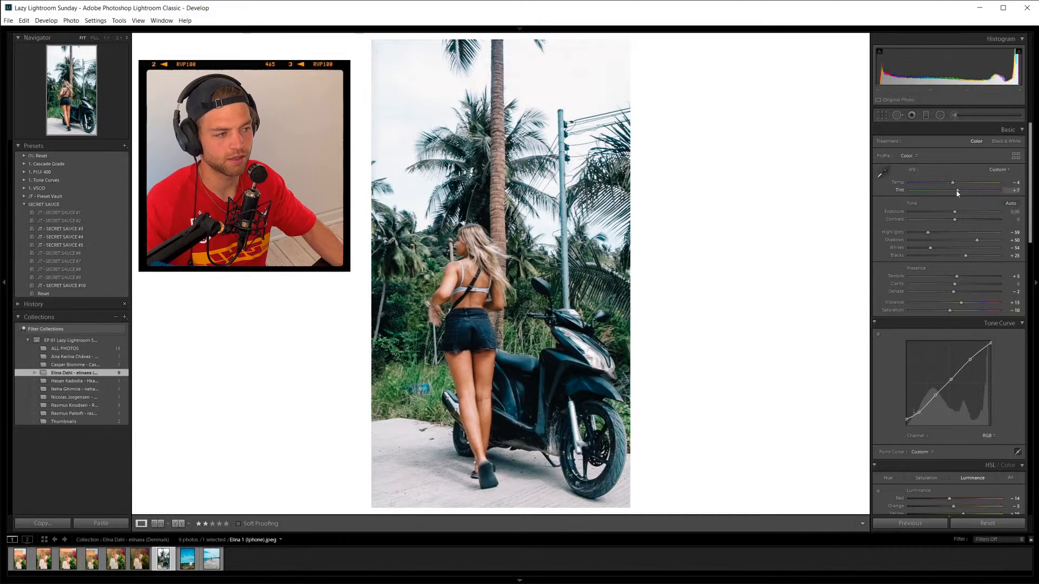
Crop the scooter photo to 4 x 5 and move the frame lower to include the woman's feet and the whole front wheel.
{"action": "key", "text": "r"}
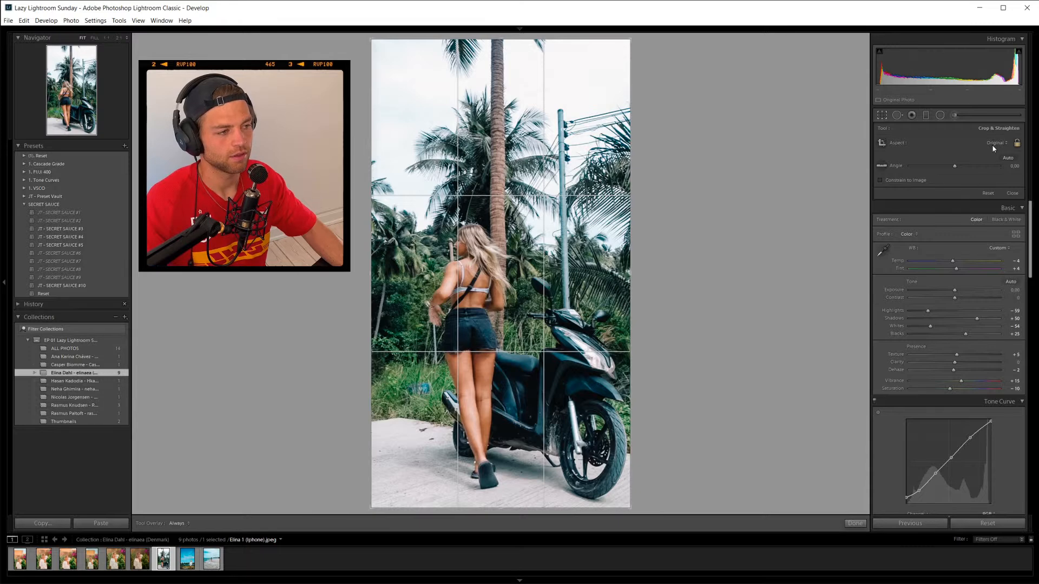
{"action": "left_click", "coordinate": [993, 144]}
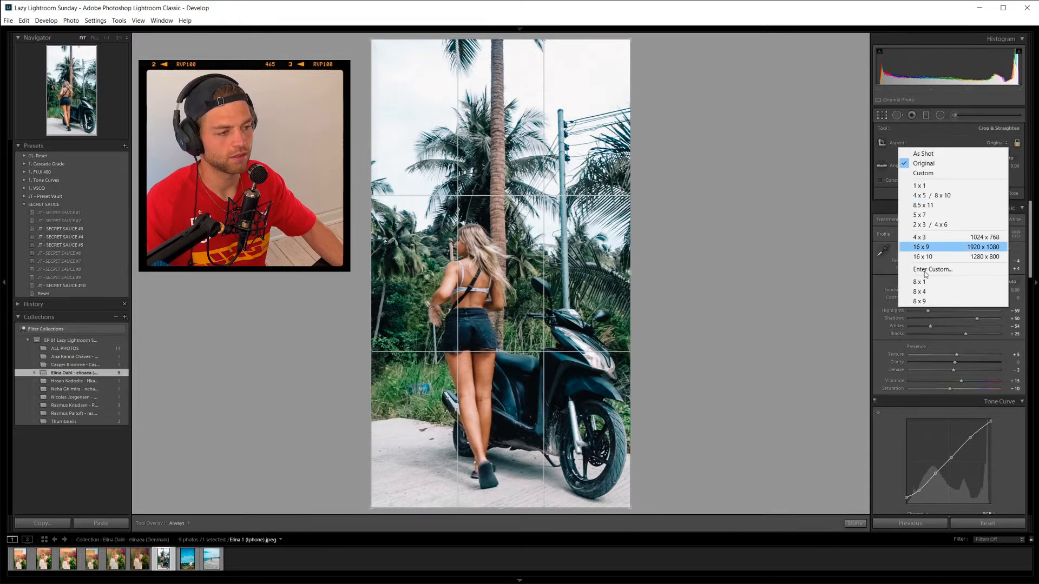
{"action": "left_click", "coordinate": [930, 195]}
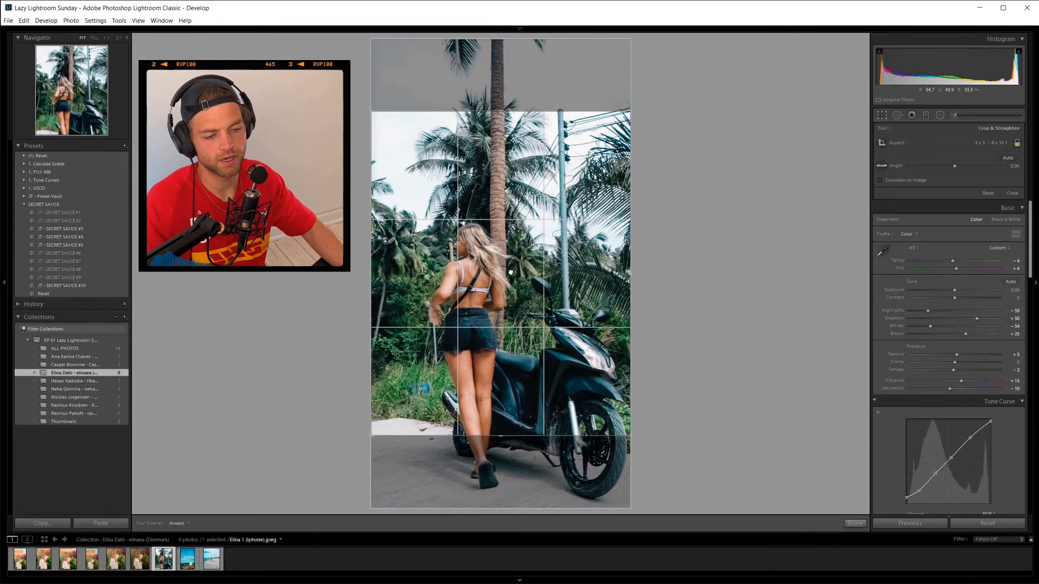
{"action": "left_click_drag", "start_coordinate": [510, 272], "coordinate": [511, 251]}
{"action": "key", "text": "Return"}
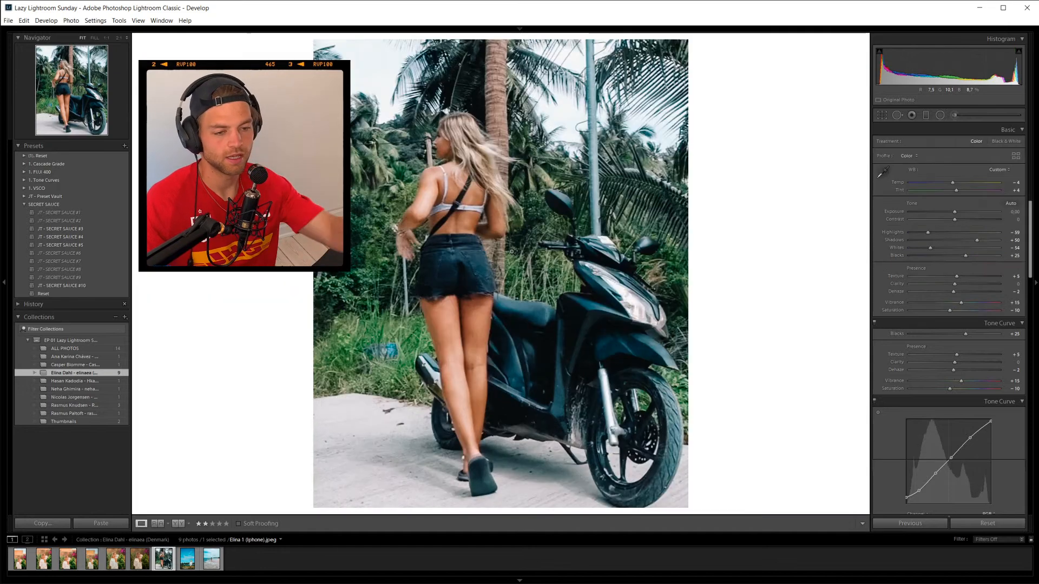
{"action": "key", "text": "r"}
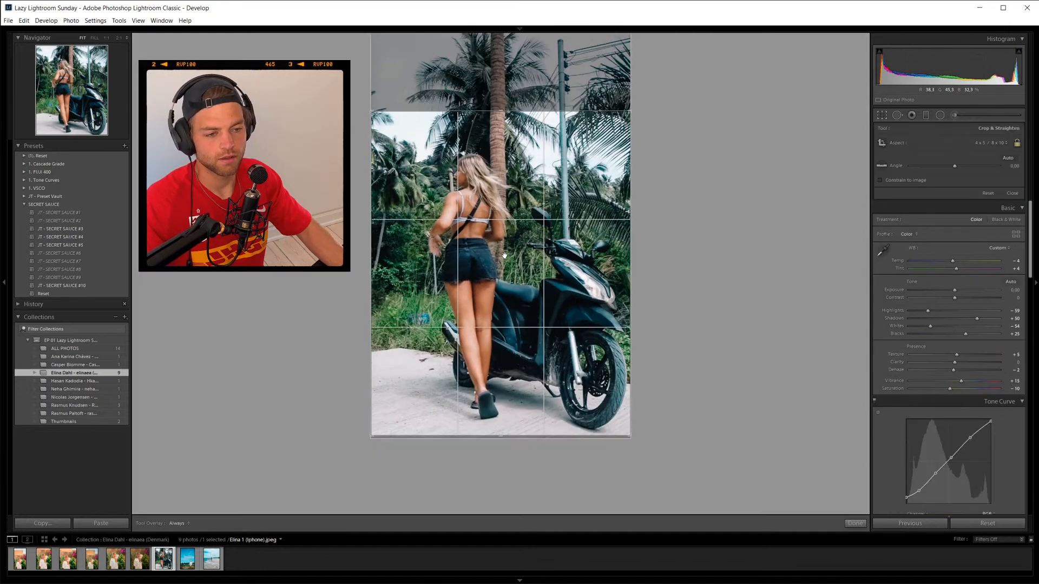
{"action": "key", "text": "Return"}
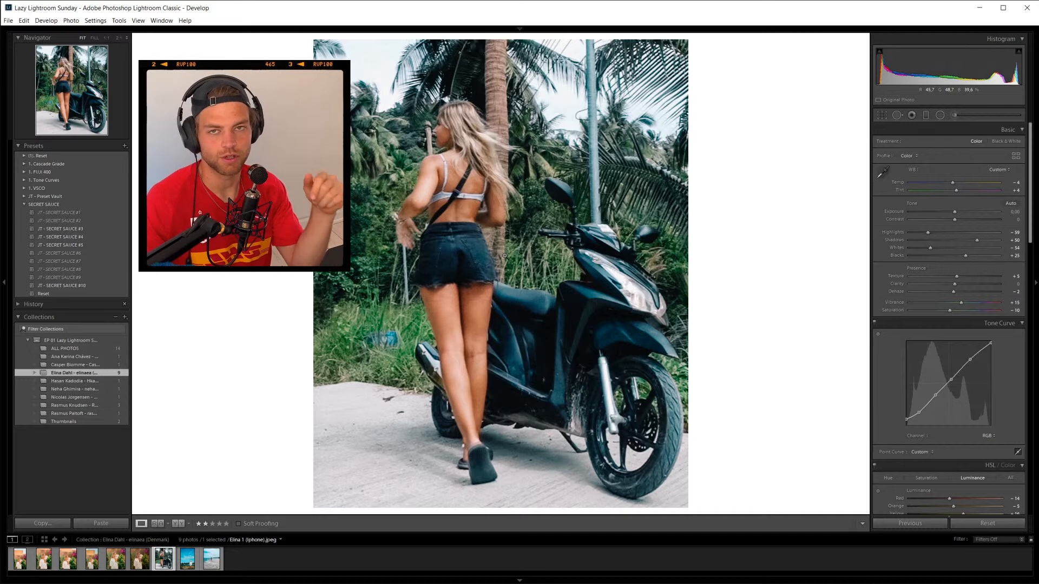
Export the 4 x 5 scooter photo with the HQ Export user preset.
{"action": "right_click", "coordinate": [504, 256]}
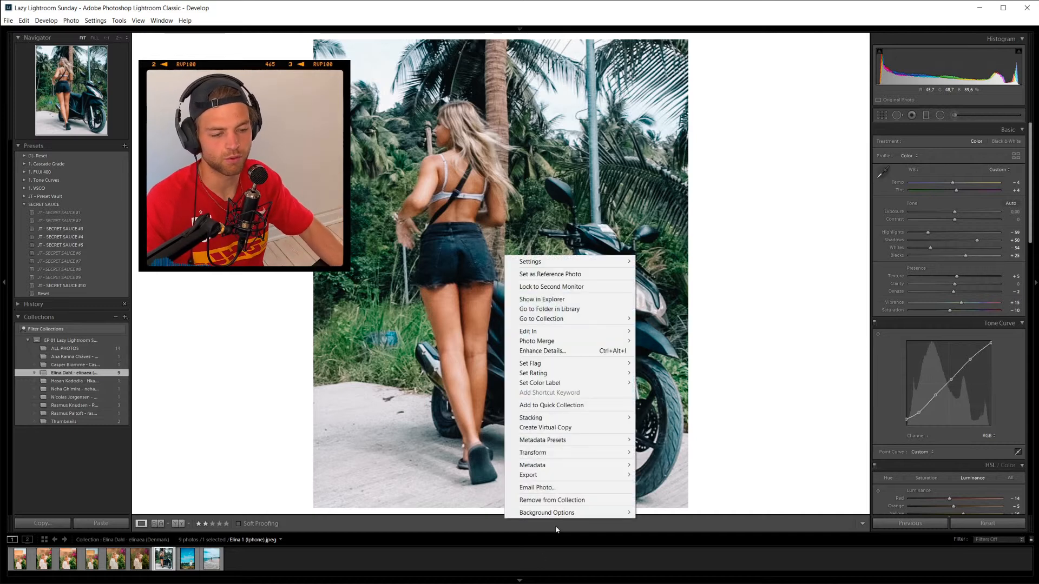
{"action": "mouse_move", "coordinate": [579, 474]}
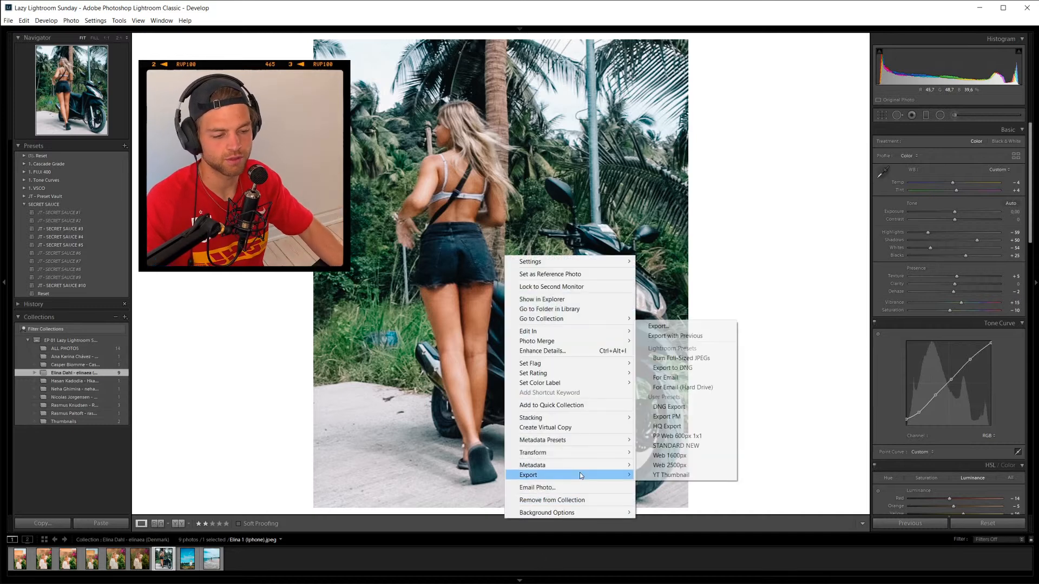
{"action": "left_click", "coordinate": [668, 427]}
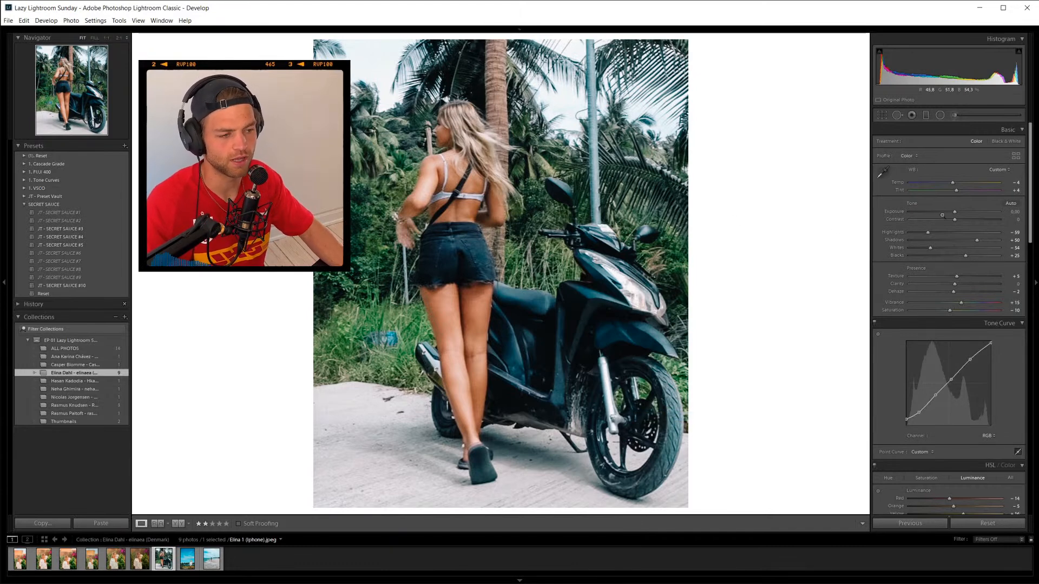
Change the scooter photo's crop to a vertical 16 x 9 frame and extend it upward to include the tall palms and sky.
{"action": "key", "text": "r"}
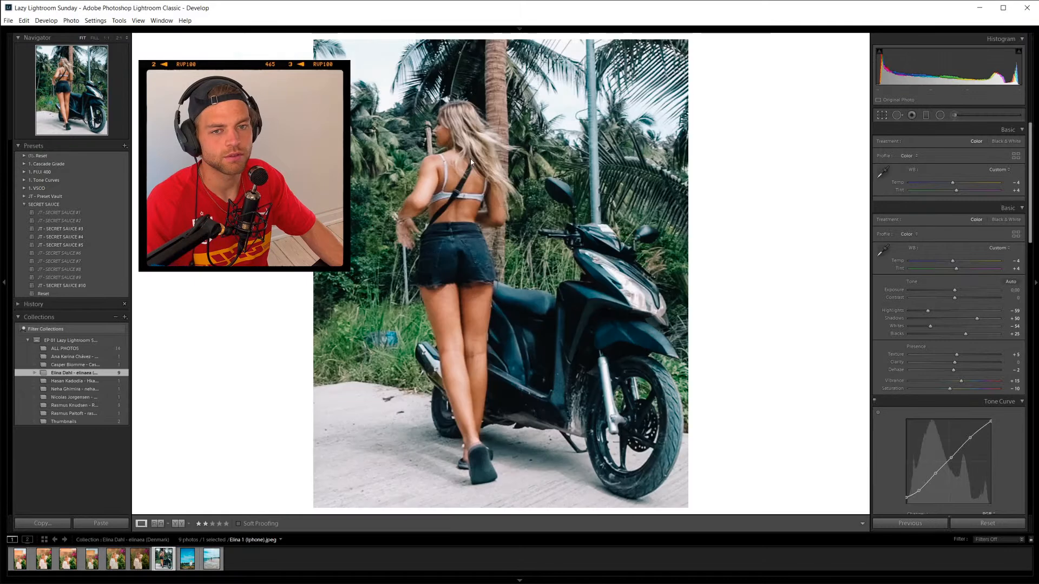
{"action": "key", "text": "Return"}
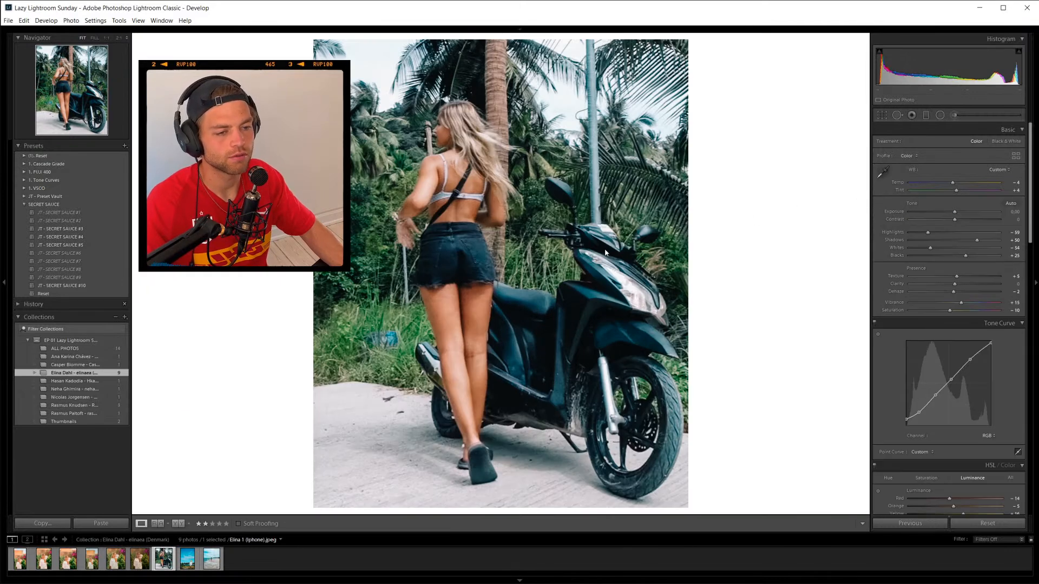
{"action": "key", "text": "r"}
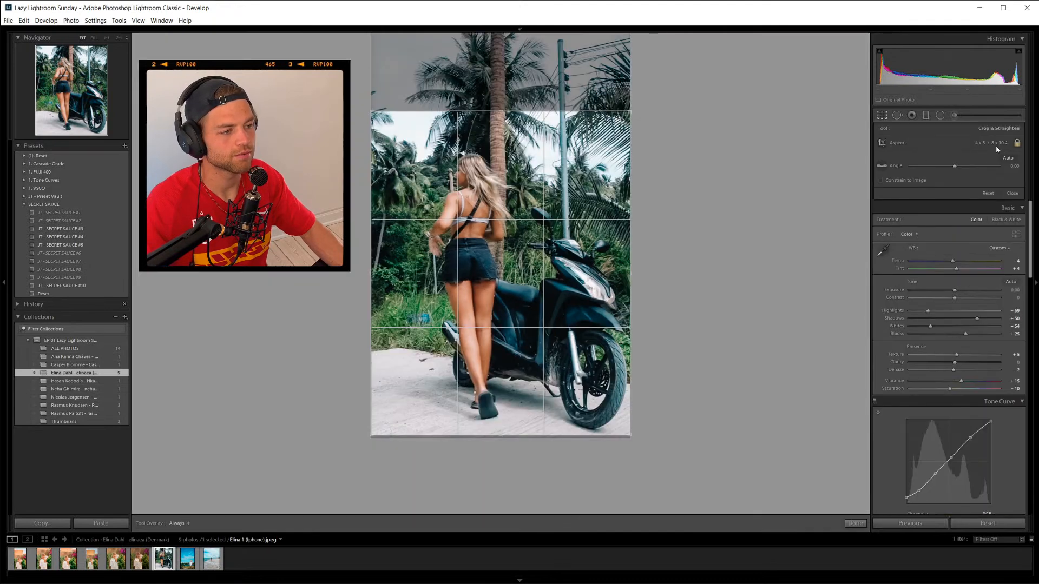
{"action": "left_click", "coordinate": [994, 143]}
{"action": "left_click", "coordinate": [930, 248]}
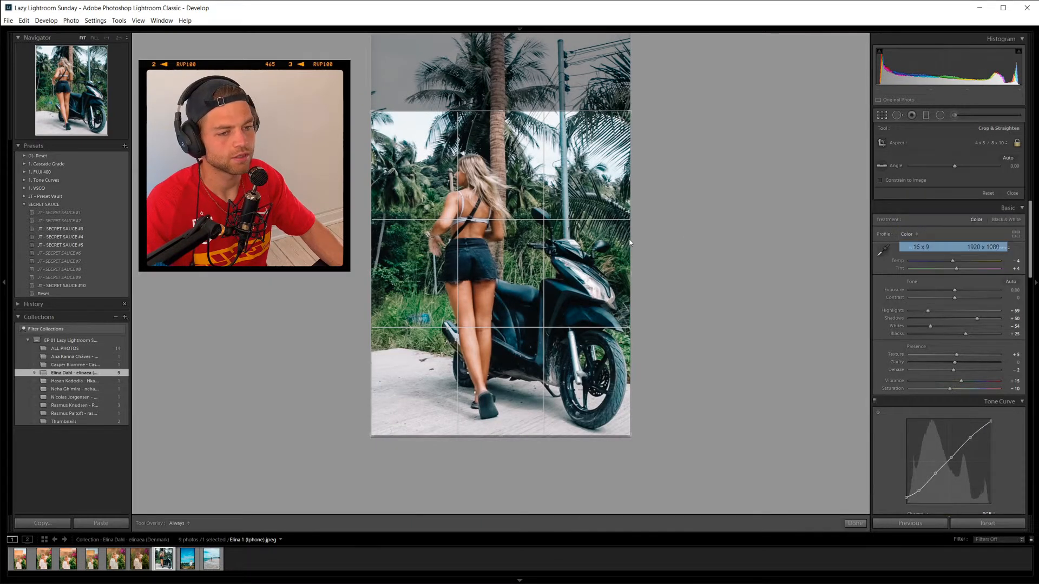
{"action": "left_click_drag", "start_coordinate": [505, 115], "coordinate": [503, 38]}
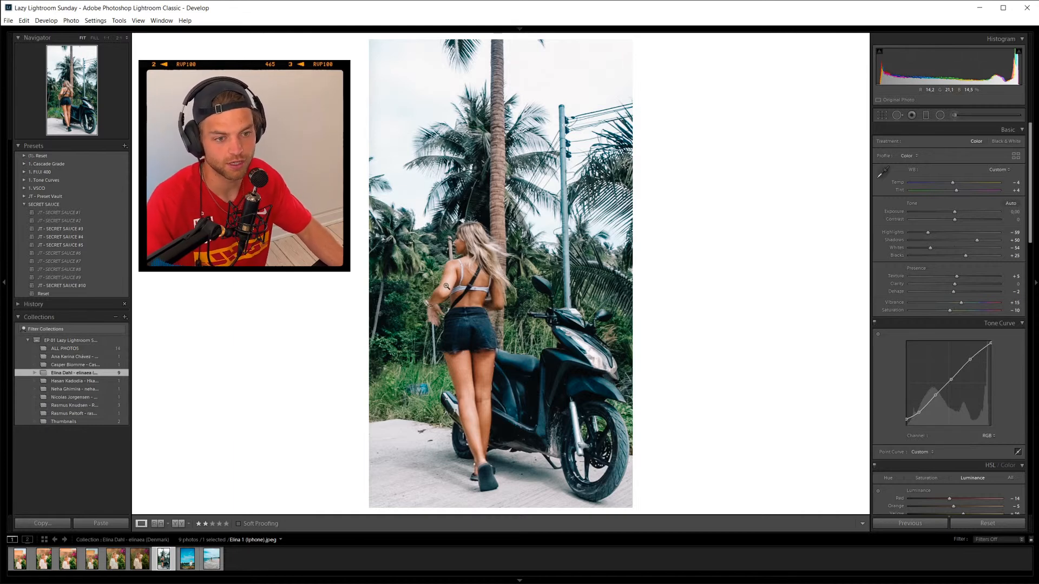
Tighten the scooter photo's 16 x 9 crop slightly from its left edge and bring up the photo's export presets.
{"action": "key", "text": "r"}
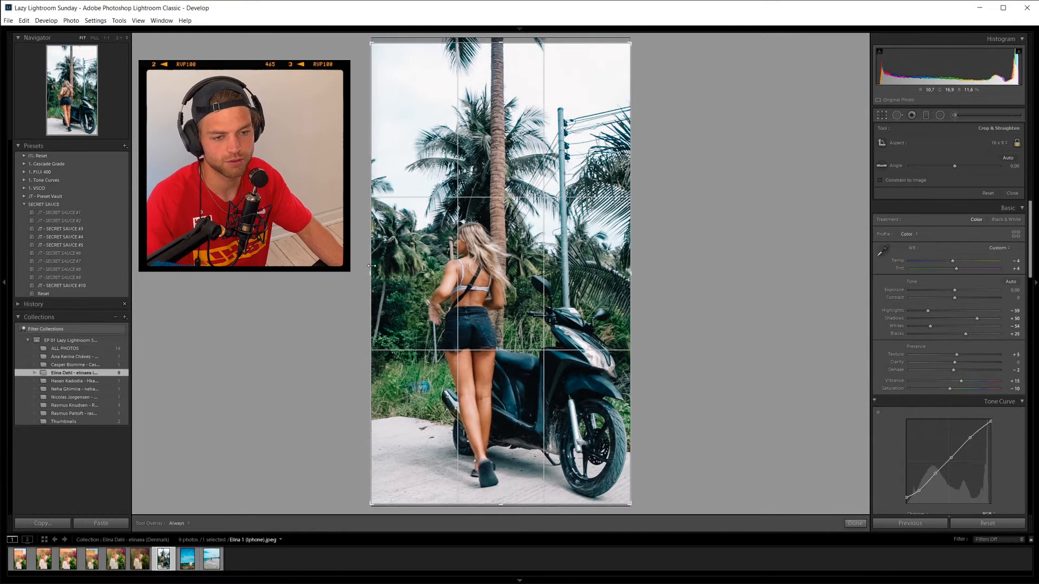
{"action": "left_click_drag", "start_coordinate": [373, 259], "coordinate": [385, 264]}
{"action": "key", "text": "r"}
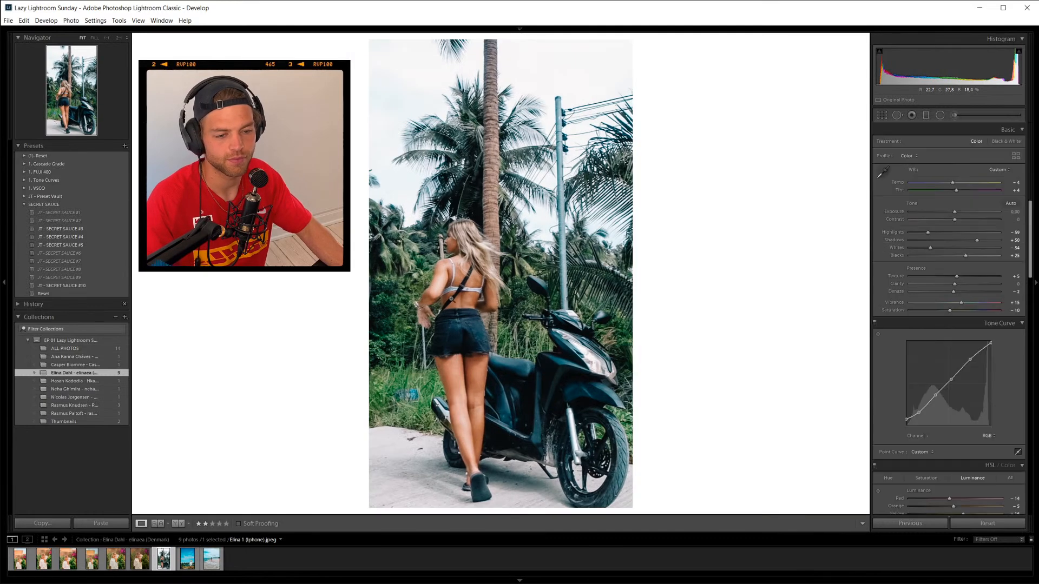
{"action": "right_click", "coordinate": [485, 290]}
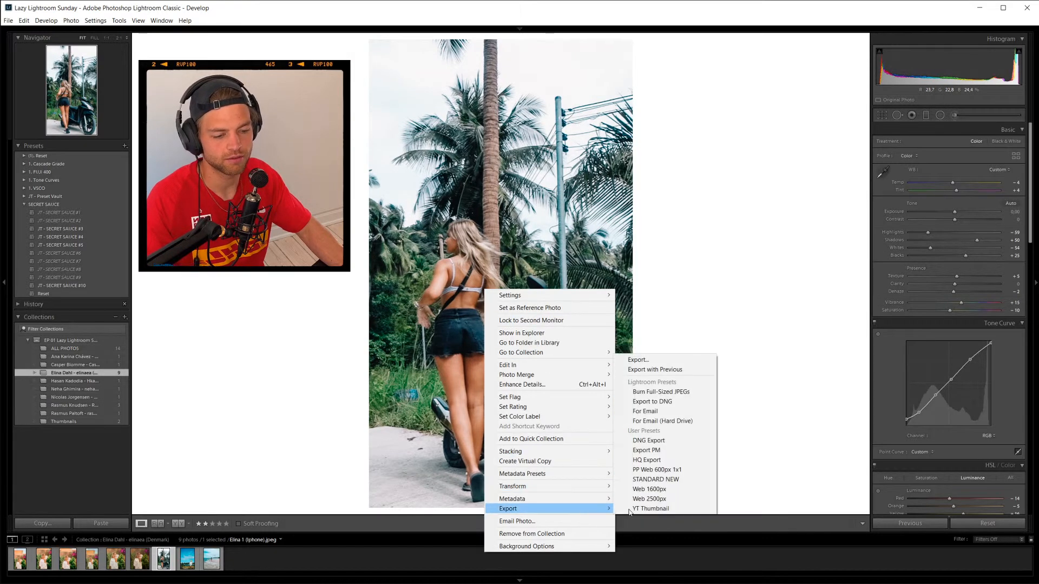
{"action": "left_click", "coordinate": [725, 311]}
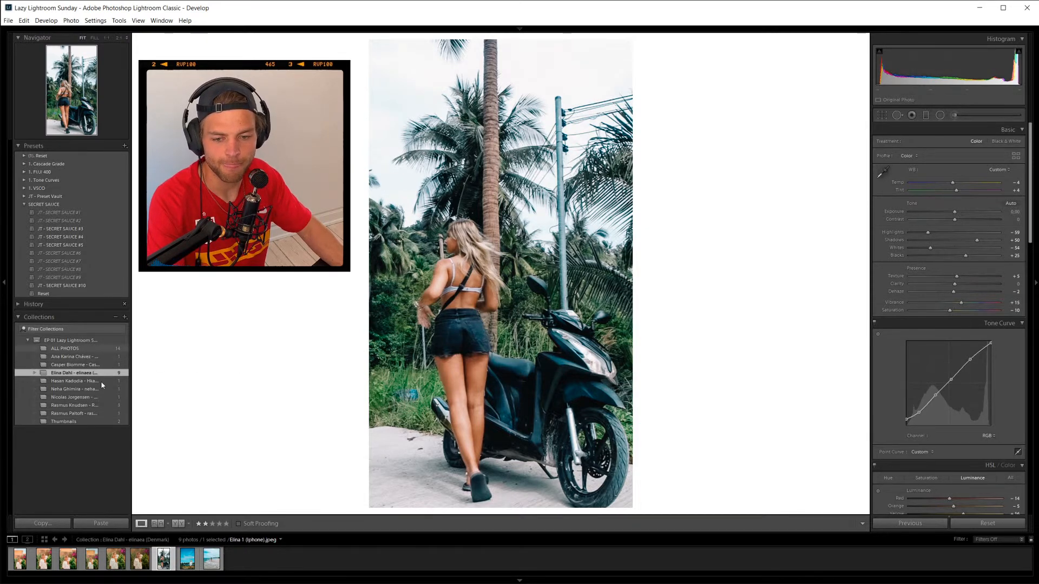
Open the mountain lake photo from the ALL PHOTOS collection and inspect its forested shoreline up close.
{"action": "left_click", "coordinate": [117, 348]}
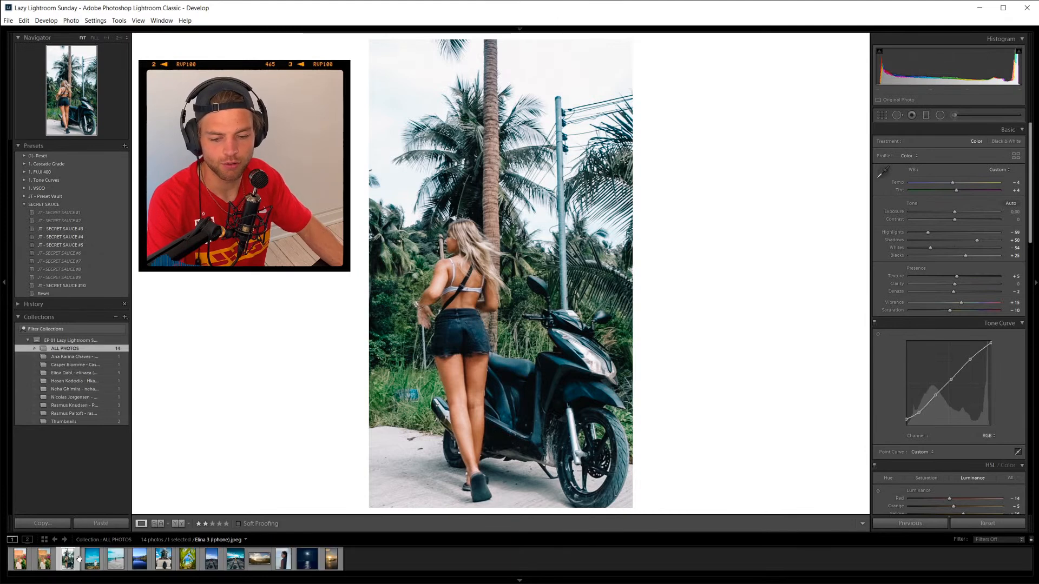
{"action": "left_click", "coordinate": [139, 562]}
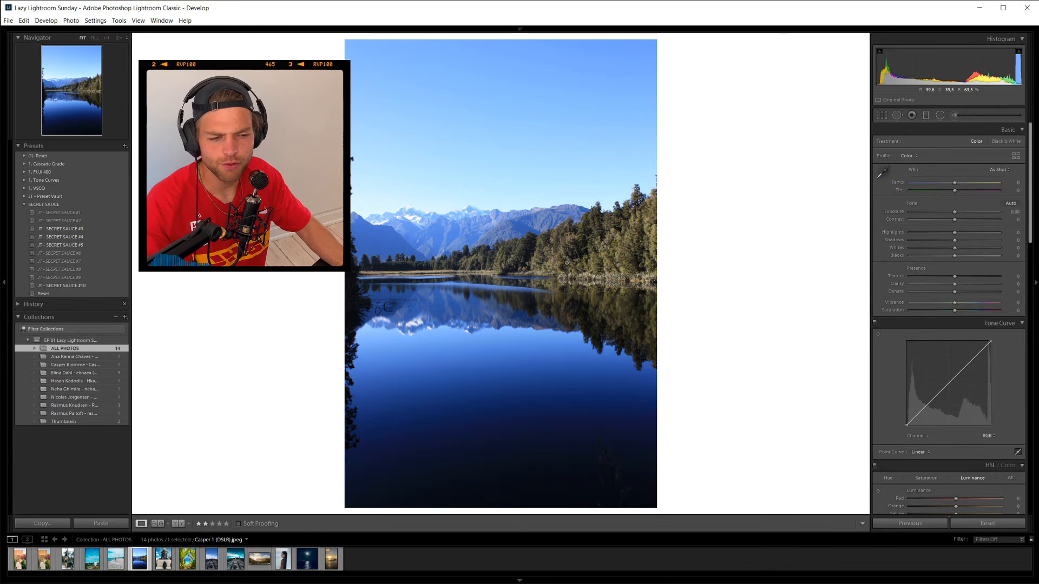
{"action": "left_click", "coordinate": [582, 255]}
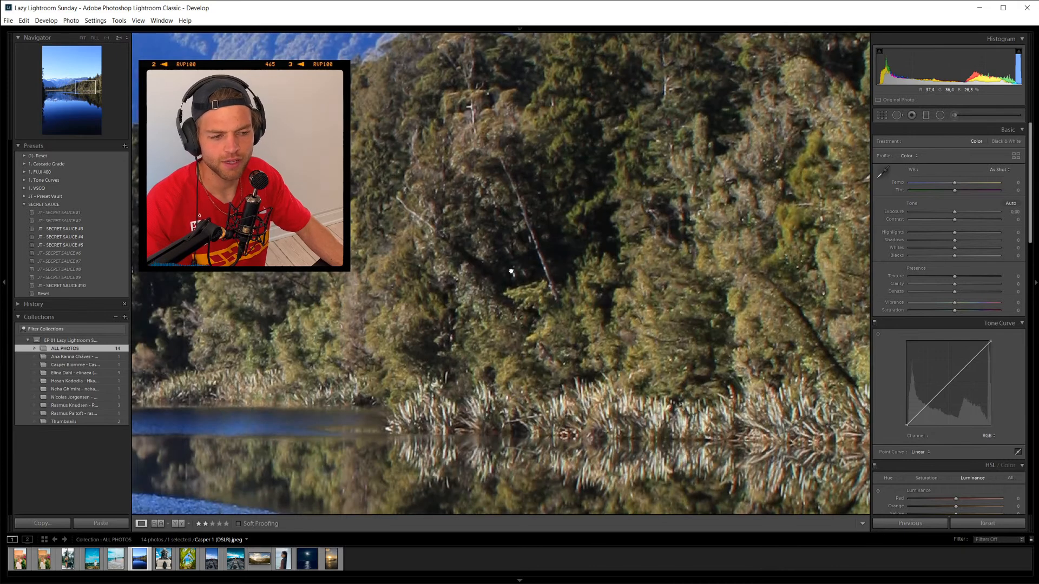
{"action": "left_click_drag", "start_coordinate": [511, 271], "coordinate": [387, 243]}
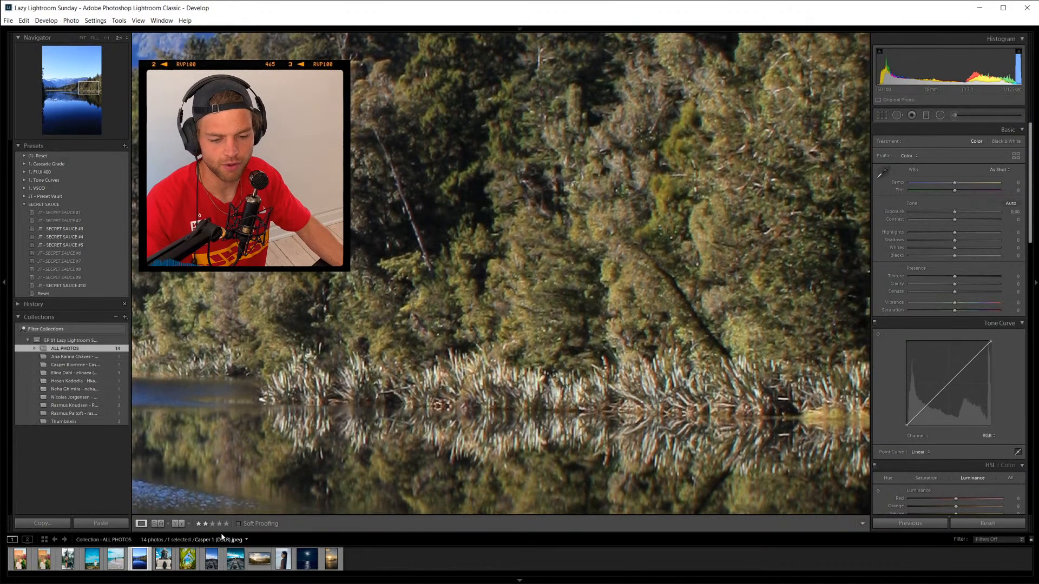
{"action": "left_click", "coordinate": [552, 323]}
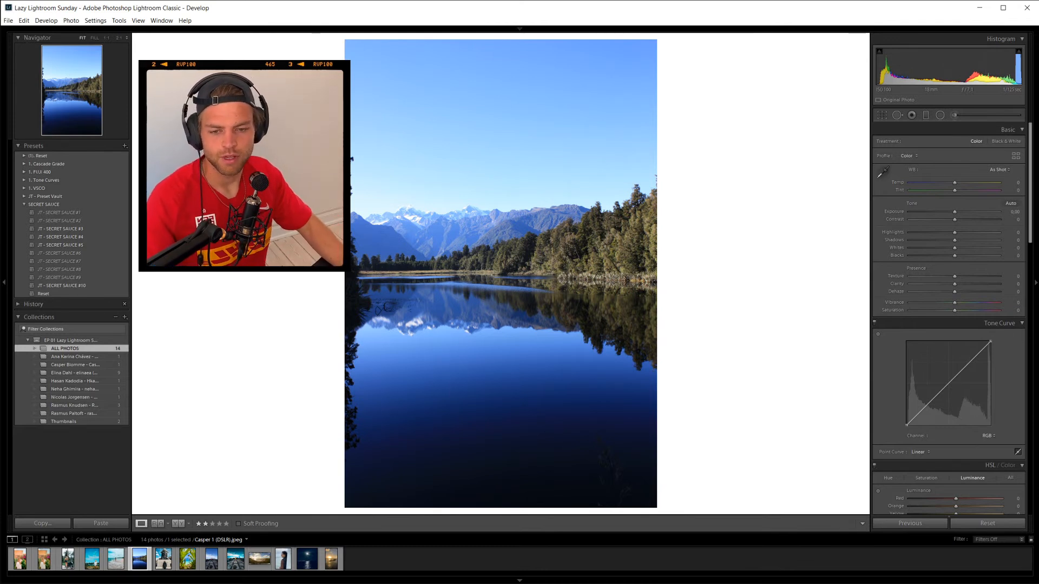
Apply the SE (Tone Curve) preset to the lake photo and show the tone curve's Region sliders.
{"action": "left_click", "coordinate": [23, 205]}
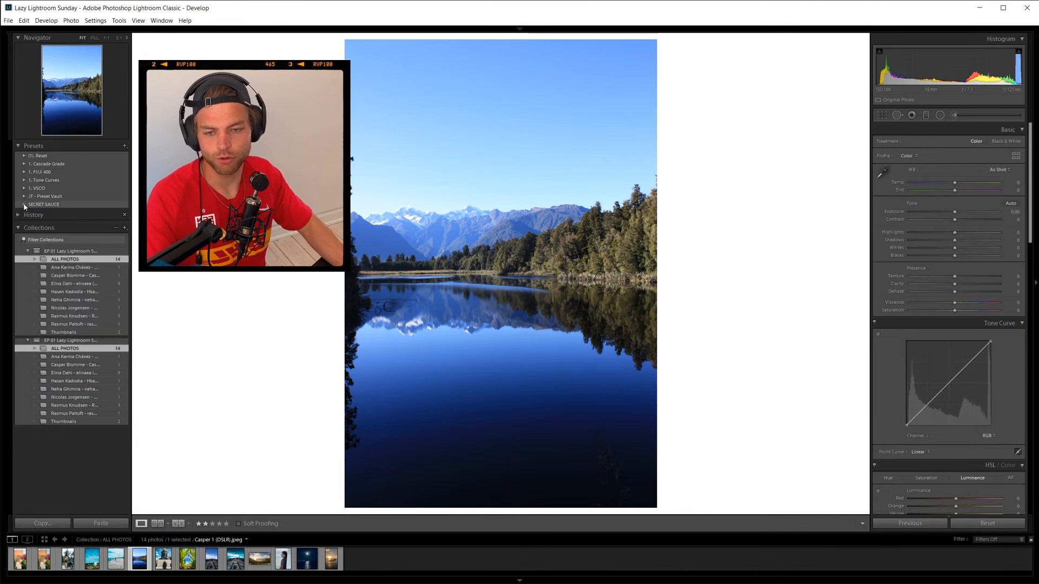
{"action": "left_click", "coordinate": [28, 251]}
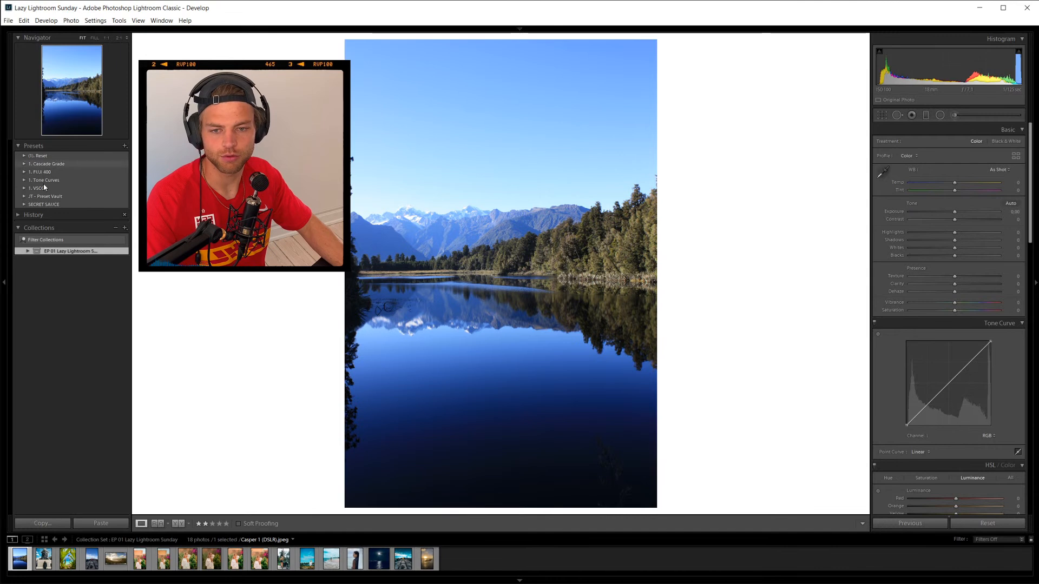
{"action": "left_click", "coordinate": [24, 180]}
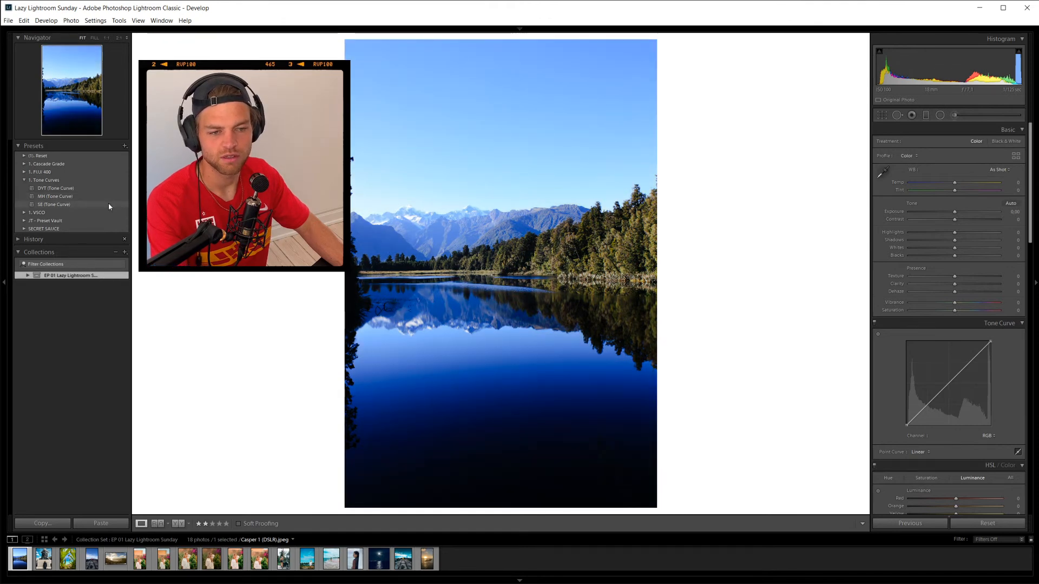
{"action": "left_click", "coordinate": [109, 204]}
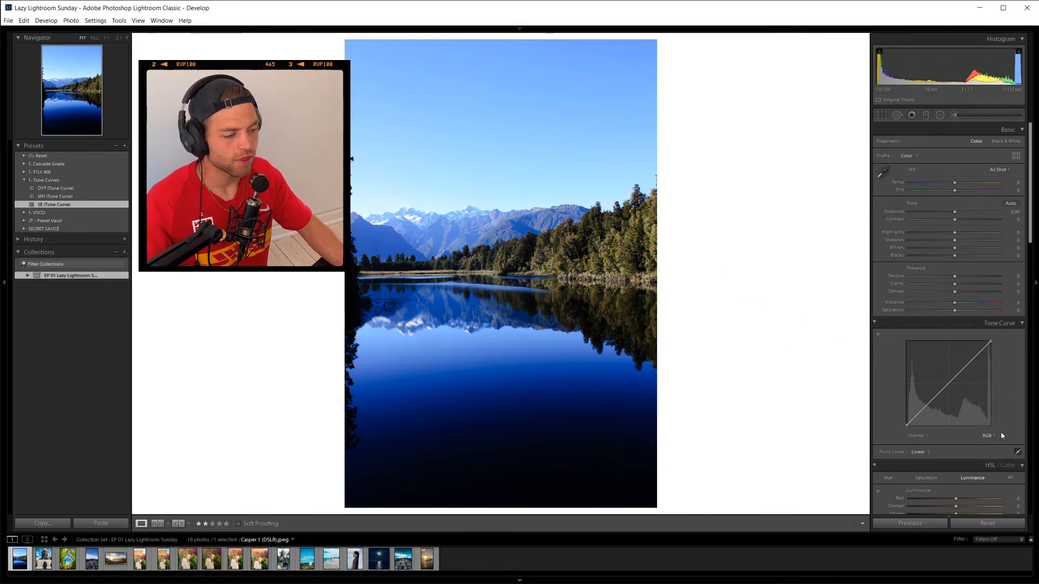
{"action": "left_click", "coordinate": [929, 452]}
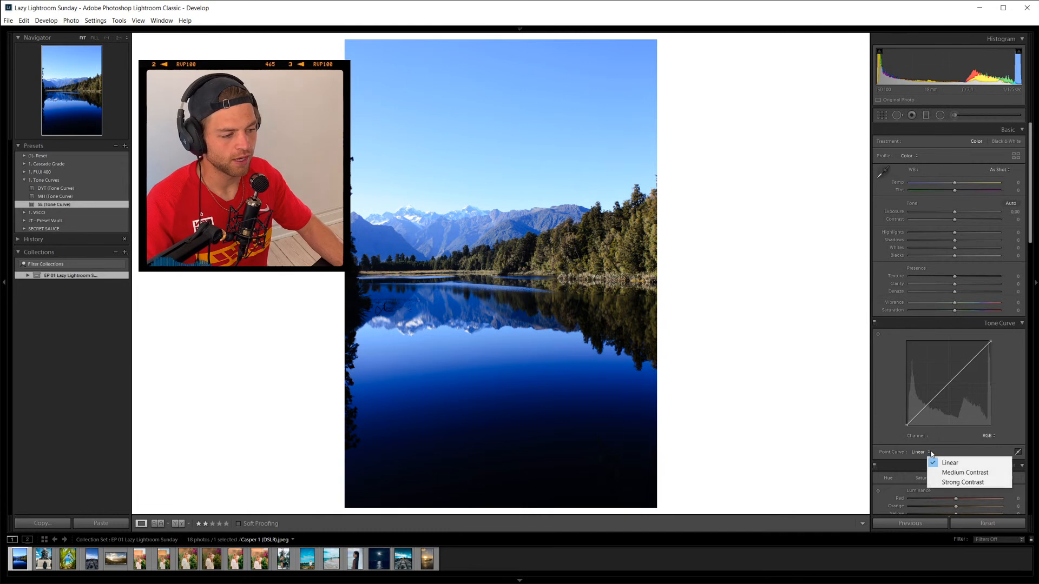
{"action": "left_click", "coordinate": [1019, 453]}
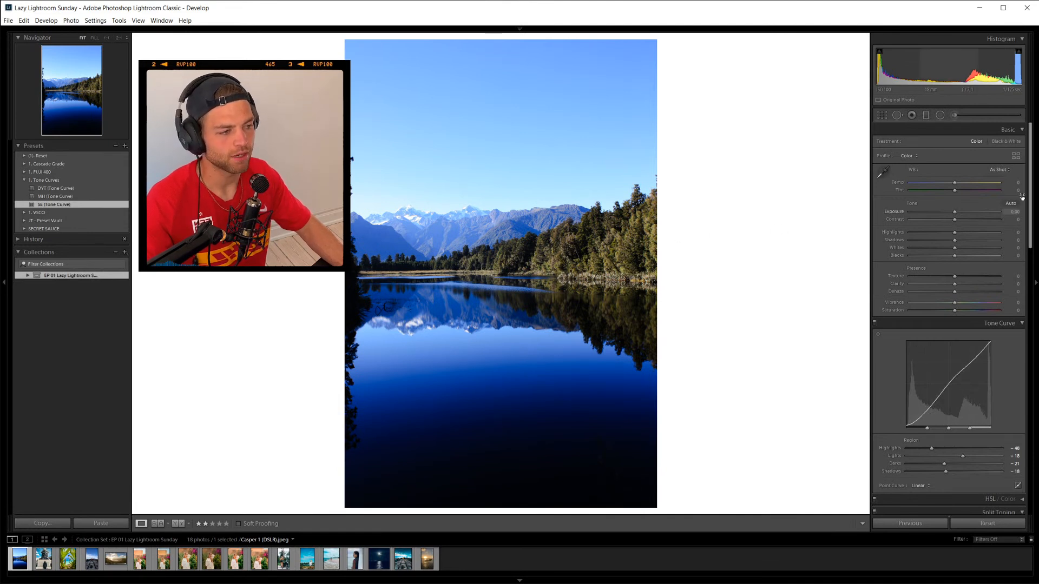
Lower the lake photo's HSL saturation to -22 for Blue and -1 for Purple, using the targeted adjustment on sky and water.
{"action": "left_click_drag", "start_coordinate": [1031, 209], "coordinate": [1027, 264]}
{"action": "scroll", "coordinate": [1025, 270], "scroll_direction": "up", "scroll_amount": 3}
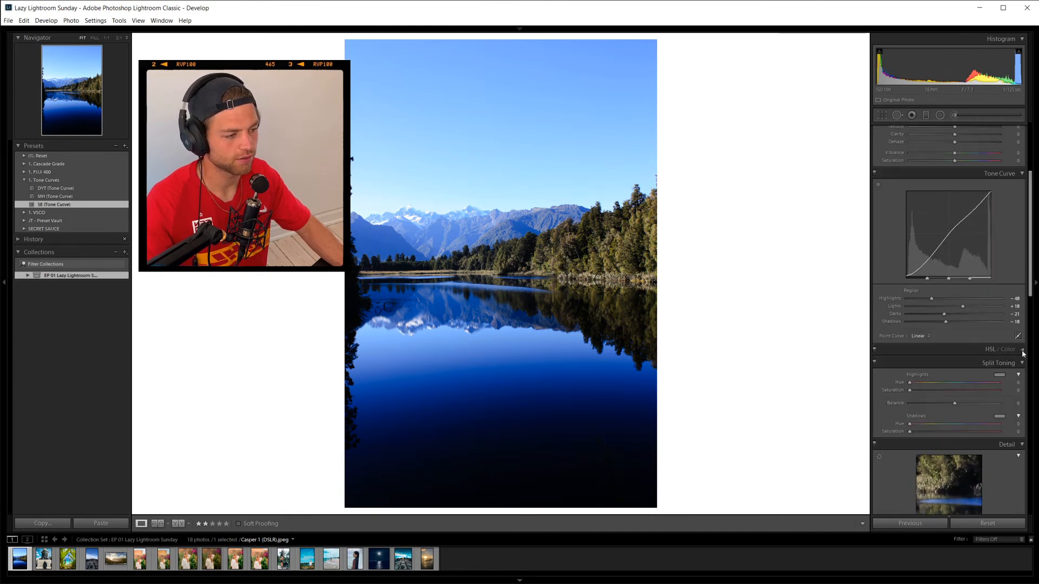
{"action": "left_click", "coordinate": [1022, 351]}
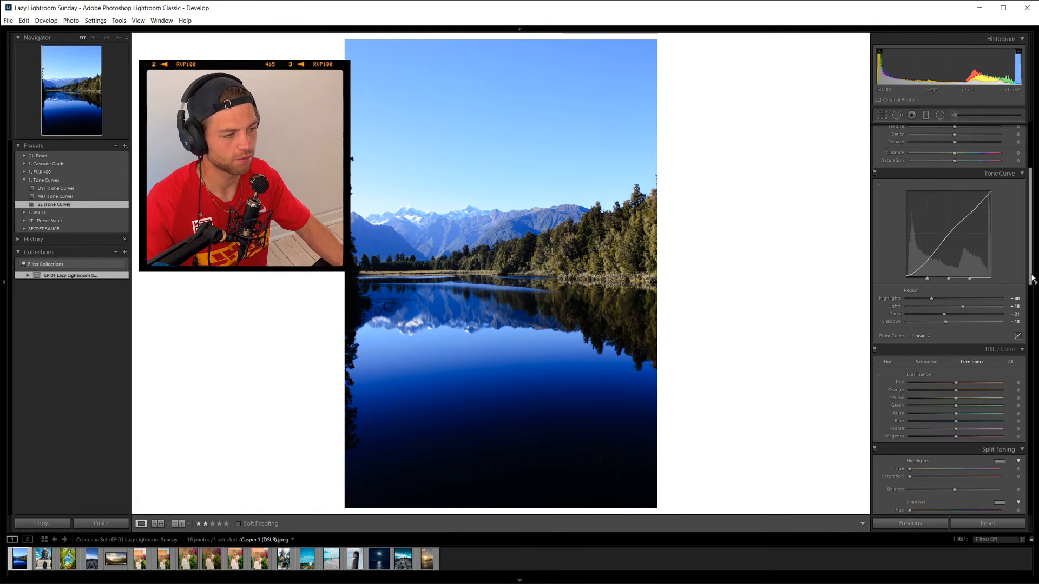
{"action": "scroll", "coordinate": [1010, 295], "scroll_direction": "down", "scroll_amount": 3}
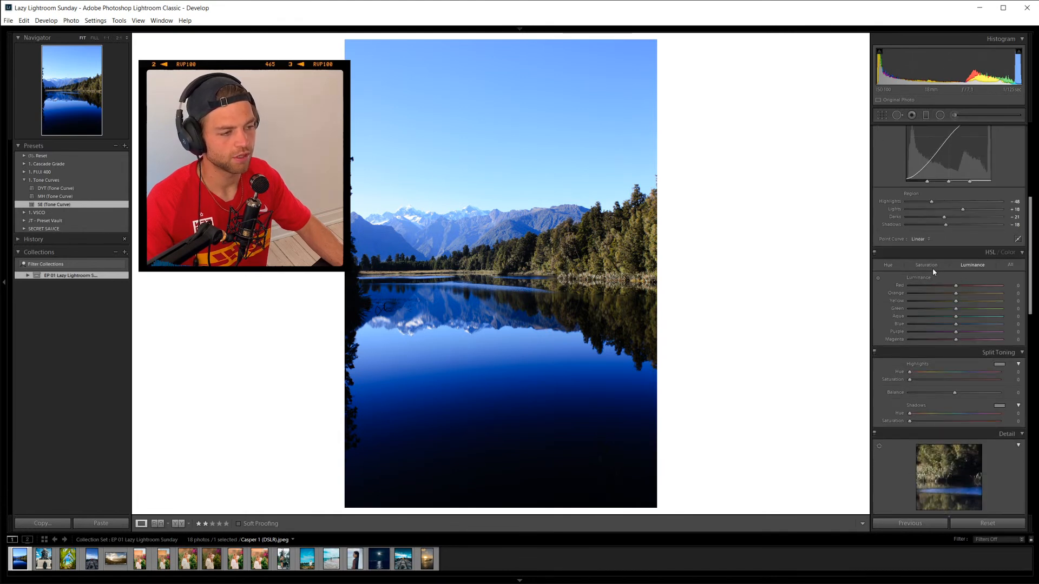
{"action": "left_click", "coordinate": [932, 267]}
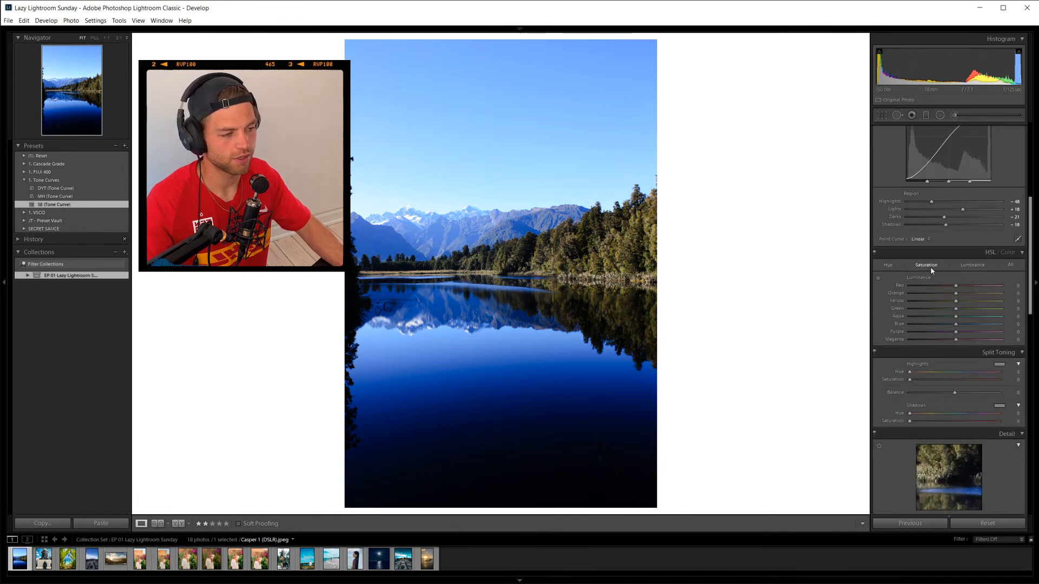
{"action": "left_click", "coordinate": [879, 280]}
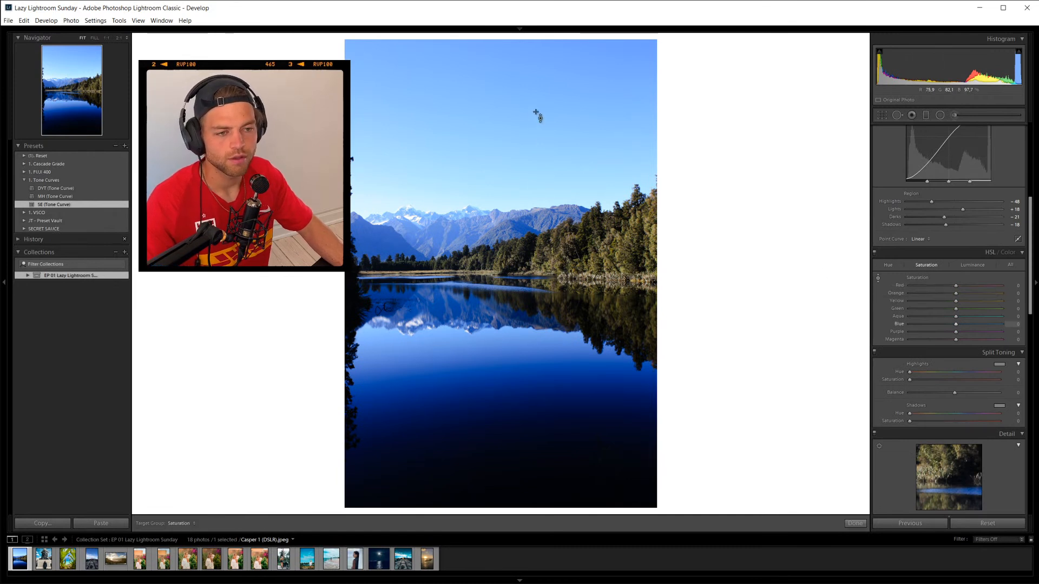
{"action": "left_click_drag", "start_coordinate": [501, 117], "coordinate": [501, 130]}
{"action": "left_click_drag", "start_coordinate": [388, 306], "coordinate": [388, 308]}
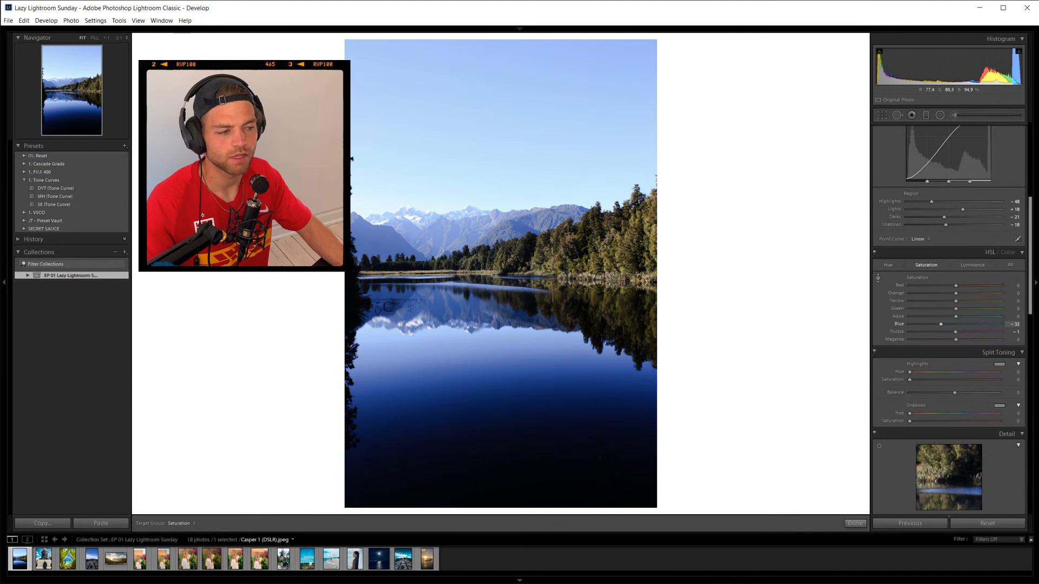
{"action": "left_click_drag", "start_coordinate": [502, 332], "coordinate": [502, 325]}
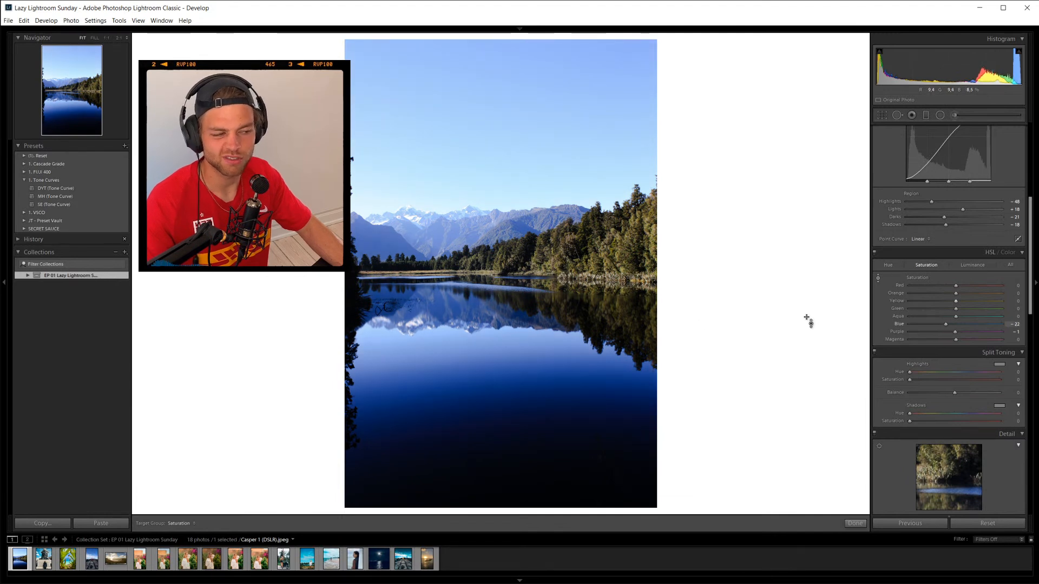
Set the lake photo's Blue hue to -13 and try small shifts of the Aqua hue.
{"action": "left_click", "coordinate": [887, 265]}
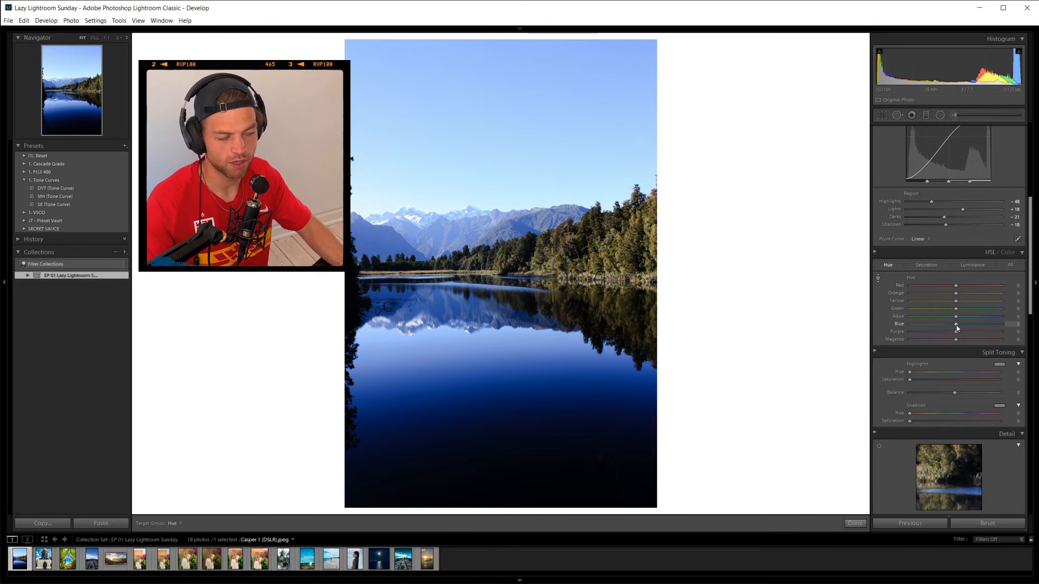
{"action": "left_click", "coordinate": [948, 325]}
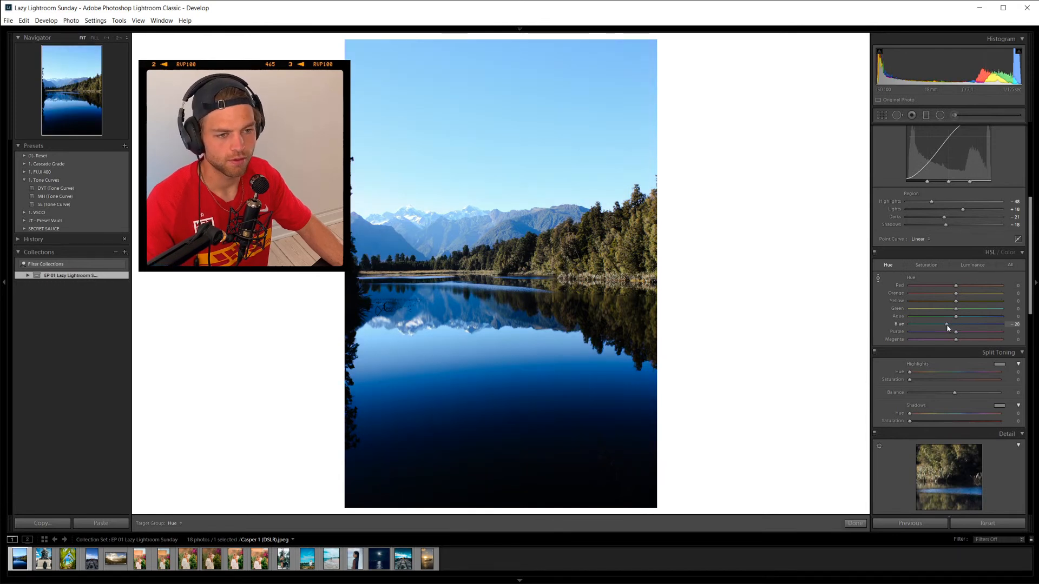
{"action": "left_click_drag", "start_coordinate": [953, 328], "coordinate": [952, 328]}
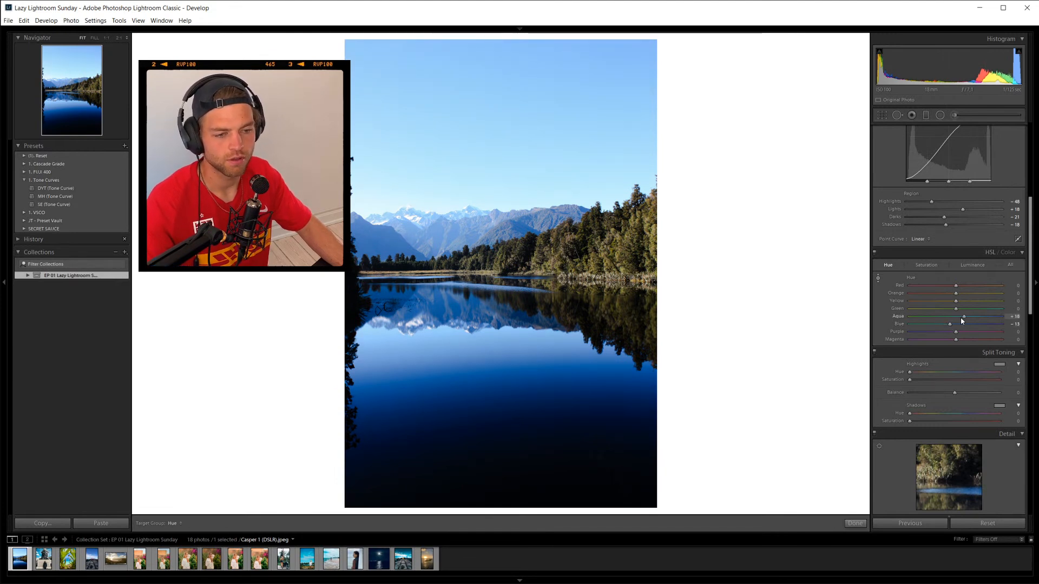
{"action": "left_click_drag", "start_coordinate": [951, 320], "coordinate": [960, 323]}
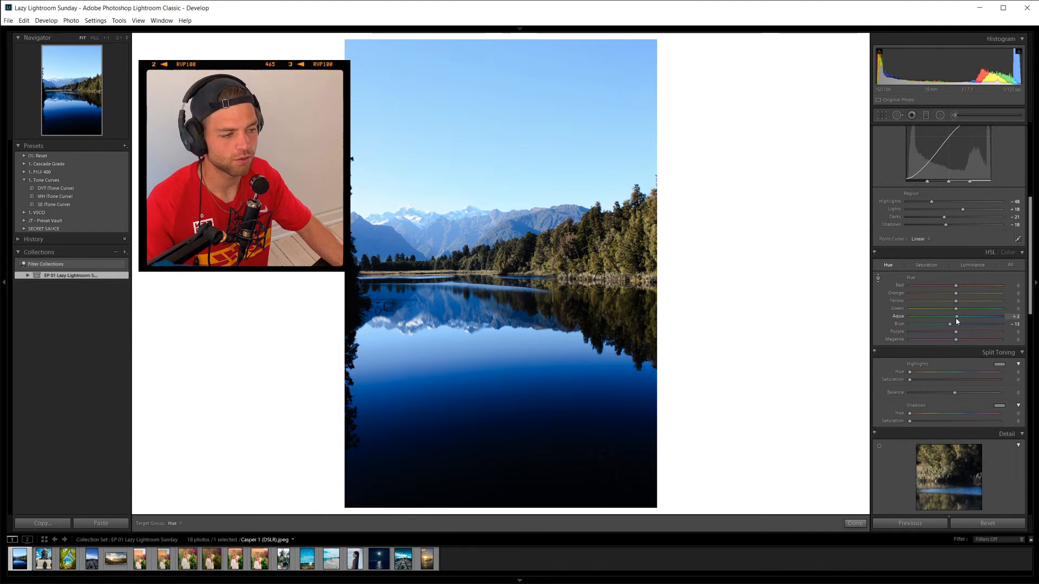
Set the lake photo's Blue luminance to +8 and its Yellow hue to +15.
{"action": "left_click", "coordinate": [973, 265]}
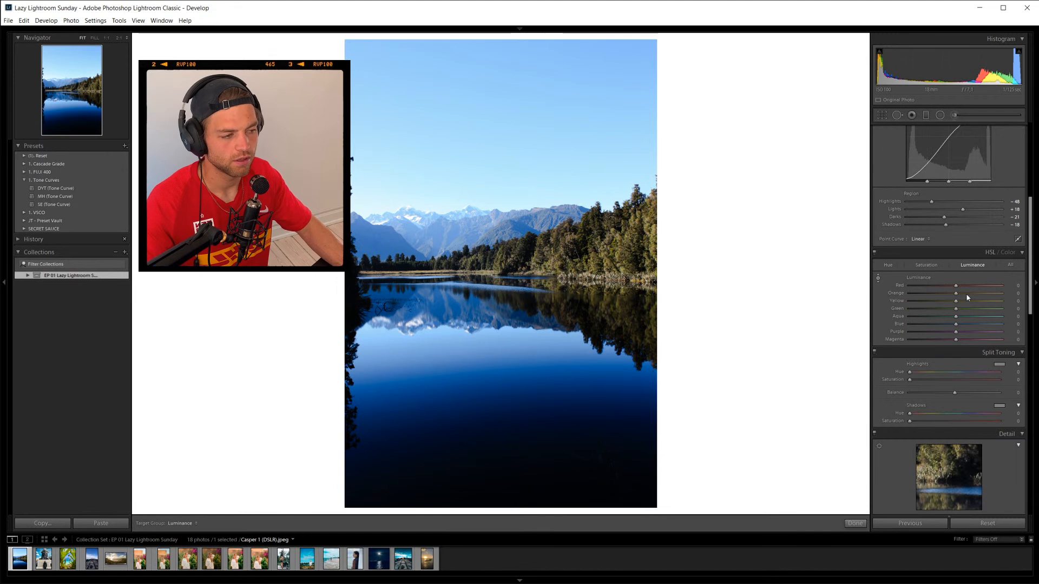
{"action": "mouse_move", "coordinate": [957, 326]}
{"action": "left_mouse_down"}
{"action": "mouse_move", "coordinate": [948, 327]}
{"action": "mouse_move", "coordinate": [961, 328]}
{"action": "left_mouse_up"}
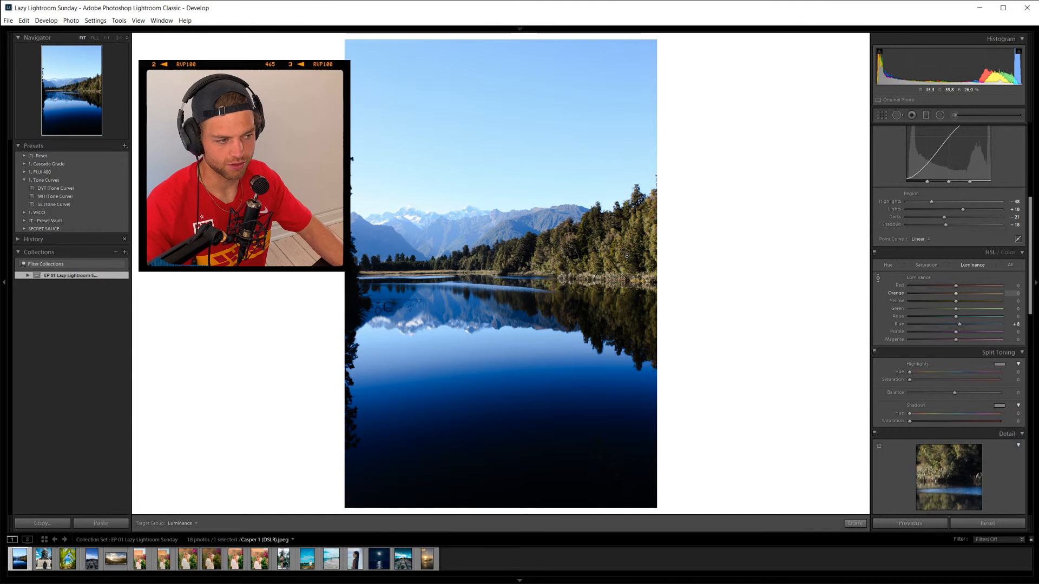
{"action": "left_click", "coordinate": [893, 267]}
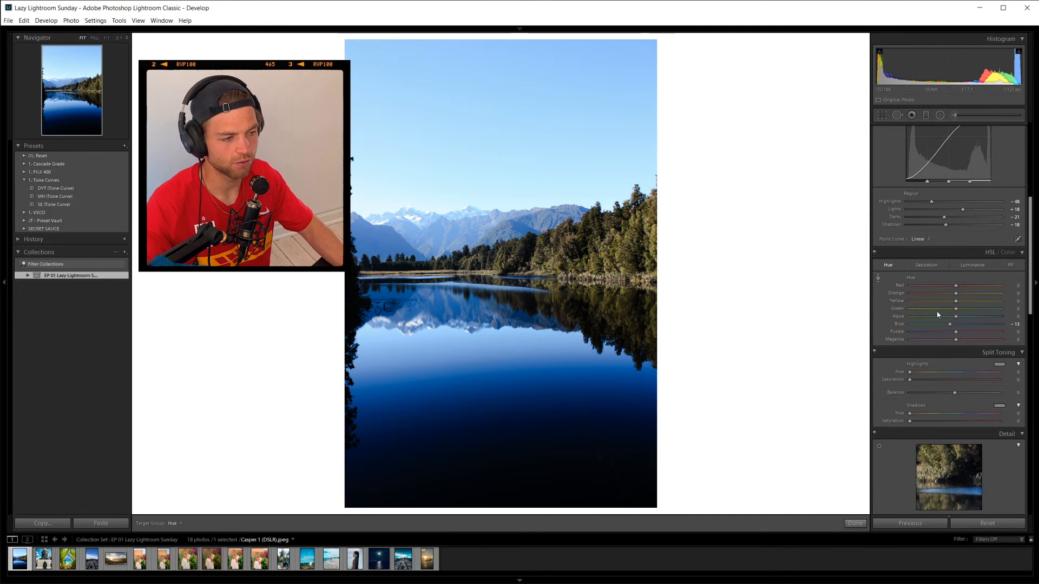
{"action": "left_click_drag", "start_coordinate": [957, 303], "coordinate": [951, 305]}
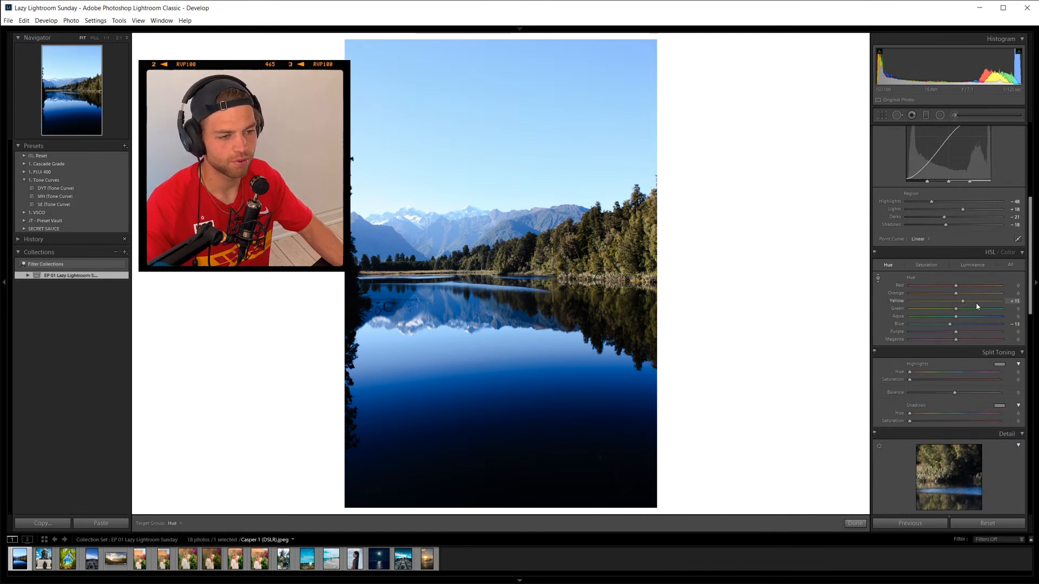
Try a strongly negative Yellow hue on the lake photo's trees, and settle on about +54.
{"action": "left_click_drag", "start_coordinate": [977, 306], "coordinate": [976, 304]}
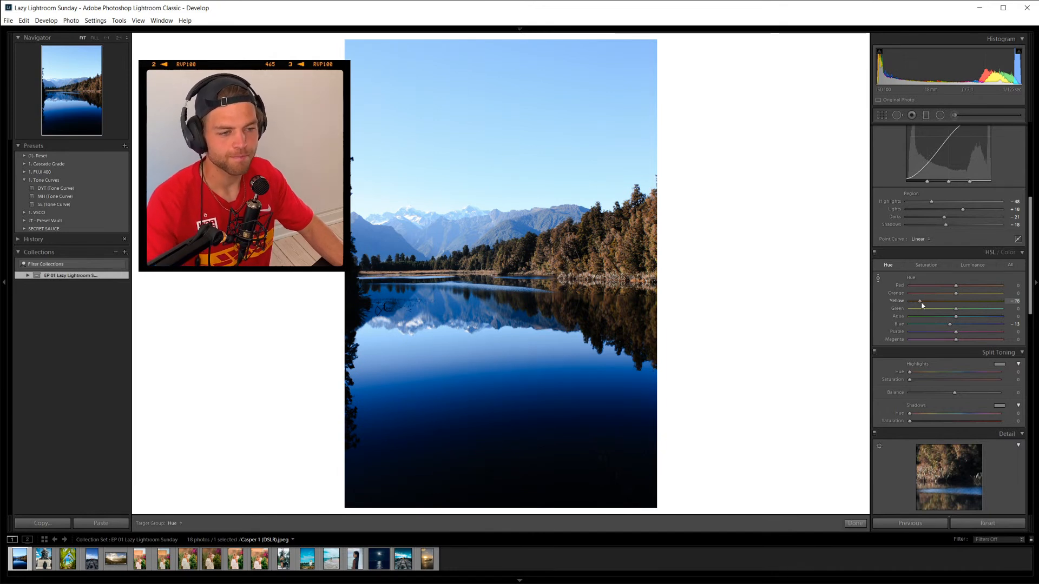
{"action": "left_click_drag", "start_coordinate": [921, 302], "coordinate": [962, 307]}
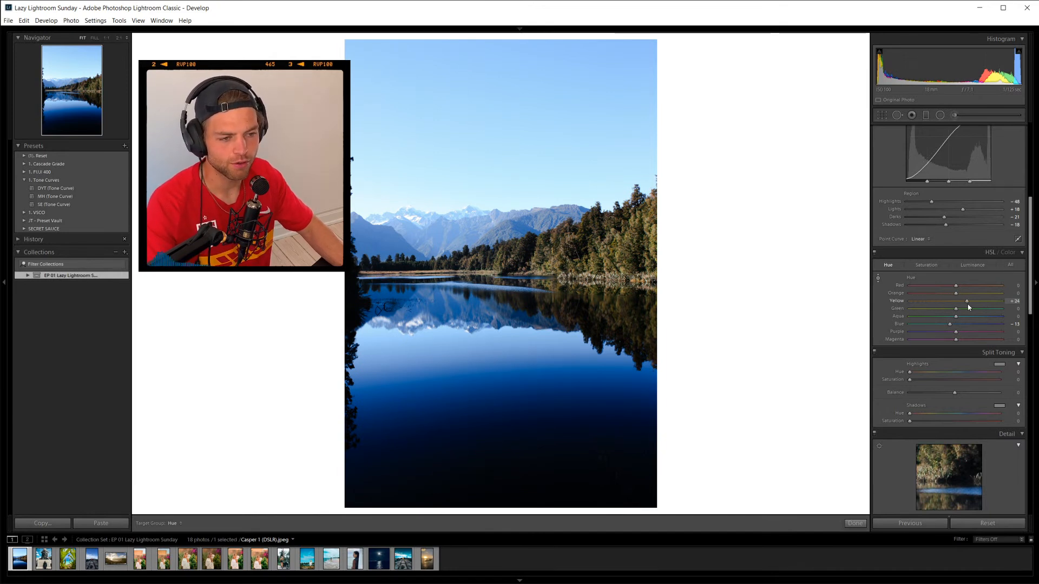
{"action": "left_click_drag", "start_coordinate": [969, 303], "coordinate": [988, 304]}
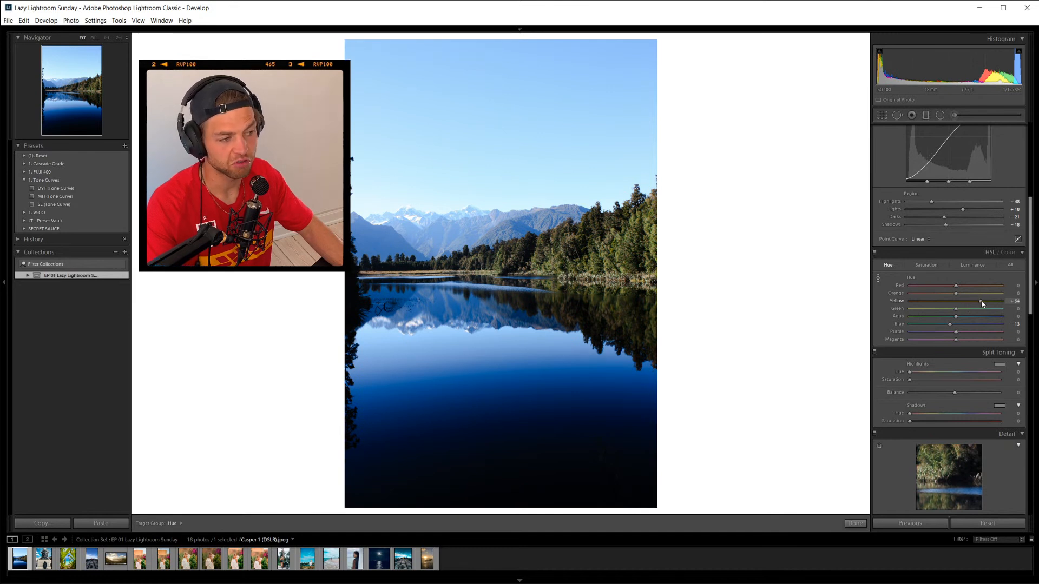
Set the lake photo's Yellow saturation to about -14 and its Green luminance to +18.
{"action": "left_click", "coordinate": [938, 269]}
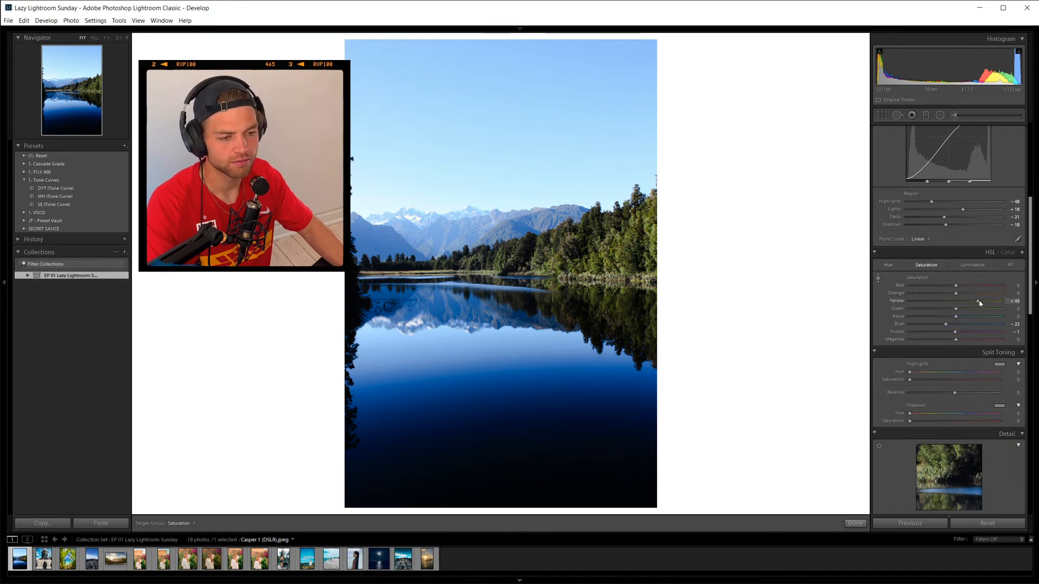
{"action": "left_click_drag", "start_coordinate": [979, 301], "coordinate": [943, 302]}
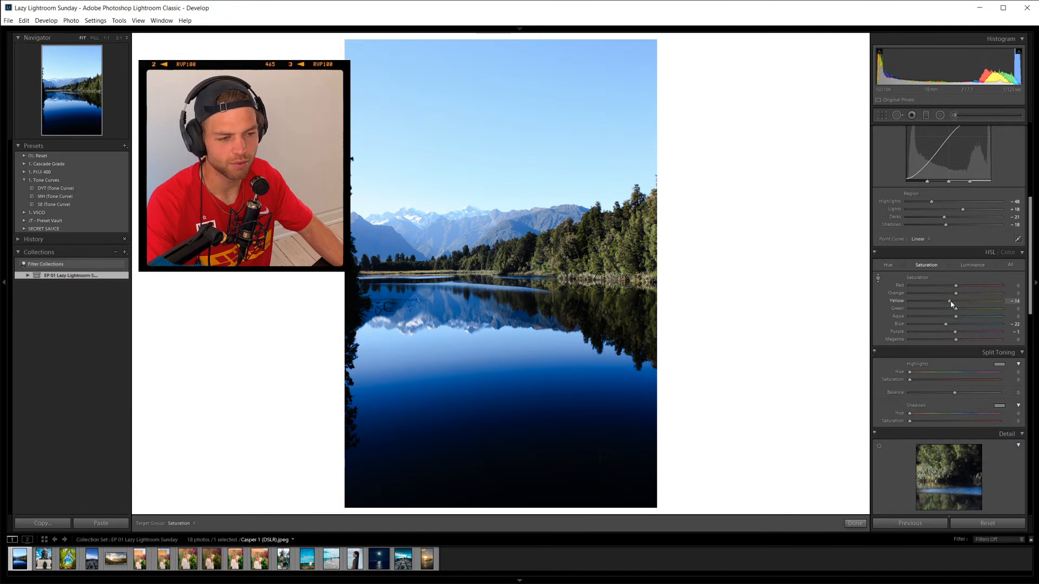
{"action": "left_click", "coordinate": [973, 265]}
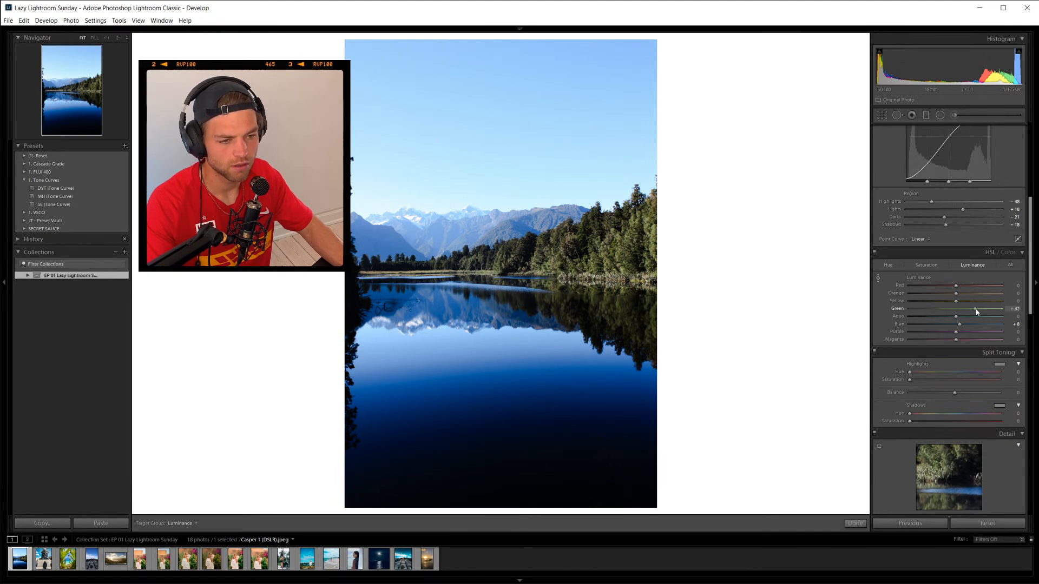
{"action": "left_click_drag", "start_coordinate": [966, 311], "coordinate": [963, 309]}
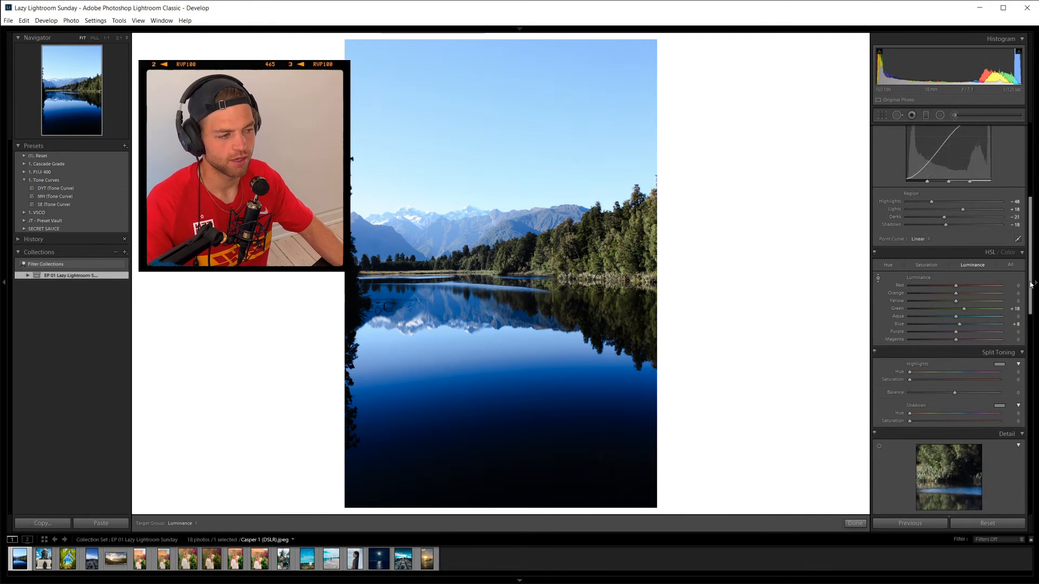
Set the lake photo's sharpening amount to 22 and bring the lens correction and transform settings into view.
{"action": "left_click_drag", "start_coordinate": [1031, 287], "coordinate": [1030, 334]}
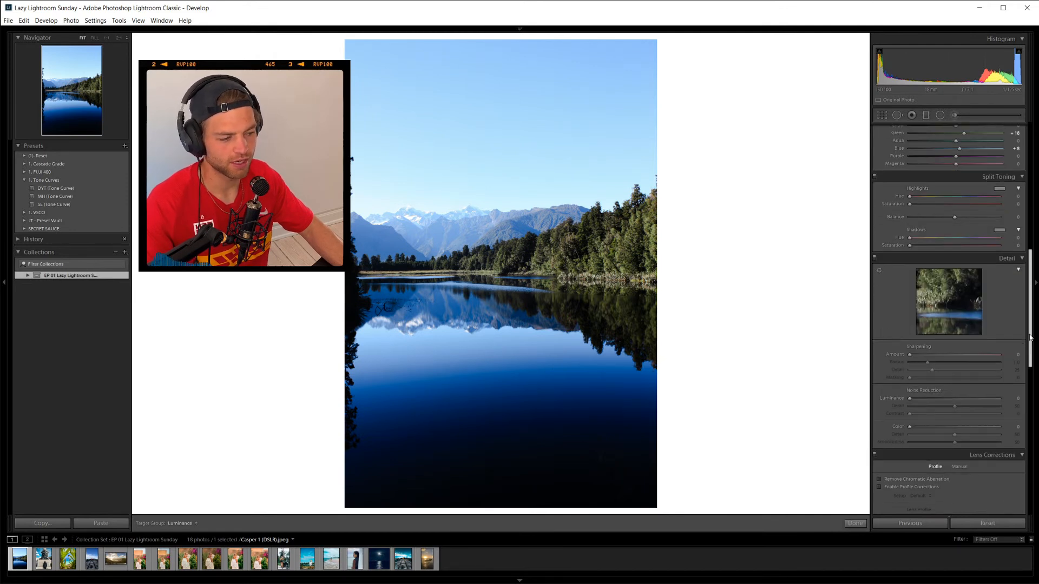
{"action": "left_click_drag", "start_coordinate": [911, 357], "coordinate": [923, 358]}
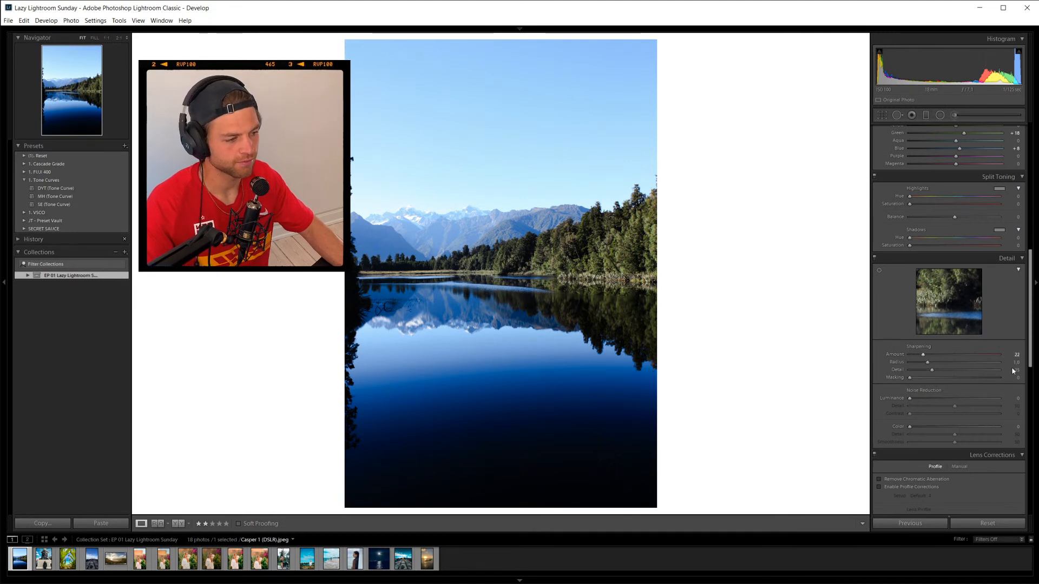
{"action": "left_click_drag", "start_coordinate": [1030, 333], "coordinate": [1030, 359]}
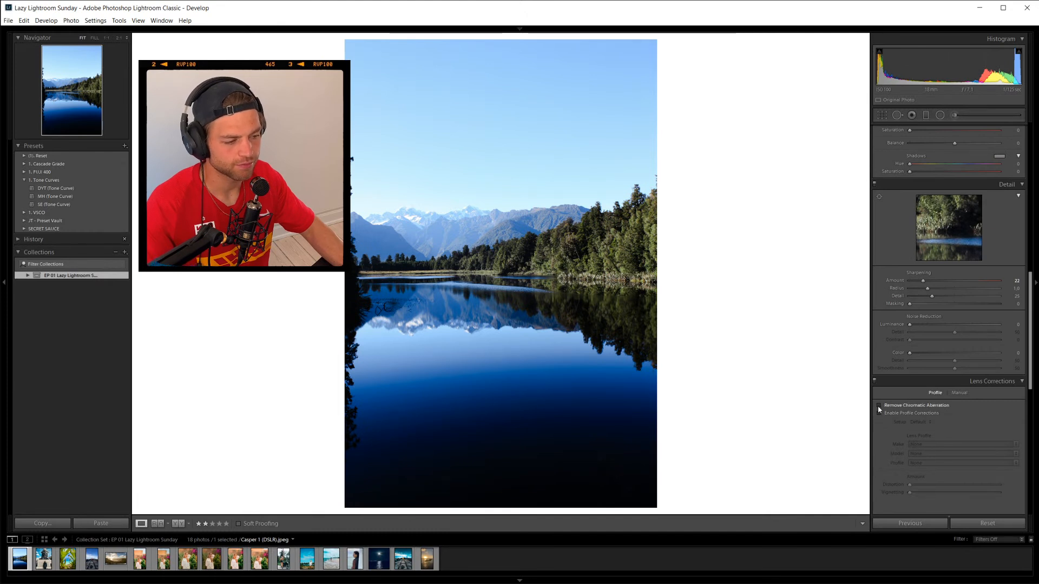
{"action": "scroll", "coordinate": [1032, 399], "scroll_direction": "down", "scroll_amount": 6}
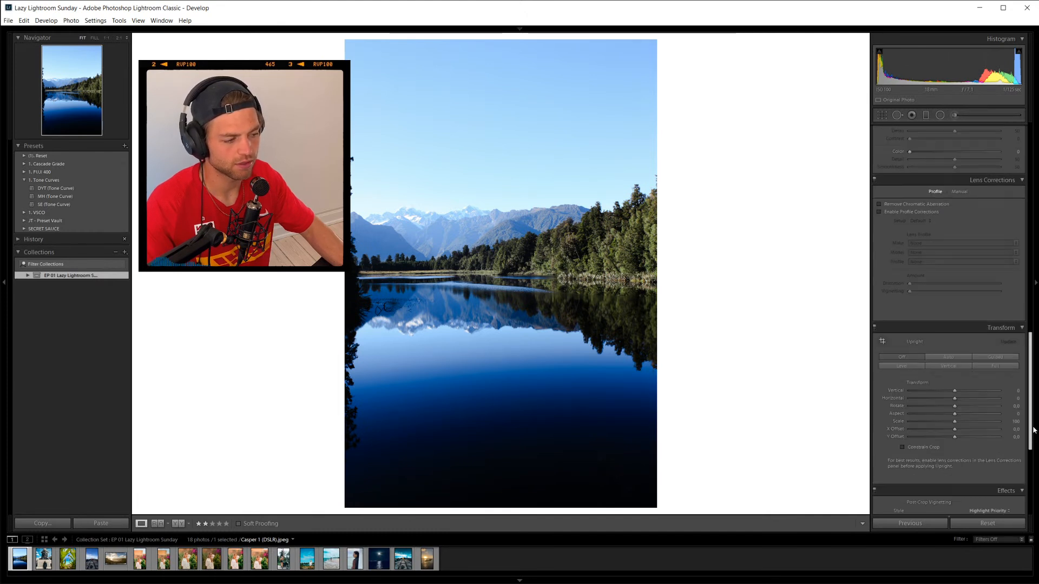
Draw a slanted graduated filter over the lake, fading upward from the dark foreground water, and centre it on the water.
{"action": "left_click_drag", "start_coordinate": [1031, 461], "coordinate": [1031, 453]}
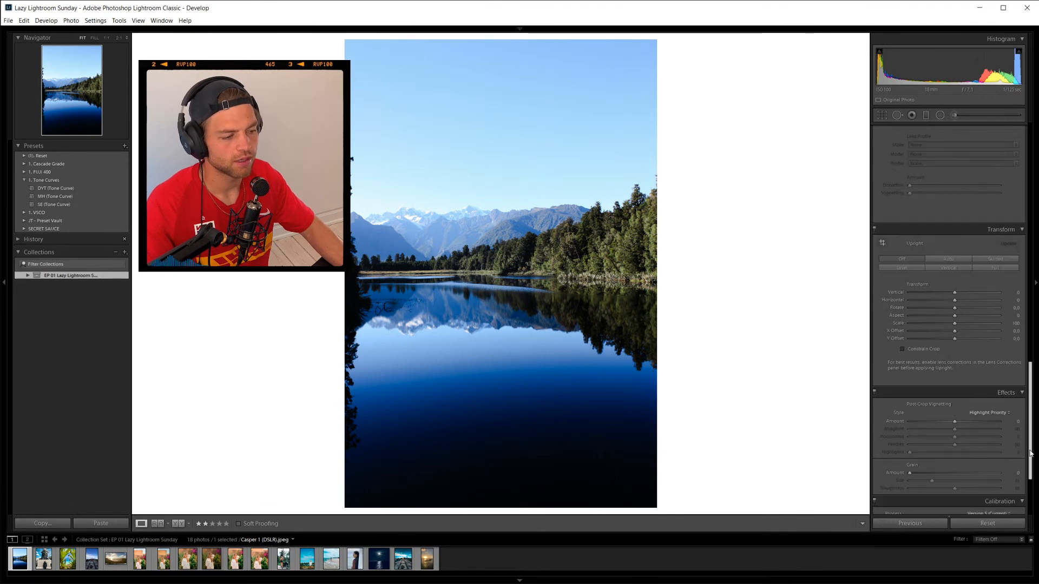
{"action": "left_click_drag", "start_coordinate": [1028, 404], "coordinate": [1035, 195]}
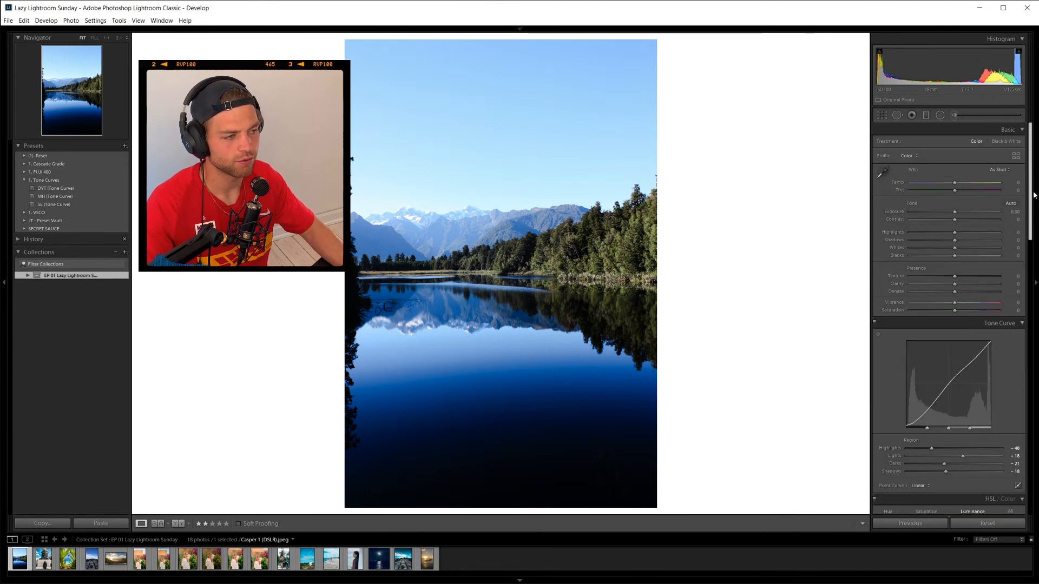
{"action": "left_click", "coordinate": [926, 115]}
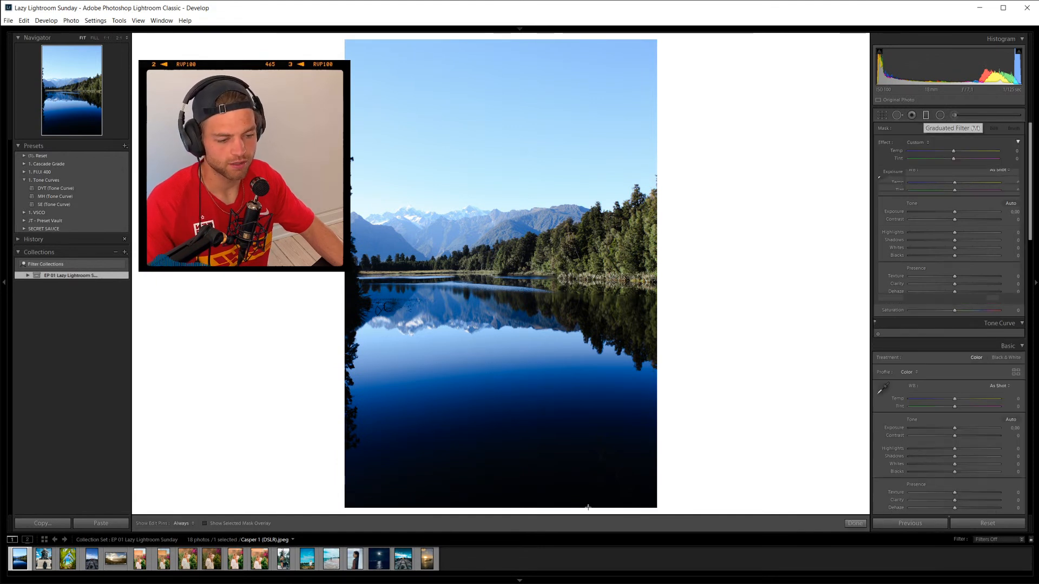
{"action": "left_click_drag", "start_coordinate": [567, 472], "coordinate": [515, 313]}
{"action": "left_click_drag", "start_coordinate": [559, 406], "coordinate": [518, 381]}
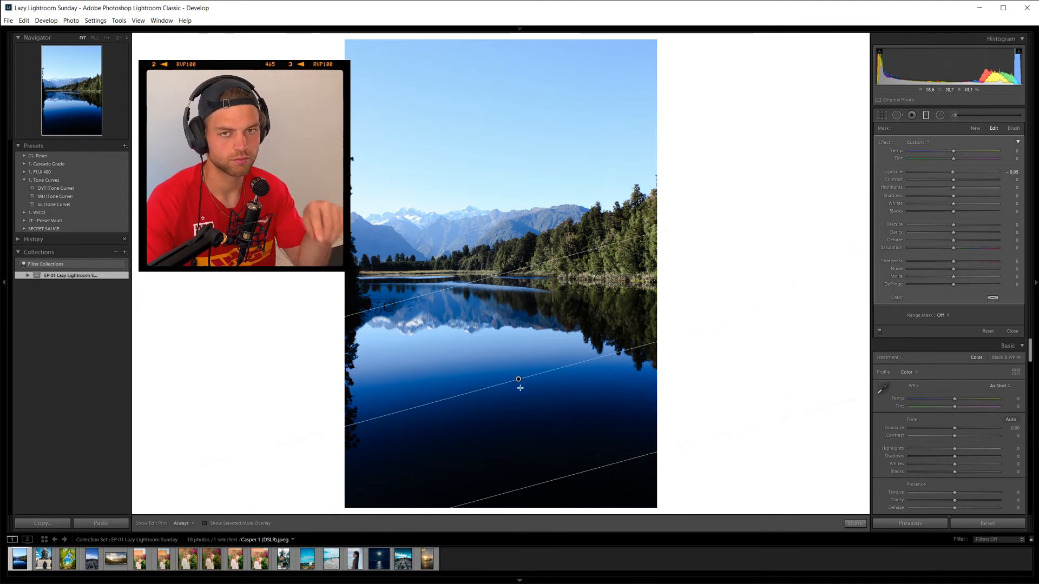
Toggle the graduated filter's mask overlay on and off to check which part of the lake it covers.
{"action": "key", "text": "o"}
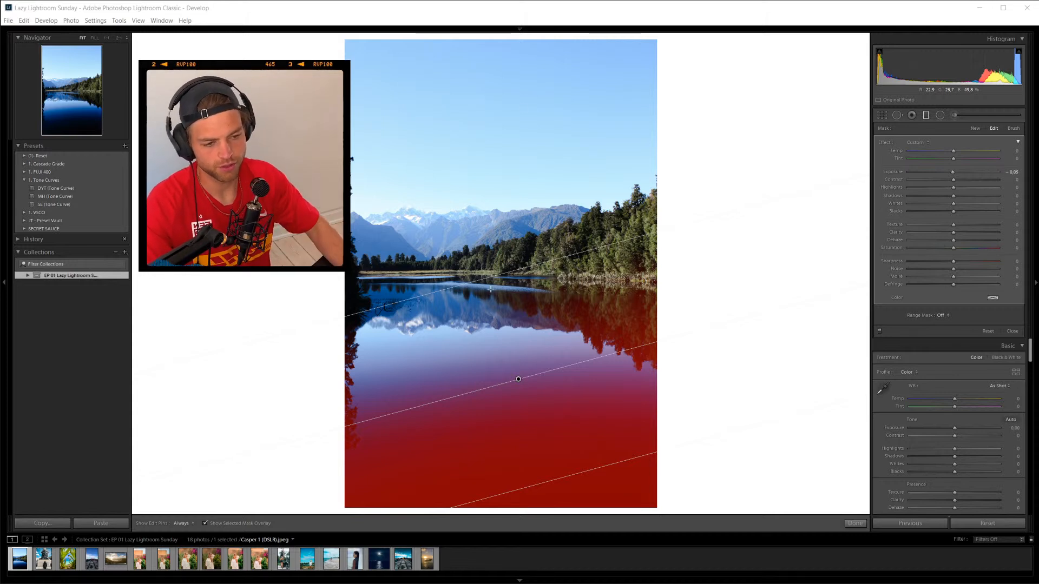
{"action": "key", "text": "o"}
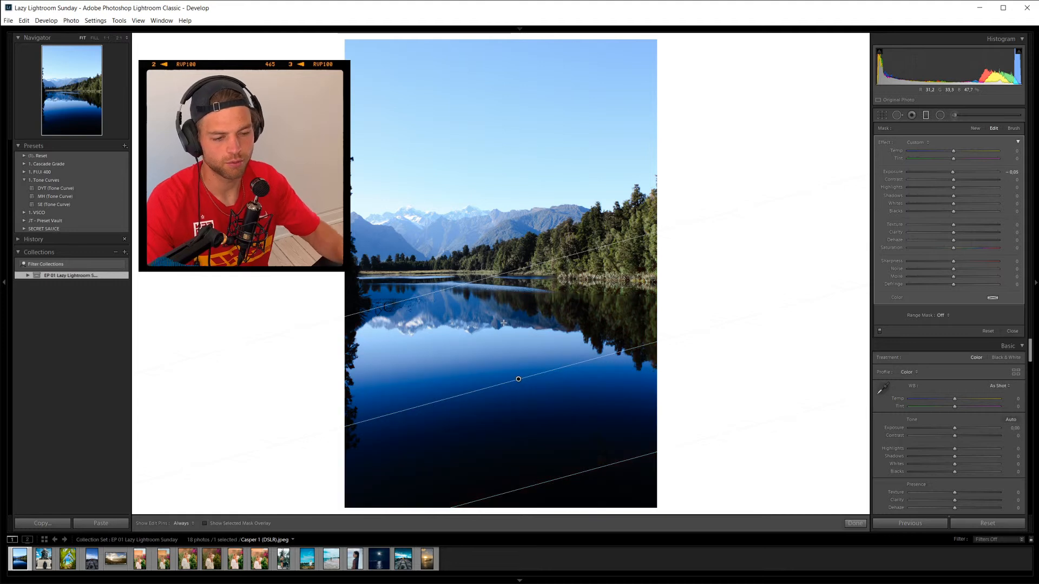
{"action": "key", "text": "o"}
{"action": "key", "text": "o"}
{"action": "key", "text": "o"}
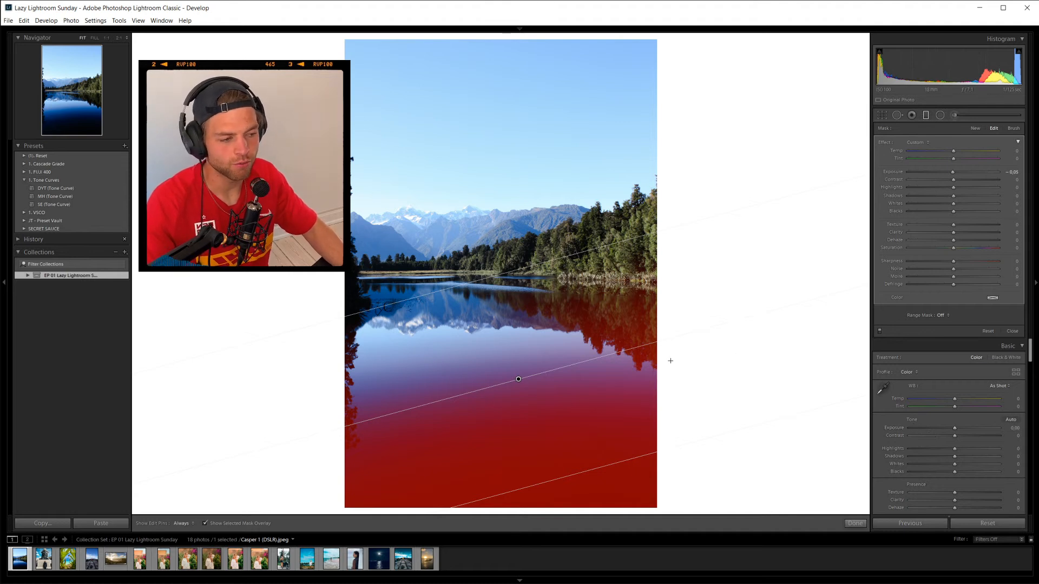
{"action": "key", "text": "o"}
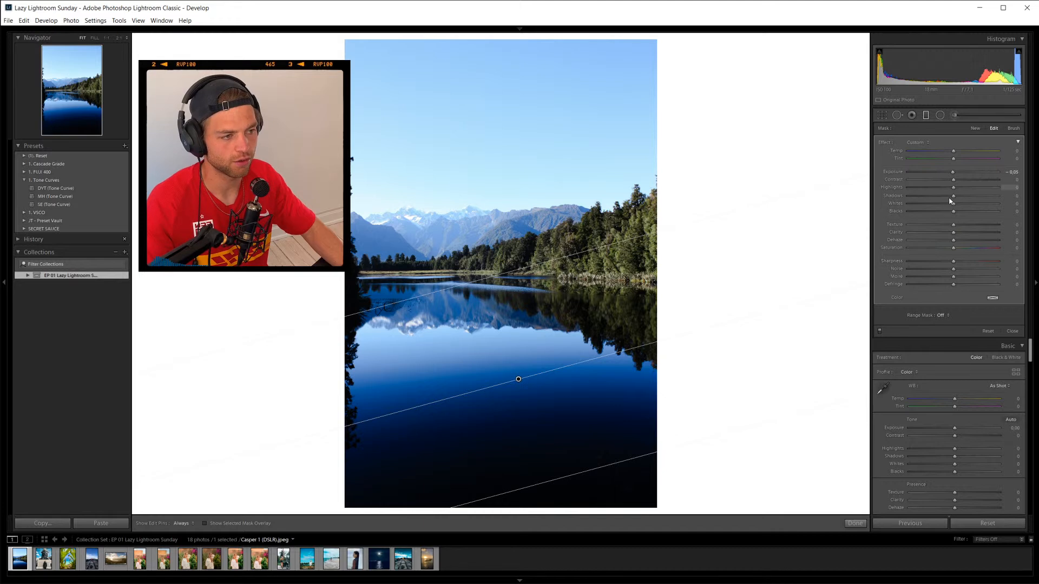
Reset the graduated filter's exposure, set it to 0.56, raise the shadows to brighten the dark water, and finish the filter.
{"action": "double_click", "coordinate": [909, 175]}
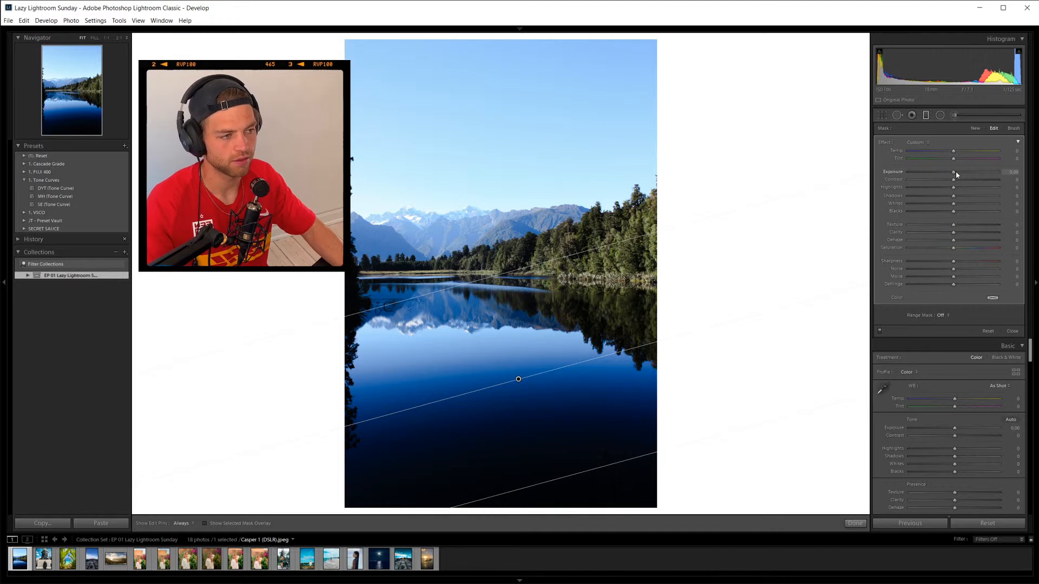
{"action": "left_click_drag", "start_coordinate": [956, 174], "coordinate": [962, 175]}
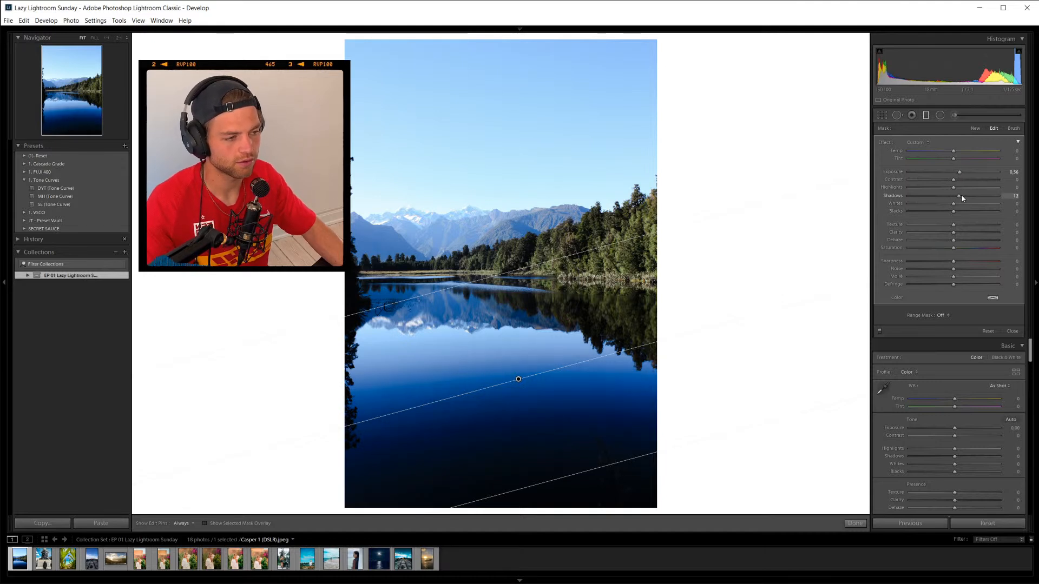
{"action": "left_click_drag", "start_coordinate": [962, 197], "coordinate": [964, 196]}
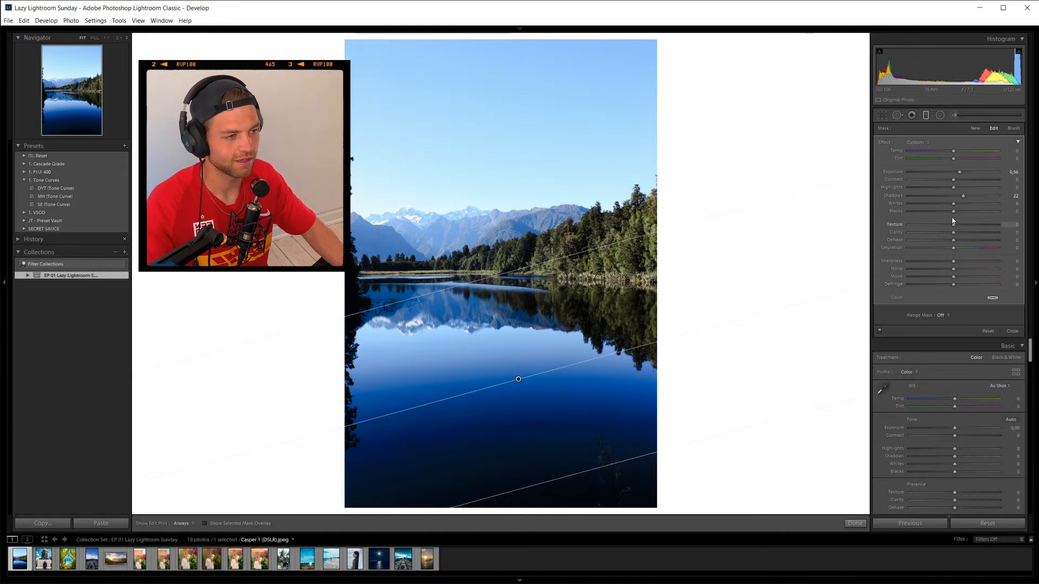
{"action": "left_click_drag", "start_coordinate": [963, 196], "coordinate": [970, 199]}
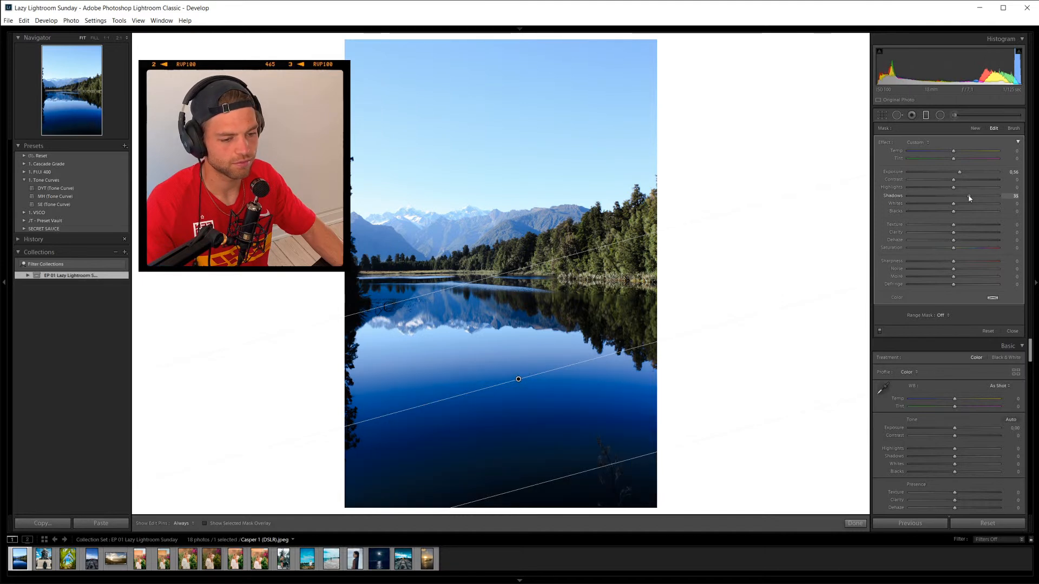
{"action": "left_click", "coordinate": [855, 524]}
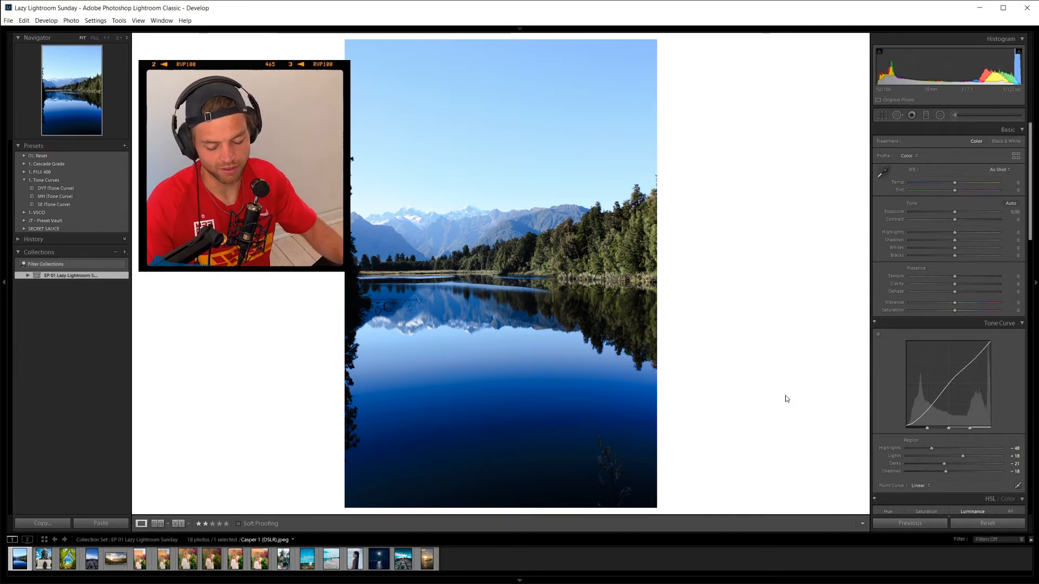
Crop the photo to a 5 x 7 aspect ratio, tightening the frame to remove the darkest water at the bottom.
{"action": "key", "text": "r"}
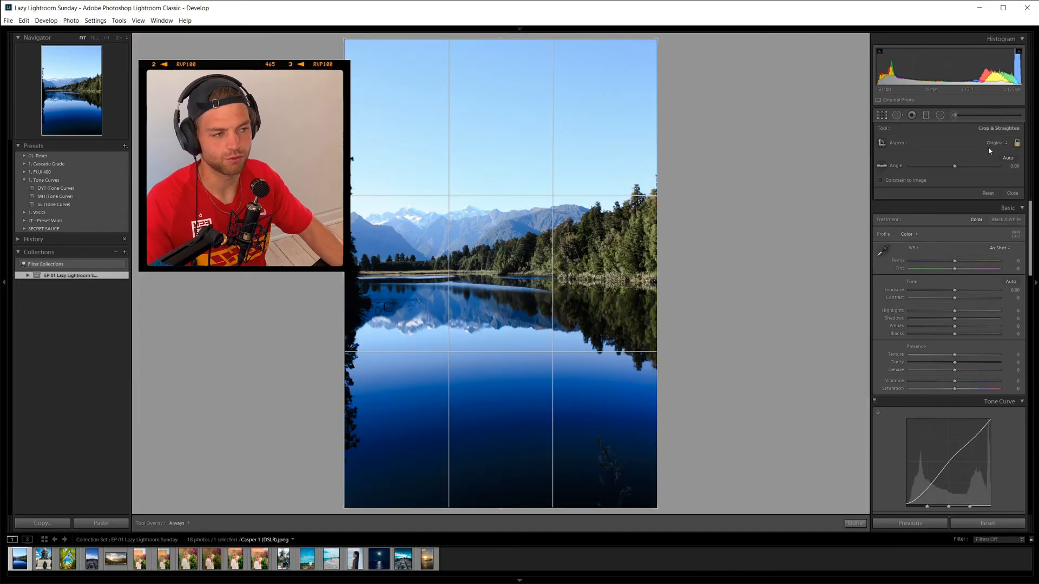
{"action": "left_click", "coordinate": [993, 145]}
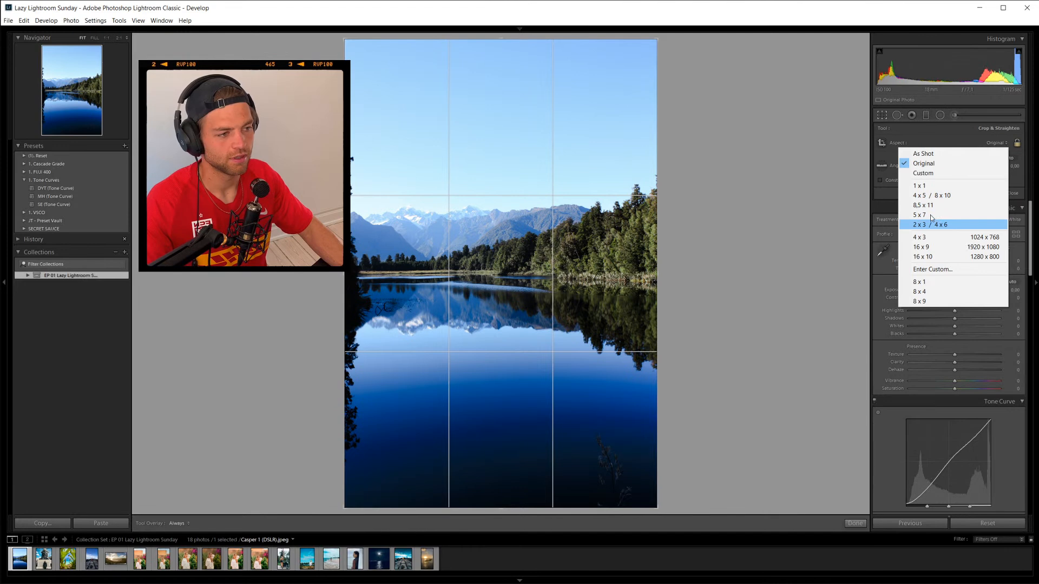
{"action": "left_click", "coordinate": [931, 215]}
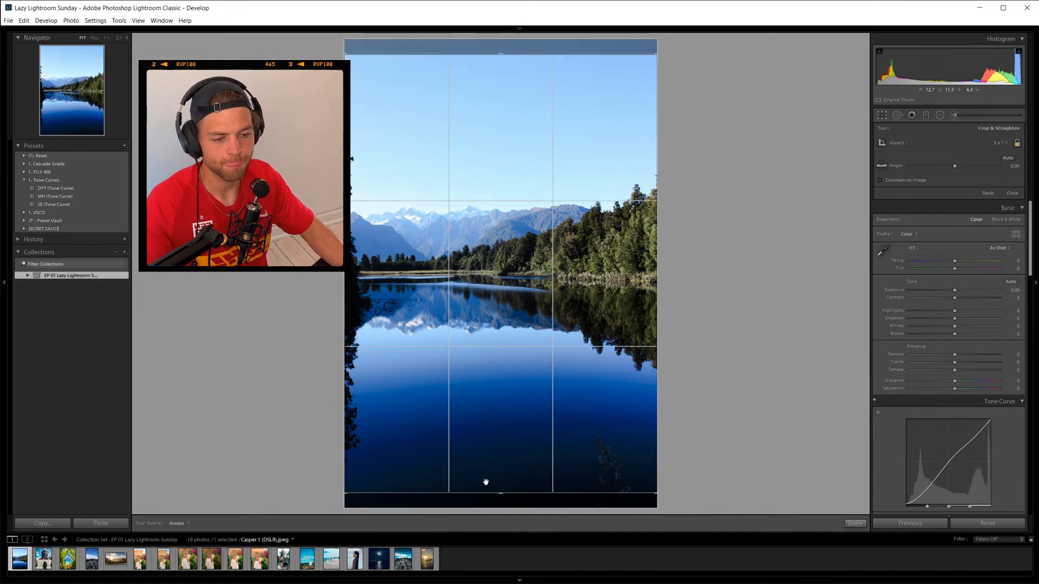
{"action": "left_click_drag", "start_coordinate": [501, 493], "coordinate": [503, 459]}
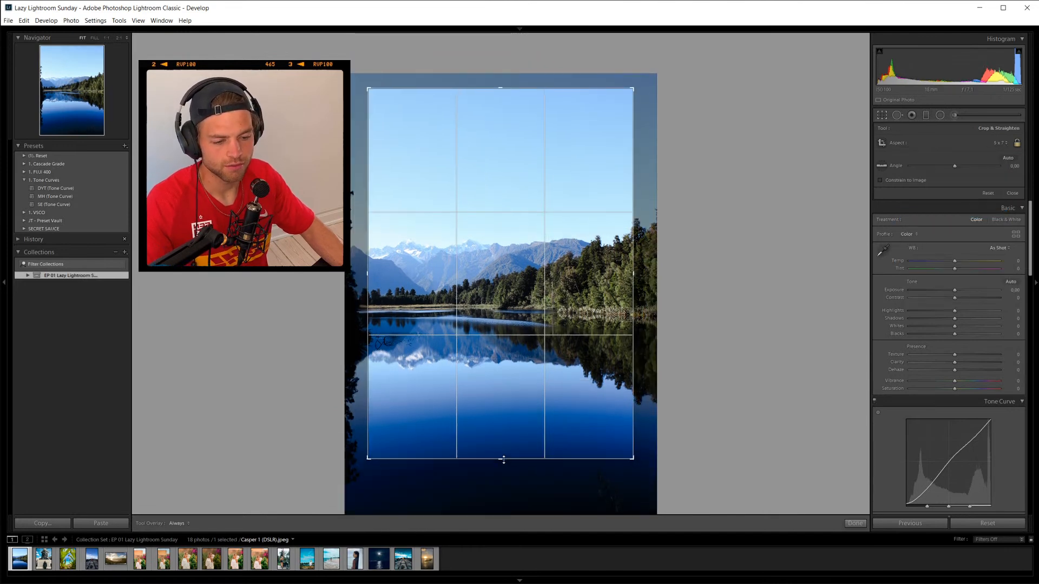
{"action": "key", "text": "Return"}
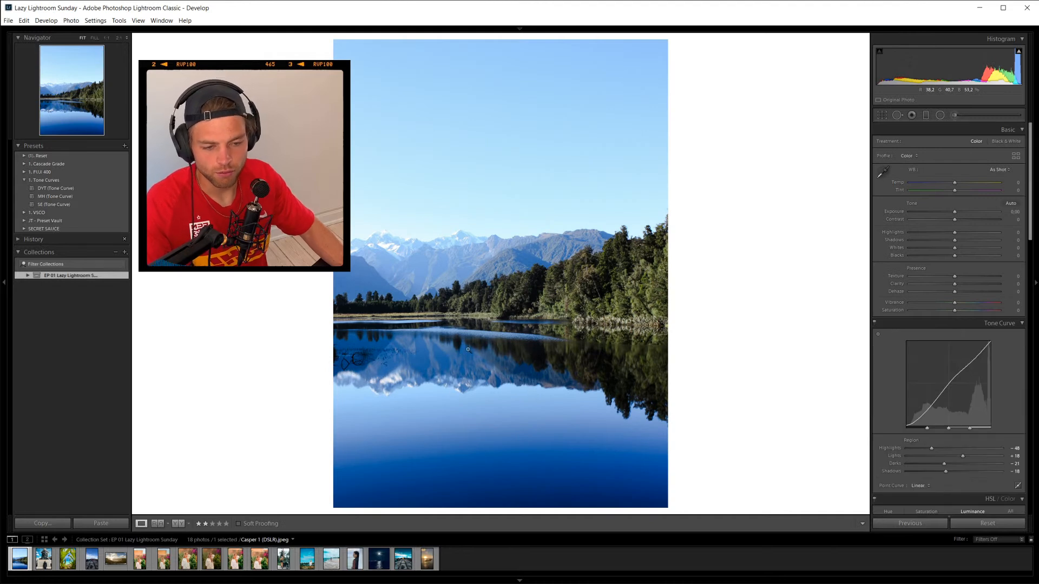
Reposition the photo within the 5 x 7 crop and enlarge the frame to reach the photo's right edge.
{"action": "key", "text": "r"}
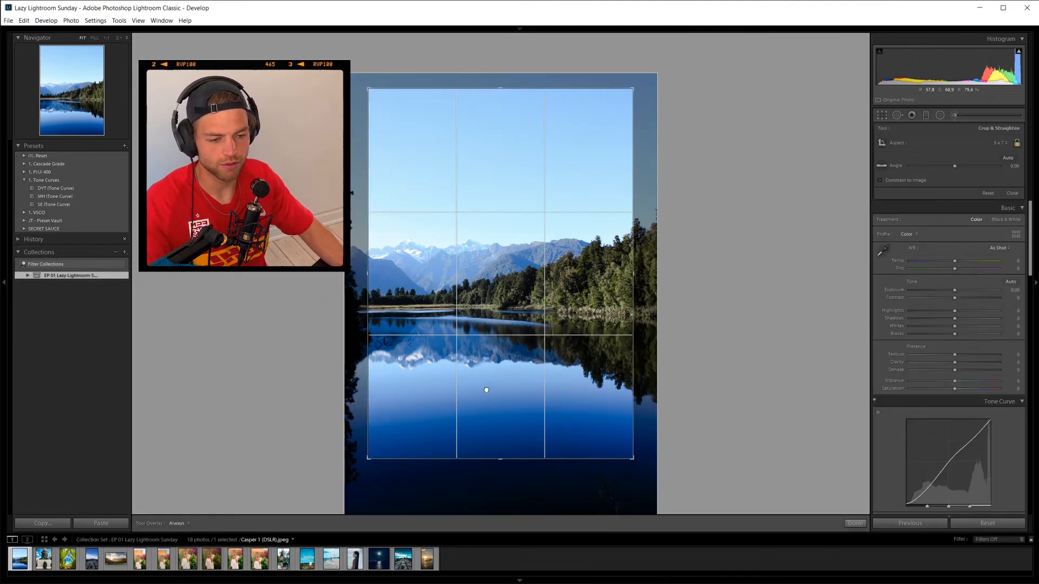
{"action": "left_click_drag", "start_coordinate": [487, 390], "coordinate": [535, 381]}
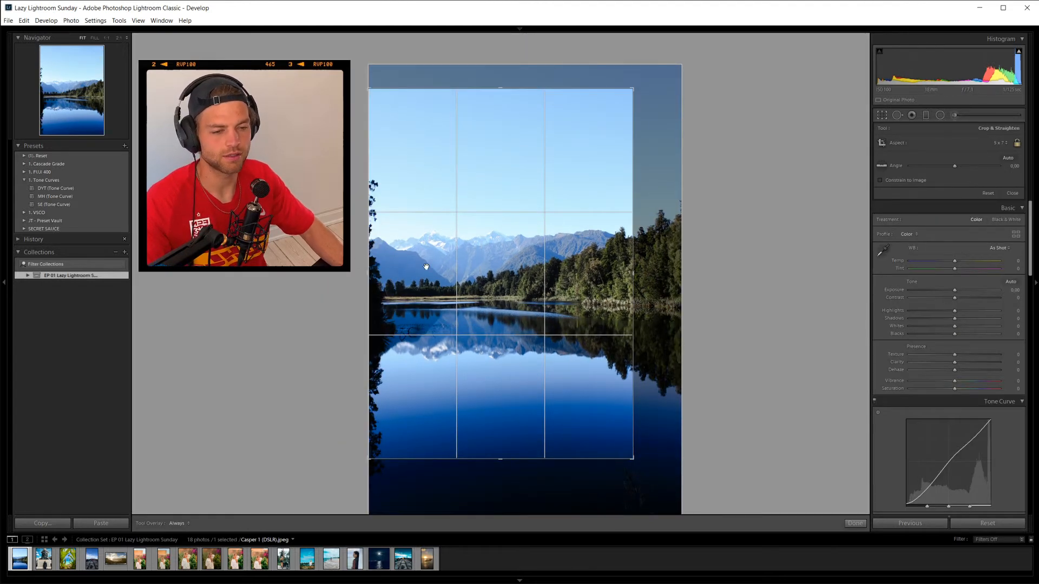
{"action": "key", "text": "Return"}
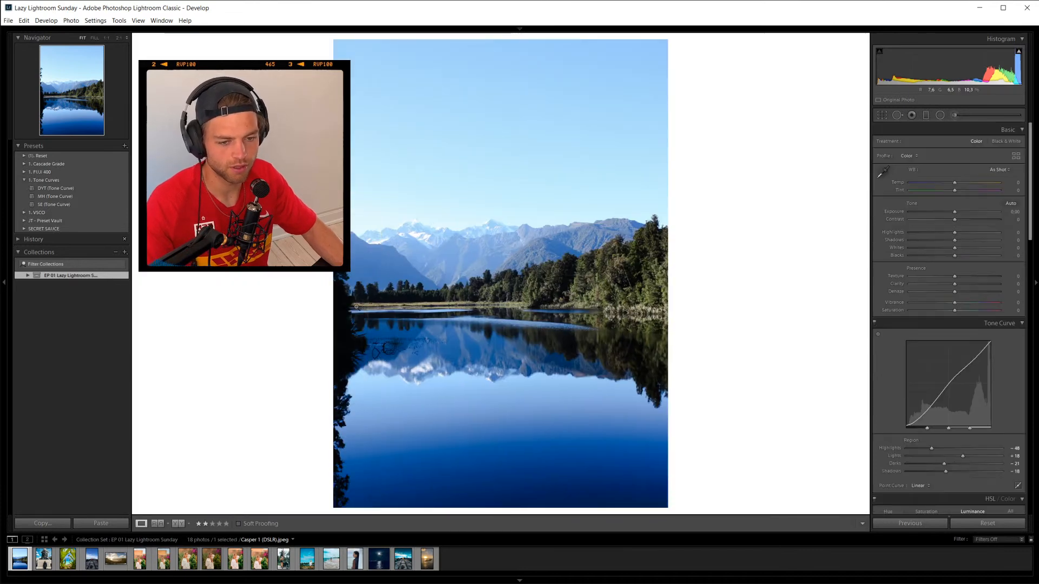
{"action": "key", "text": "r"}
{"action": "left_click_drag", "start_coordinate": [506, 306], "coordinate": [477, 303]}
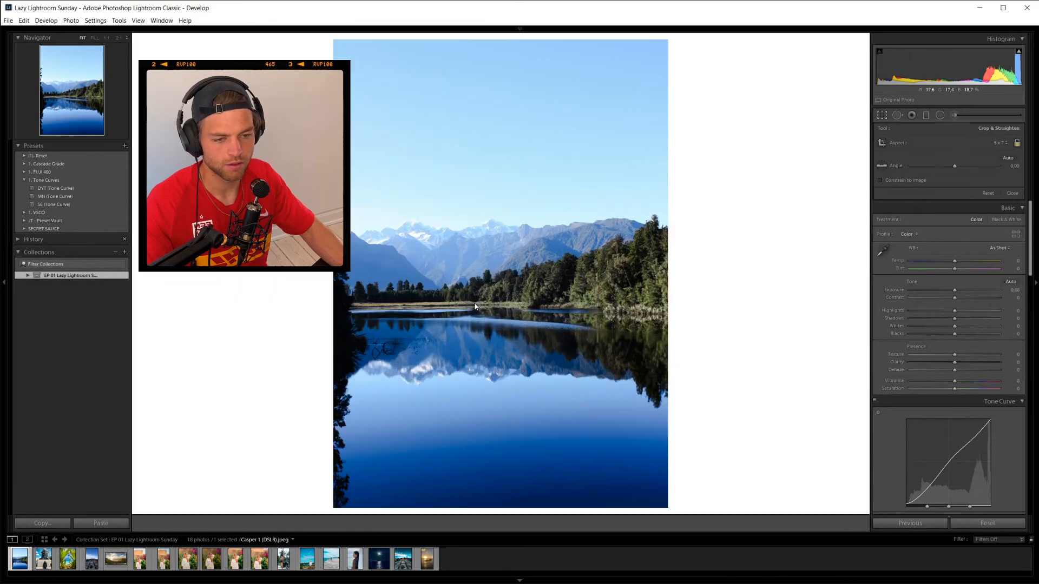
{"action": "key", "text": "Return"}
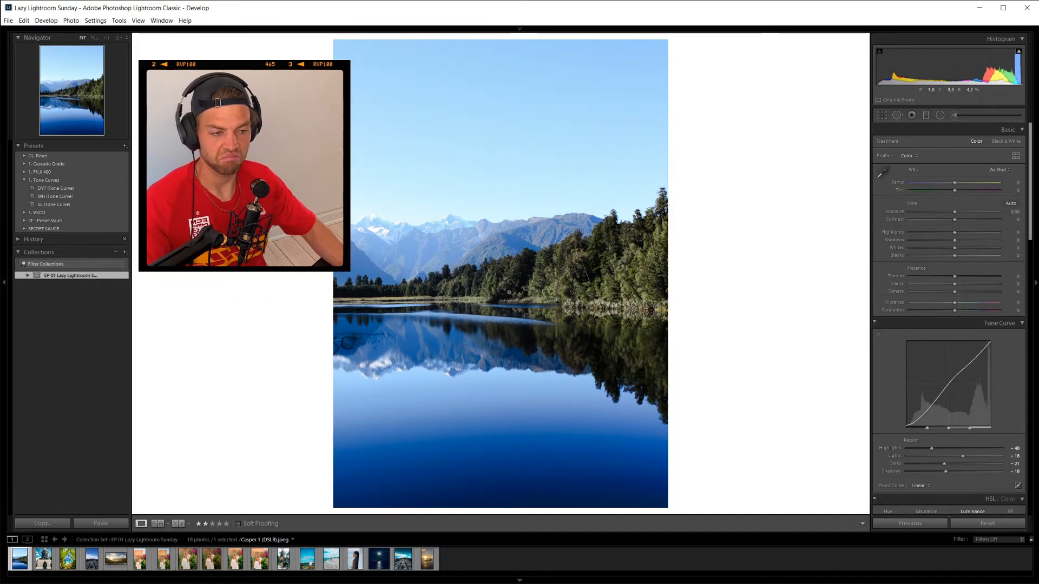
{"action": "key", "text": "r"}
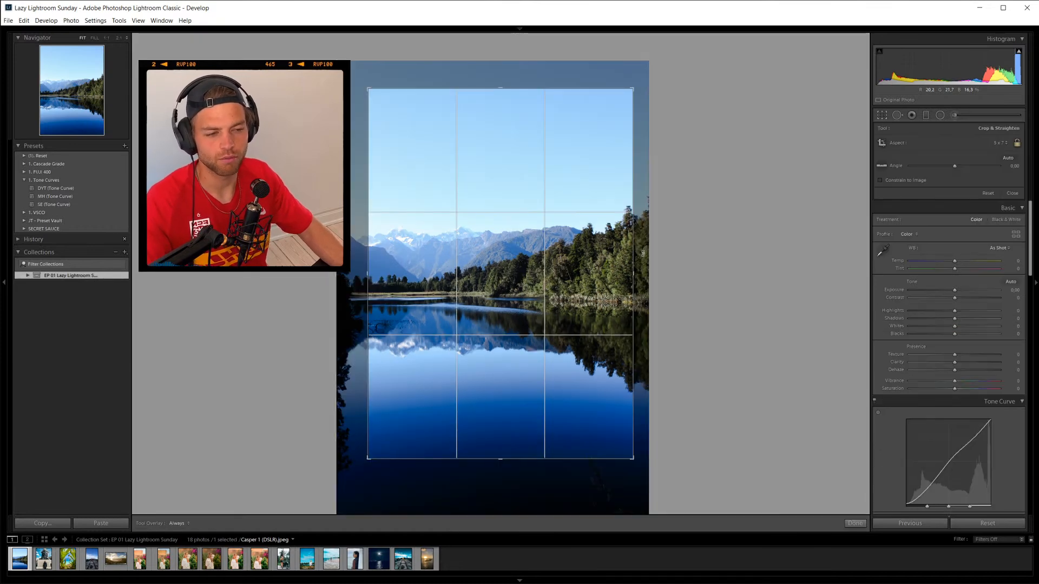
{"action": "key", "text": "Return"}
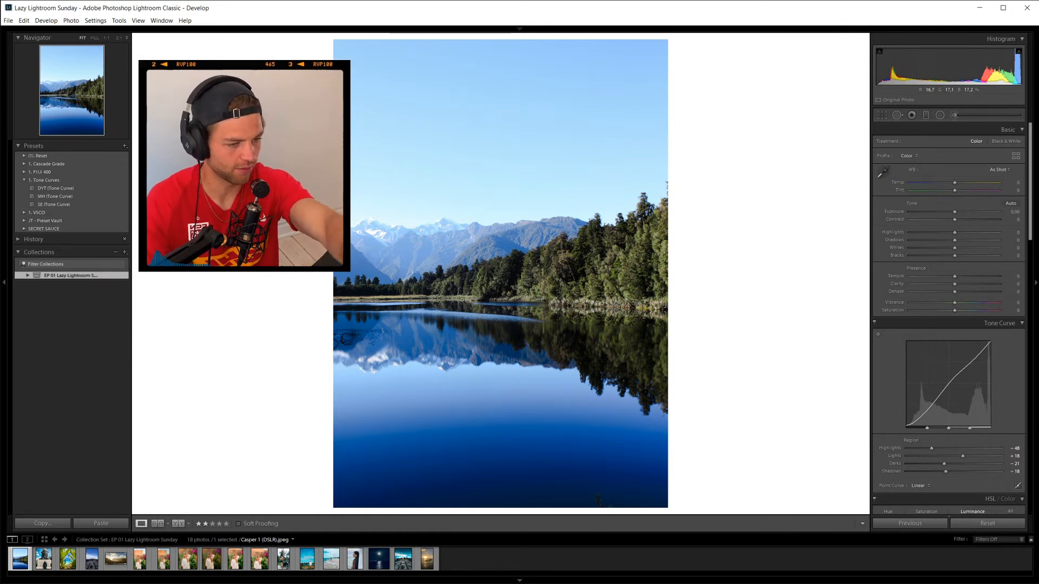
Recrop the photo to a 1 x 1 square and shift it so the shoreline sits near the middle of the frame.
{"action": "key", "text": "r"}
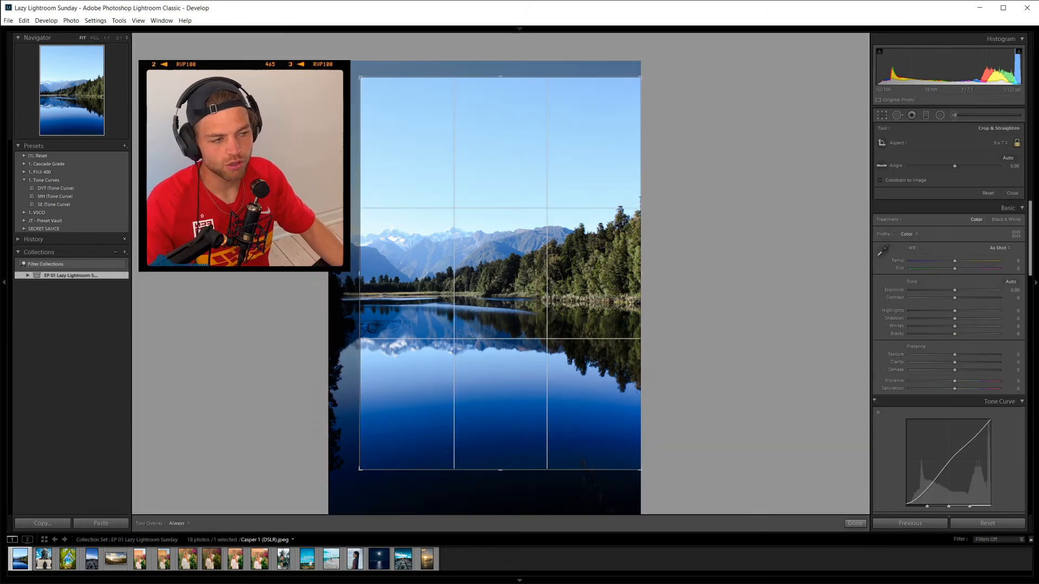
{"action": "left_click", "coordinate": [1001, 144]}
{"action": "left_click", "coordinate": [920, 194]}
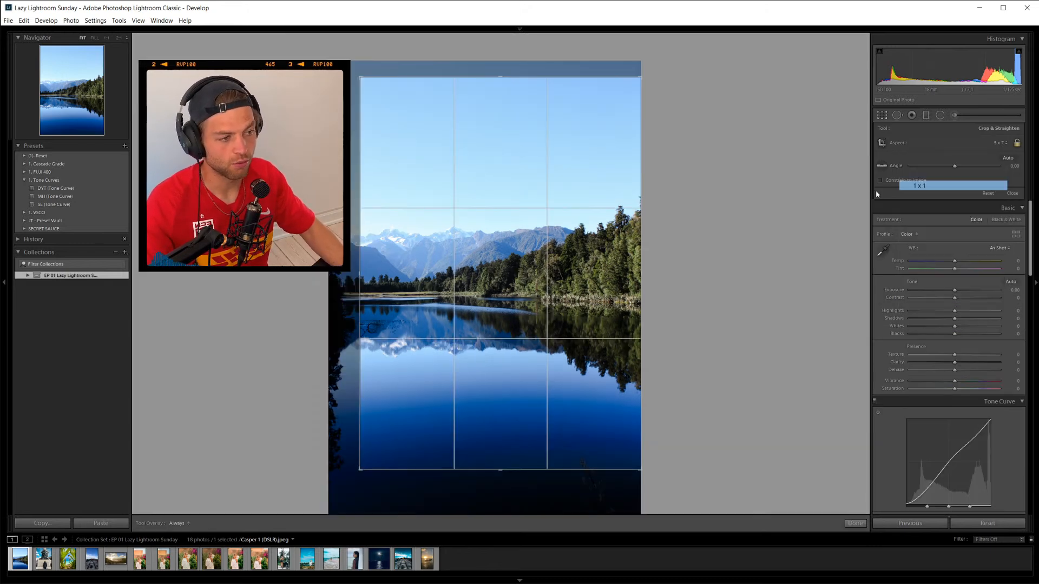
{"action": "left_click_drag", "start_coordinate": [504, 344], "coordinate": [502, 325]}
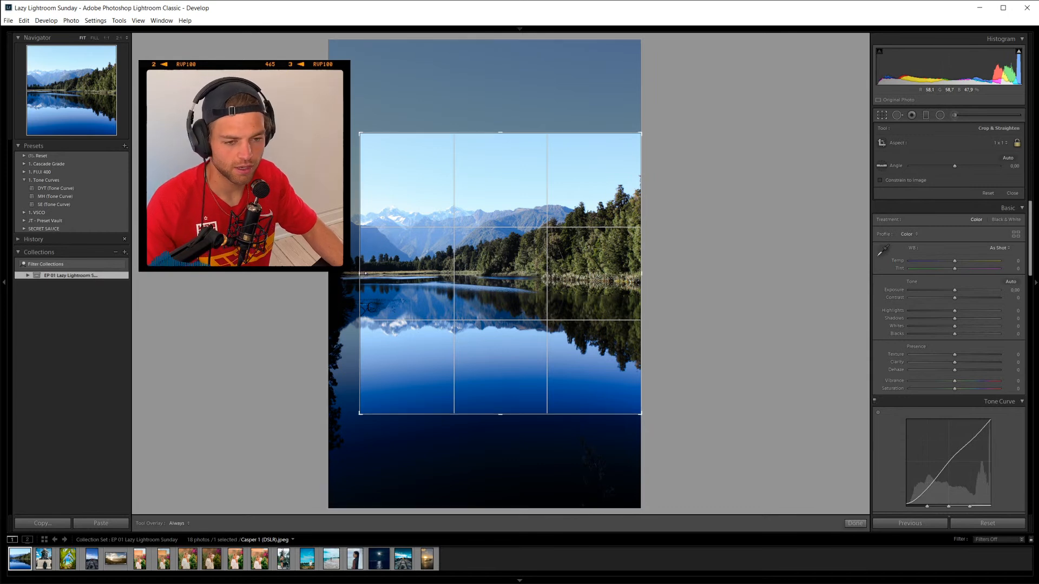
{"action": "key", "text": "Return"}
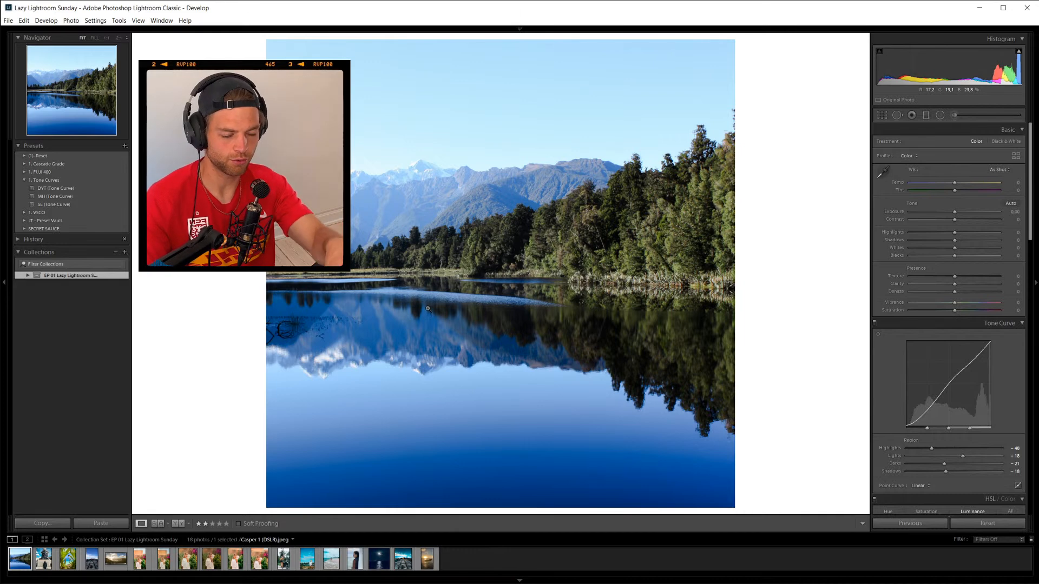
{"action": "key", "text": "r"}
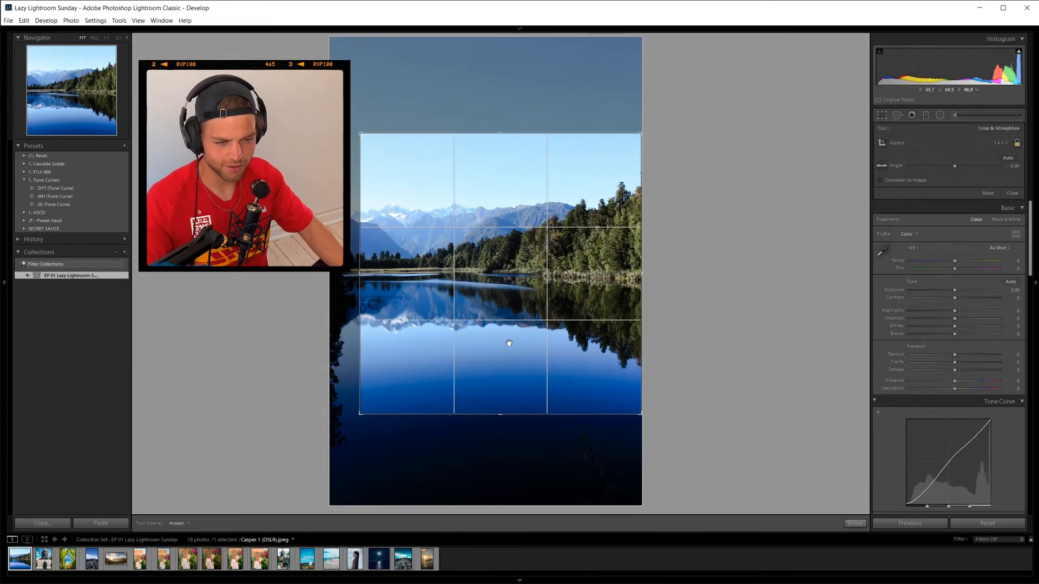
{"action": "left_click_drag", "start_coordinate": [509, 346], "coordinate": [508, 350]}
{"action": "key", "text": "Return"}
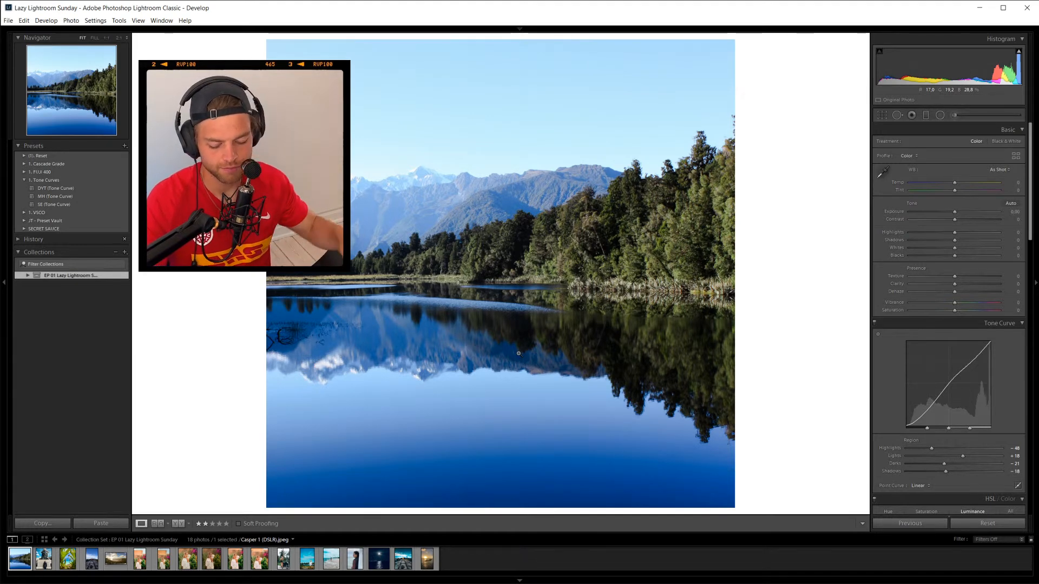
Recrop the lake photo to 4 x 5 / 8 x 10, enlarge the crop frame downward and upward, and apply the crop.
{"action": "key", "text": "r"}
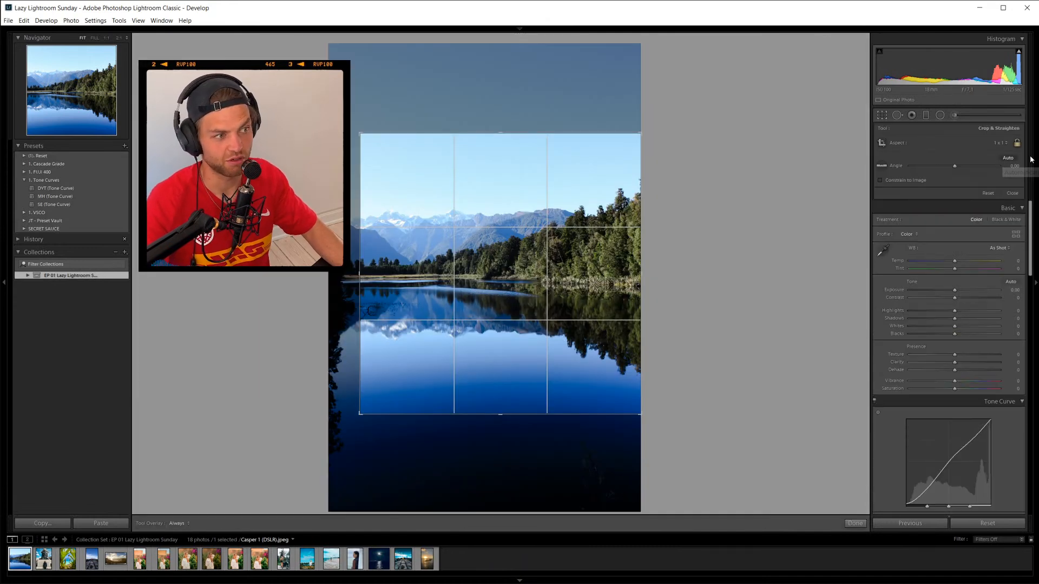
{"action": "left_click", "coordinate": [1000, 142]}
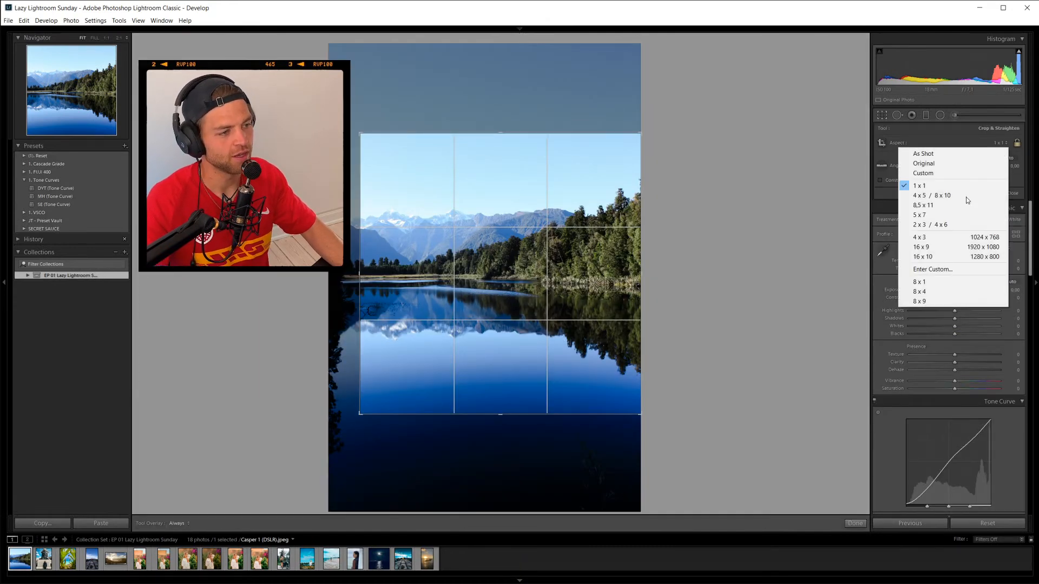
{"action": "left_click", "coordinate": [936, 215]}
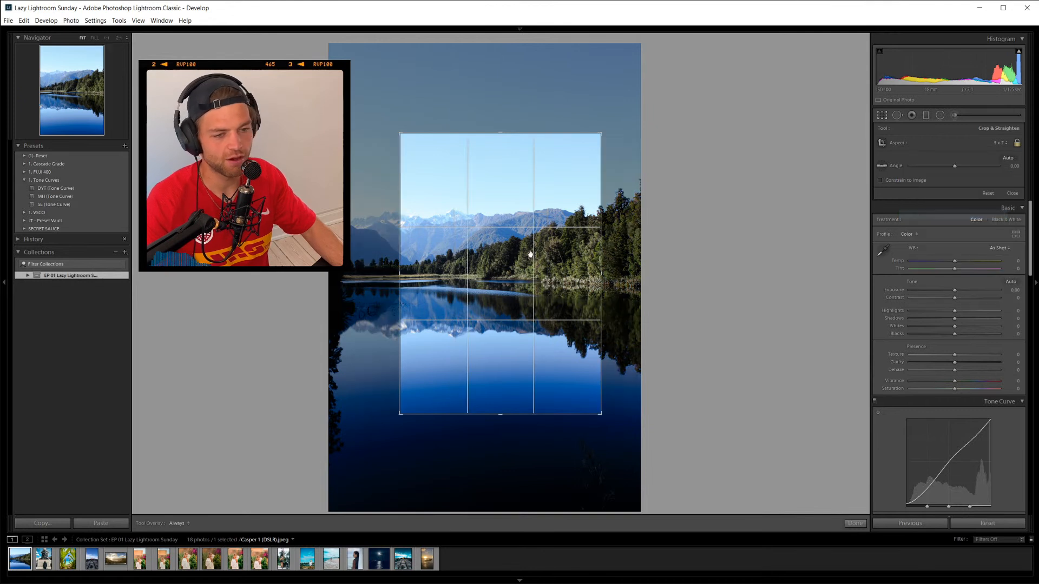
{"action": "left_click", "coordinate": [1000, 143]}
{"action": "left_click", "coordinate": [936, 195]}
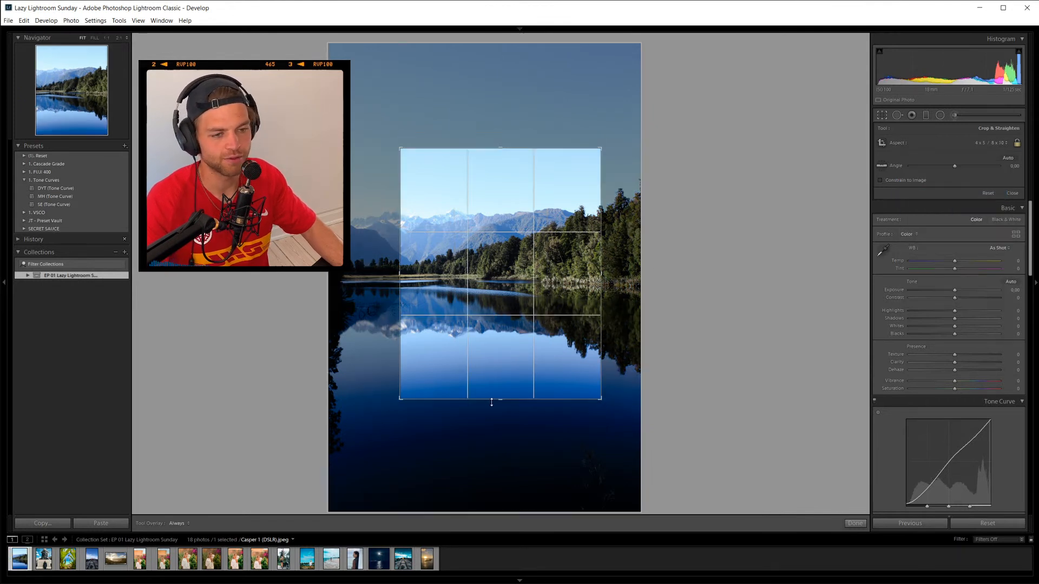
{"action": "left_click_drag", "start_coordinate": [493, 401], "coordinate": [499, 420]}
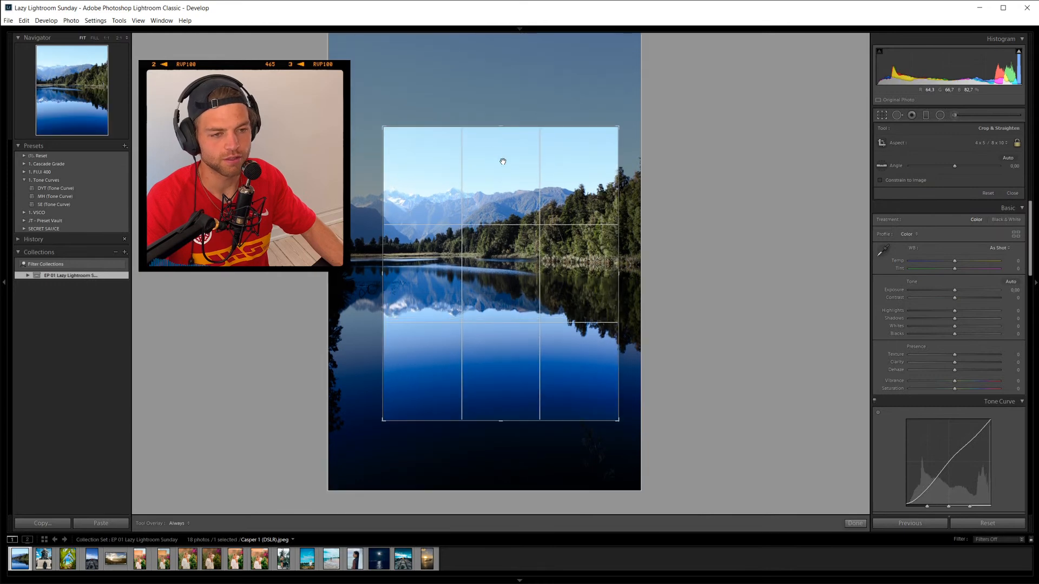
{"action": "left_click_drag", "start_coordinate": [495, 127], "coordinate": [536, 82]}
{"action": "double_click", "coordinate": [541, 262]}
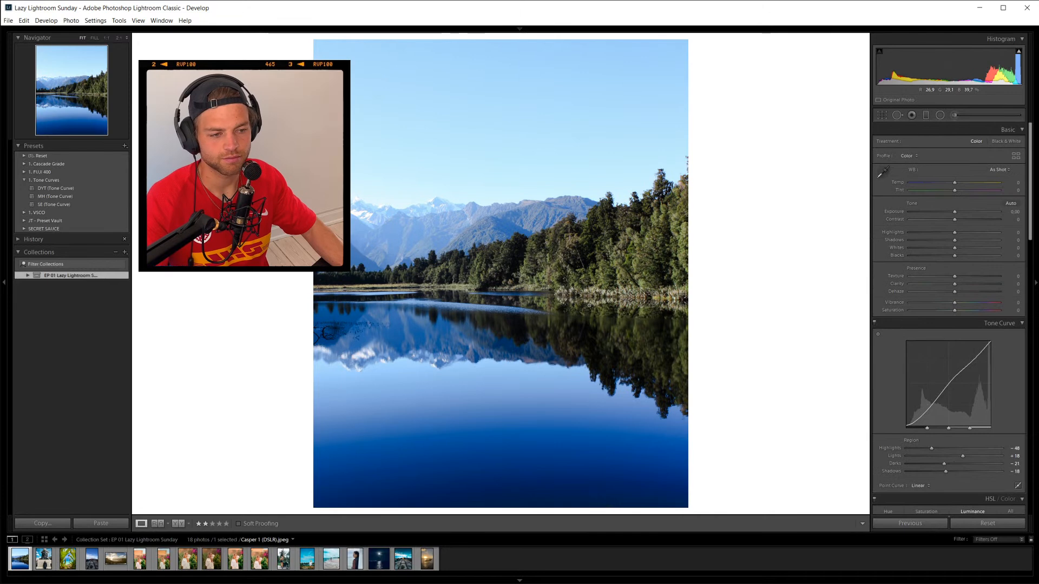
Tighten the 4 x 5 crop of the lake photo slightly from its side and apply it.
{"action": "key", "text": "r"}
{"action": "left_click_drag", "start_coordinate": [642, 272], "coordinate": [625, 274]}
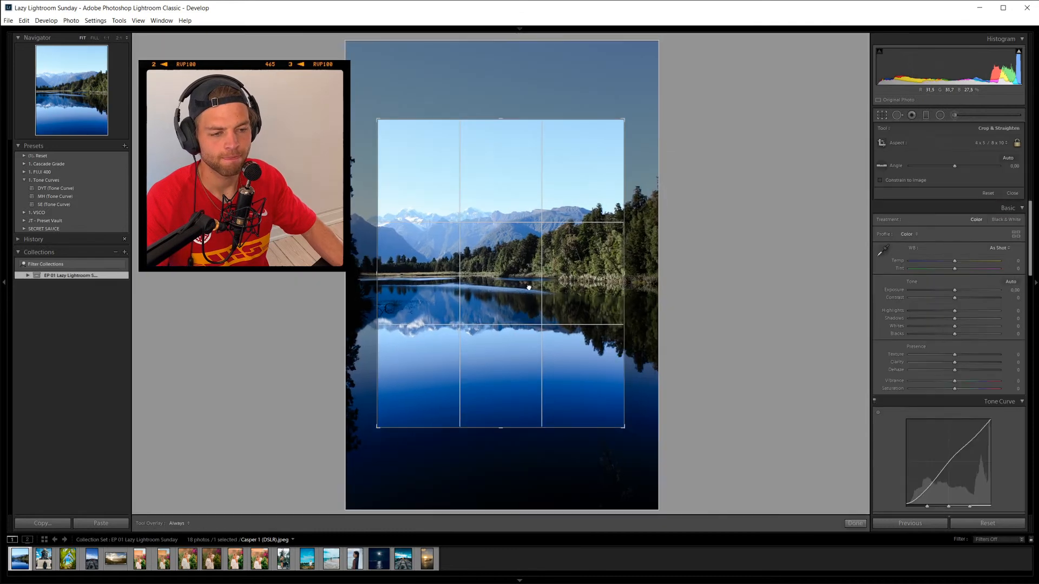
{"action": "key", "text": "Return"}
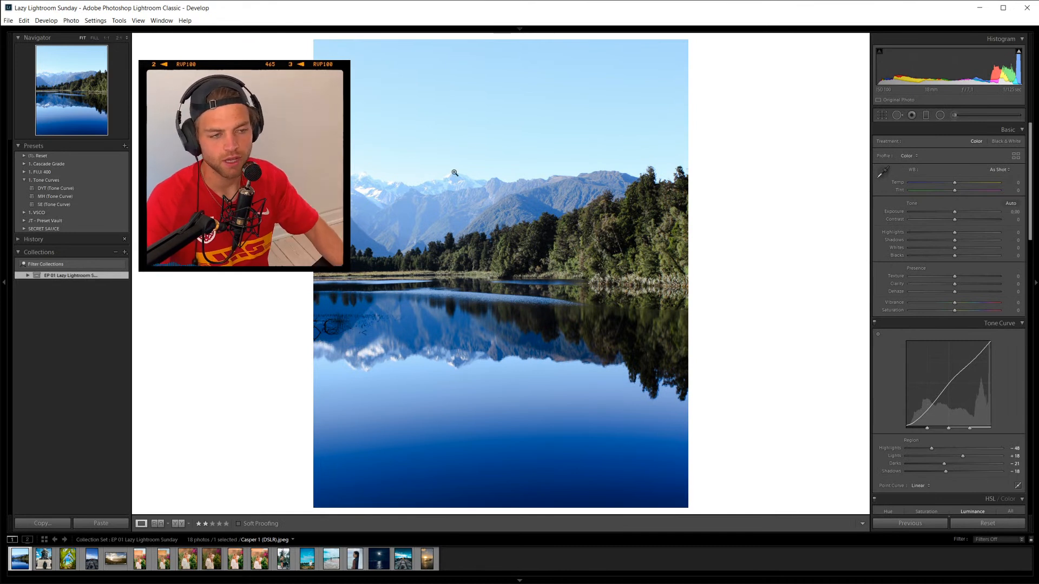
Export the cropped lake photo with the Export PM user preset.
{"action": "right_click", "coordinate": [539, 356]}
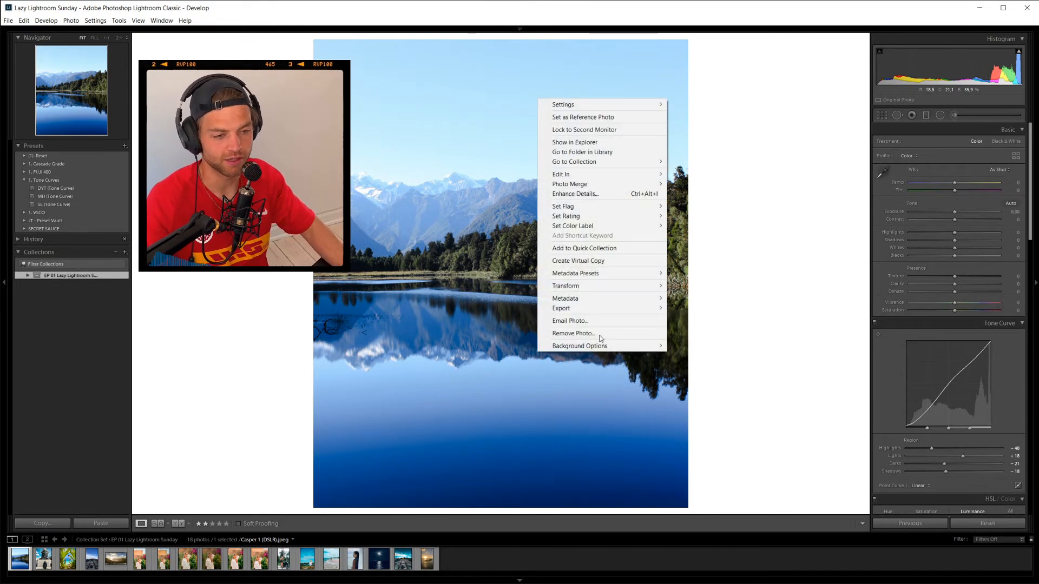
{"action": "mouse_move", "coordinate": [622, 308]}
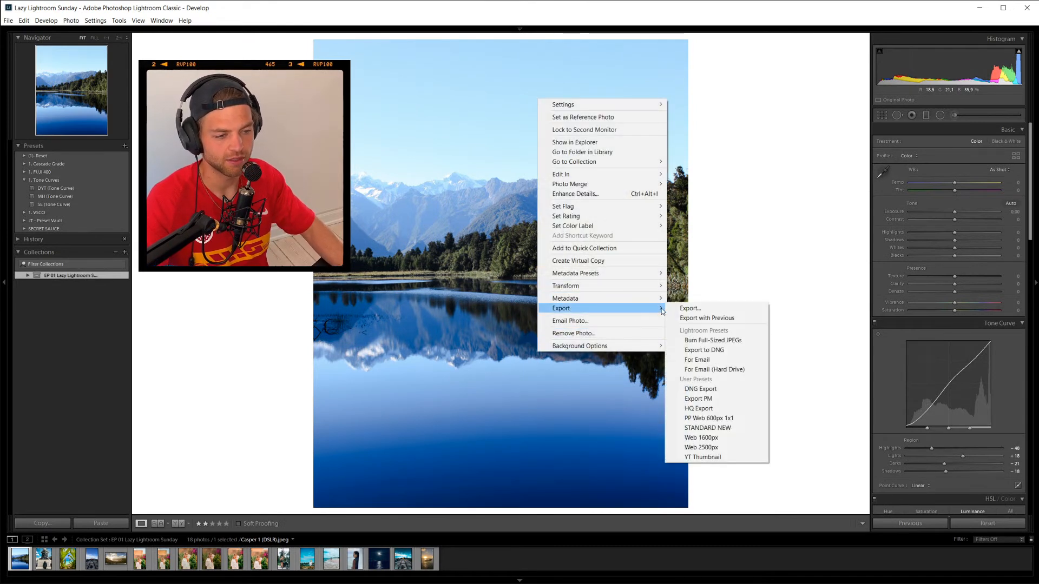
{"action": "left_click", "coordinate": [713, 398]}
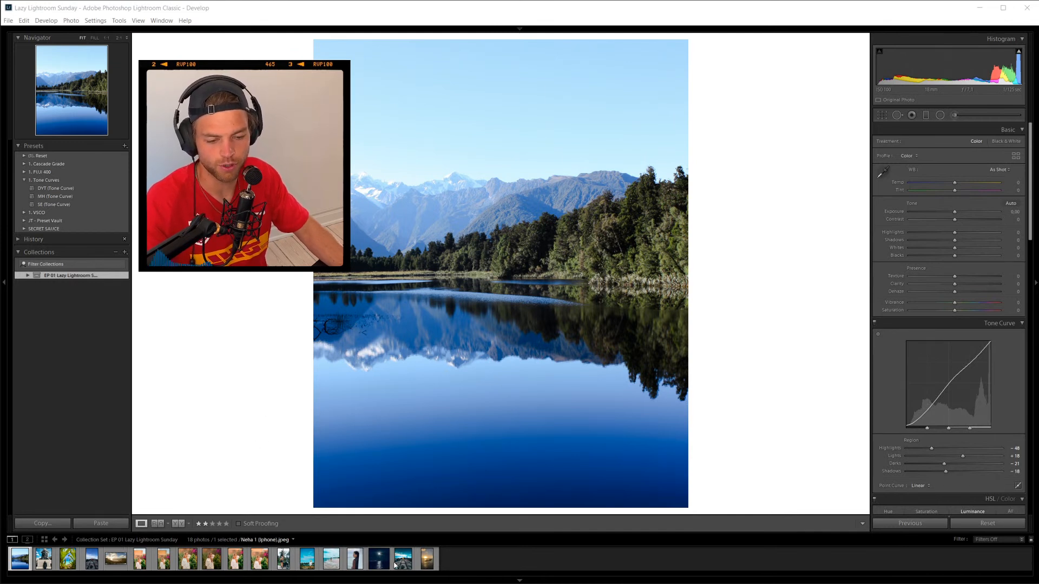
Open the photo of the person in the red coat on the stone pier and examine the coat and wave spray up close.
{"action": "left_click", "coordinate": [92, 559]}
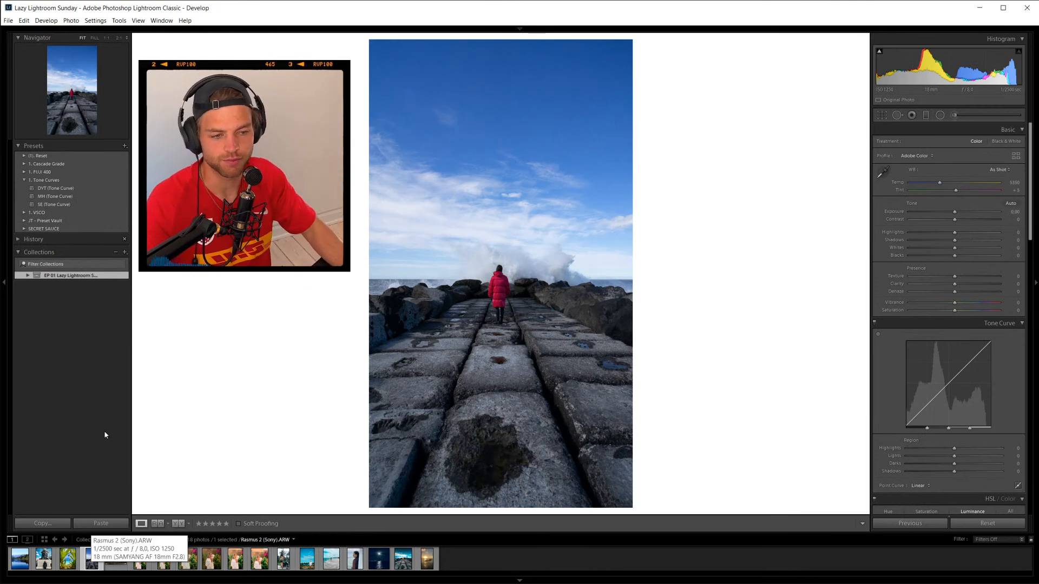
{"action": "left_click", "coordinate": [28, 276]}
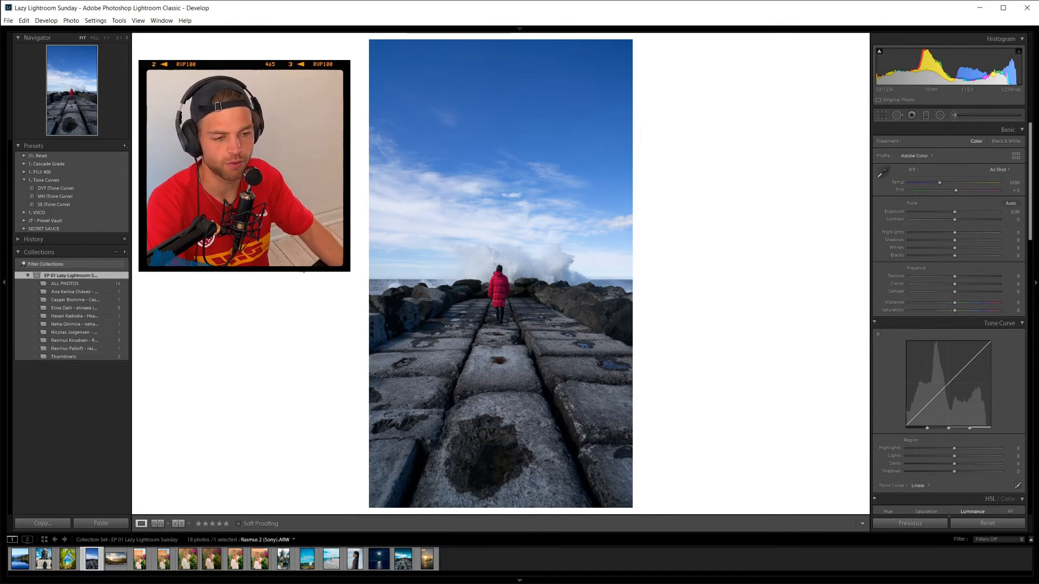
{"action": "left_click", "coordinate": [498, 294]}
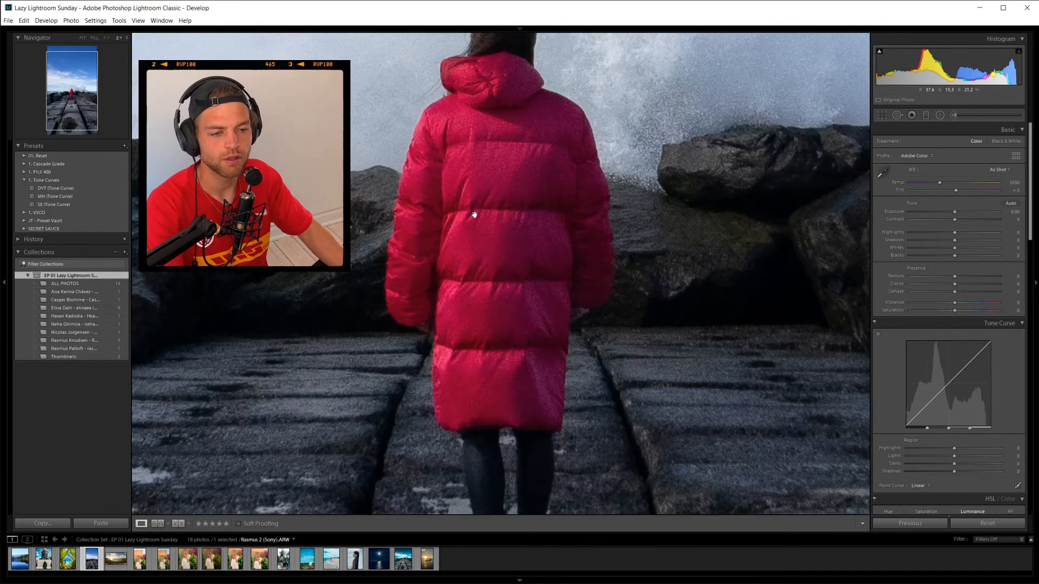
{"action": "scroll", "coordinate": [542, 184], "scroll_direction": "up", "scroll_amount": 2}
{"action": "left_click", "coordinate": [540, 213]}
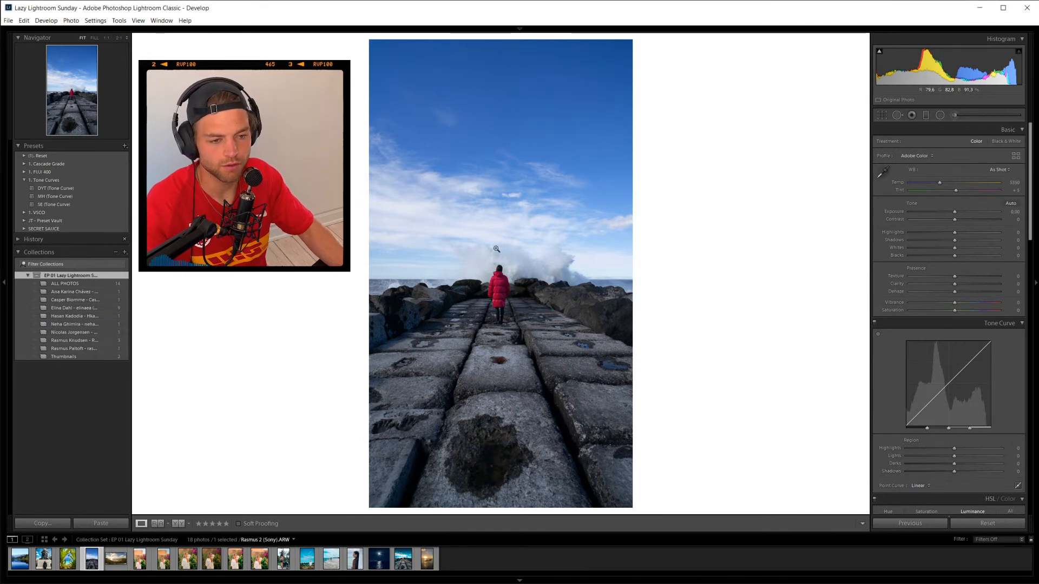
{"action": "left_click", "coordinate": [513, 279]}
{"action": "left_click_drag", "start_coordinate": [640, 267], "coordinate": [560, 333]}
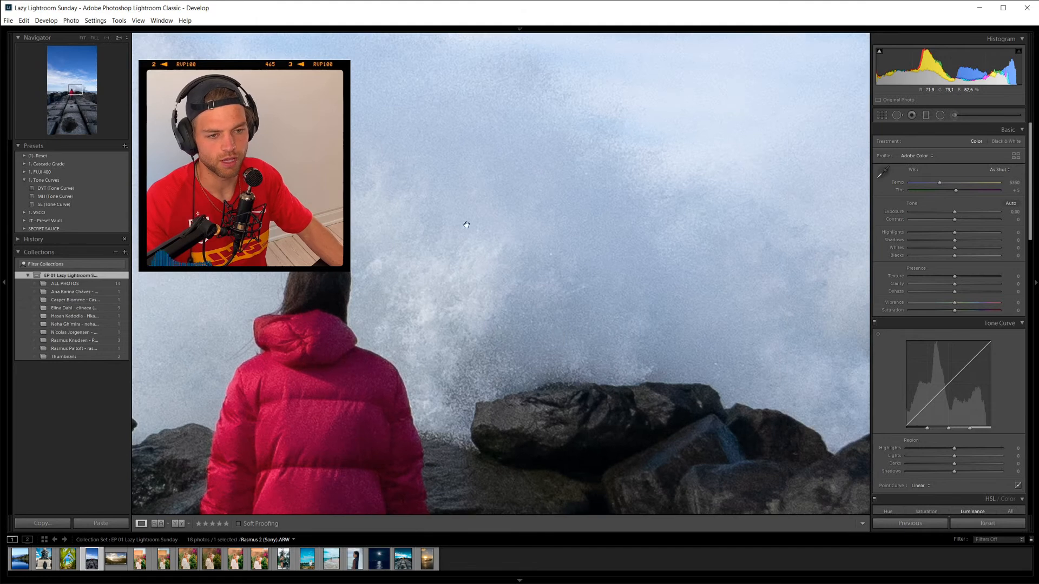
{"action": "left_click_drag", "start_coordinate": [445, 200], "coordinate": [814, 383]}
{"action": "left_click_drag", "start_coordinate": [547, 348], "coordinate": [500, 192]}
{"action": "left_click", "coordinate": [518, 264]}
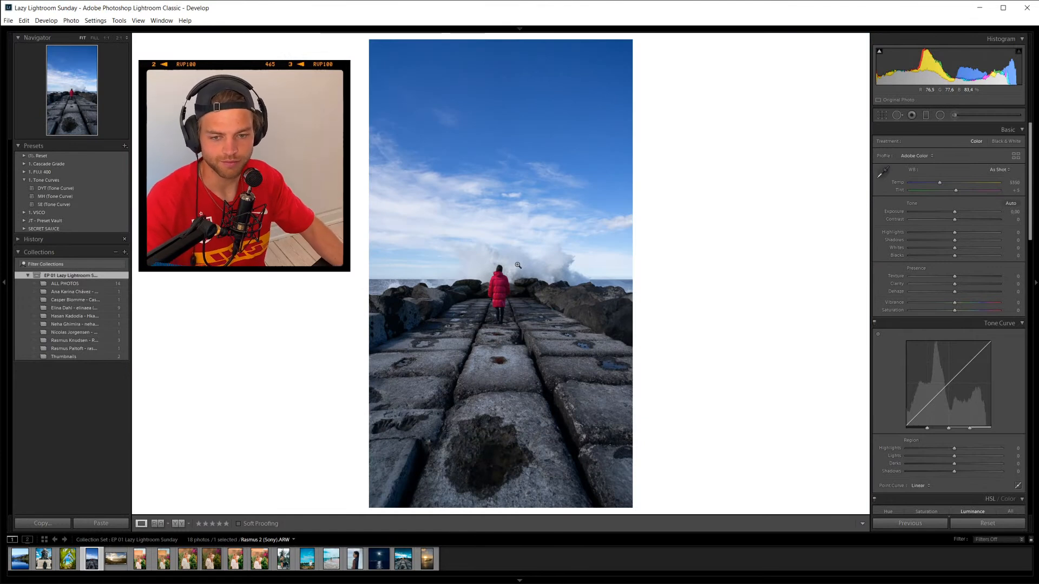
Apply the JT - SECRET SAUCE #9 preset to the red coat photo.
{"action": "left_click", "coordinate": [28, 275]}
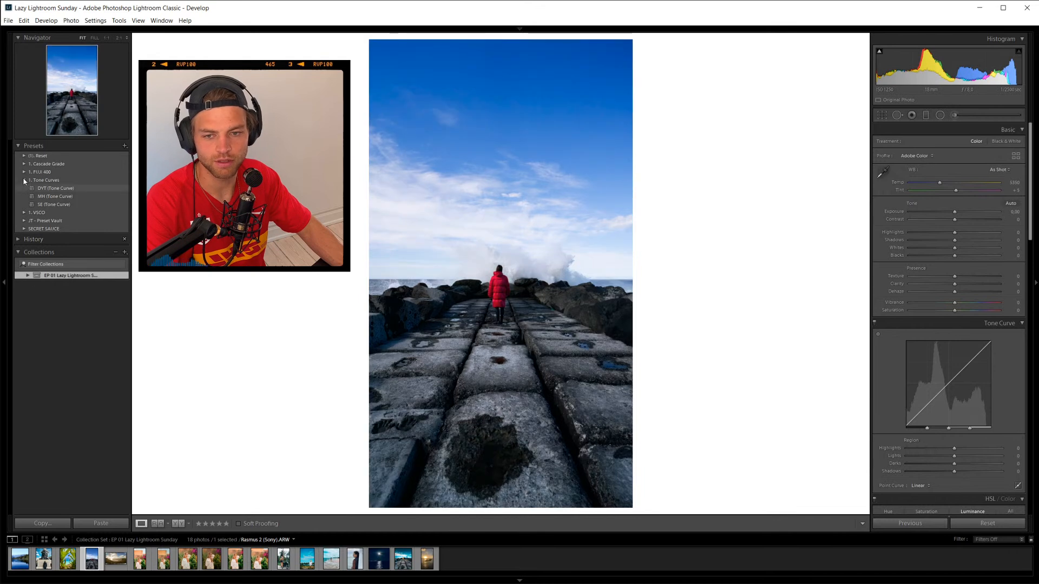
{"action": "left_click", "coordinate": [24, 179]}
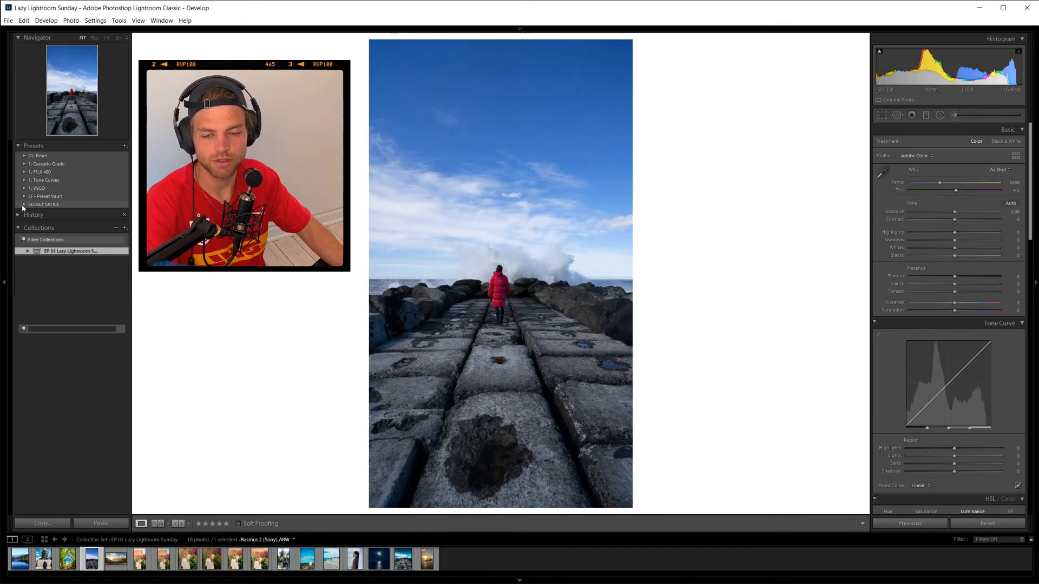
{"action": "left_click", "coordinate": [24, 205]}
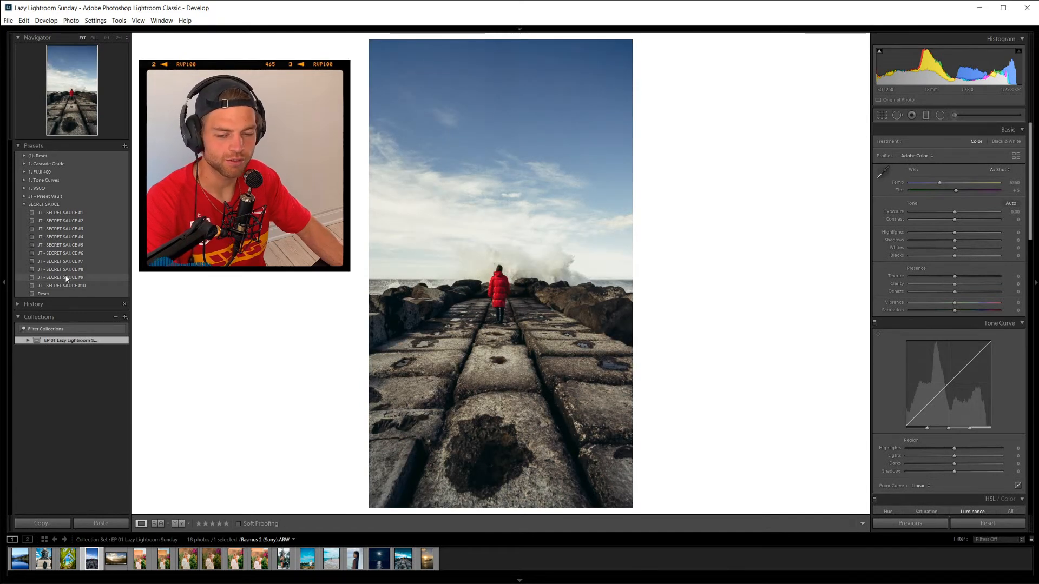
{"action": "left_click", "coordinate": [66, 277]}
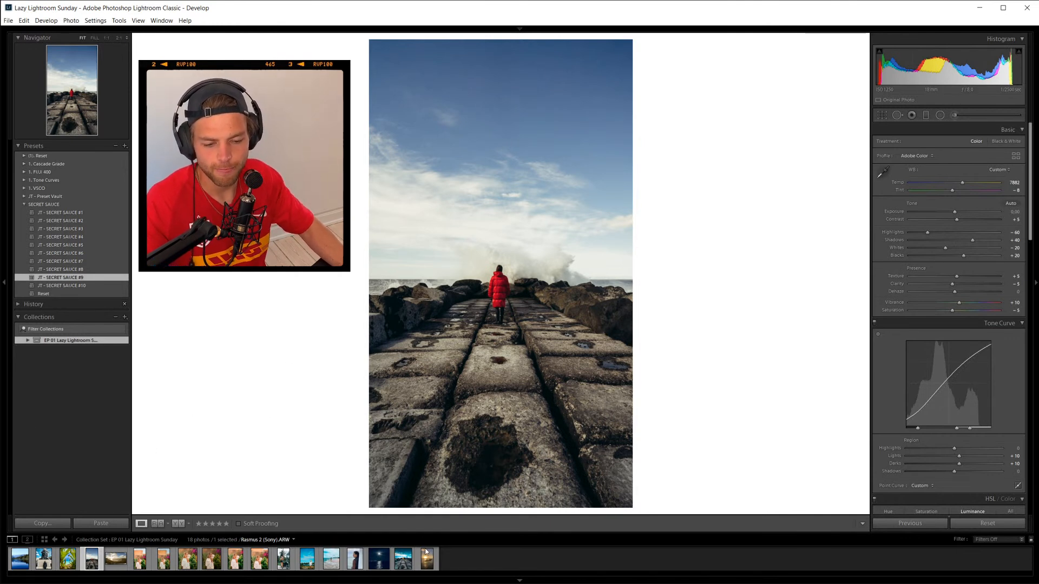
Raise the shadows to +68 and cool the white balance temperature to about 6750.
{"action": "left_click_drag", "start_coordinate": [508, 297], "coordinate": [595, 406]}
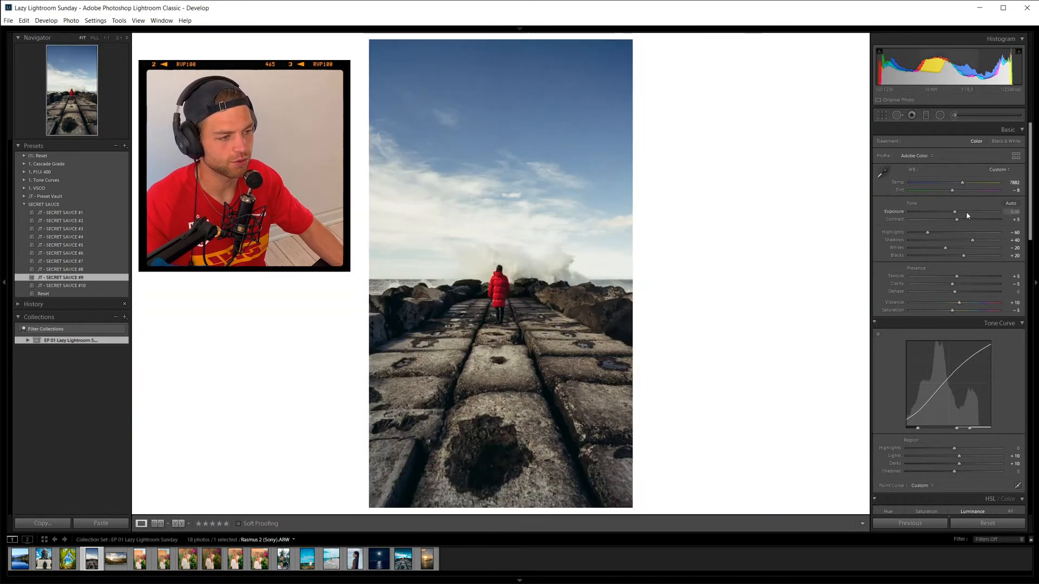
{"action": "left_click_drag", "start_coordinate": [972, 240], "coordinate": [988, 245]}
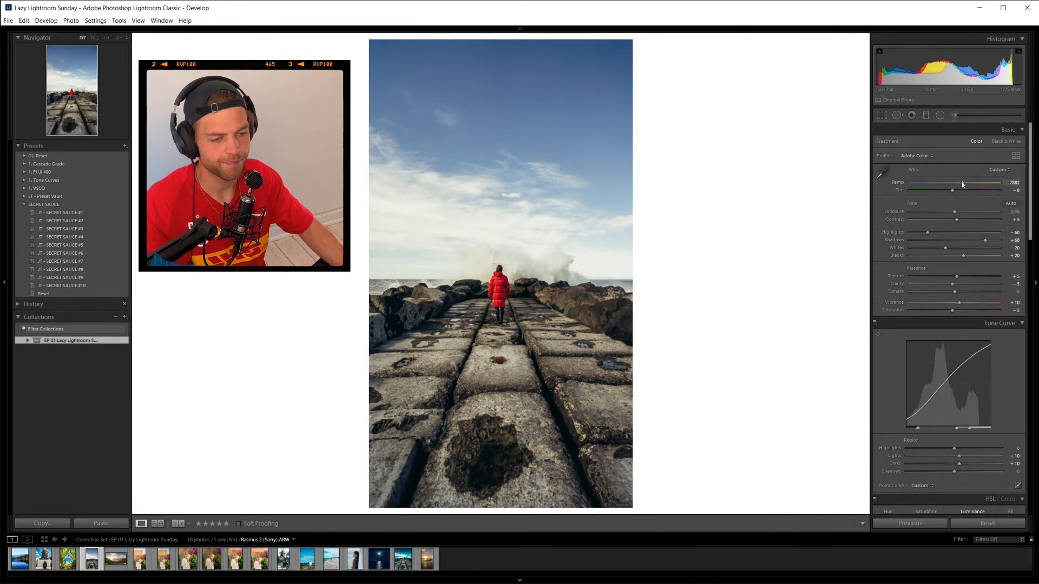
{"action": "left_click_drag", "start_coordinate": [963, 184], "coordinate": [952, 188]}
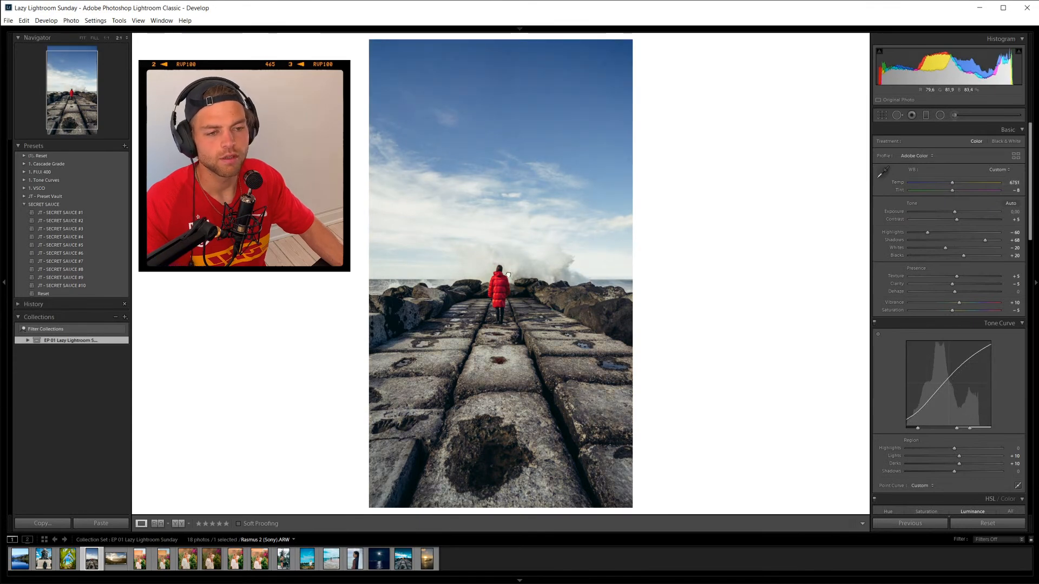
{"action": "key", "text": "z"}
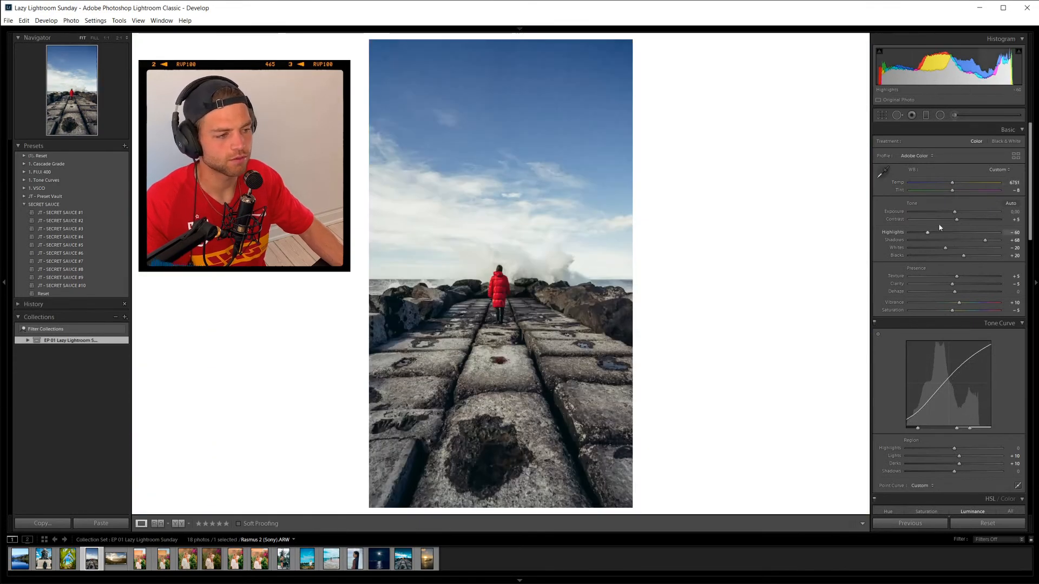
Set contrast to +13, exposure to +0.20 and blacks to -1, and fine-tune the clarity.
{"action": "left_click_drag", "start_coordinate": [957, 220], "coordinate": [957, 213]}
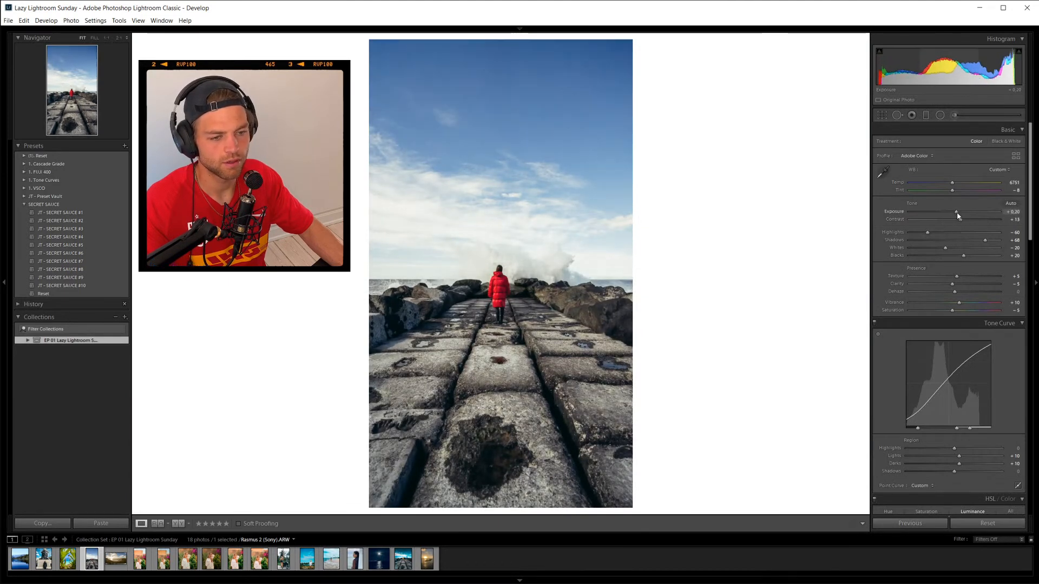
{"action": "left_click_drag", "start_coordinate": [965, 257], "coordinate": [958, 258]}
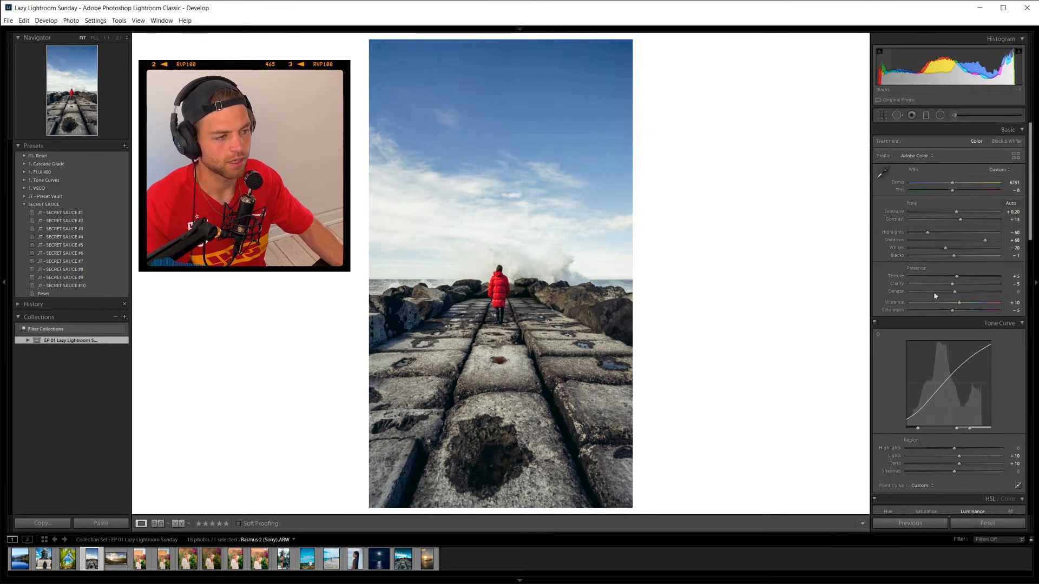
{"action": "left_click_drag", "start_coordinate": [954, 284], "coordinate": [957, 286]}
{"action": "key", "text": "ctrl+z"}
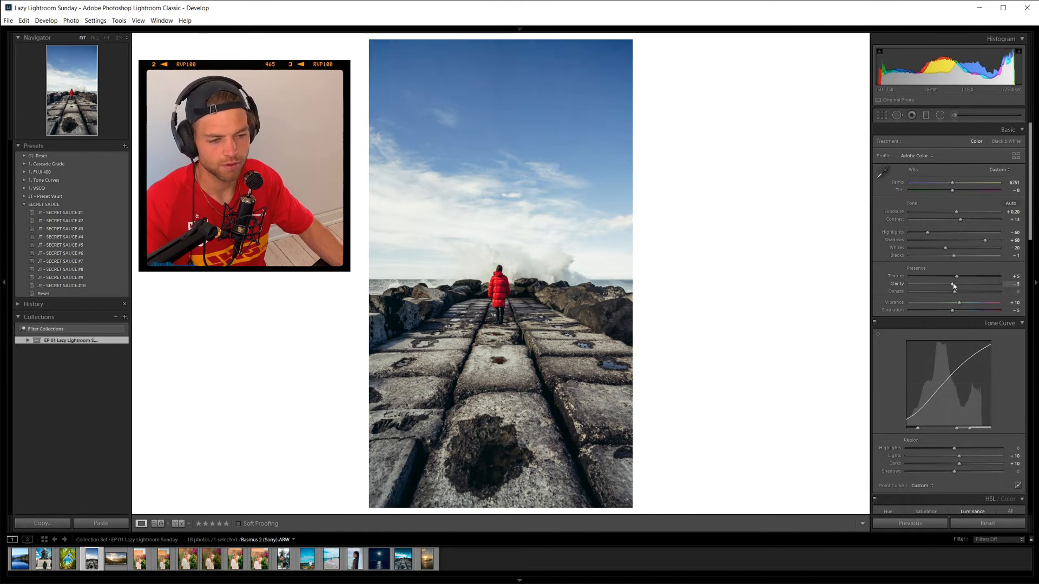
{"action": "left_click_drag", "start_coordinate": [954, 287], "coordinate": [963, 280]}
Inspect the red coat up close, try a blue saturation of +23 on the sky, and undo it.
{"action": "scroll", "coordinate": [893, 395], "scroll_direction": "down", "scroll_amount": 5}
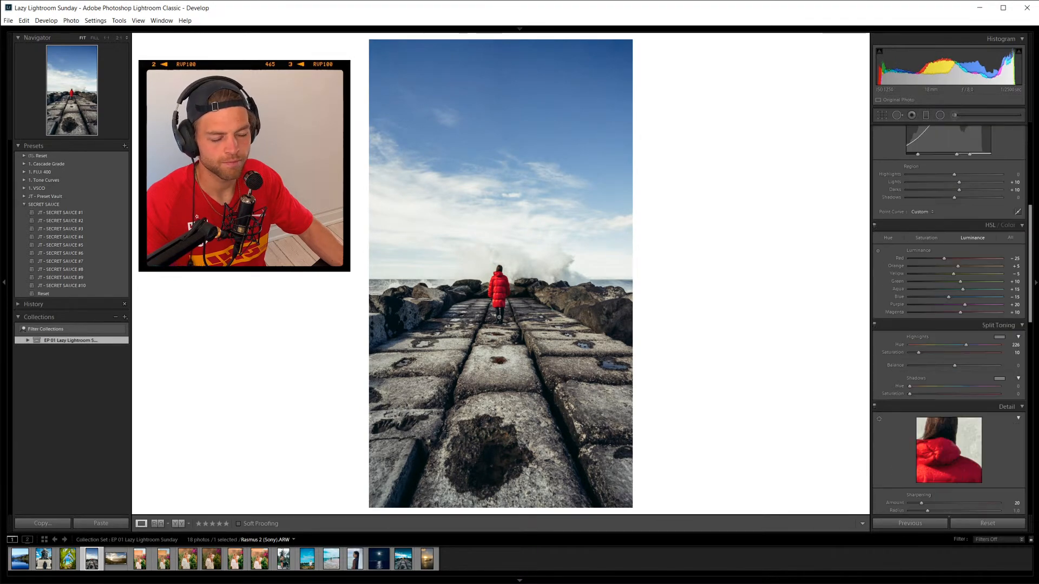
{"action": "left_click", "coordinate": [499, 277]}
{"action": "left_click", "coordinate": [560, 302]}
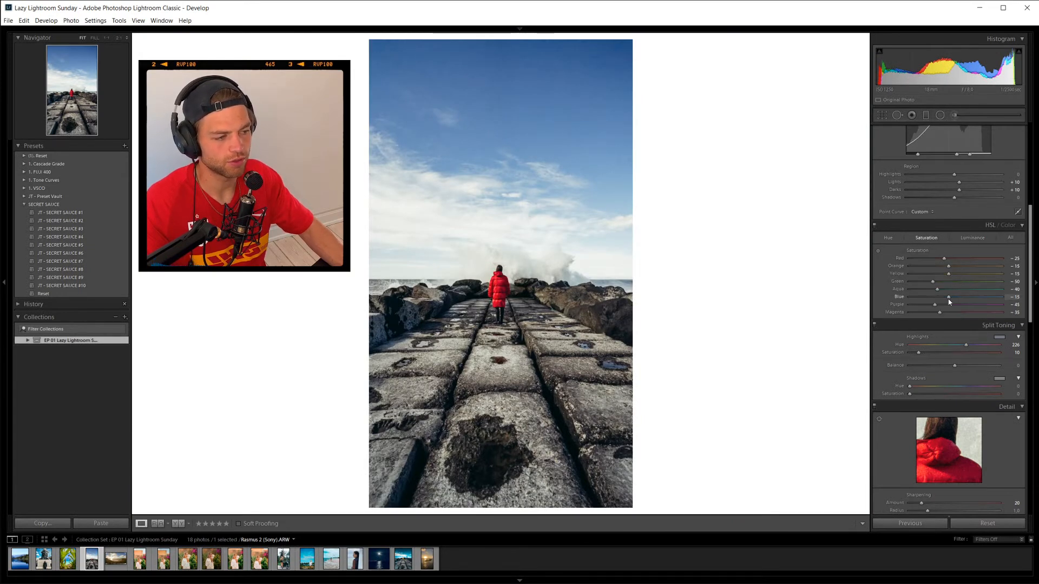
{"action": "mouse_move", "coordinate": [948, 299]}
{"action": "left_mouse_down"}
{"action": "mouse_move", "coordinate": [931, 297]}
{"action": "mouse_move", "coordinate": [968, 299]}
{"action": "left_mouse_up"}
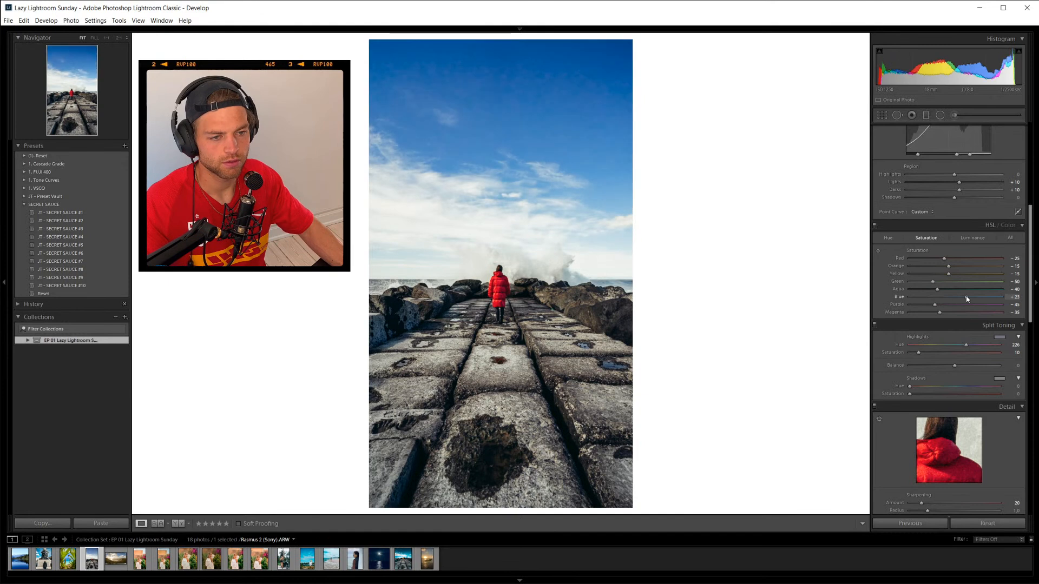
{"action": "key", "text": "ctrl+z"}
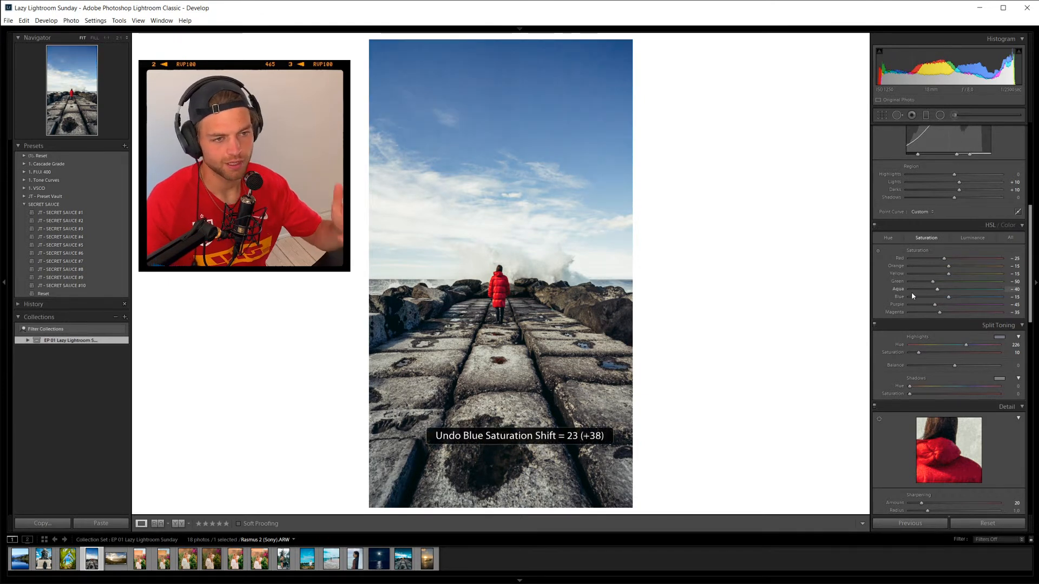
Shift the blue hue to -7 and reduce the blue saturation to -30.
{"action": "left_click", "coordinate": [890, 238]}
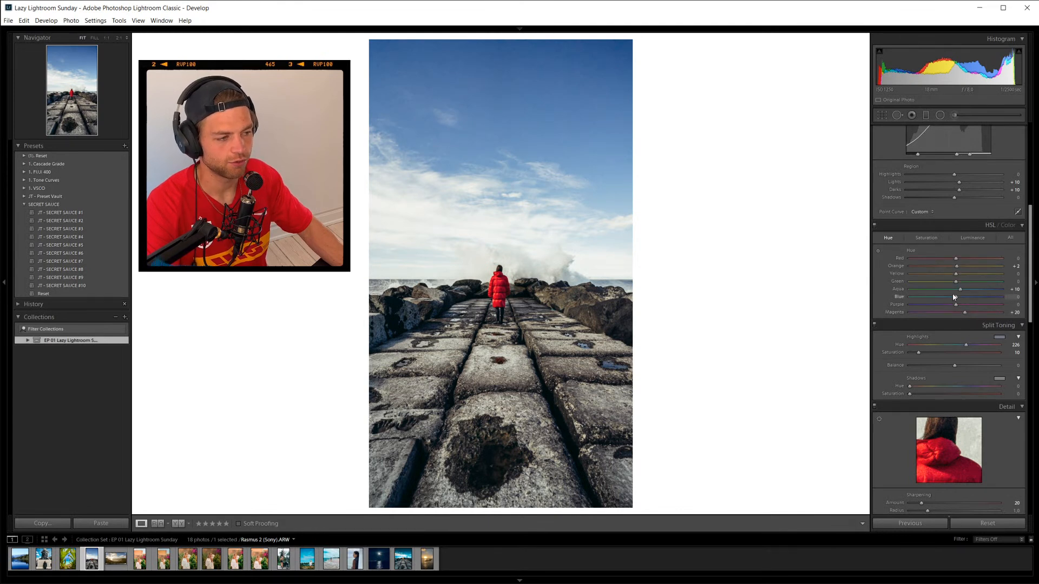
{"action": "left_click_drag", "start_coordinate": [956, 301], "coordinate": [955, 302]}
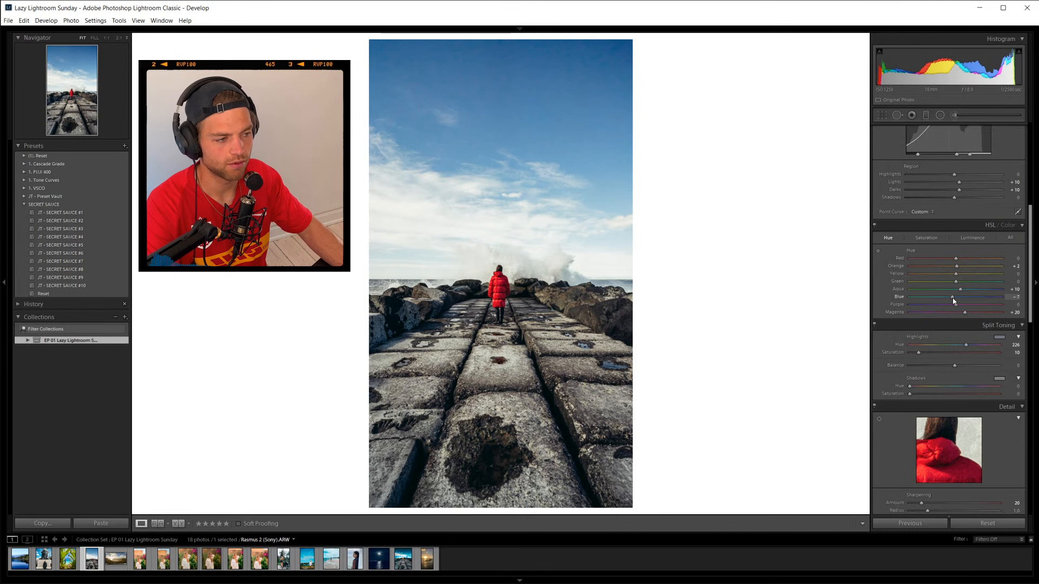
{"action": "left_click", "coordinate": [926, 238]}
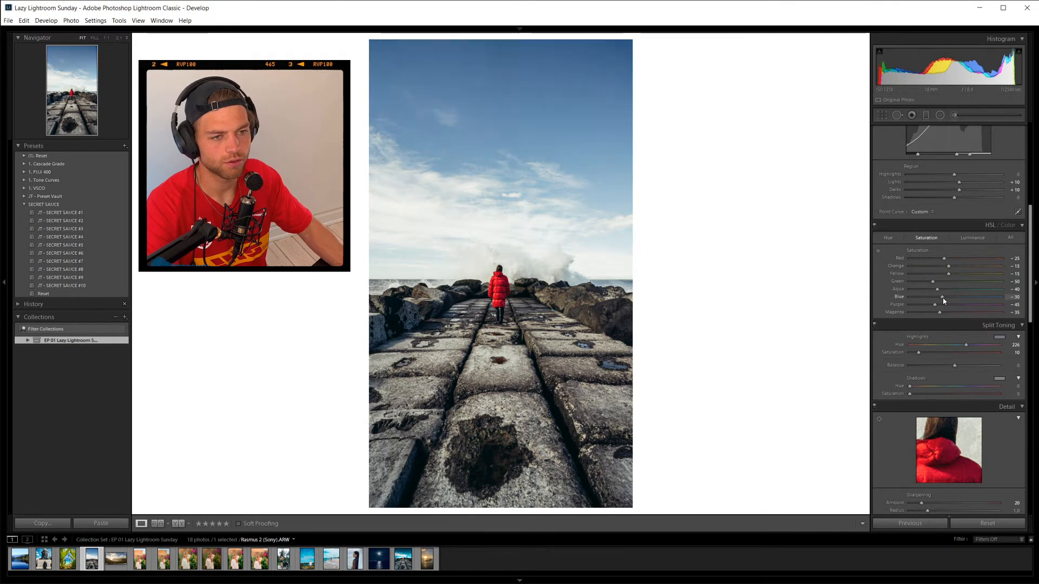
Set the blue saturation to -24 and compare the photo with the split toning switched off and on.
{"action": "mouse_move", "coordinate": [943, 298]}
{"action": "left_mouse_down"}
{"action": "mouse_move", "coordinate": [957, 302]}
{"action": "mouse_move", "coordinate": [946, 303]}
{"action": "left_mouse_up"}
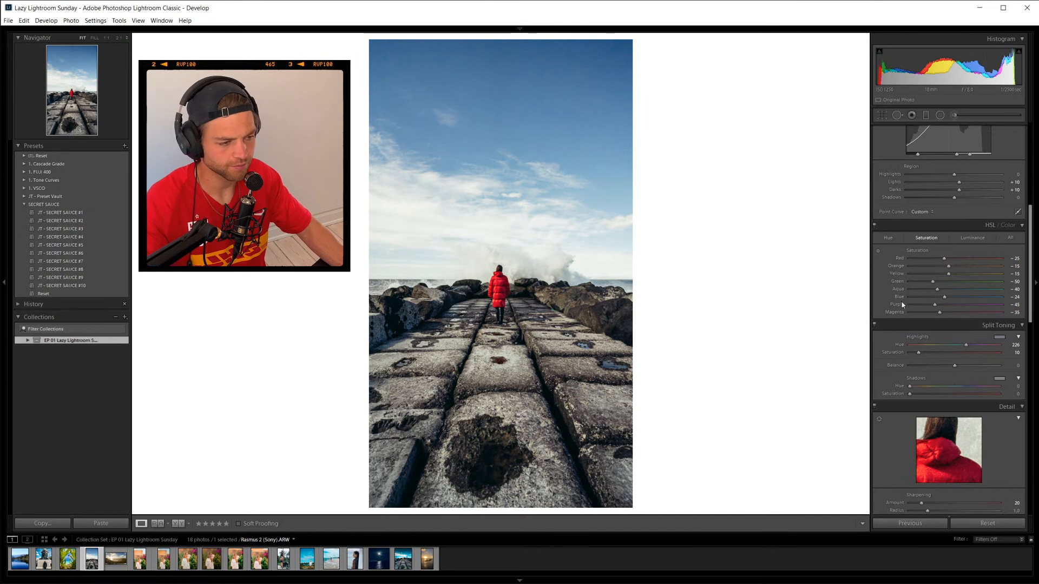
{"action": "left_click", "coordinate": [874, 326]}
{"action": "left_click", "coordinate": [875, 326]}
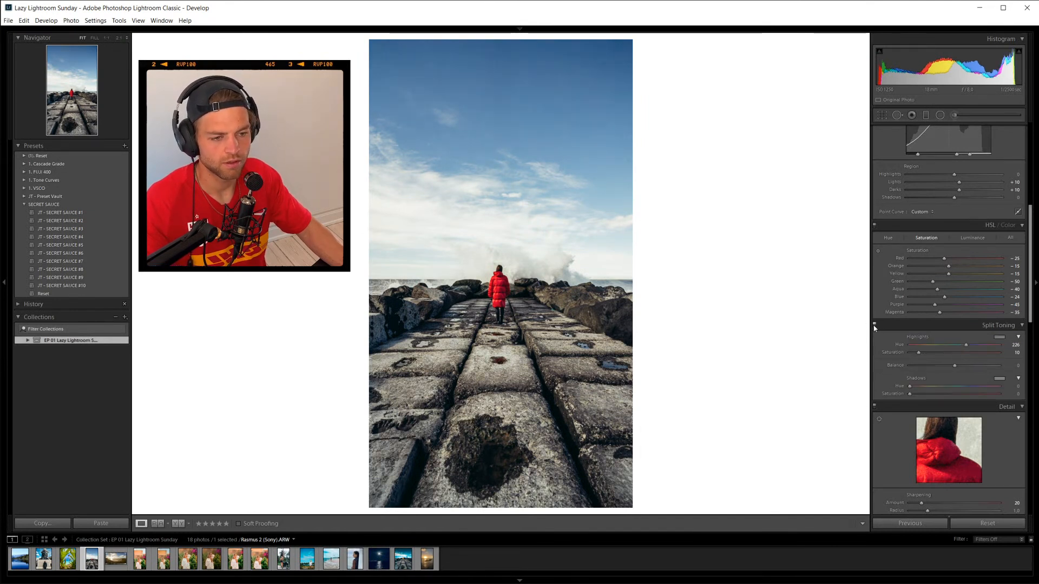
{"action": "left_click", "coordinate": [874, 325]}
{"action": "left_click", "coordinate": [874, 326]}
Draw a radial filter centred on the person in the red coat and narrow it to a tall ellipse.
{"action": "left_click", "coordinate": [502, 282]}
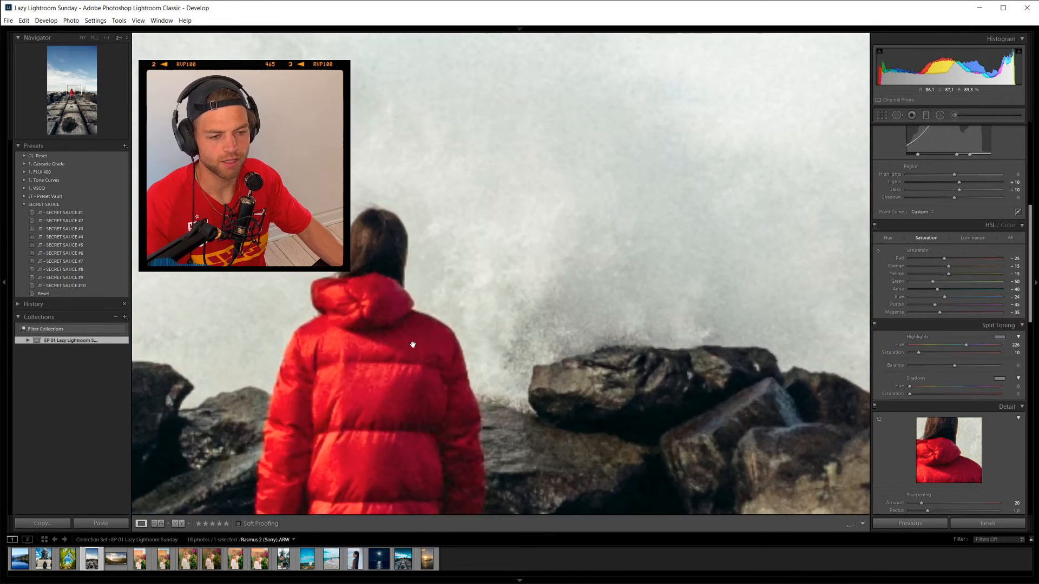
{"action": "left_click", "coordinate": [416, 382]}
{"action": "scroll", "coordinate": [950, 352], "scroll_direction": "down", "scroll_amount": 5}
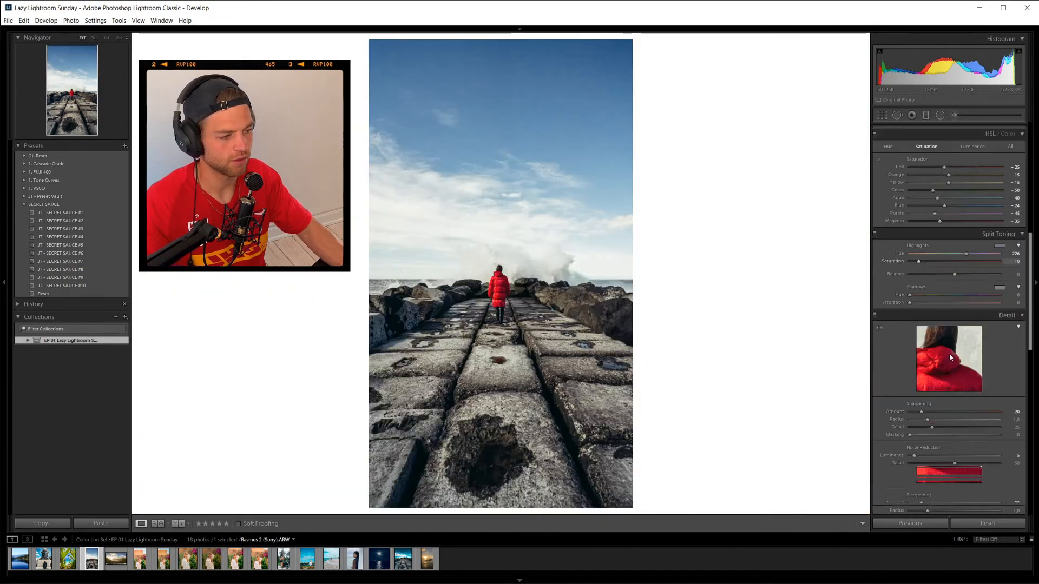
{"action": "scroll", "coordinate": [905, 320], "scroll_direction": "down", "scroll_amount": 5}
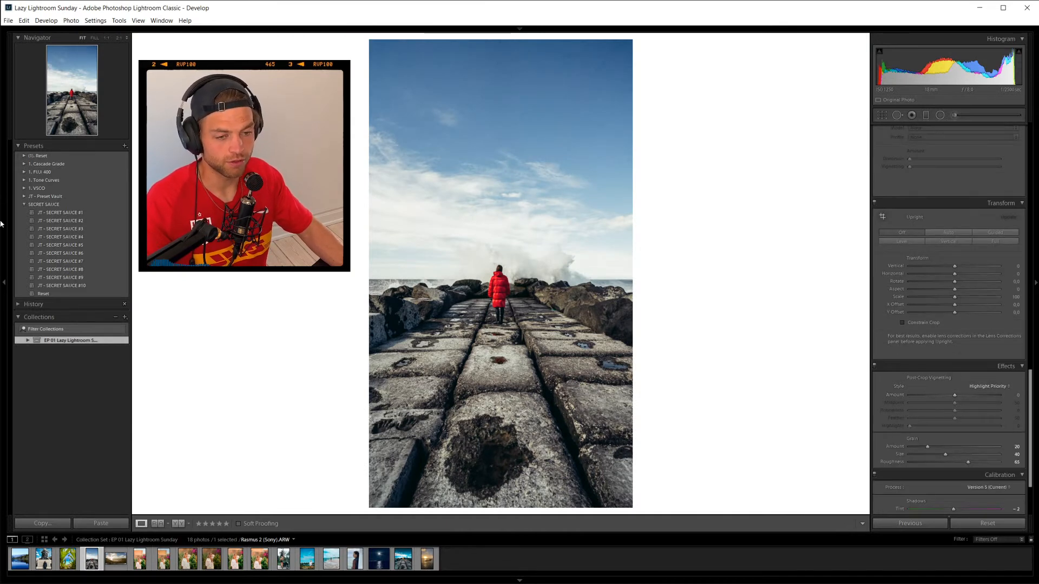
{"action": "left_click", "coordinate": [940, 115]}
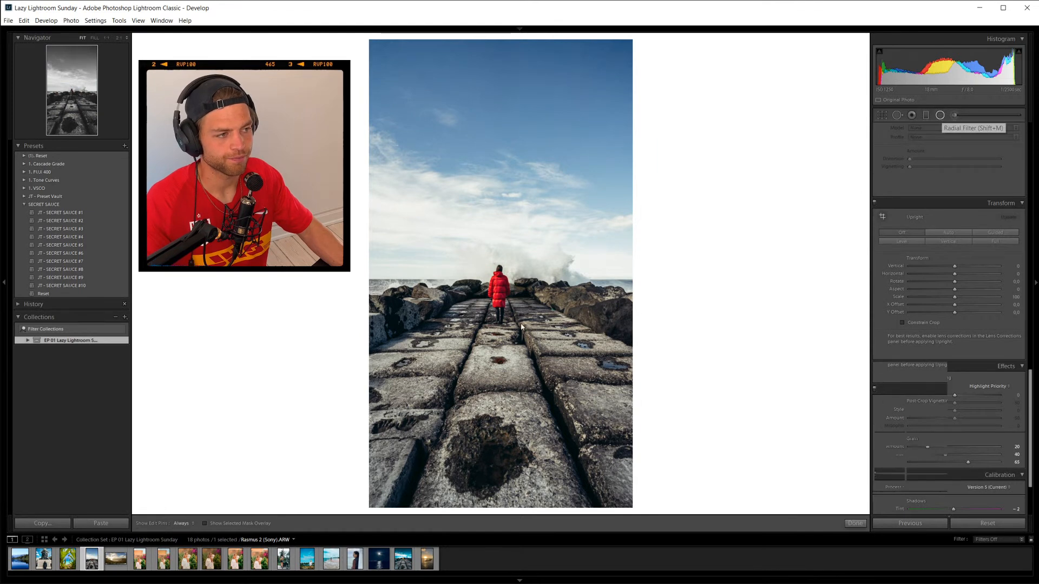
{"action": "mouse_move", "coordinate": [498, 290]}
{"action": "left_mouse_down"}
{"action": "mouse_move", "coordinate": [543, 370]}
{"action": "mouse_move", "coordinate": [498, 342]}
{"action": "left_mouse_up"}
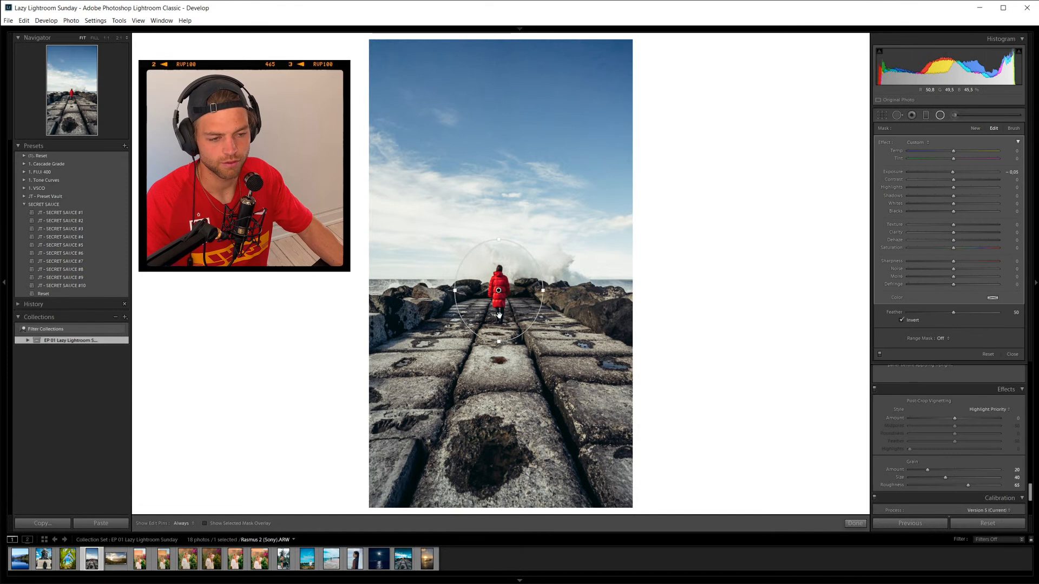
{"action": "left_click_drag", "start_coordinate": [543, 292], "coordinate": [527, 291]}
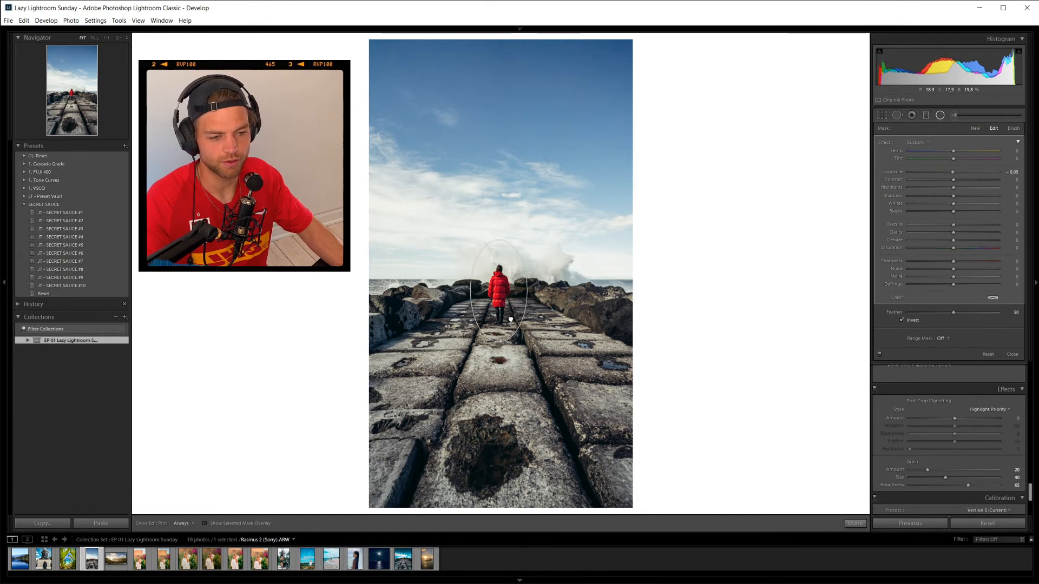
Switch the radial filter to affect everything outside the ellipse, checking the coverage with the mask overlay.
{"action": "key", "text": "o"}
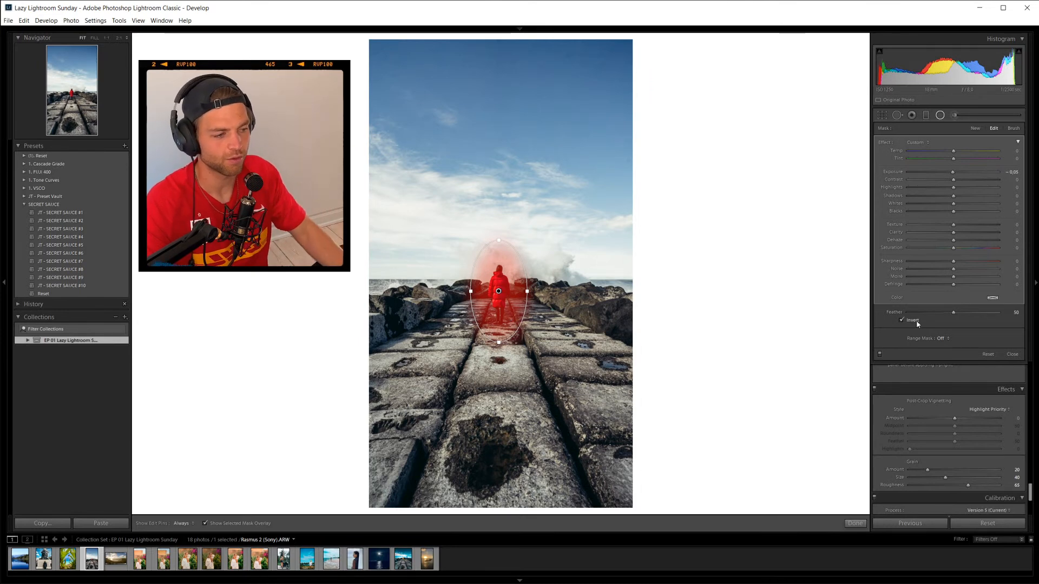
{"action": "left_click", "coordinate": [902, 319]}
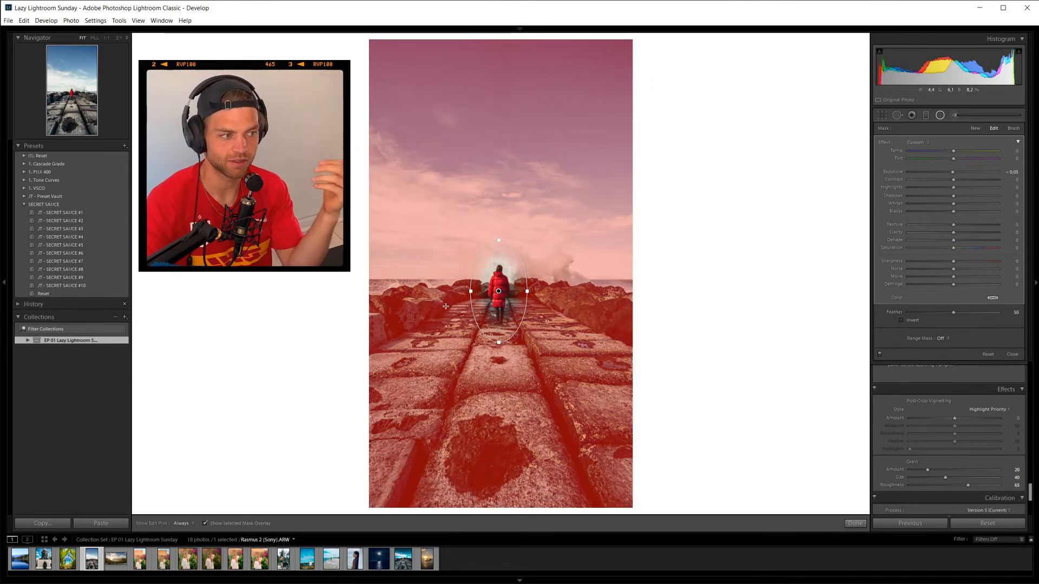
{"action": "key", "text": "o"}
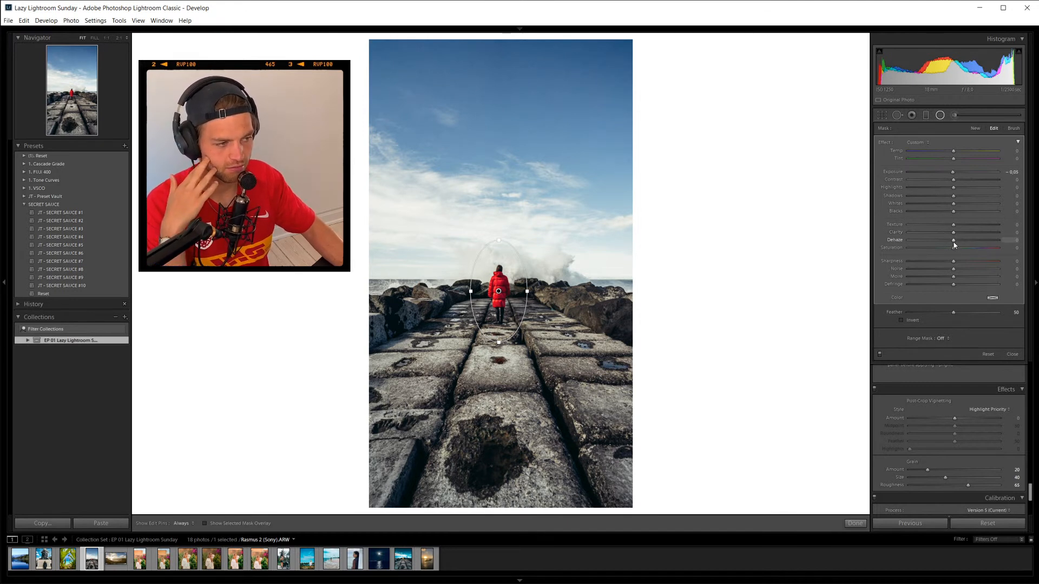
Try lower dehaze on the area outside the ellipse, and settle the radial filter's dehaze at 15.
{"action": "left_click_drag", "start_coordinate": [954, 241], "coordinate": [949, 243]}
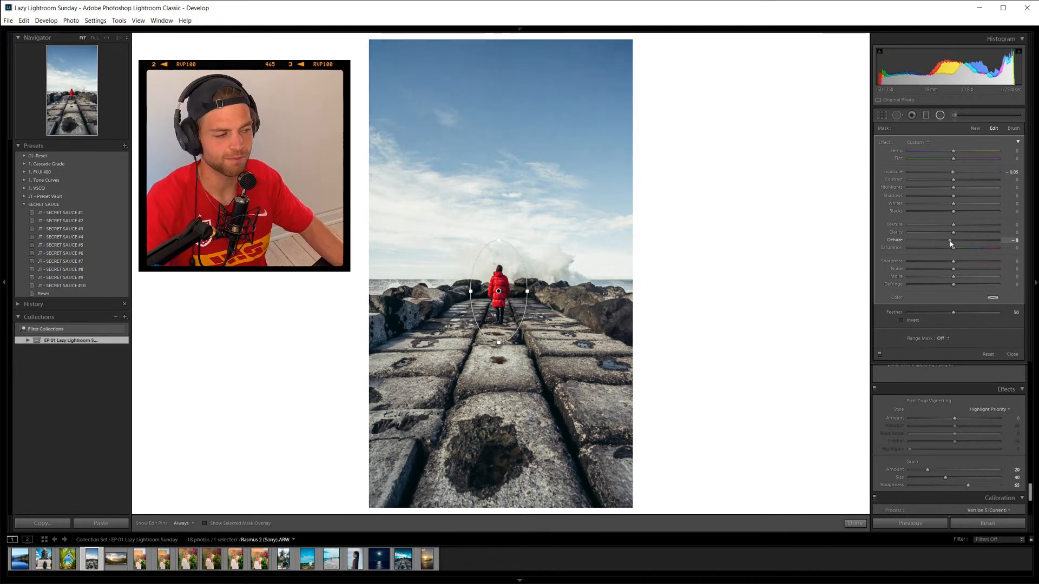
{"action": "left_click_drag", "start_coordinate": [950, 242], "coordinate": [956, 243]}
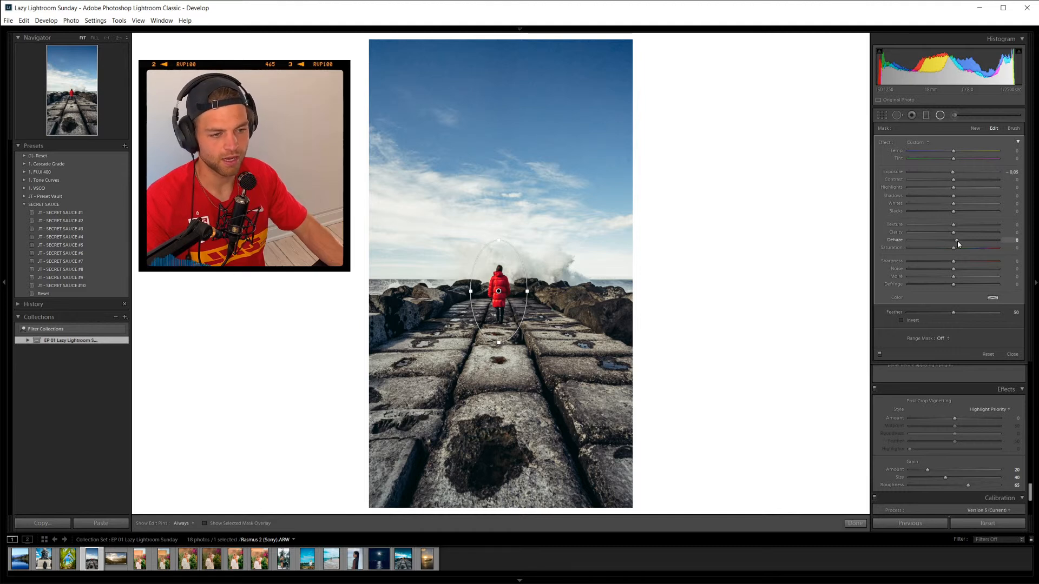
{"action": "left_click_drag", "start_coordinate": [958, 244], "coordinate": [962, 244]}
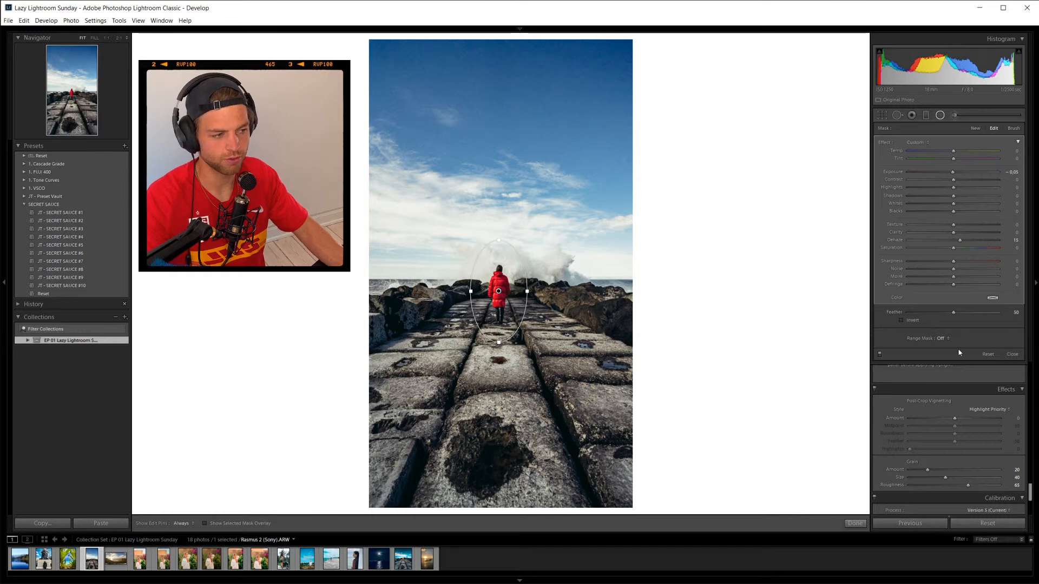
Erase the sky from the radial filter's mask with a large brush, using the mask overlay as a guide, and finish the filter.
{"action": "key", "text": "o"}
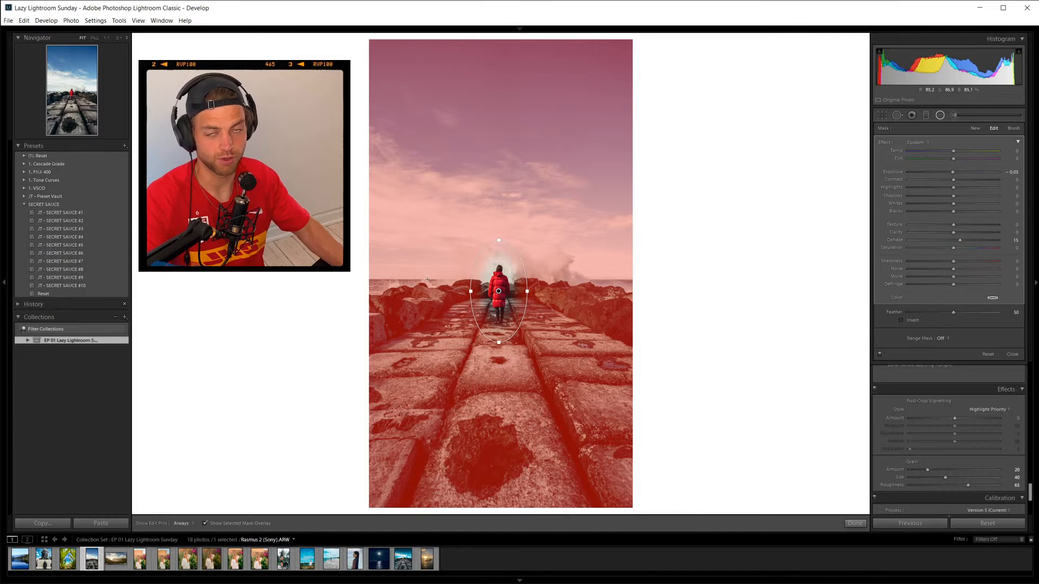
{"action": "left_click", "coordinate": [1013, 129]}
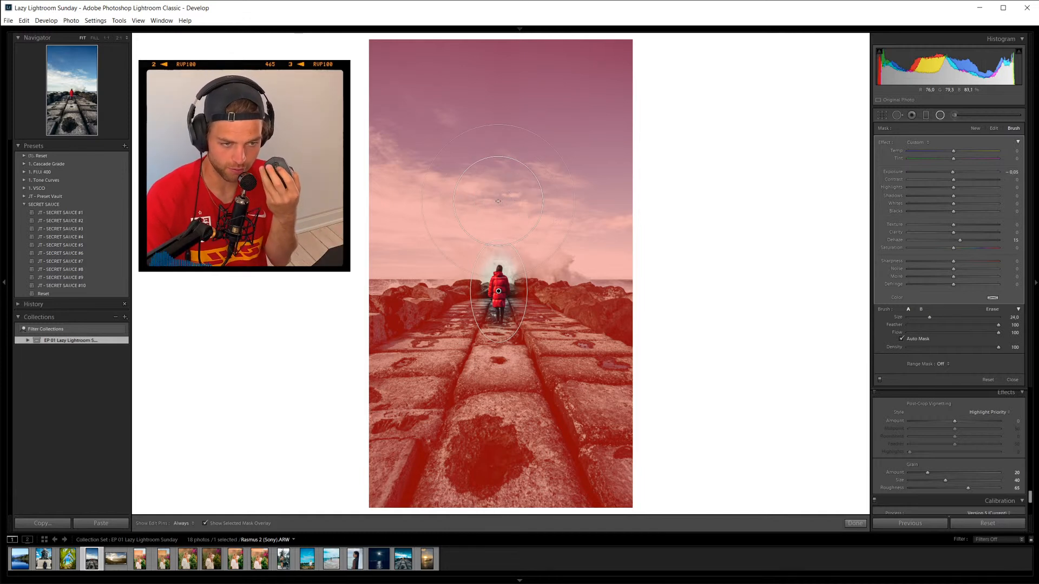
{"action": "scroll", "coordinate": [499, 201], "scroll_direction": "down", "scroll_amount": 4}
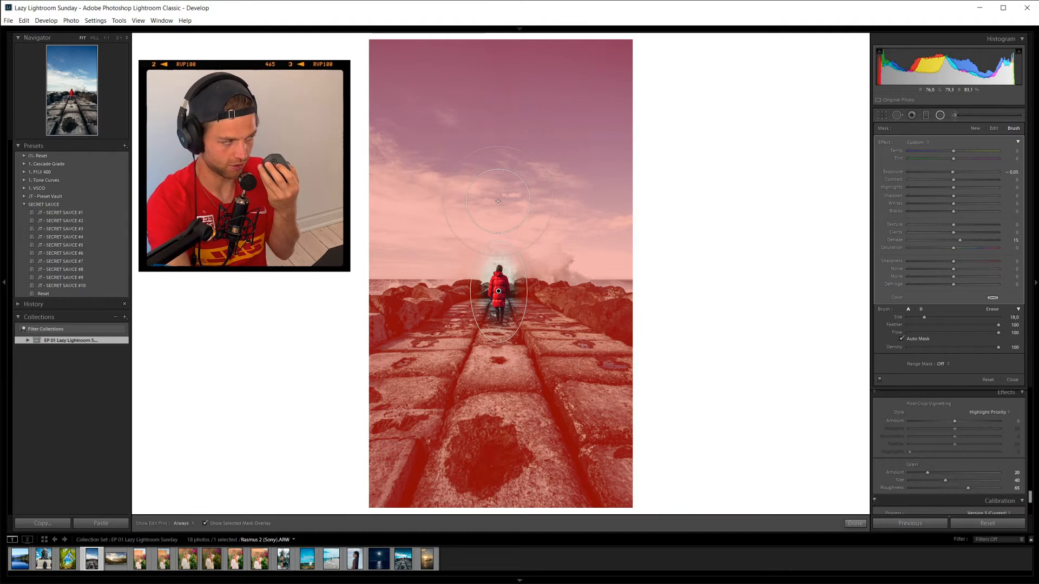
{"action": "scroll", "coordinate": [498, 201], "scroll_direction": "up", "scroll_amount": 5}
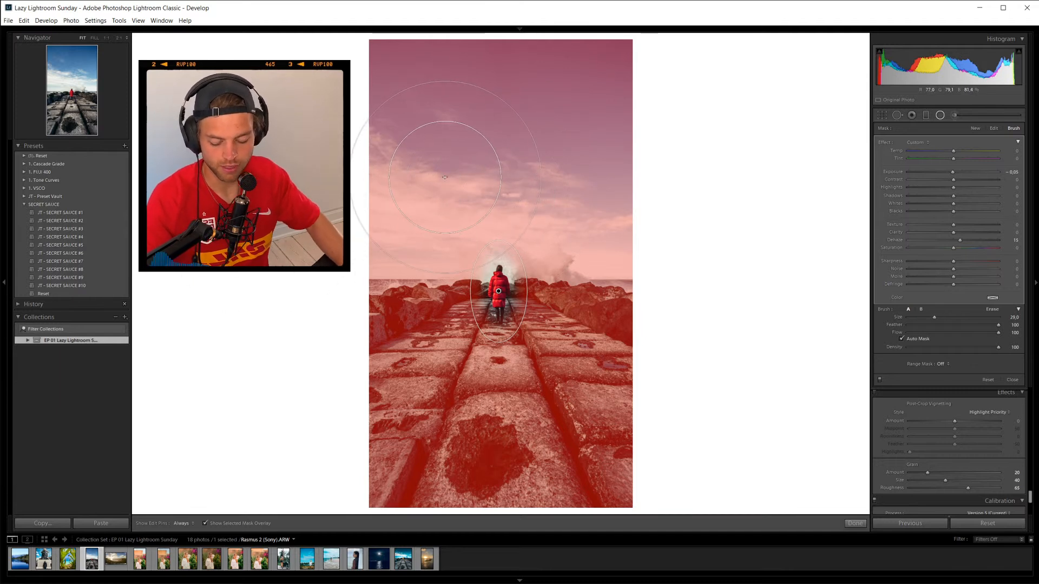
{"action": "key", "text": "alt"}
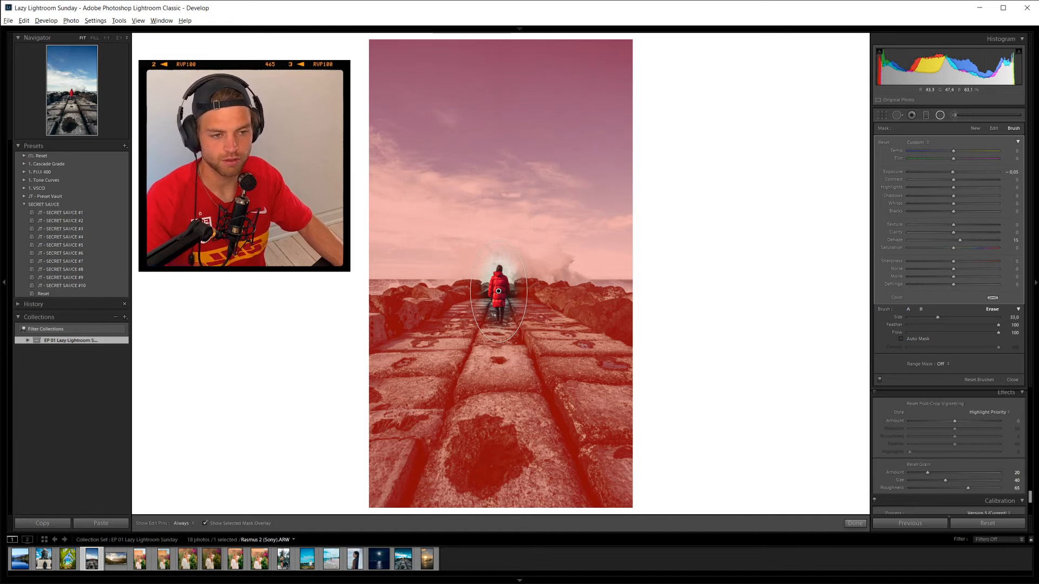
{"action": "scroll", "coordinate": [519, 188], "scroll_direction": "up", "scroll_amount": 5}
{"action": "scroll", "coordinate": [518, 188], "scroll_direction": "down", "scroll_amount": 2}
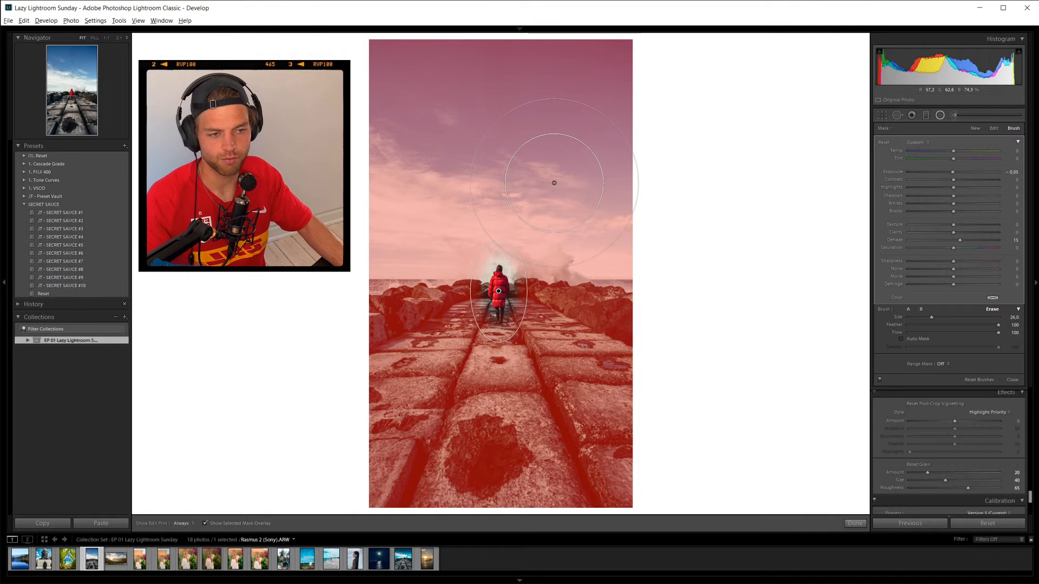
{"action": "mouse_move", "coordinate": [317, 68]}
{"action": "left_mouse_down"}
{"action": "mouse_move", "coordinate": [487, 48]}
{"action": "mouse_move", "coordinate": [608, 43]}
{"action": "mouse_move", "coordinate": [704, 54]}
{"action": "mouse_move", "coordinate": [688, 75]}
{"action": "mouse_move", "coordinate": [405, 115]}
{"action": "mouse_move", "coordinate": [518, 162]}
{"action": "mouse_move", "coordinate": [660, 153]}
{"action": "mouse_move", "coordinate": [741, 161]}
{"action": "mouse_move", "coordinate": [618, 221]}
{"action": "mouse_move", "coordinate": [481, 213]}
{"action": "mouse_move", "coordinate": [323, 231]}
{"action": "mouse_move", "coordinate": [646, 202]}
{"action": "mouse_move", "coordinate": [334, 226]}
{"action": "mouse_move", "coordinate": [658, 211]}
{"action": "mouse_move", "coordinate": [525, 223]}
{"action": "mouse_move", "coordinate": [643, 221]}
{"action": "mouse_move", "coordinate": [343, 241]}
{"action": "mouse_move", "coordinate": [643, 231]}
{"action": "left_mouse_up"}
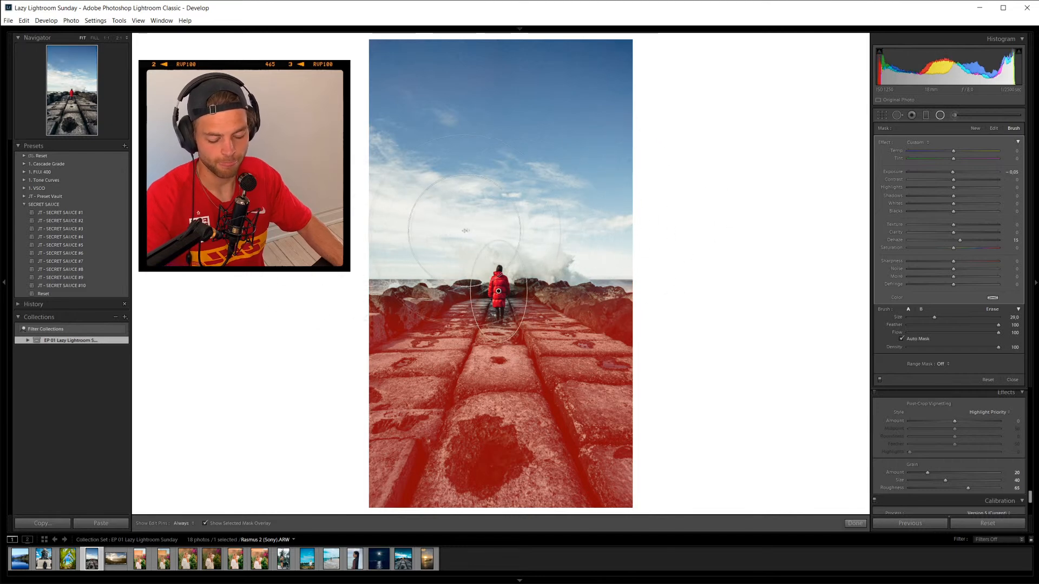
{"action": "key", "text": "o"}
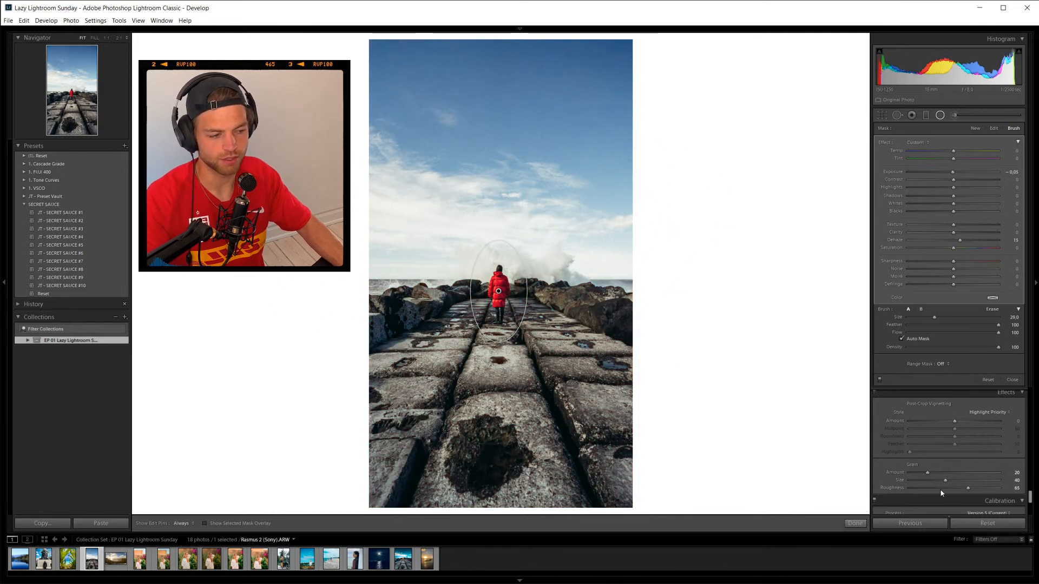
{"action": "left_click", "coordinate": [854, 524]}
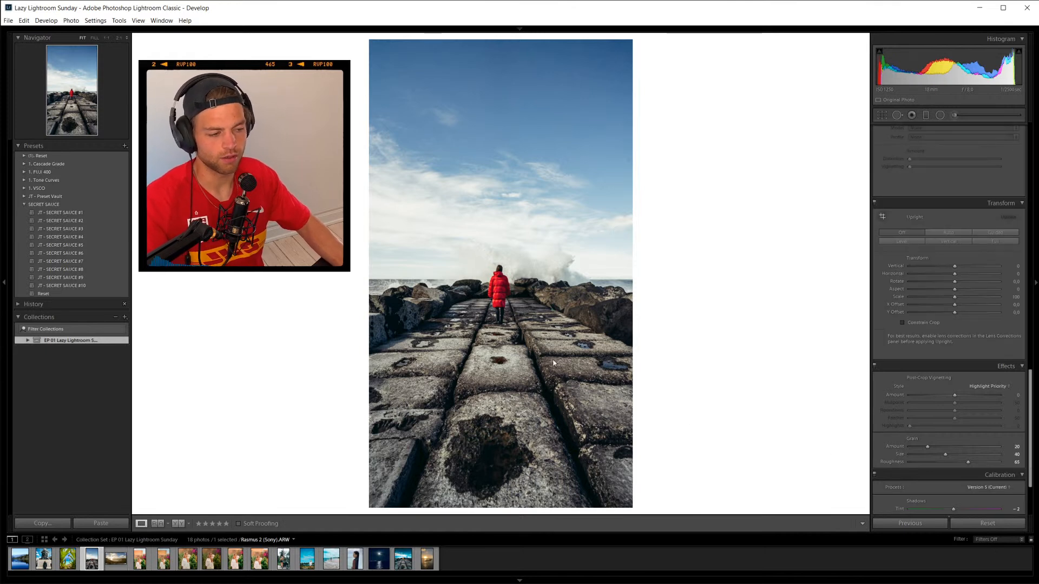
Reselect the radial filter around the person, try an exposure of -0.20 on it, and undo that change.
{"action": "left_click", "coordinate": [941, 117]}
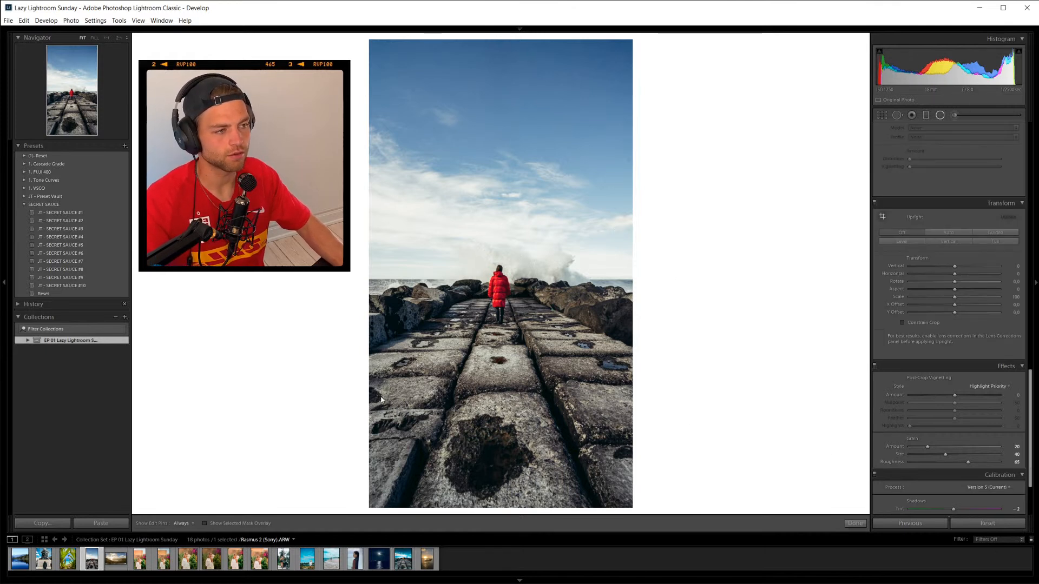
{"action": "left_click", "coordinate": [499, 291]}
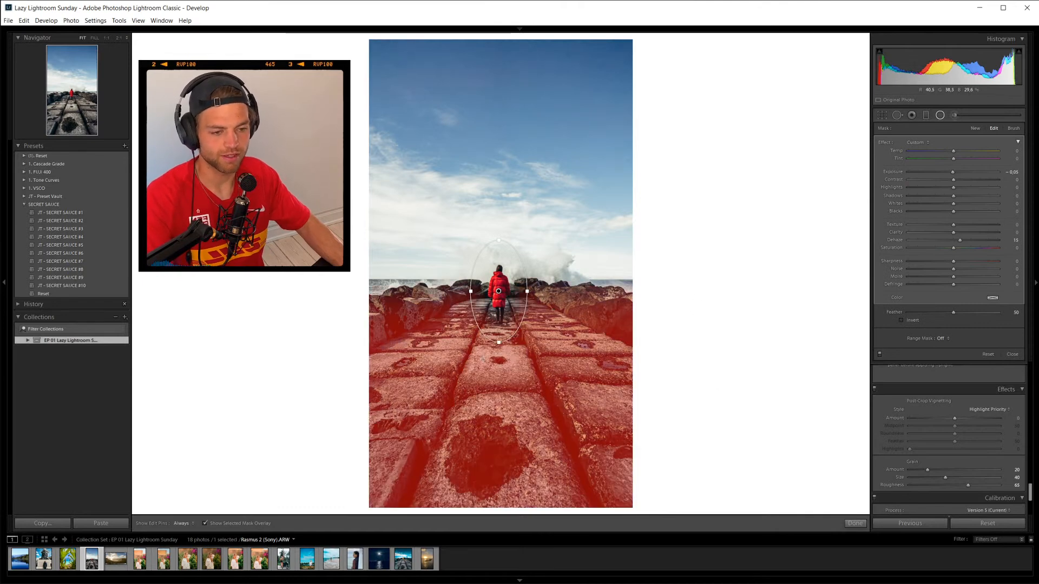
{"action": "key", "text": "o"}
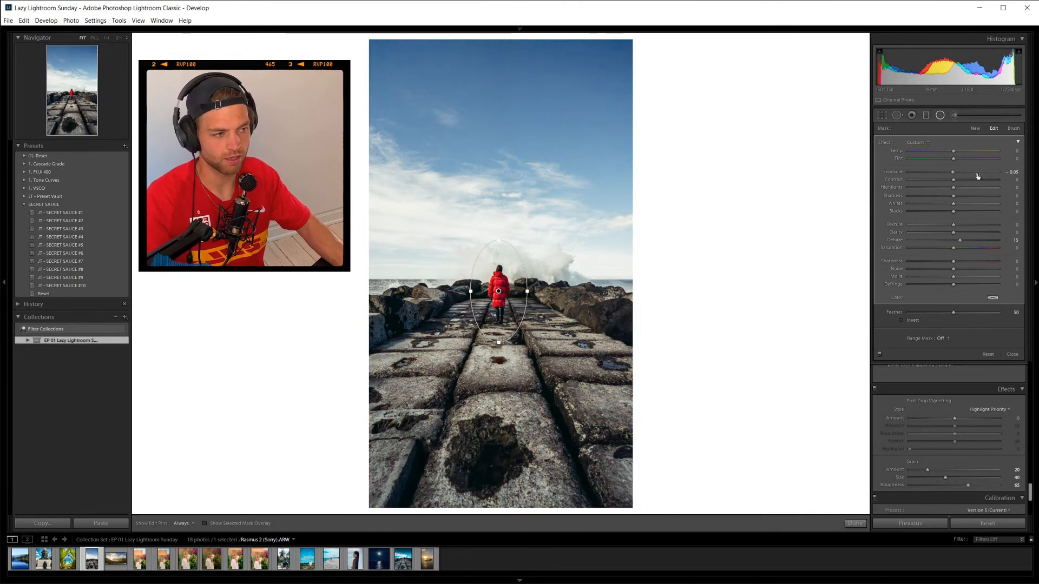
{"action": "left_click_drag", "start_coordinate": [953, 173], "coordinate": [946, 172]}
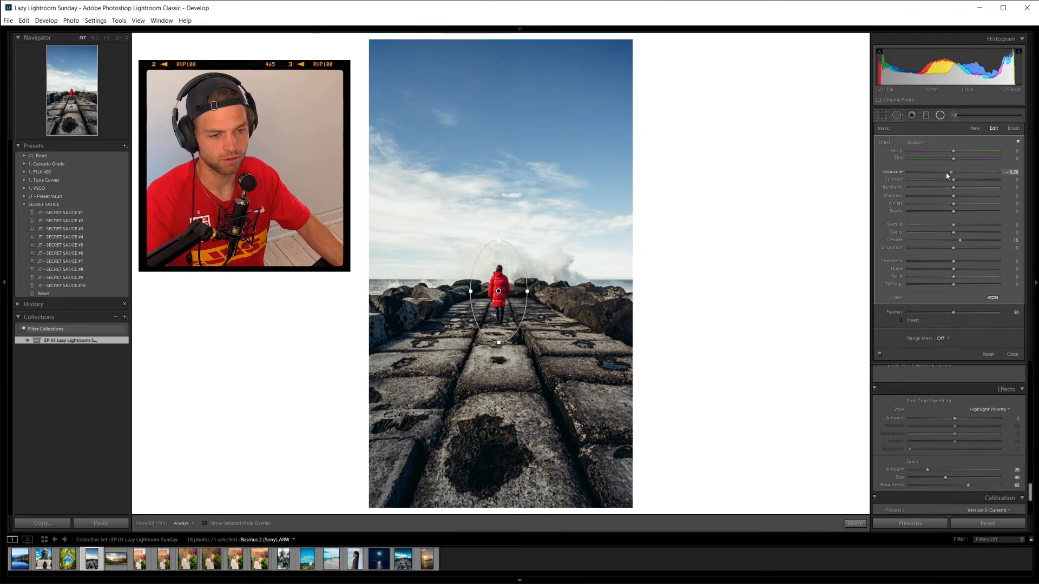
{"action": "key", "text": "ctrl+z"}
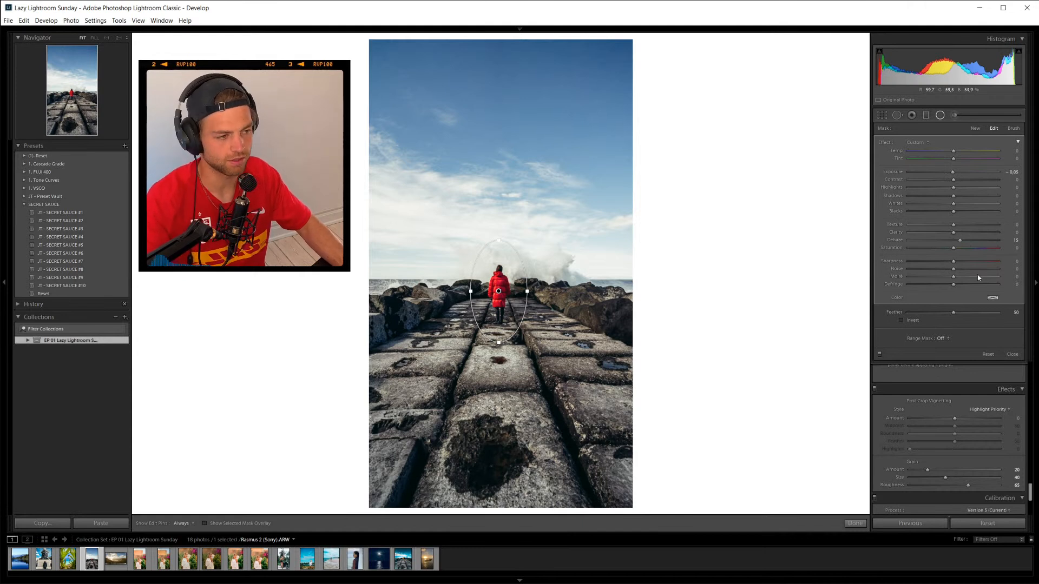
Set the radial filter's blacks to -19 and contrast to 14, and close the filter.
{"action": "left_click", "coordinate": [949, 214]}
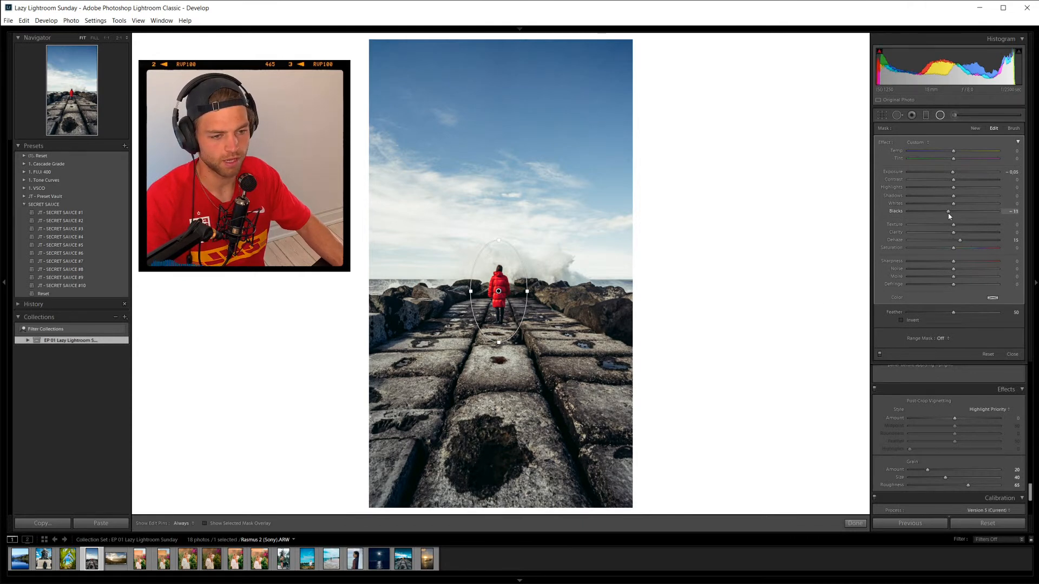
{"action": "left_click", "coordinate": [956, 179]}
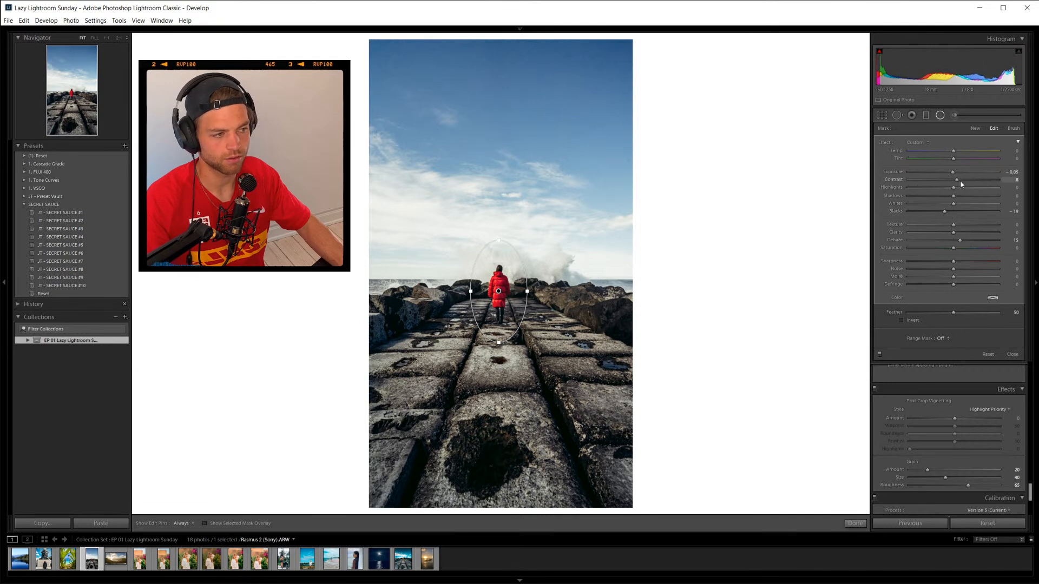
{"action": "left_click", "coordinate": [961, 180]}
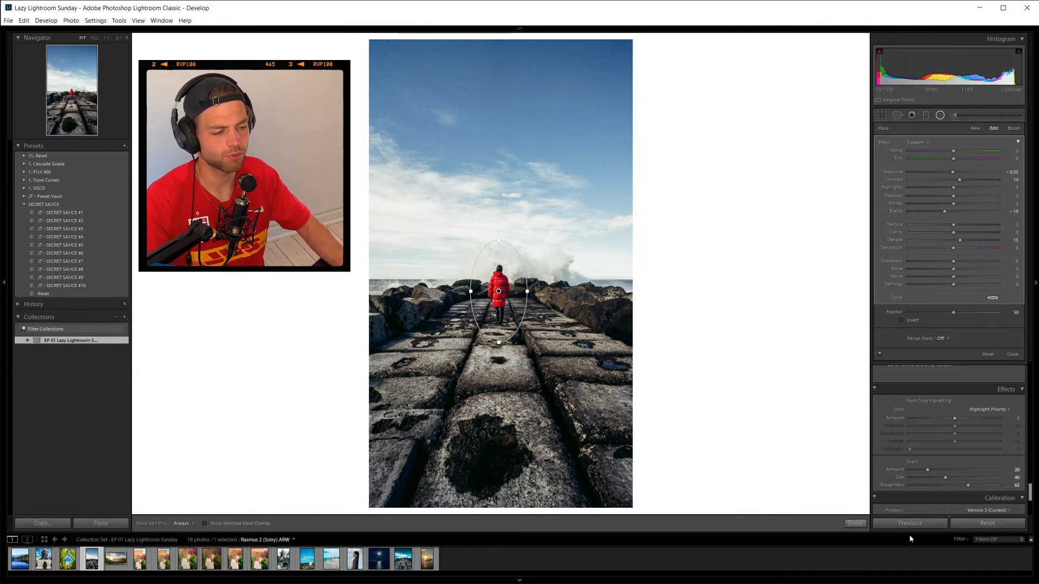
{"action": "key", "text": "Return"}
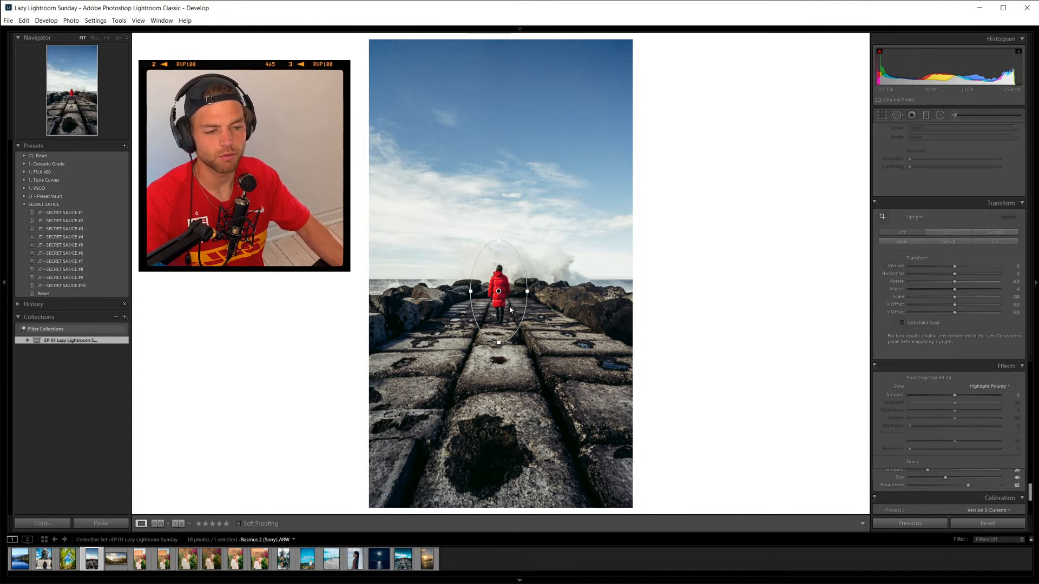
Brush over the red coat with a size 4 adjustment brush set to an exposure of 0.20, with Auto Mask on.
{"action": "left_click", "coordinate": [954, 116]}
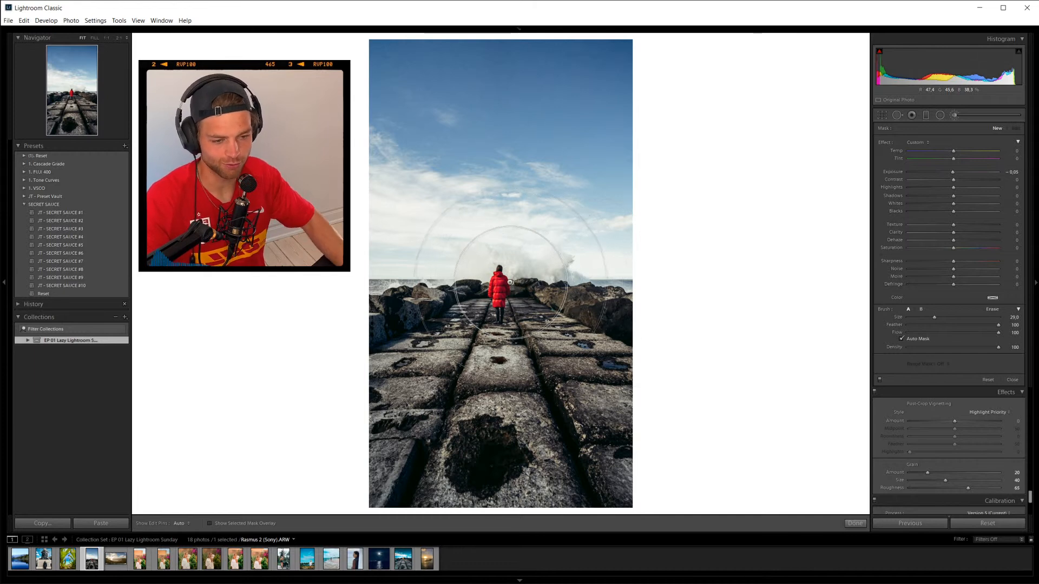
{"action": "scroll", "coordinate": [509, 282], "scroll_direction": "down", "scroll_amount": 1}
{"action": "scroll", "coordinate": [509, 282], "scroll_direction": "down", "scroll_amount": 12}
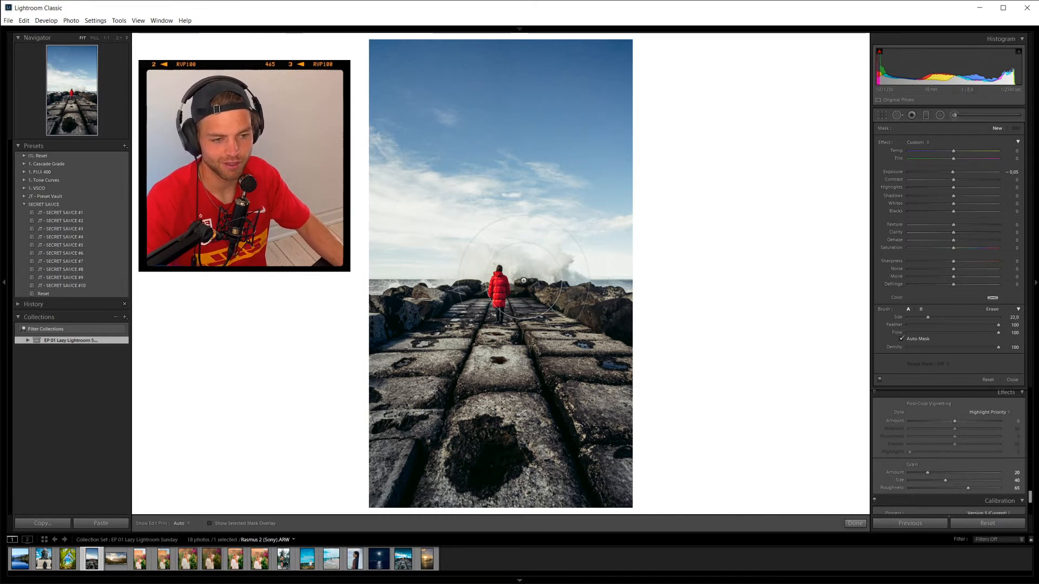
{"action": "scroll", "coordinate": [510, 292], "scroll_direction": "down", "scroll_amount": 9}
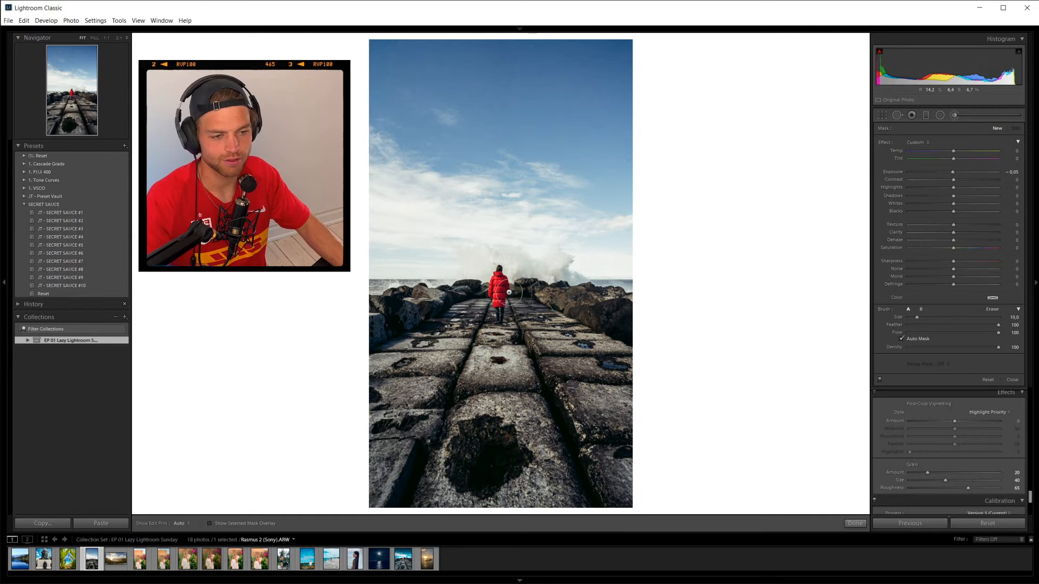
{"action": "scroll", "coordinate": [509, 292], "scroll_direction": "down", "scroll_amount": 3}
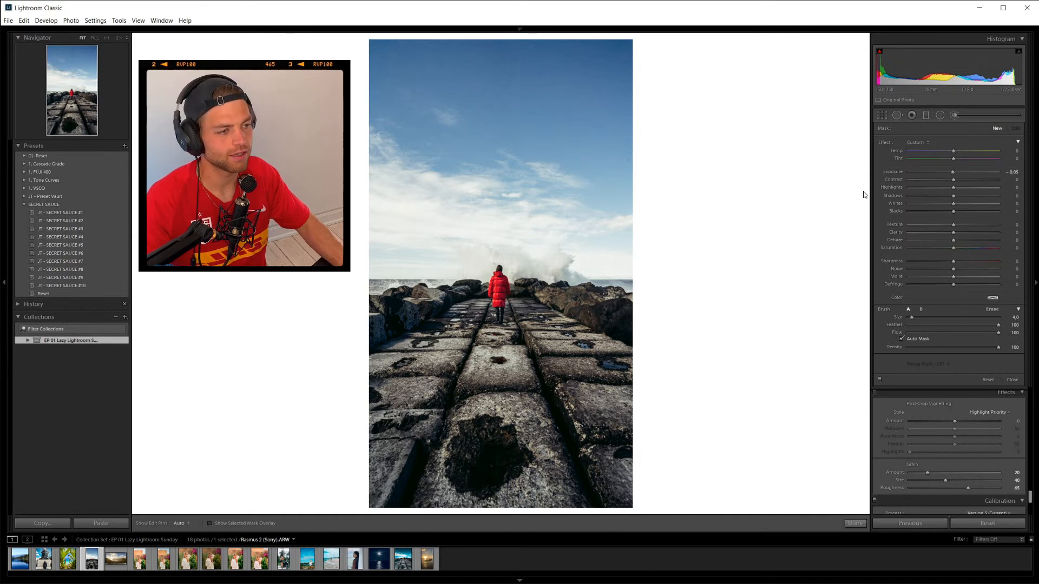
{"action": "double_click", "coordinate": [943, 173]}
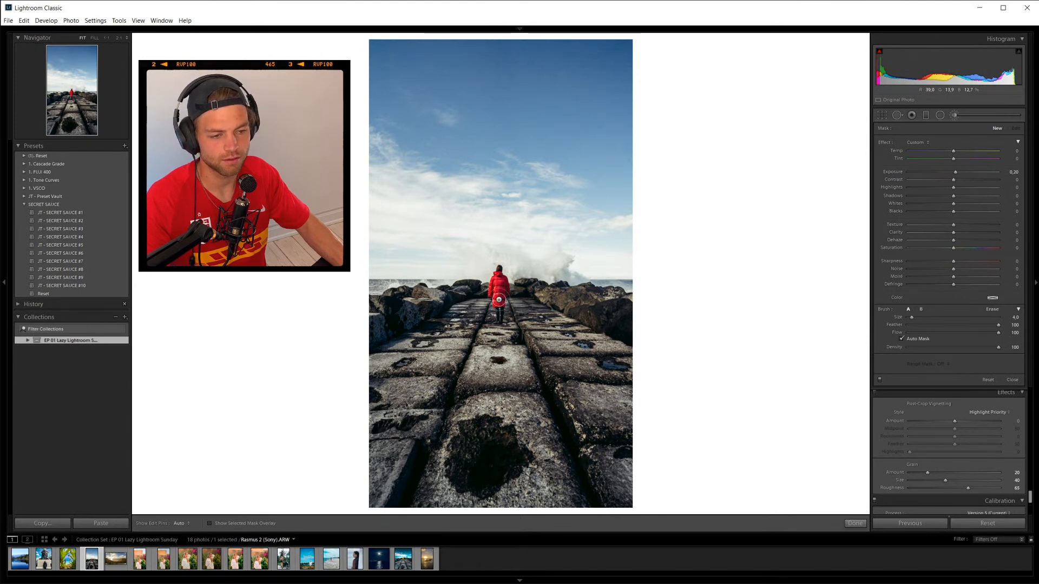
{"action": "key", "text": "h"}
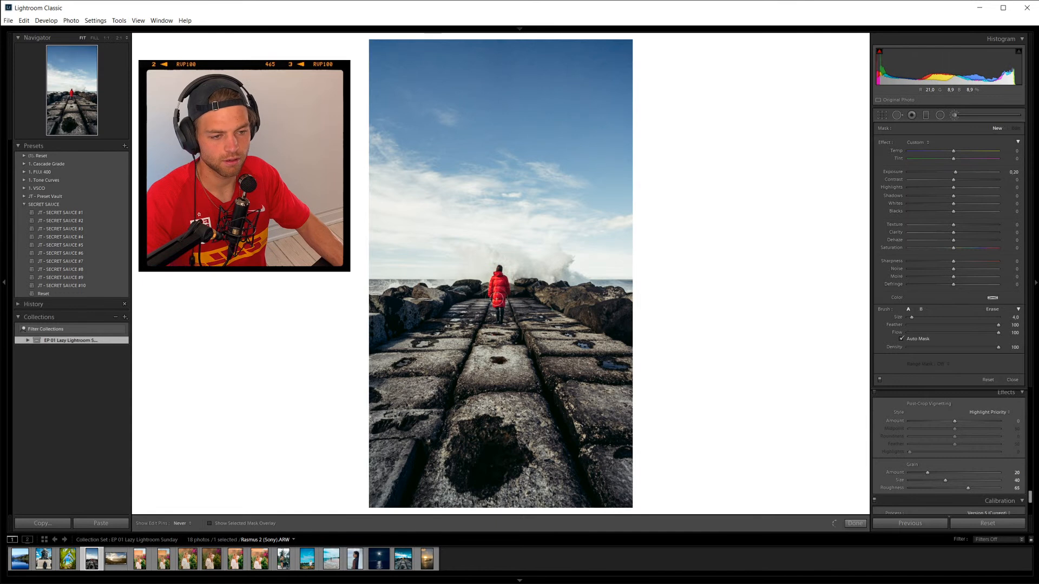
{"action": "mouse_move", "coordinate": [504, 293]}
{"action": "left_mouse_down"}
{"action": "mouse_move", "coordinate": [503, 283]}
{"action": "mouse_move", "coordinate": [499, 303]}
{"action": "mouse_move", "coordinate": [510, 284]}
{"action": "left_mouse_up"}
{"action": "key", "text": "h"}
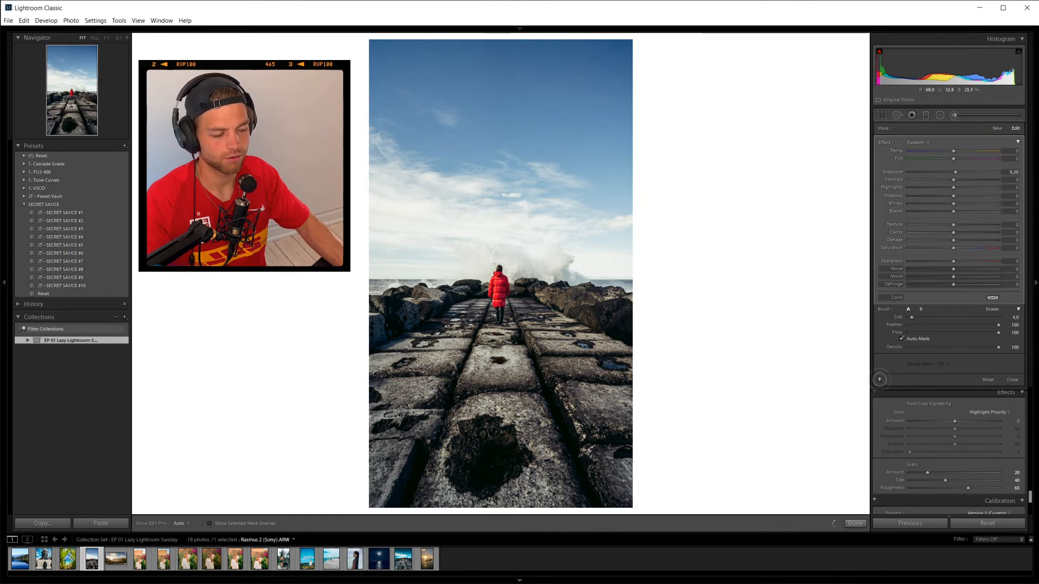
Switch the brush adjustment on the coat off and on to compare its effect.
{"action": "left_click", "coordinate": [880, 380]}
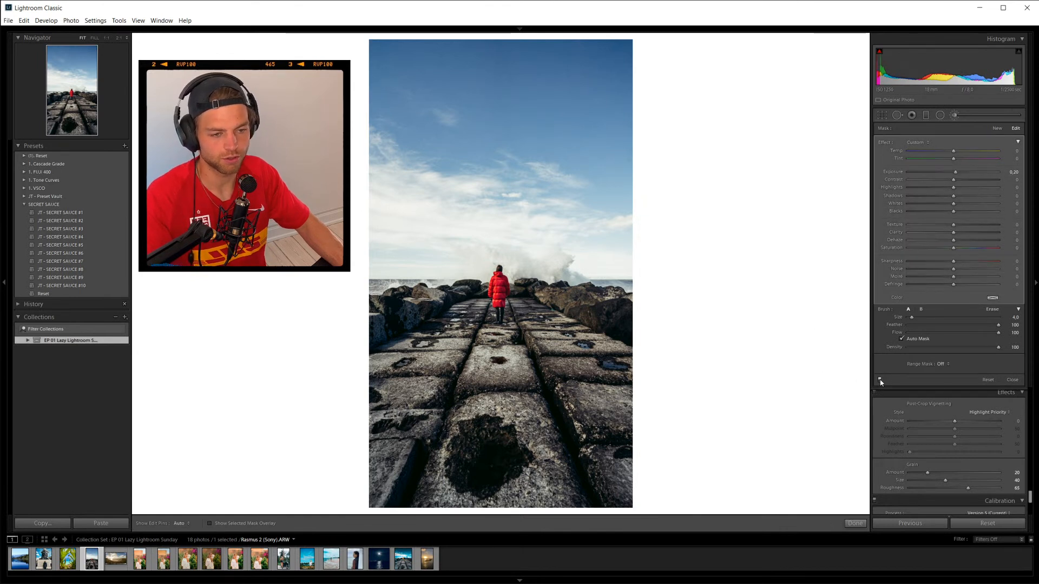
{"action": "left_click", "coordinate": [880, 380]}
{"action": "left_click", "coordinate": [880, 380]}
{"action": "left_click", "coordinate": [879, 380]}
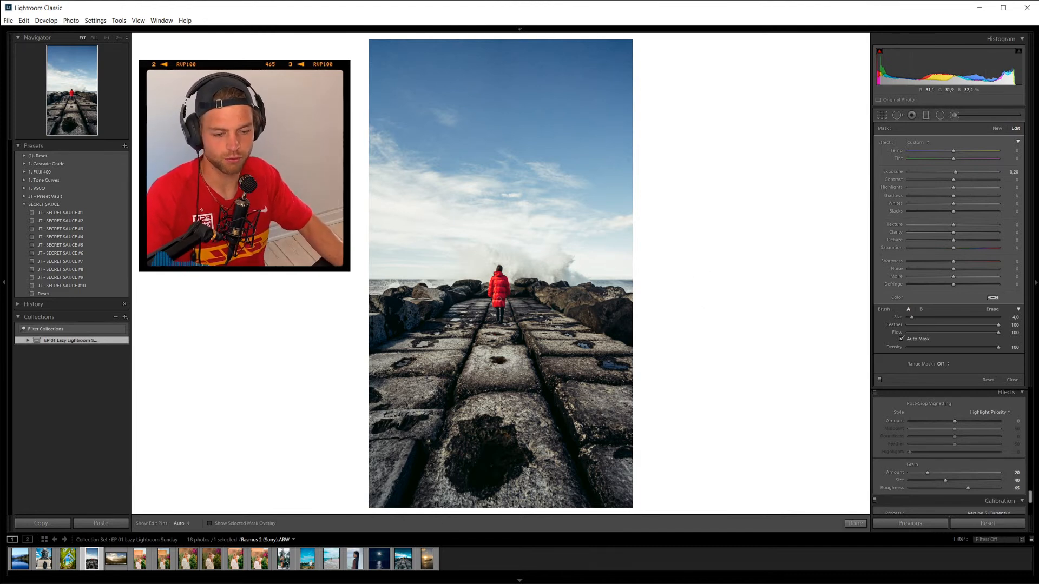
Crop the pier photo to the 4 x 5 / 8 x 10 ratio, shifting the frame to trim the upper sky.
{"action": "left_click", "coordinate": [882, 115]}
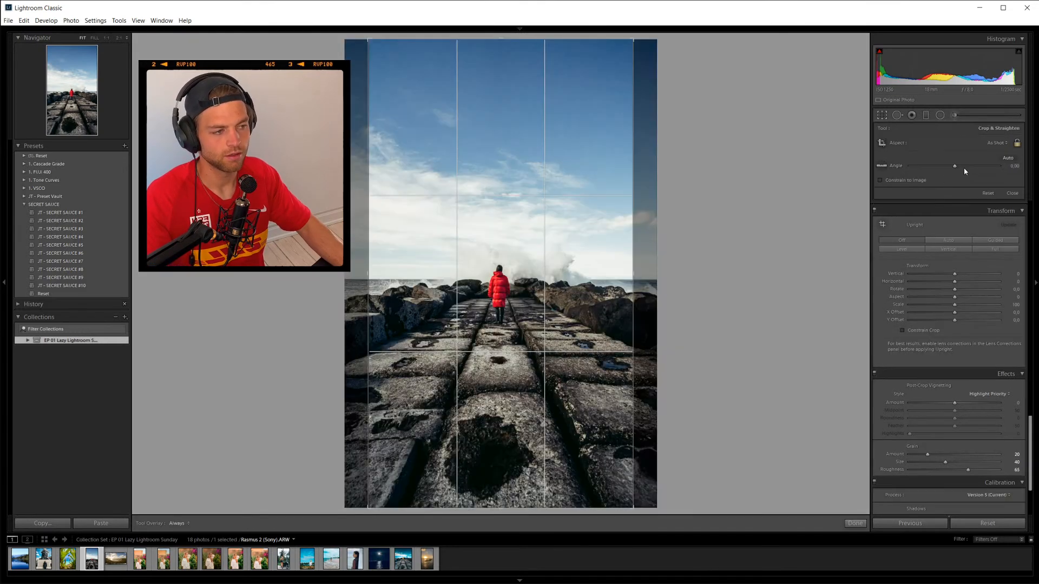
{"action": "left_click", "coordinate": [995, 143]}
{"action": "left_click", "coordinate": [936, 198]}
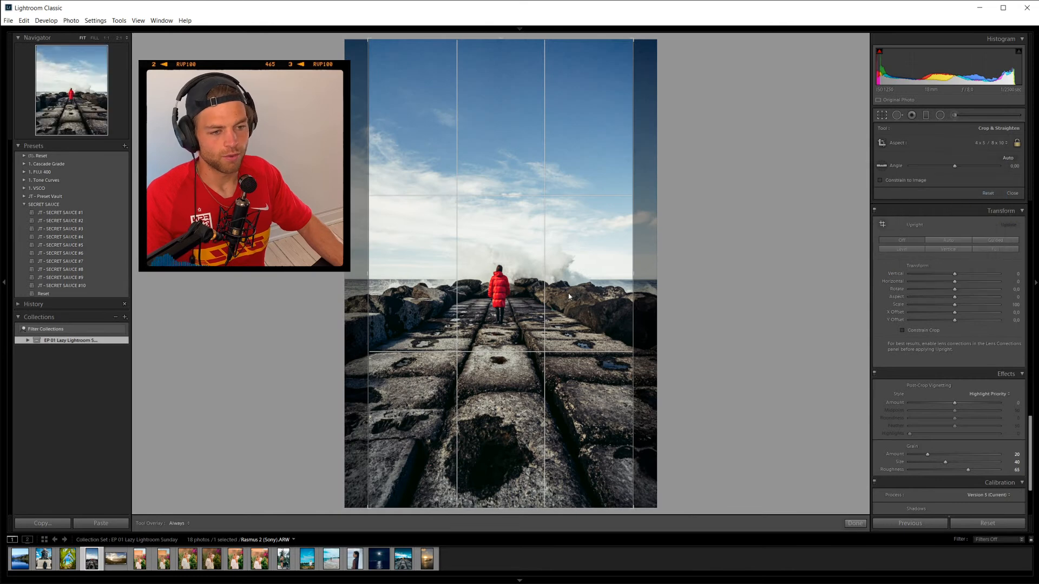
{"action": "left_click_drag", "start_coordinate": [498, 440], "coordinate": [496, 479]}
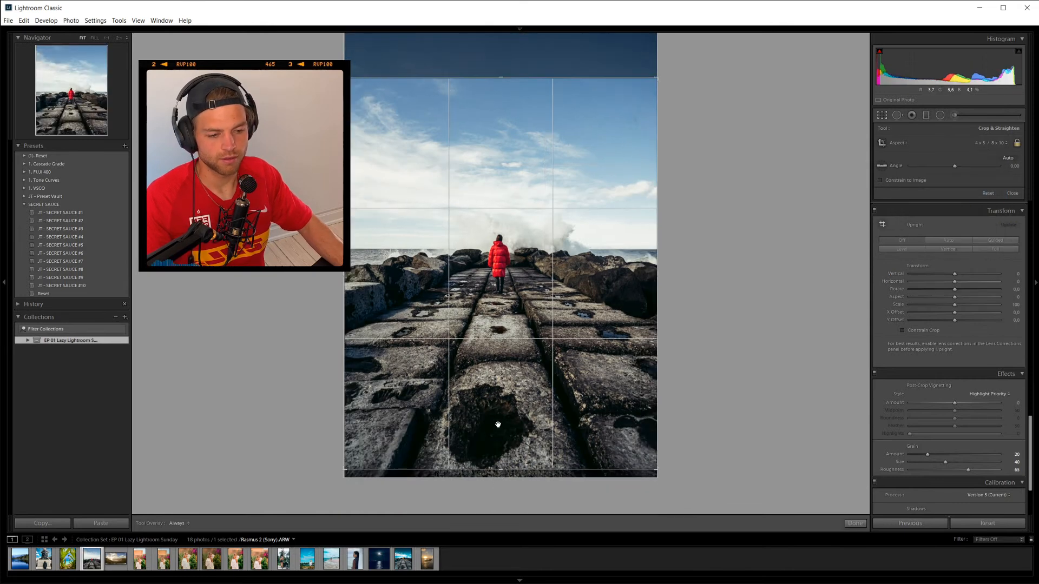
{"action": "left_click_drag", "start_coordinate": [510, 426], "coordinate": [510, 421]}
{"action": "key", "text": "Return"}
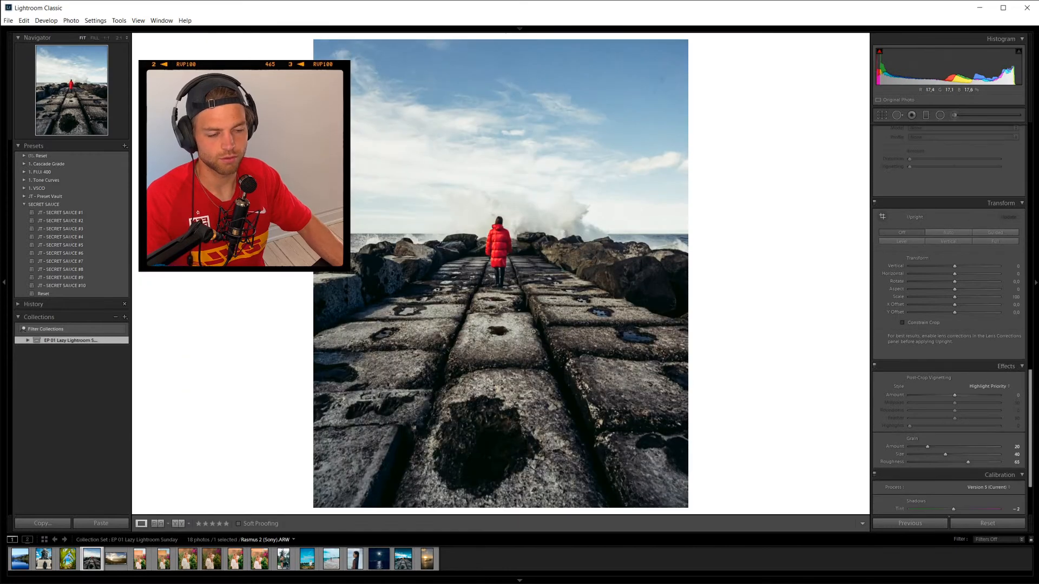
Set the photo's whites to -16, shadows to +92 and temperature to 6299.
{"action": "scroll", "coordinate": [881, 313], "scroll_direction": "up", "scroll_amount": 10}
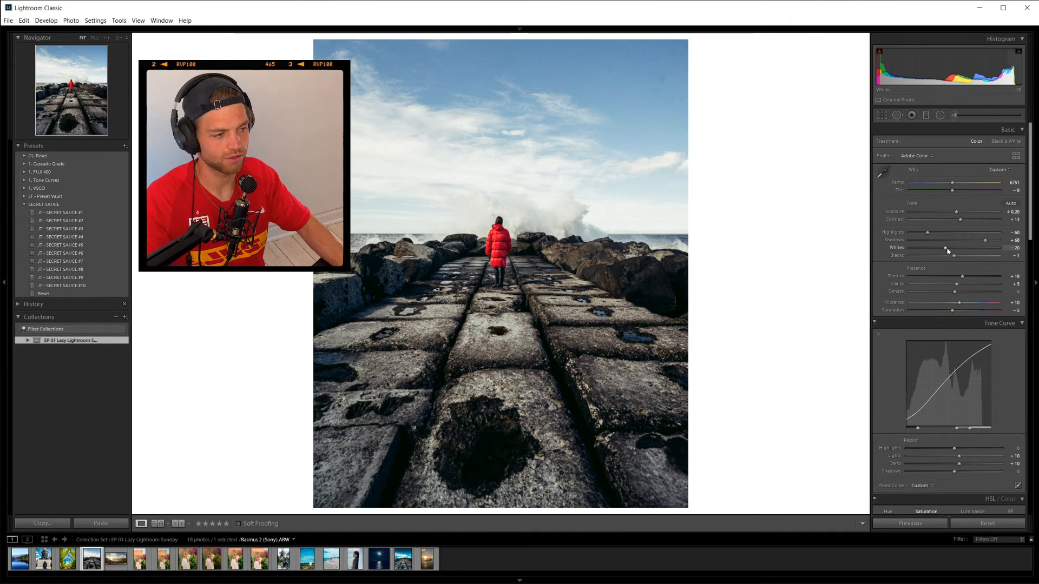
{"action": "mouse_move", "coordinate": [947, 251]}
{"action": "left_mouse_down"}
{"action": "mouse_move", "coordinate": [997, 241]}
{"action": "mouse_move", "coordinate": [949, 251]}
{"action": "left_mouse_up"}
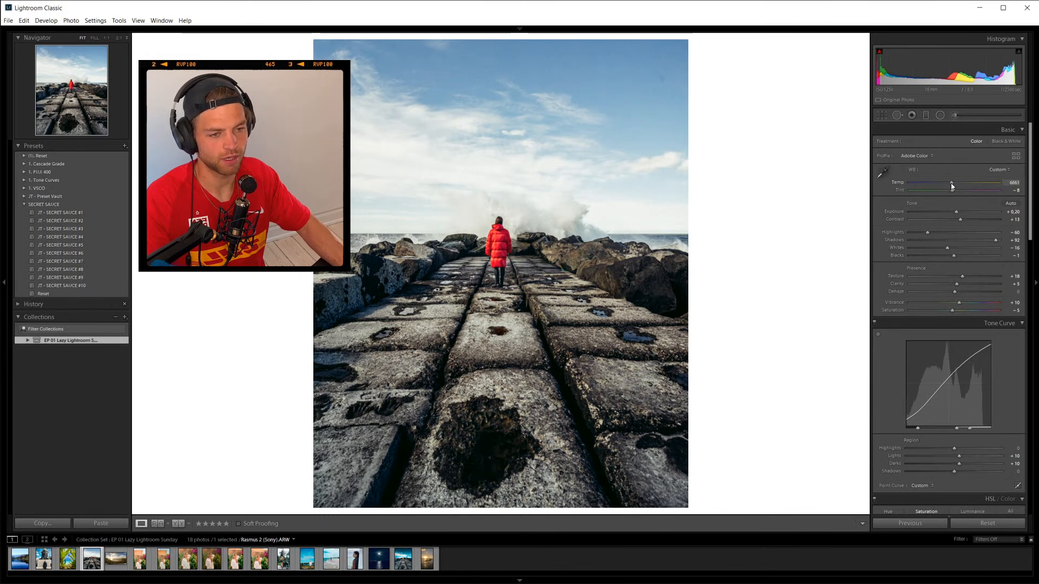
{"action": "left_click_drag", "start_coordinate": [952, 186], "coordinate": [950, 186]}
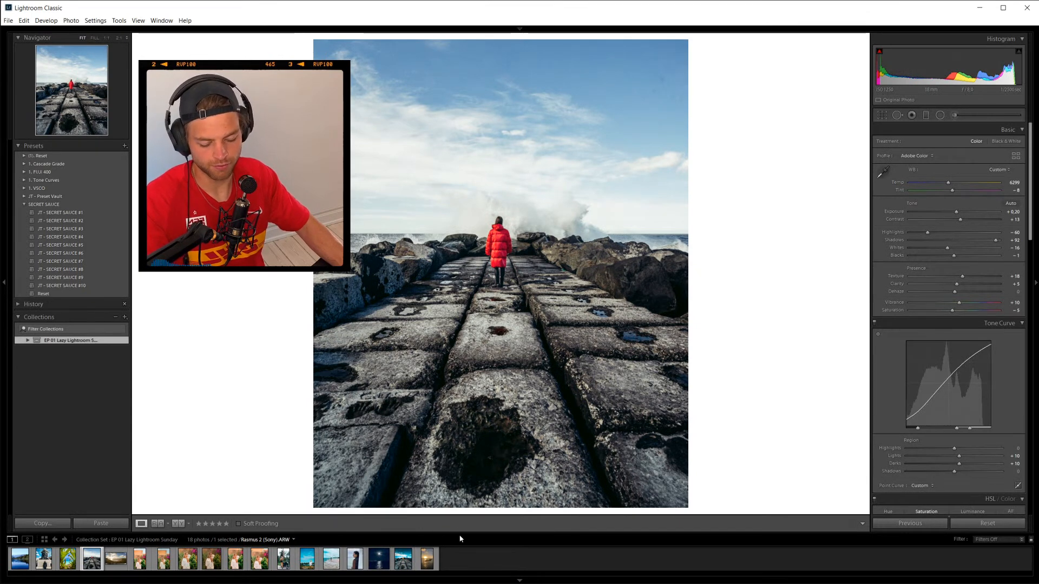
Compare the red coat photo before and after editing, and look at the yellow coat version of the same scene.
{"action": "key", "text": "y"}
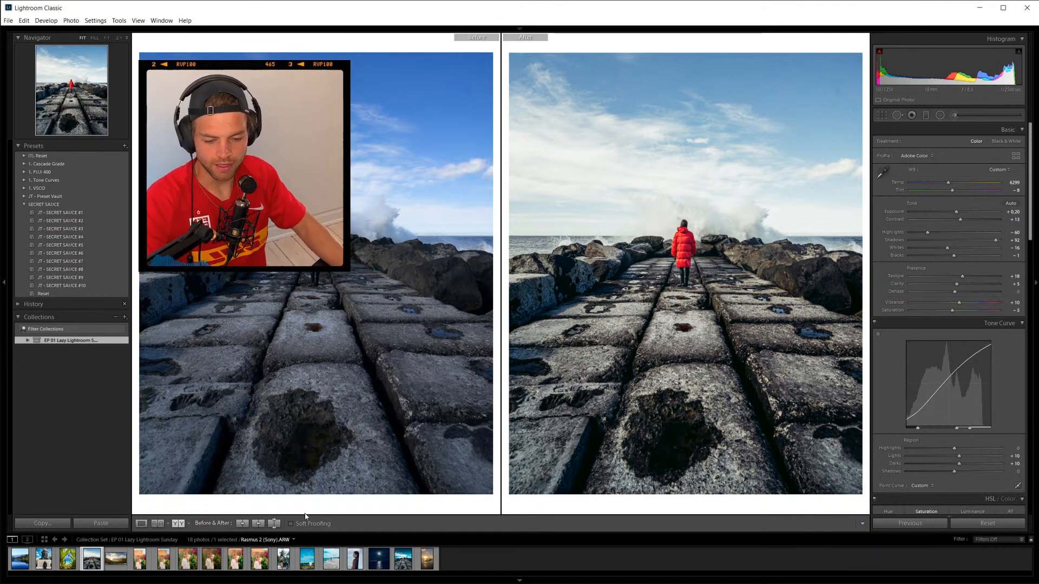
{"action": "left_click", "coordinate": [403, 559]}
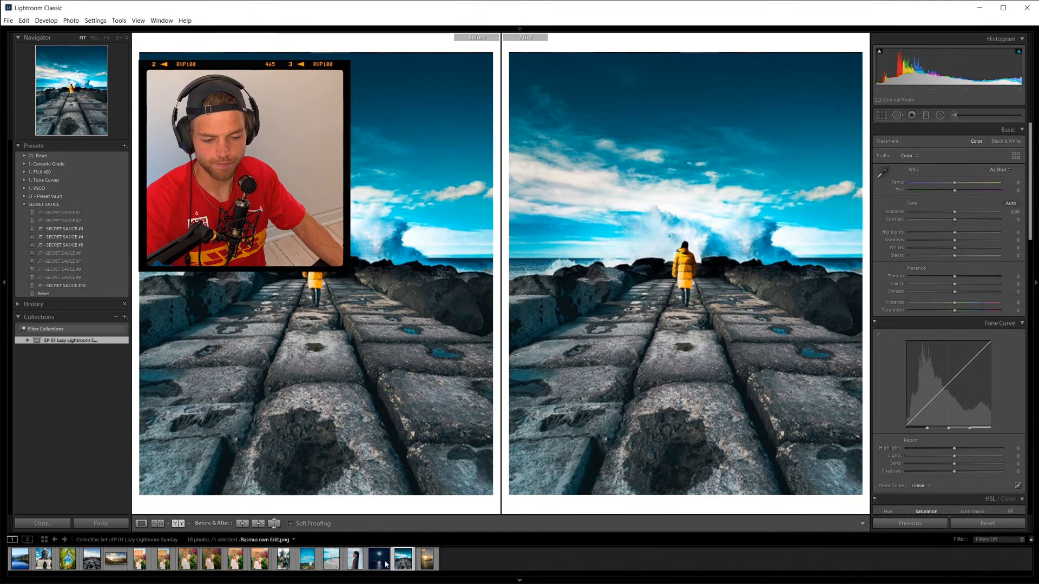
{"action": "left_click", "coordinate": [91, 559]}
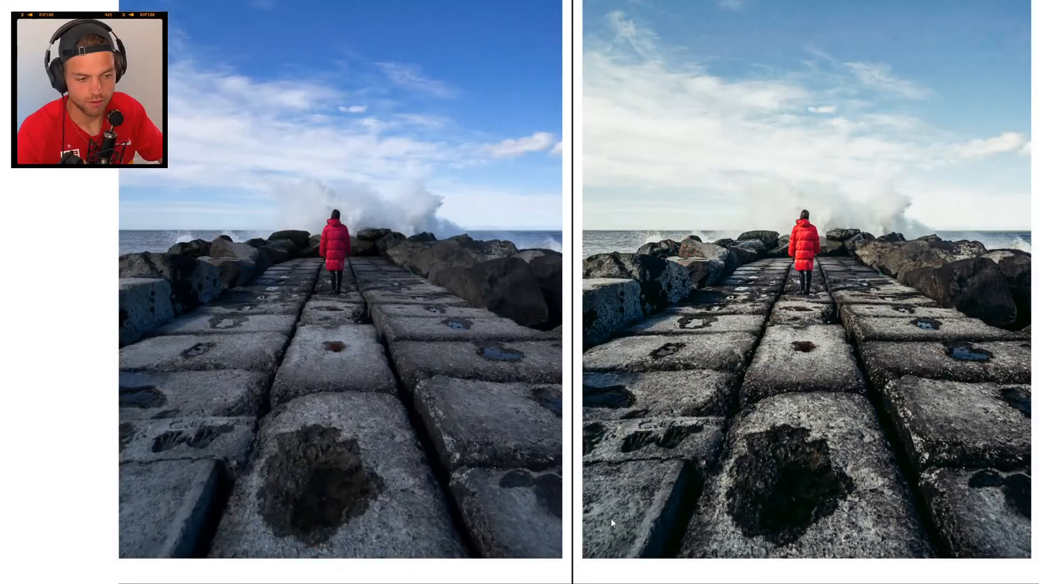
{"action": "key", "text": "3"}
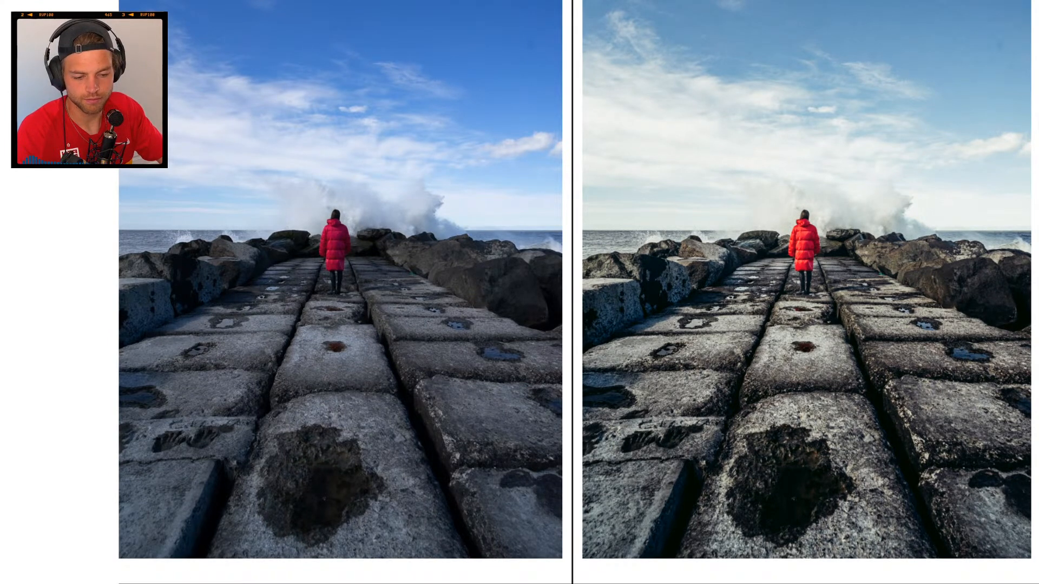
{"action": "key", "text": "y"}
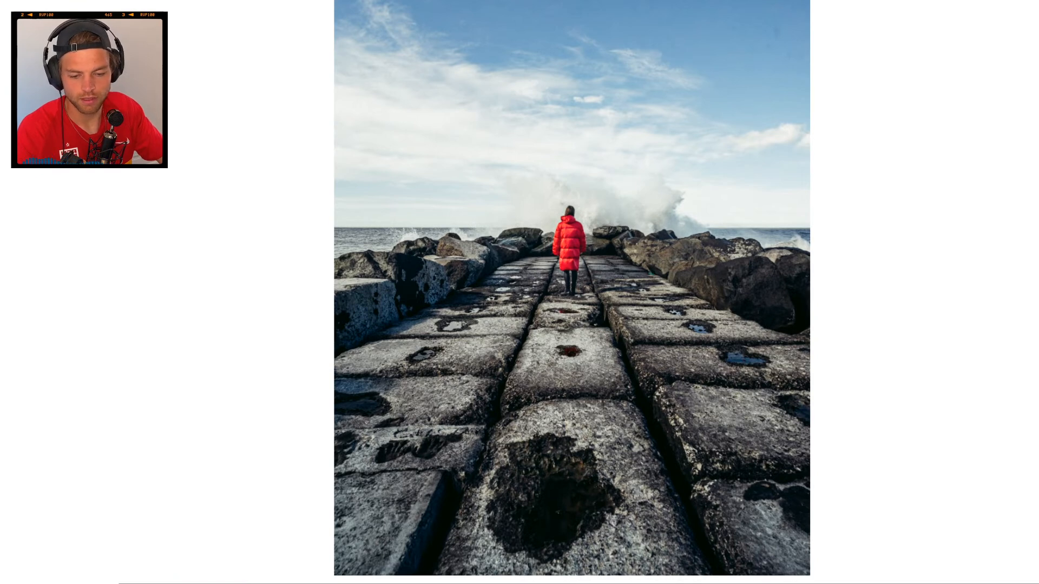
Open the reference view to compare the red coat edit with the yellow coat version.
{"action": "key", "text": "shift+r"}
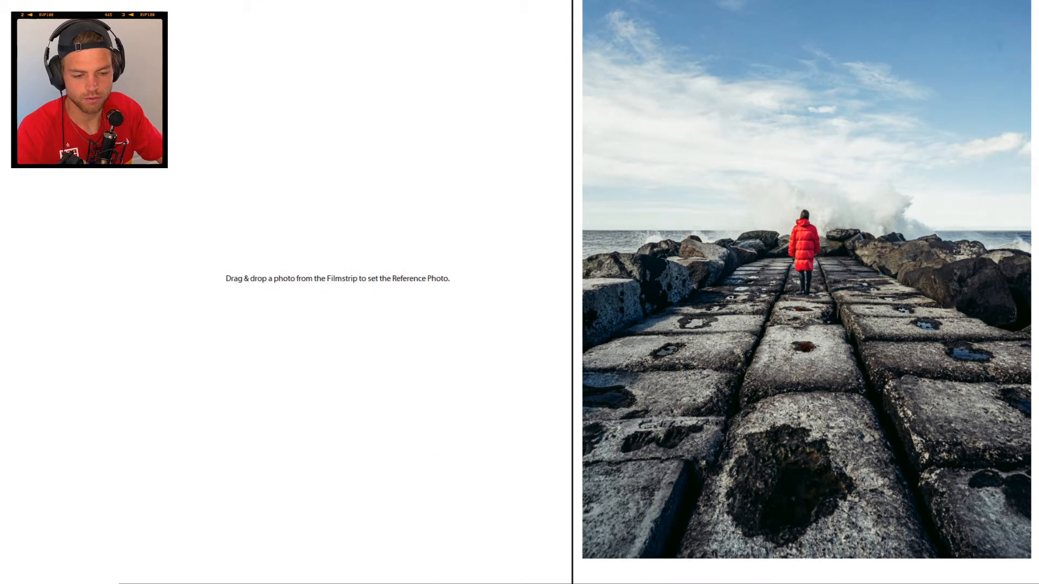
{"action": "left_click_drag", "start_coordinate": [382, 478], "coordinate": [369, 397]}
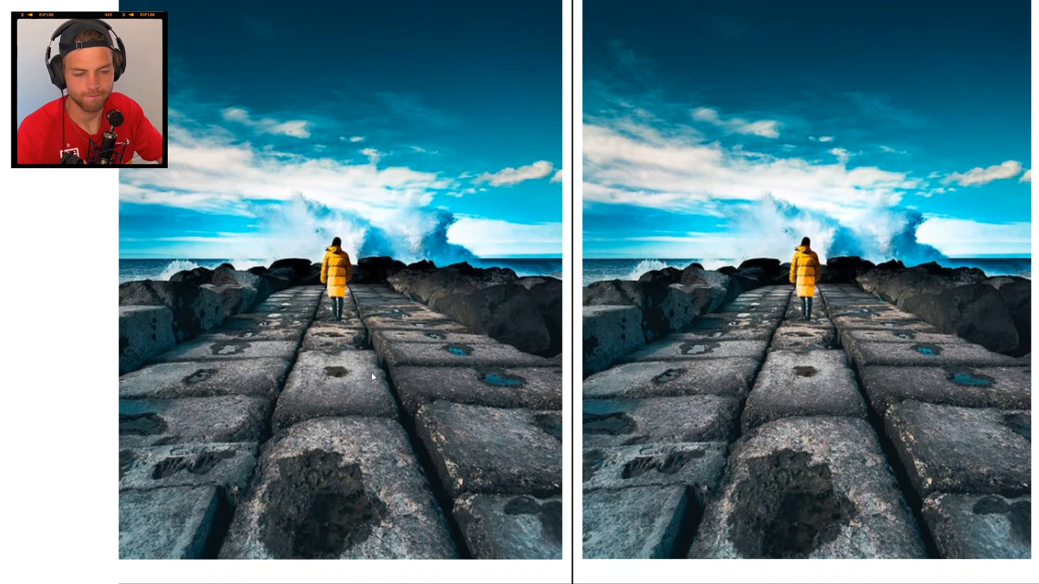
{"action": "key", "text": "Right"}
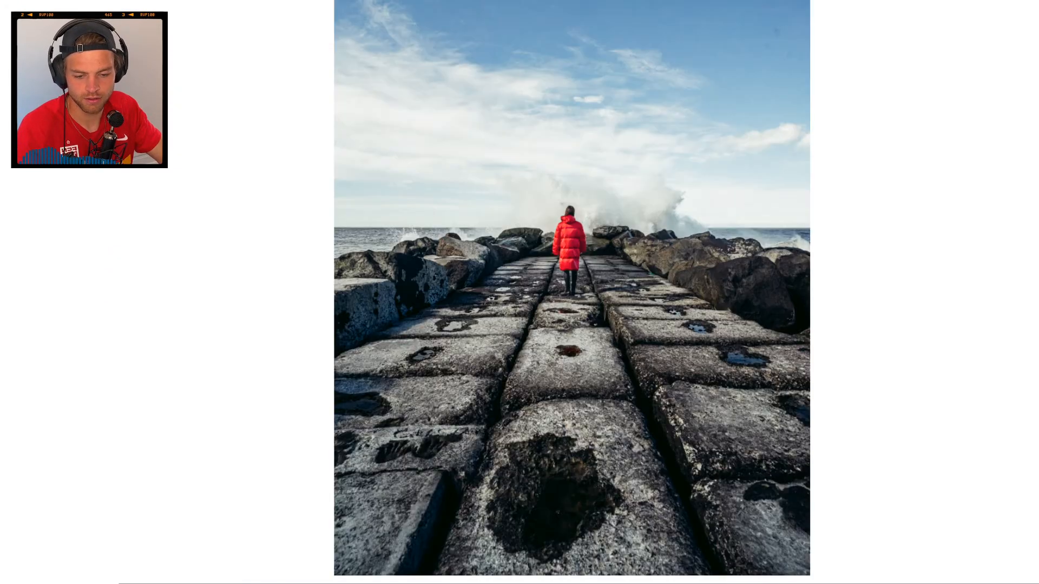
{"action": "key", "text": "2"}
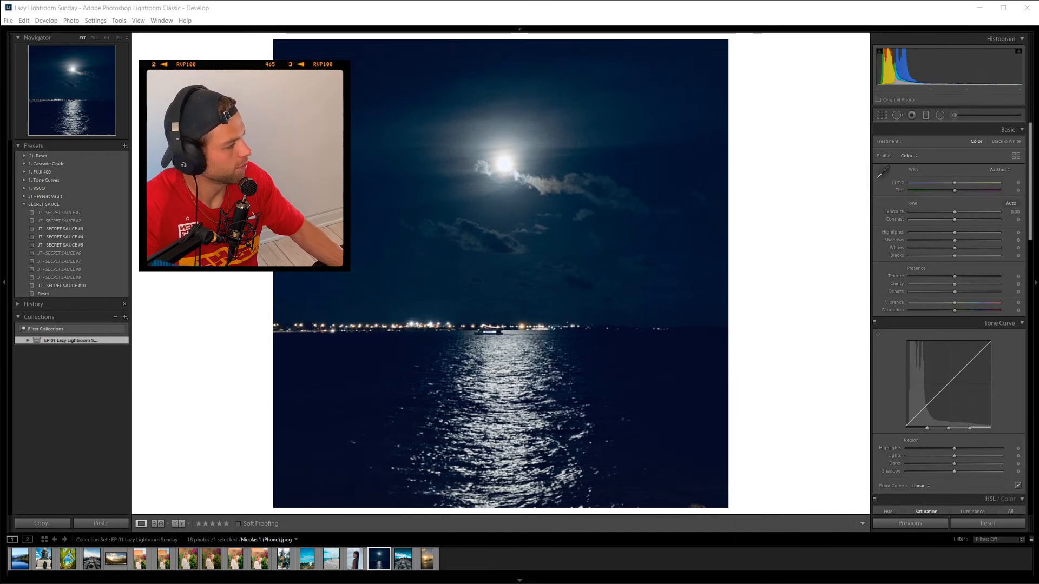
Bring the browser with the Creative Cloud plans page into view and dismiss the Honey tip.
{"action": "left_click_drag", "start_coordinate": [1038, 77], "coordinate": [648, 45]}
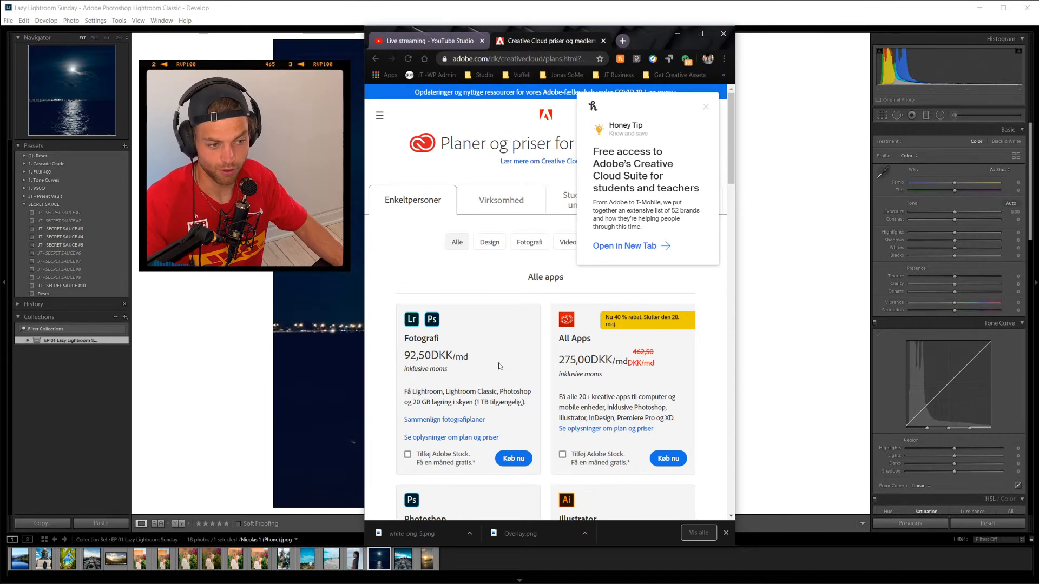
{"action": "left_click", "coordinate": [706, 108]}
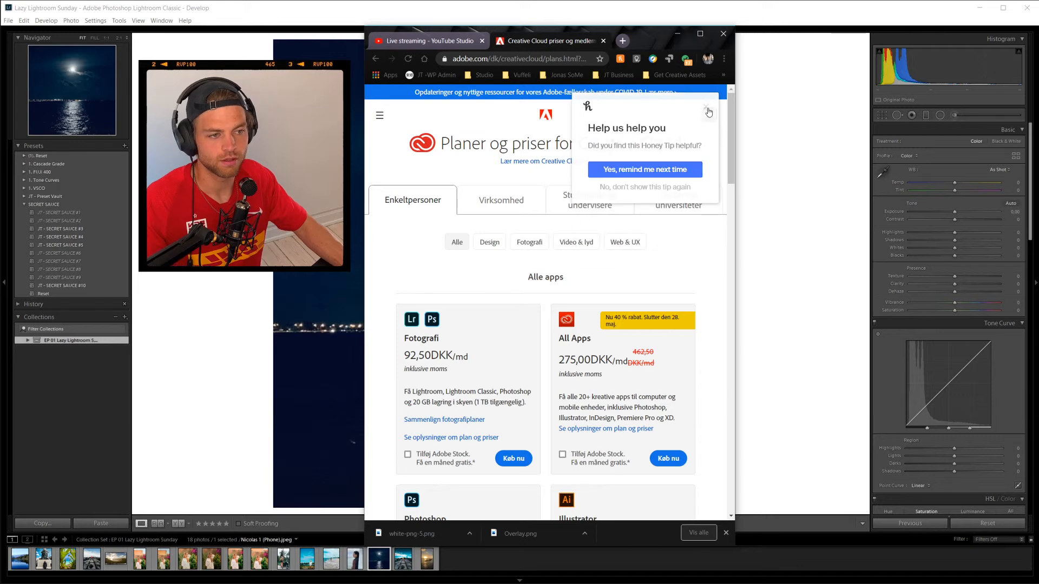
{"action": "left_click", "coordinate": [706, 111]}
Review the Creative Cloud plans for students and teachers and for individuals, and minimize the browser to return to Lightroom Classic.
{"action": "left_click", "coordinate": [588, 205]}
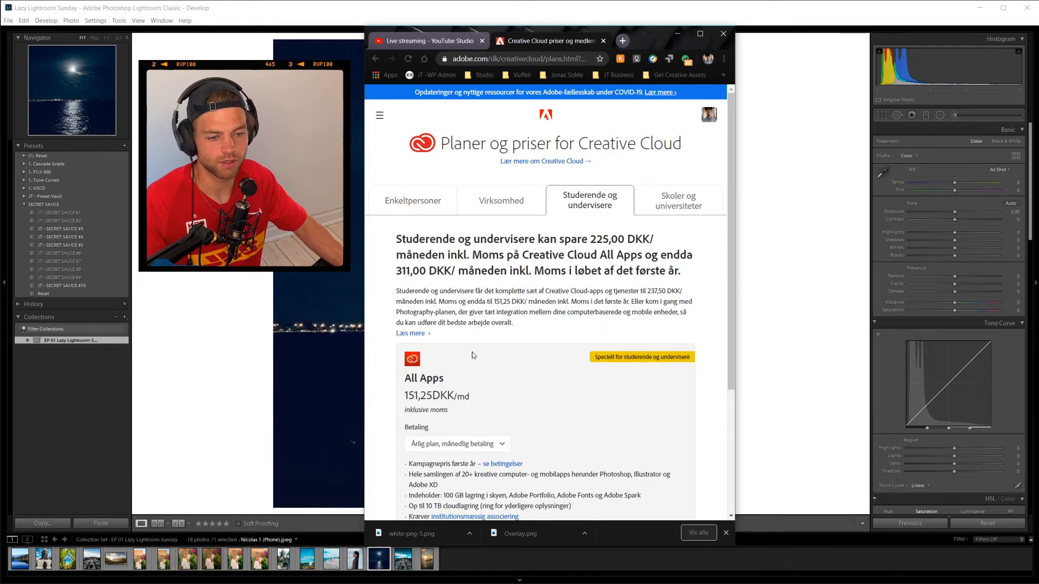
{"action": "scroll", "coordinate": [471, 382], "scroll_direction": "down", "scroll_amount": 3}
{"action": "scroll", "coordinate": [466, 352], "scroll_direction": "up", "scroll_amount": 3}
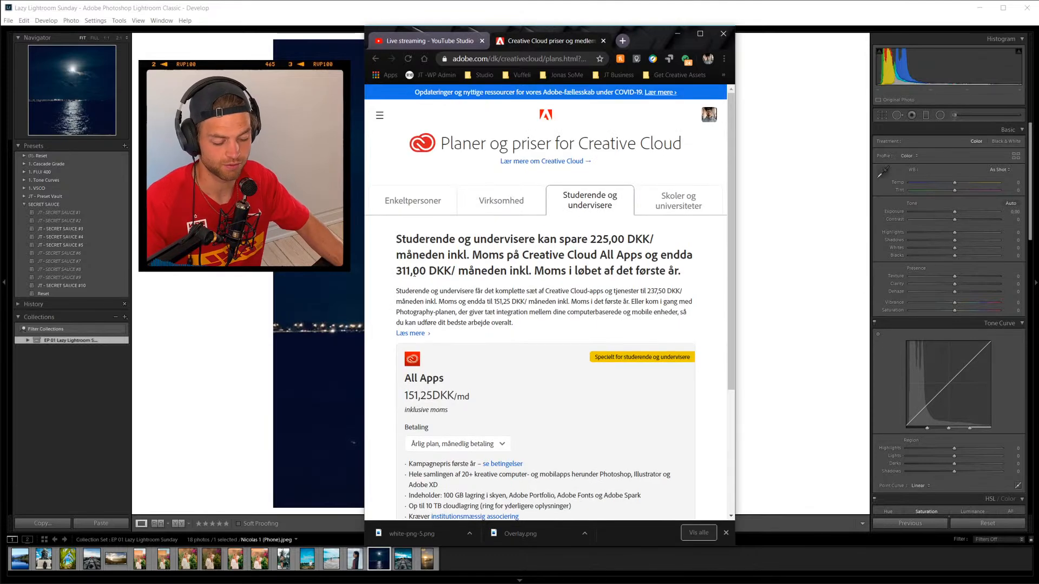
{"action": "left_click", "coordinate": [404, 210]}
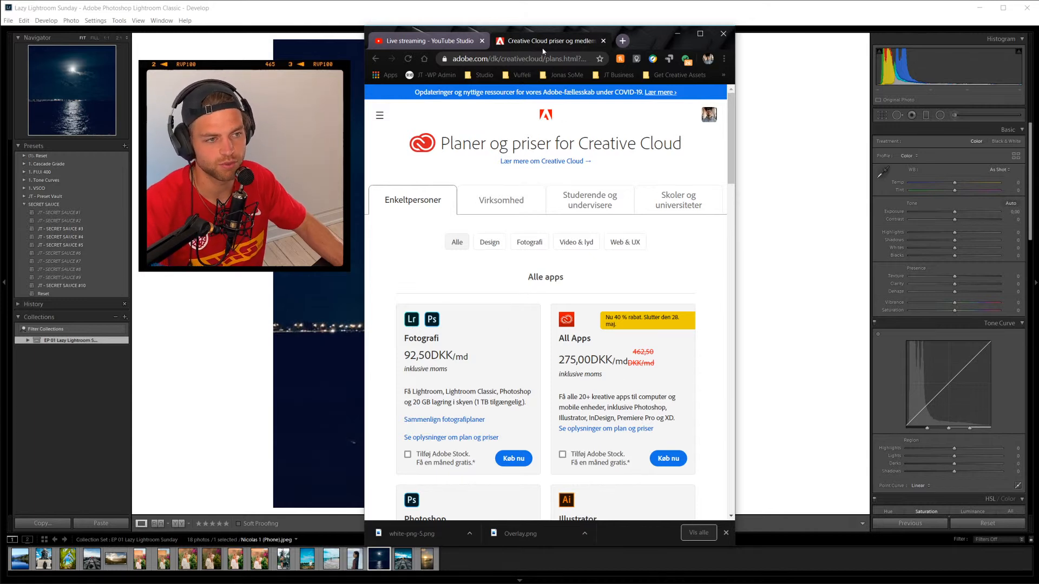
{"action": "left_click", "coordinate": [677, 33]}
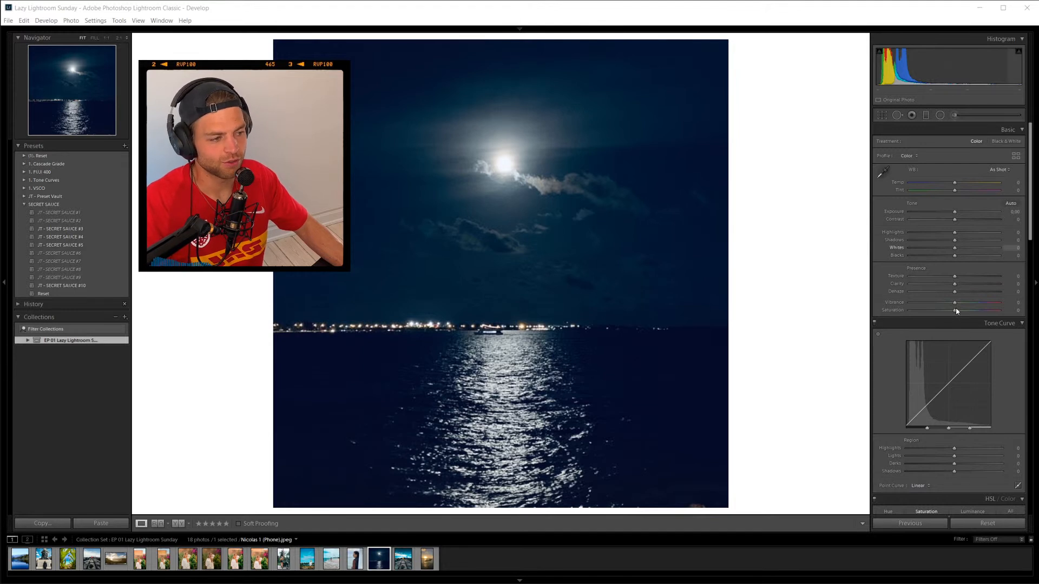
Draw a tall radial filter around the moon and its reflection on the water, and turn off its Invert option.
{"action": "scroll", "coordinate": [934, 284], "scroll_direction": "down", "scroll_amount": 3}
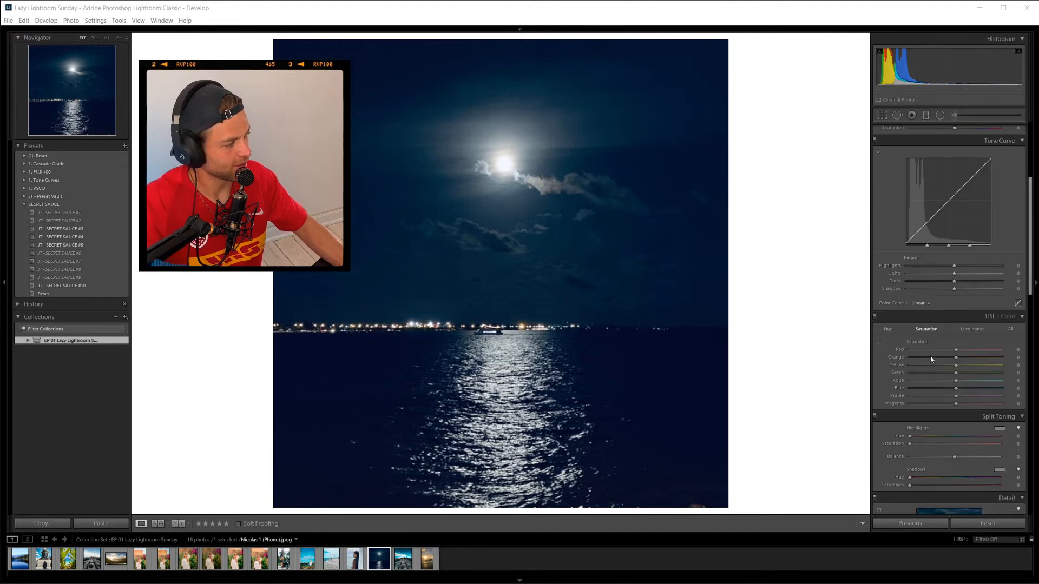
{"action": "scroll", "coordinate": [904, 341], "scroll_direction": "down", "scroll_amount": 2}
{"action": "scroll", "coordinate": [942, 157], "scroll_direction": "up", "scroll_amount": 5}
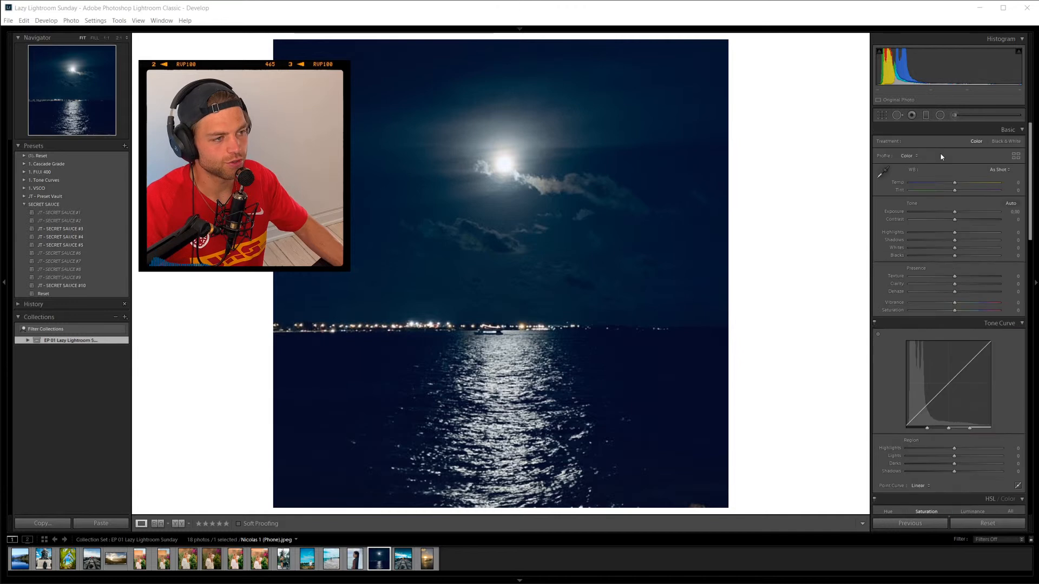
{"action": "left_click", "coordinate": [941, 116]}
{"action": "left_click_drag", "start_coordinate": [448, 135], "coordinate": [542, 393]}
{"action": "left_click_drag", "start_coordinate": [456, 243], "coordinate": [506, 442]}
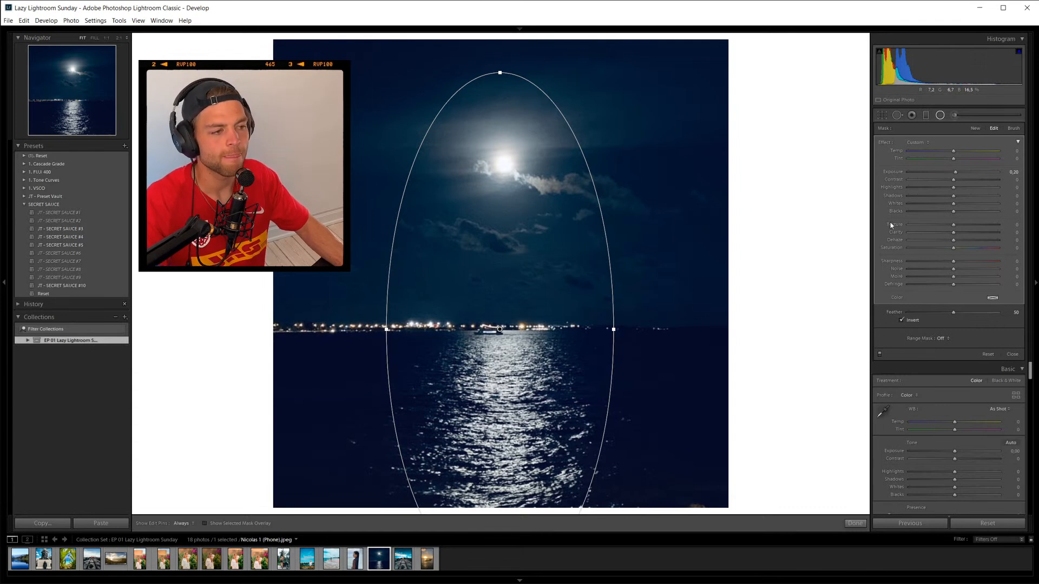
{"action": "left_click", "coordinate": [902, 321]}
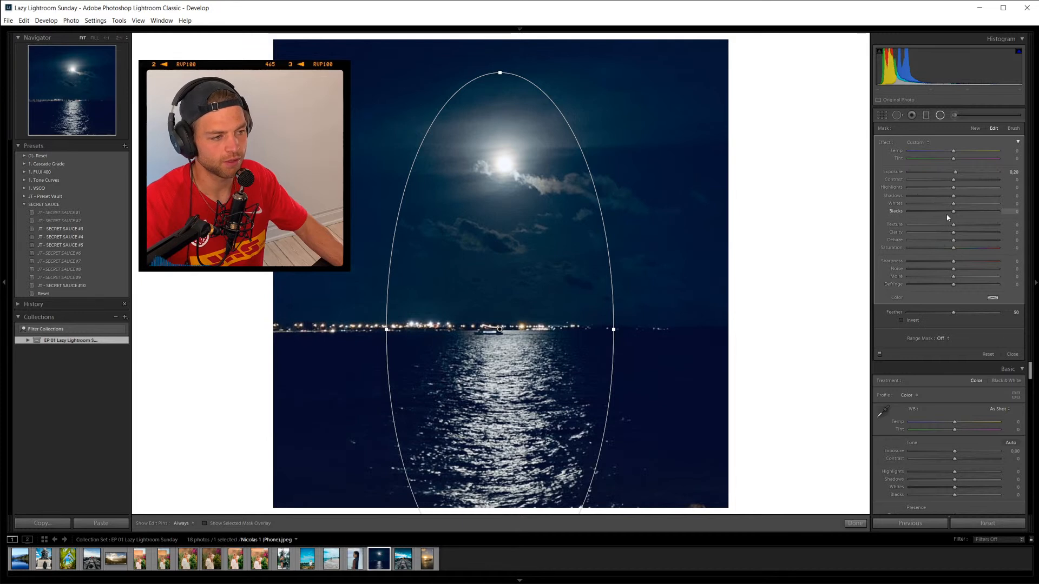
Set the radial filter's Blacks to -17 and Contrast to 14, and reset its Exposure to 0.
{"action": "left_click_drag", "start_coordinate": [953, 211], "coordinate": [958, 184]}
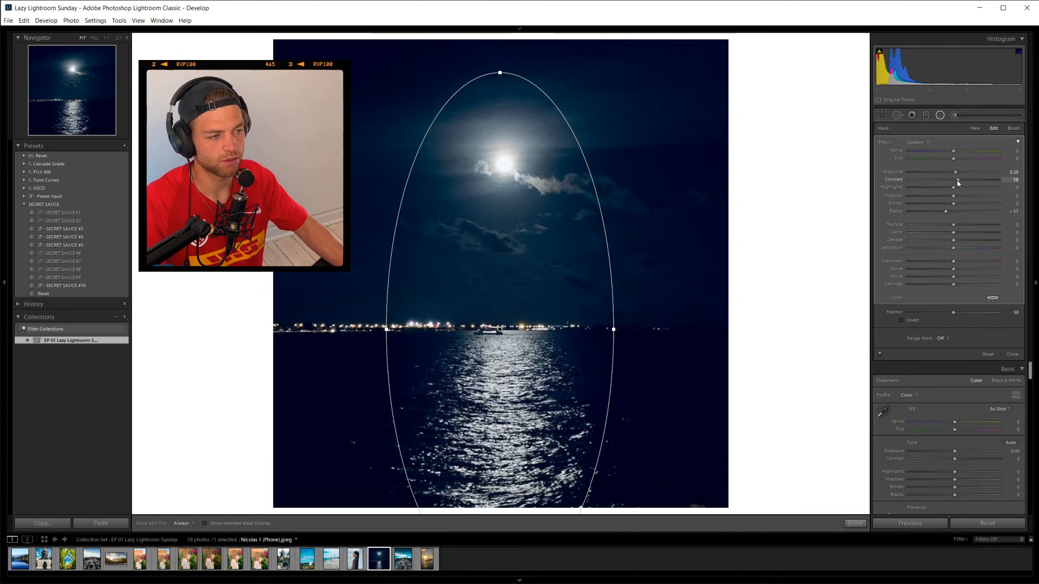
{"action": "double_click", "coordinate": [902, 173]}
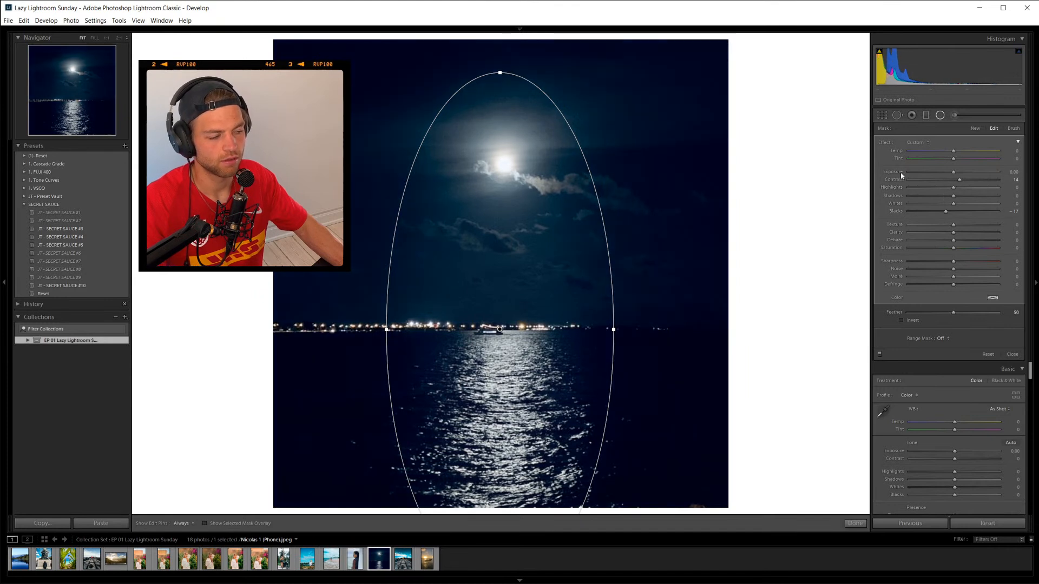
Check the radial filter's coverage with the mask overlay and compare the photo with the filter off and on.
{"action": "key", "text": "o"}
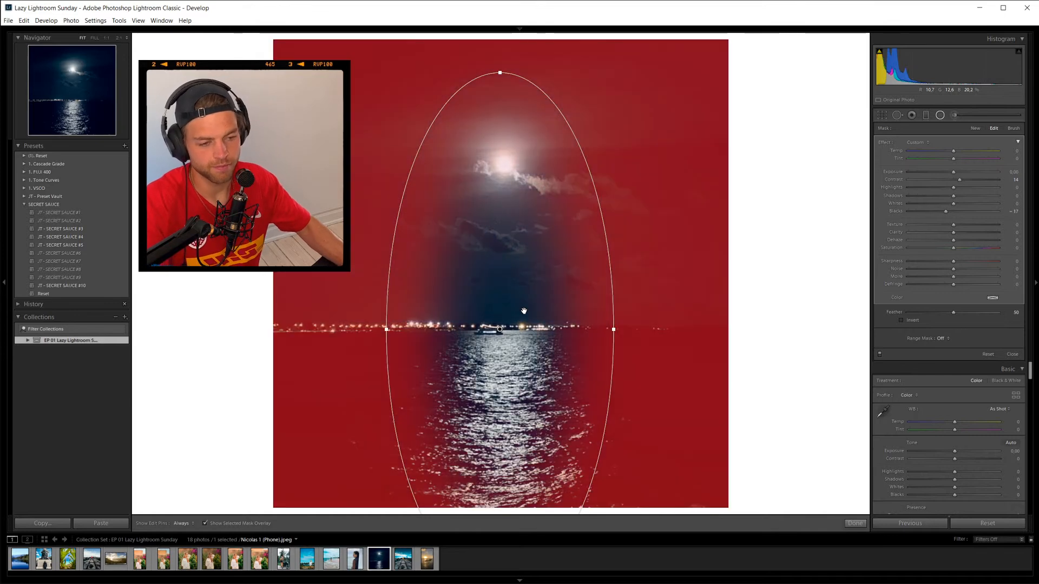
{"action": "key", "text": "o"}
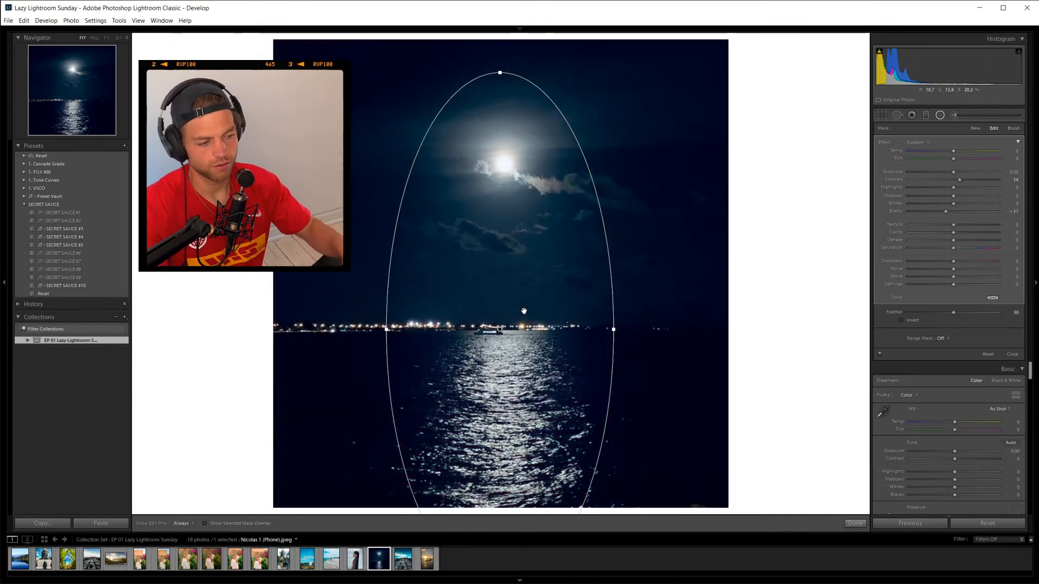
{"action": "left_click", "coordinate": [880, 355]}
{"action": "left_click", "coordinate": [880, 355]}
{"action": "left_click", "coordinate": [880, 355]}
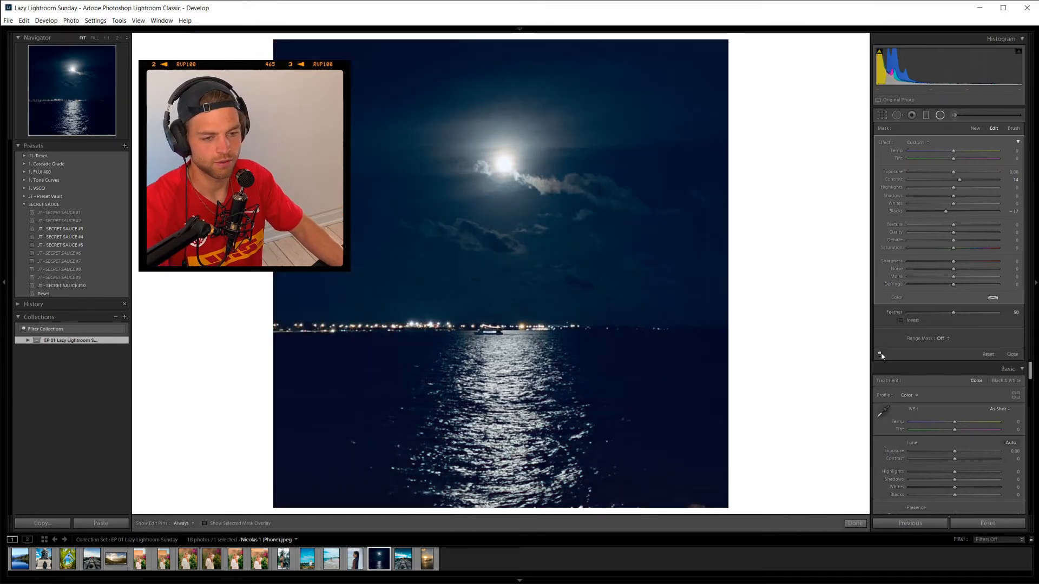
{"action": "left_click", "coordinate": [880, 355]}
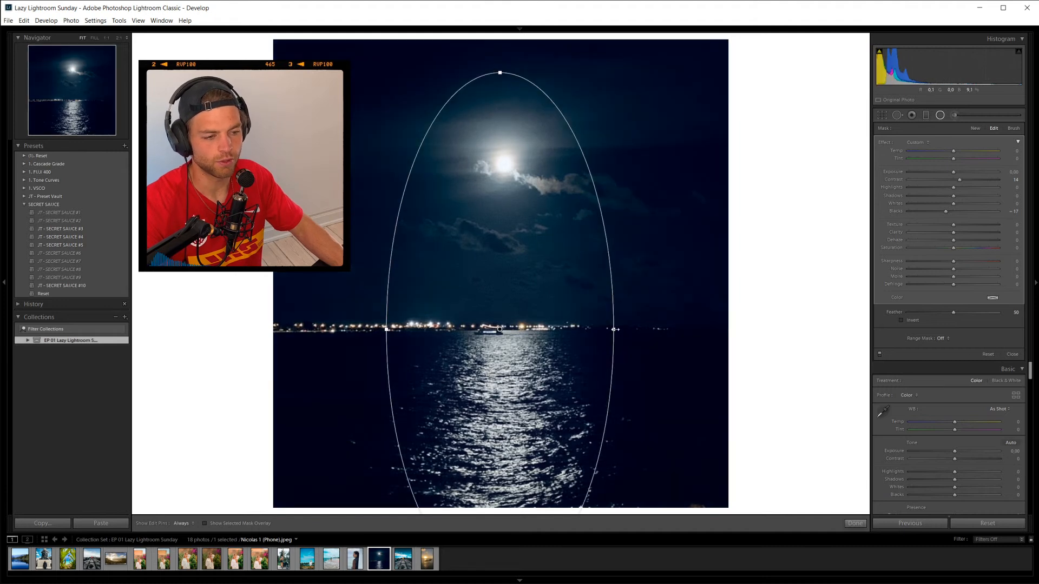
Narrow the radial filter around the moonlit reflection, lower its upper edge to just above the moon, and finish the filter edit.
{"action": "left_click_drag", "start_coordinate": [616, 329], "coordinate": [600, 329]}
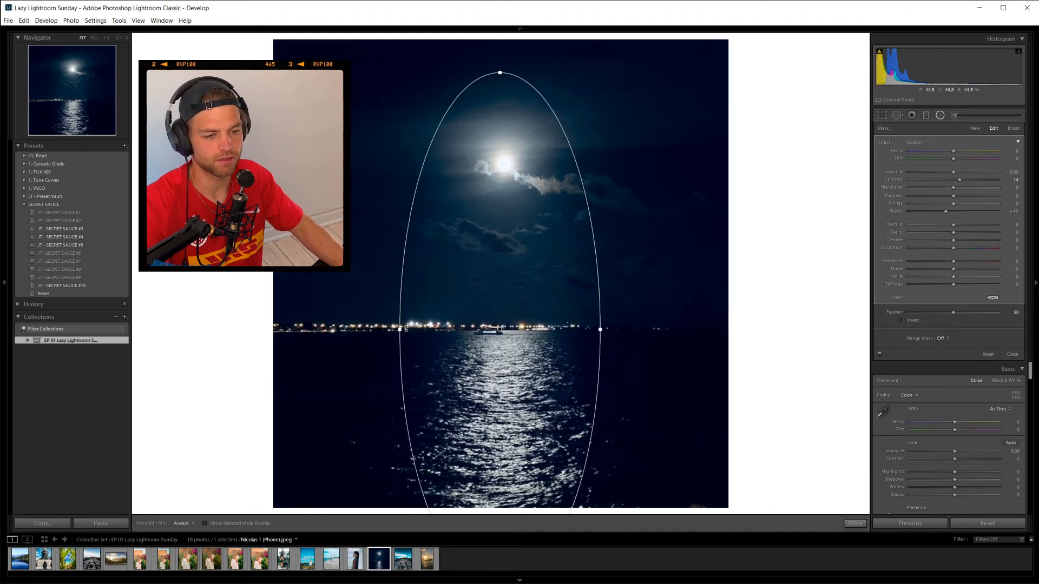
{"action": "left_click_drag", "start_coordinate": [401, 330], "coordinate": [404, 330]}
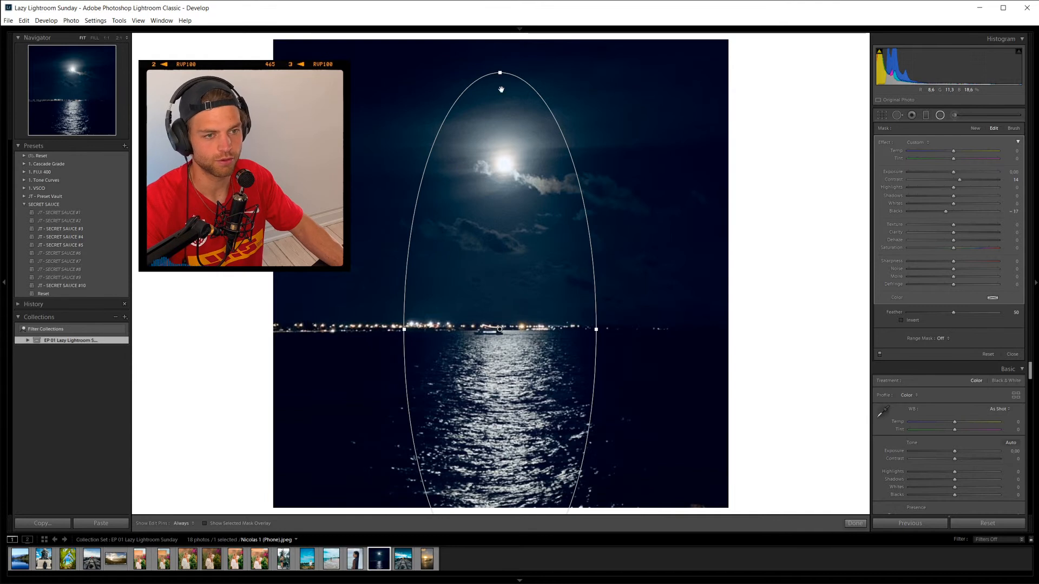
{"action": "left_click_drag", "start_coordinate": [502, 91], "coordinate": [502, 109]}
{"action": "left_click_drag", "start_coordinate": [511, 189], "coordinate": [511, 204]}
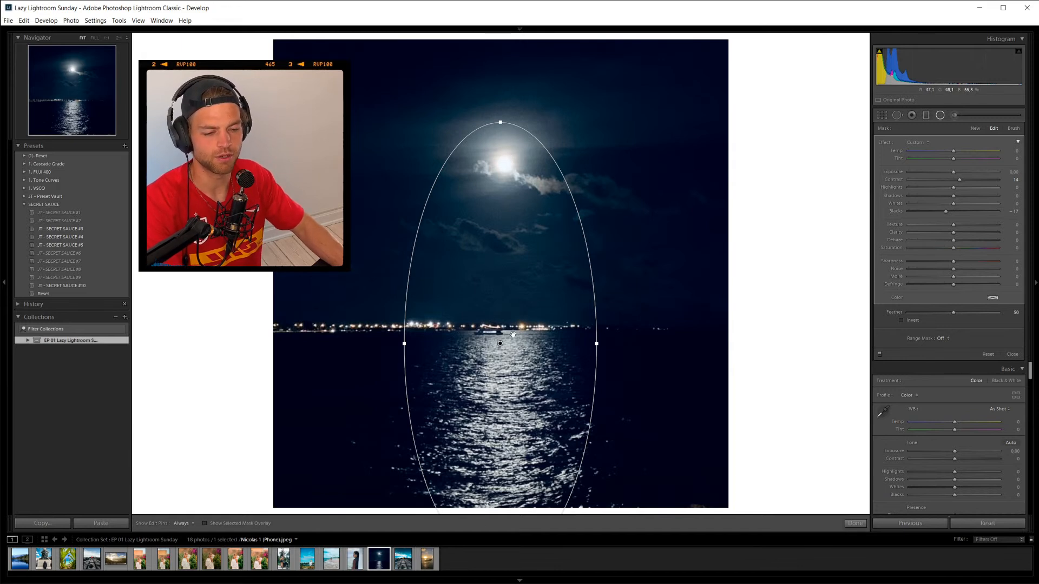
{"action": "left_click", "coordinate": [855, 523]}
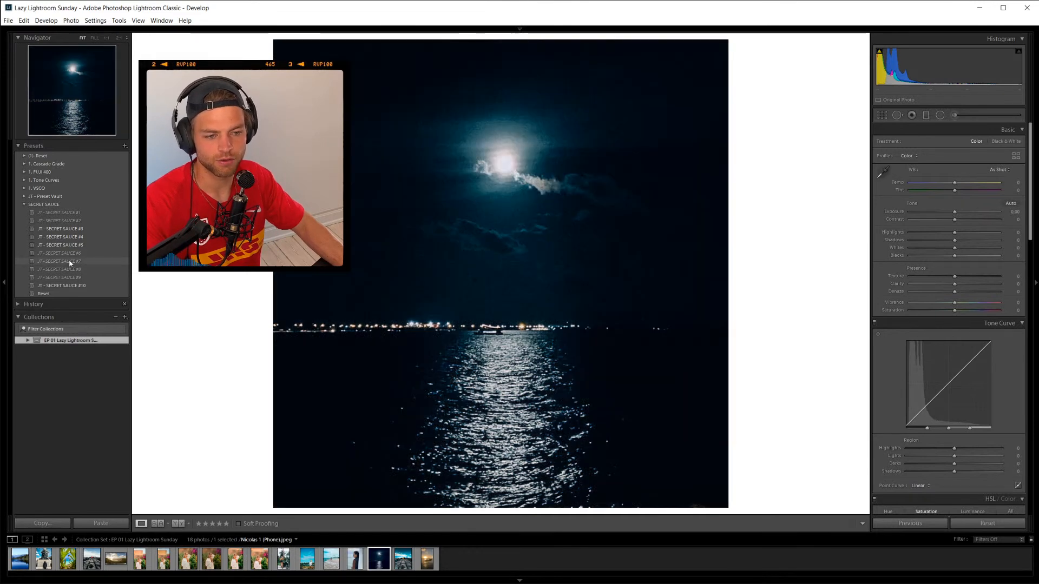
Try the JT - SECRET SAUCE #7 preset with Temp at -2, grain Amount at 0 and Luminance noise reduction at 15.
{"action": "left_click", "coordinate": [69, 262]}
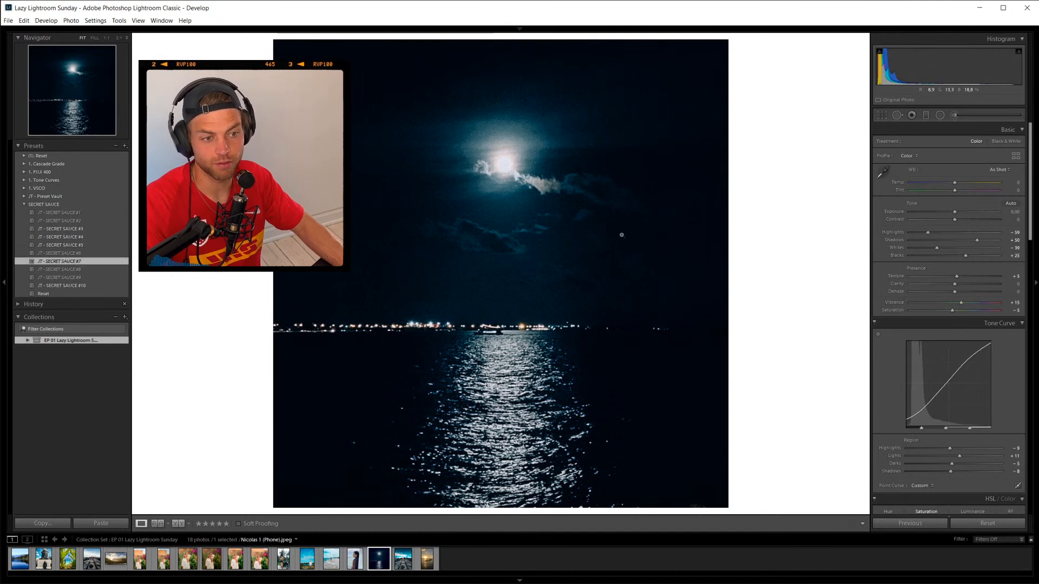
{"action": "left_click_drag", "start_coordinate": [954, 183], "coordinate": [954, 185]}
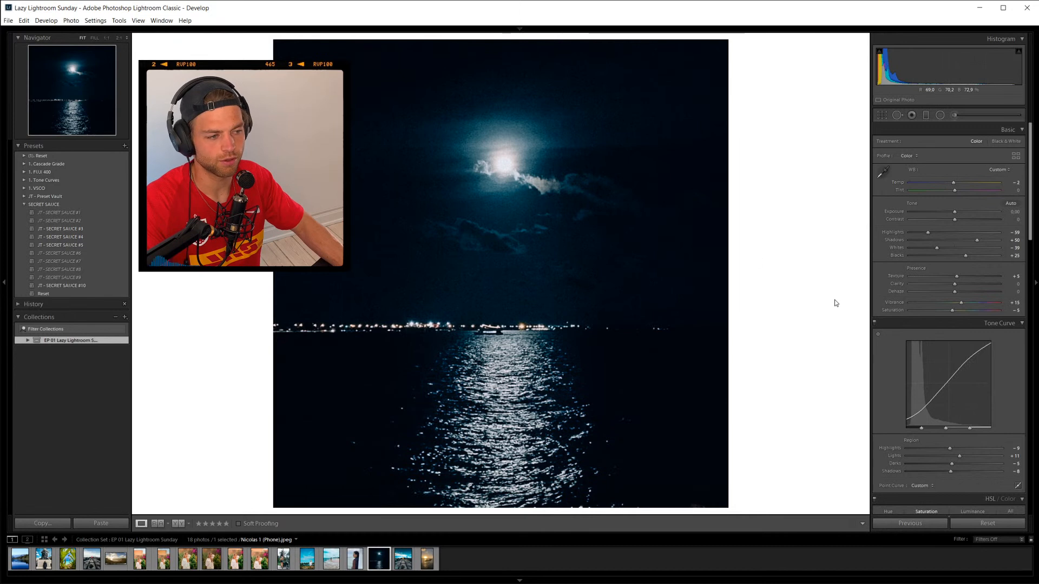
{"action": "left_click_drag", "start_coordinate": [1031, 210], "coordinate": [1031, 459]}
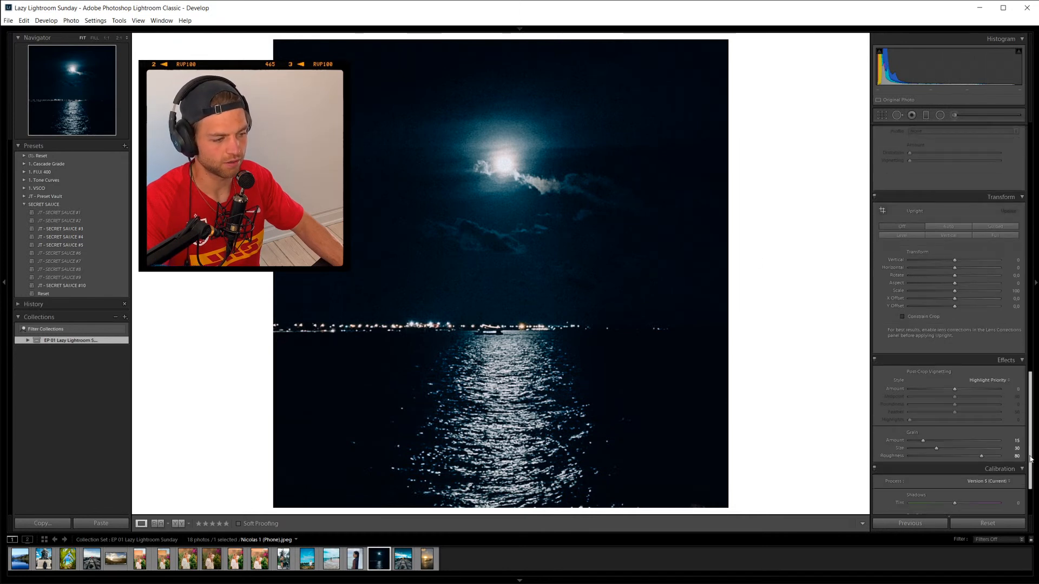
{"action": "double_click", "coordinate": [894, 440]}
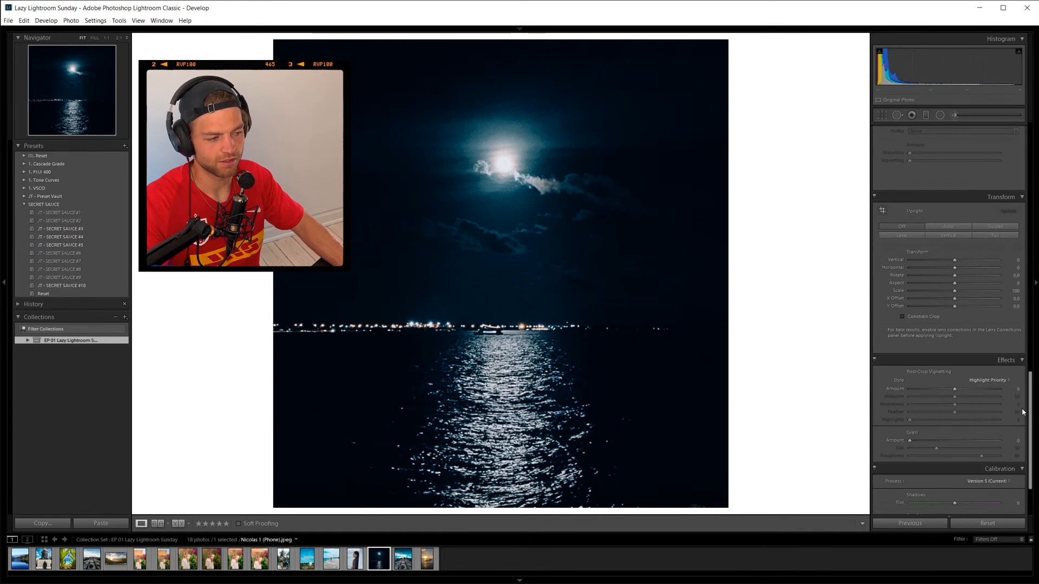
{"action": "left_click_drag", "start_coordinate": [1033, 372], "coordinate": [1034, 310]}
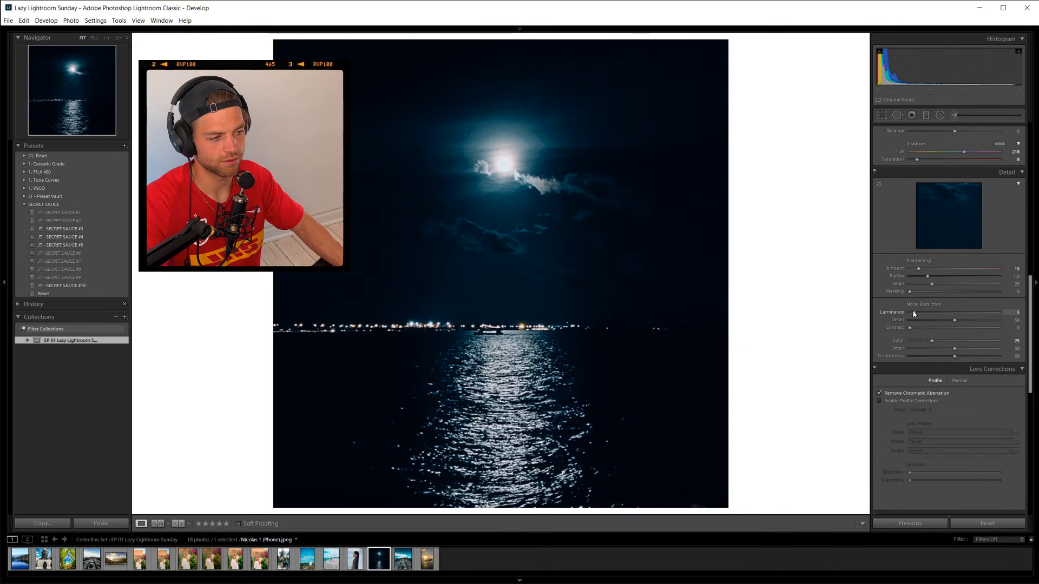
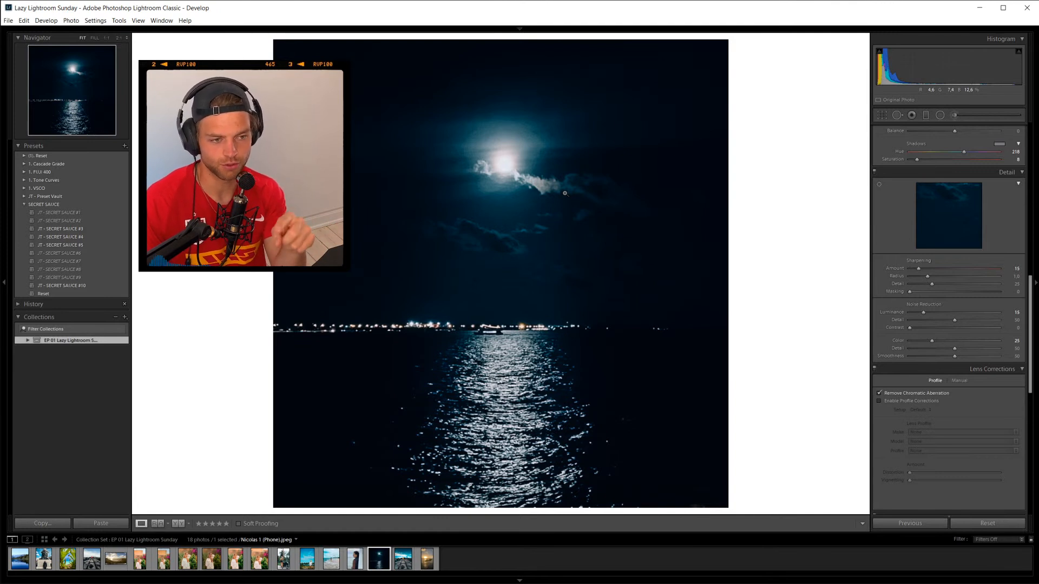
Clear the preset look with the Reset preset and restore the second-latest Update Radial Filter state from the history.
{"action": "left_click", "coordinate": [45, 294]}
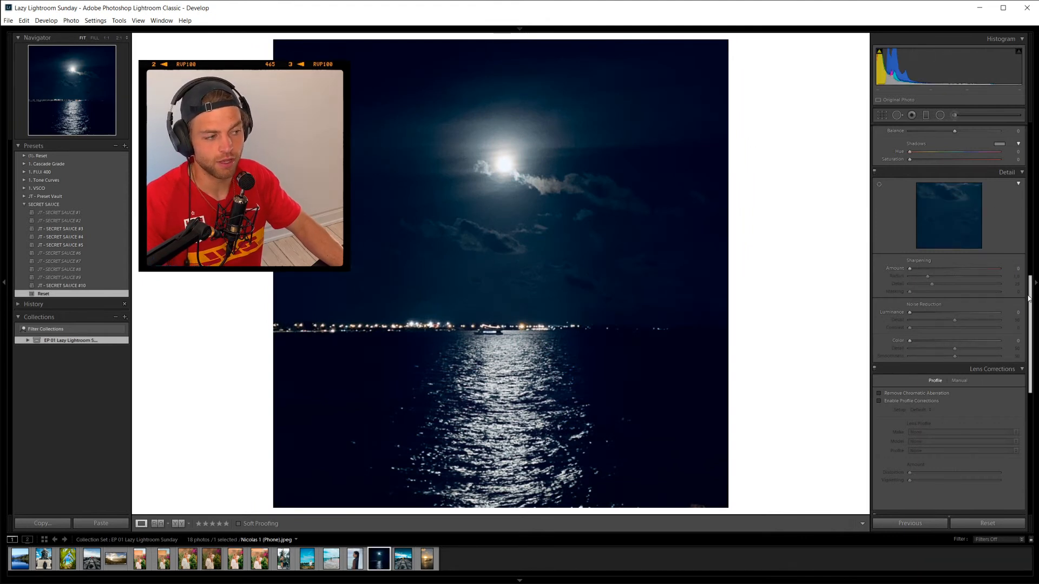
{"action": "scroll", "coordinate": [1028, 216], "scroll_direction": "up", "scroll_amount": 10}
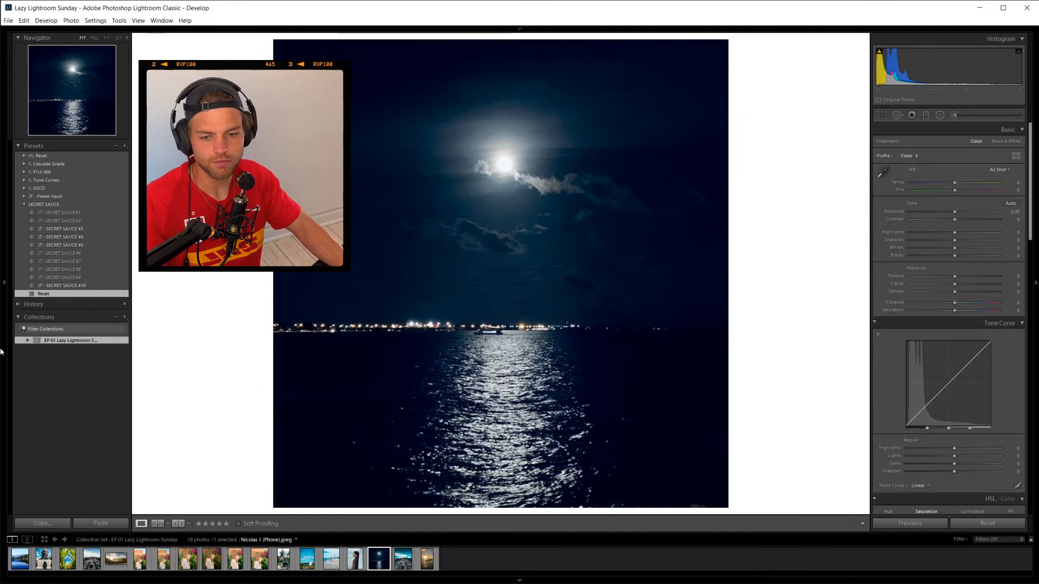
{"action": "left_click", "coordinate": [18, 305]}
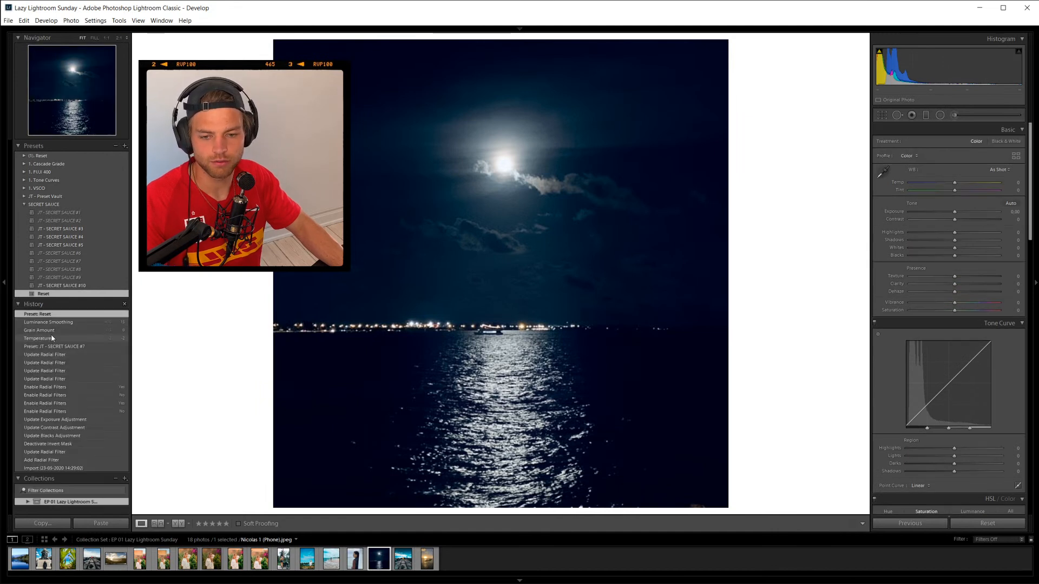
{"action": "left_click", "coordinate": [40, 355]}
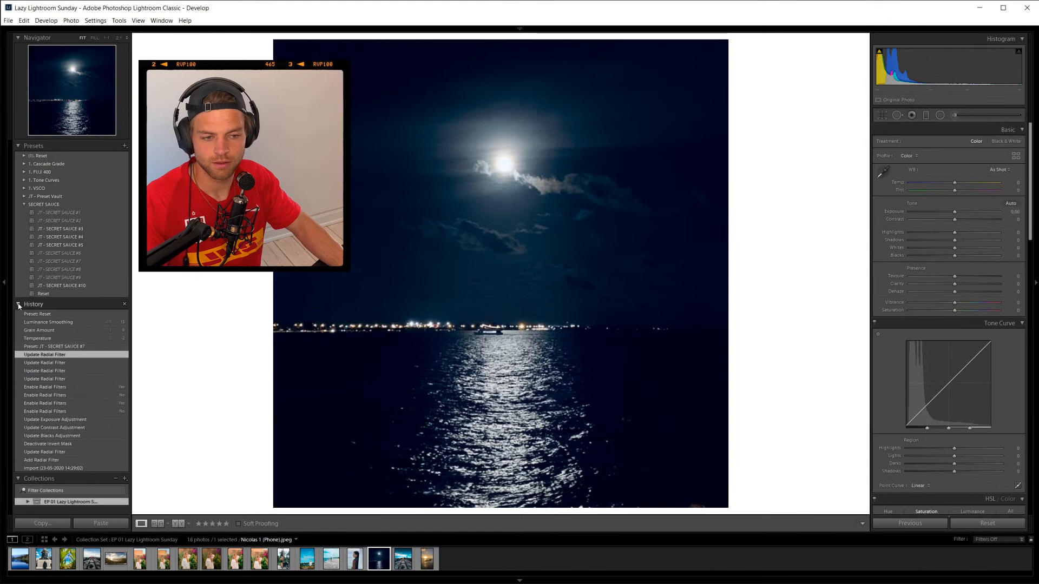
{"action": "left_click", "coordinate": [39, 363]}
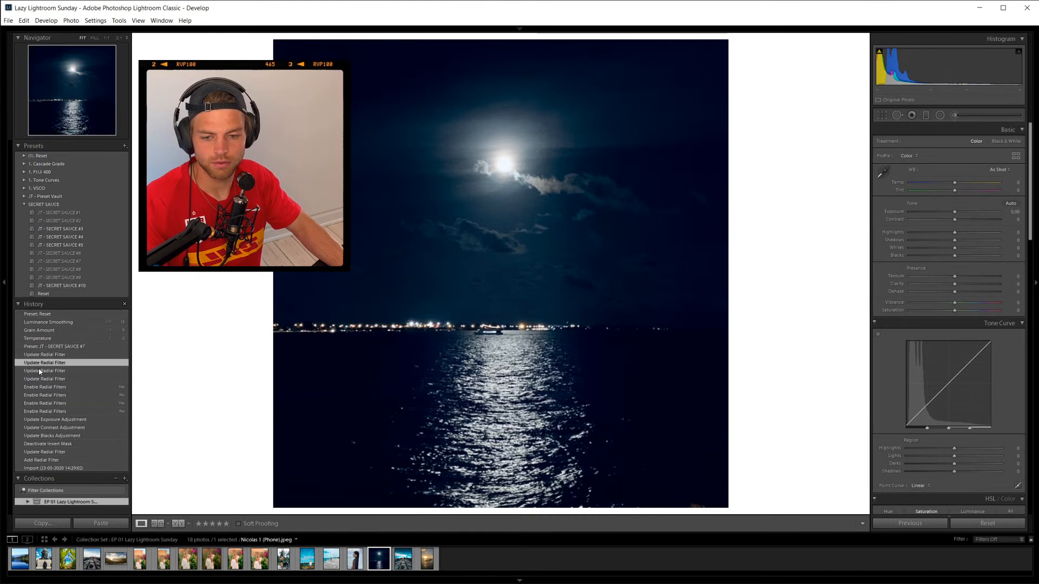
{"action": "left_click", "coordinate": [20, 304]}
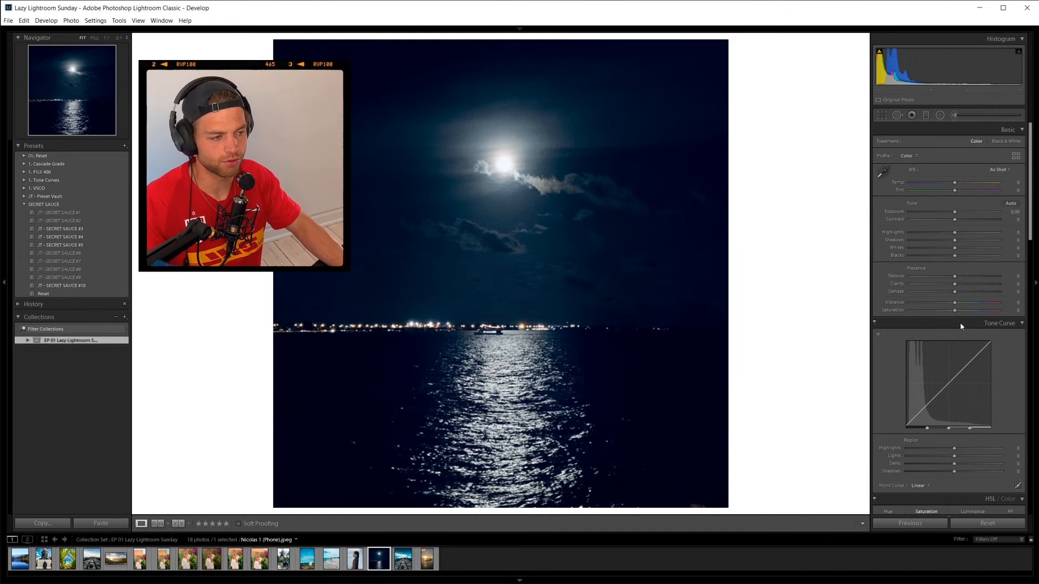
Compare the moonlit sea photo with its radial filter disabled and enabled.
{"action": "left_click", "coordinate": [940, 114]}
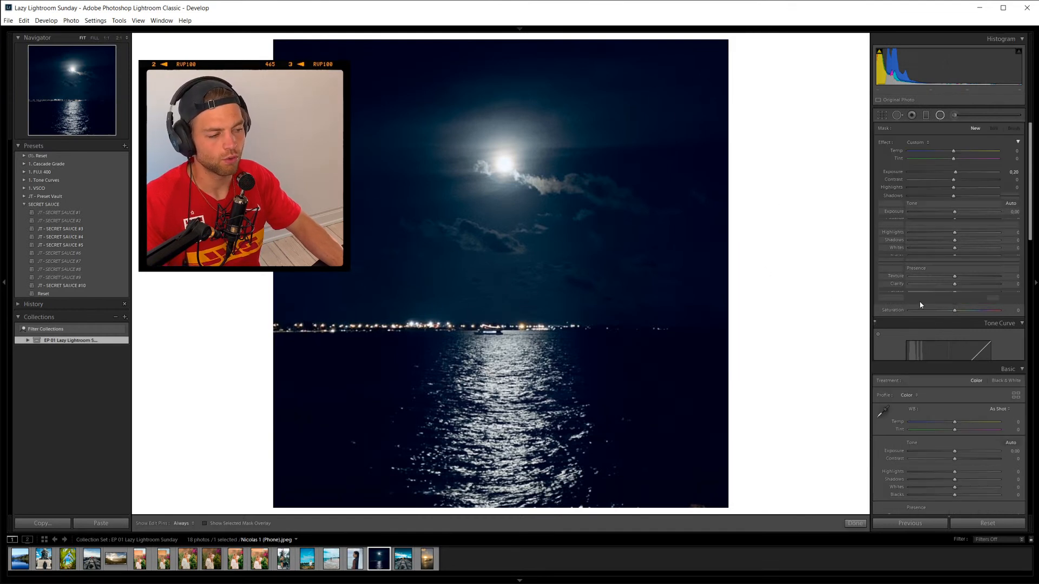
{"action": "left_click", "coordinate": [880, 355]}
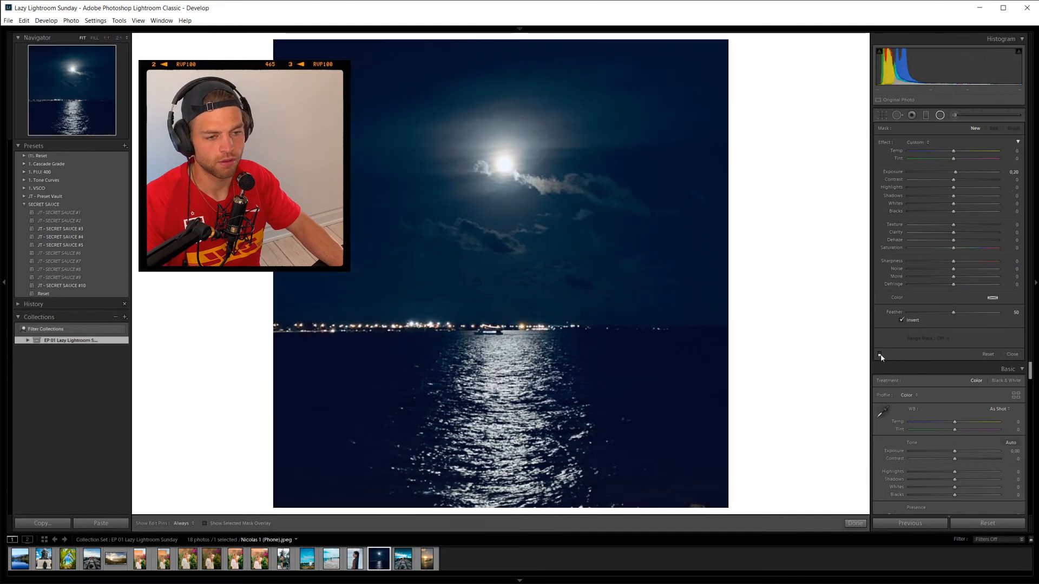
{"action": "left_click", "coordinate": [881, 355]}
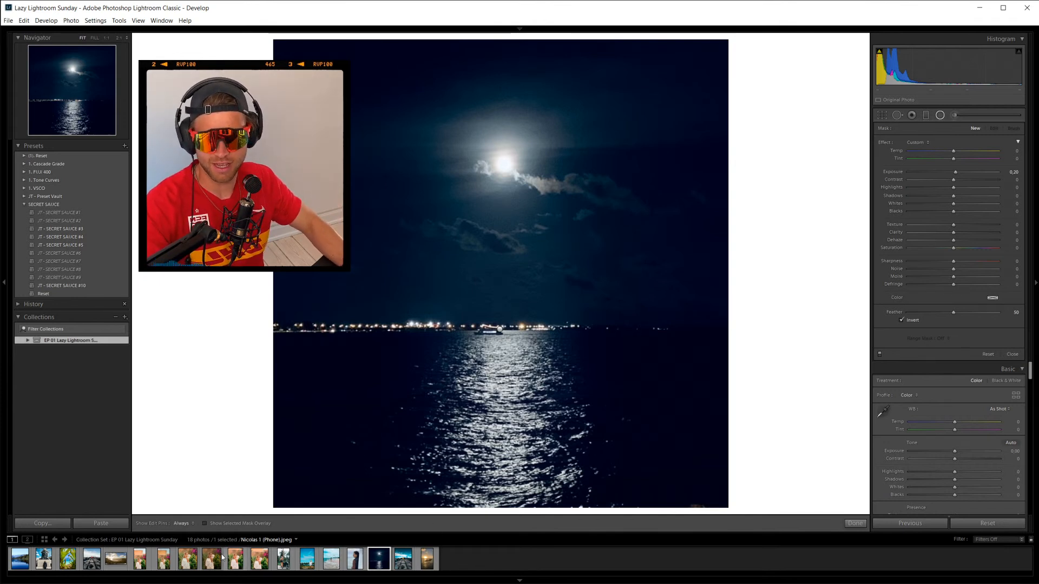
Open the sunset lighthouse drone photo, show only its submitter's collection, and close the Radial Filter tool.
{"action": "left_click", "coordinate": [431, 564]}
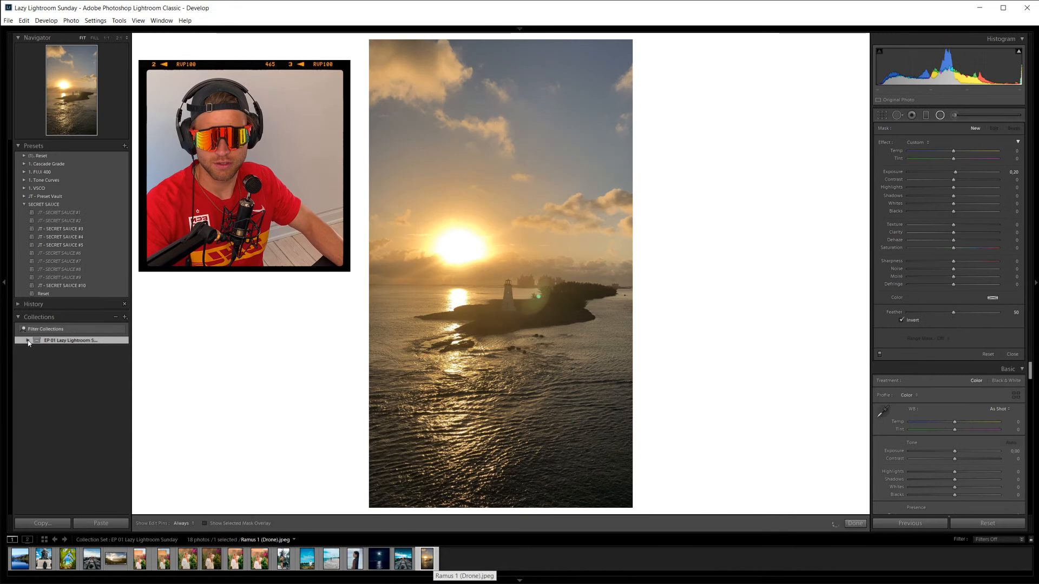
{"action": "left_click", "coordinate": [27, 340]}
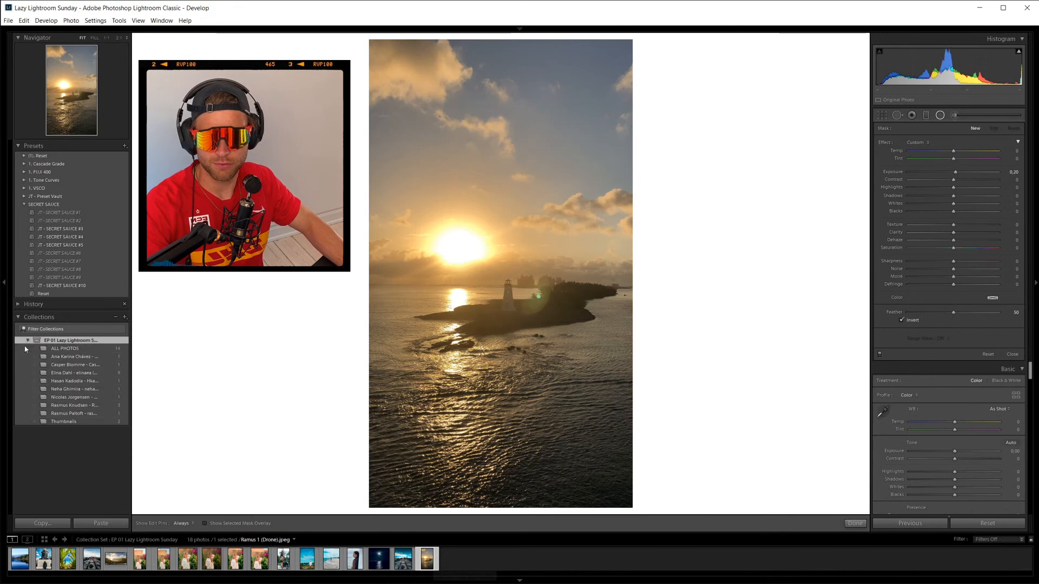
{"action": "left_click", "coordinate": [74, 414]}
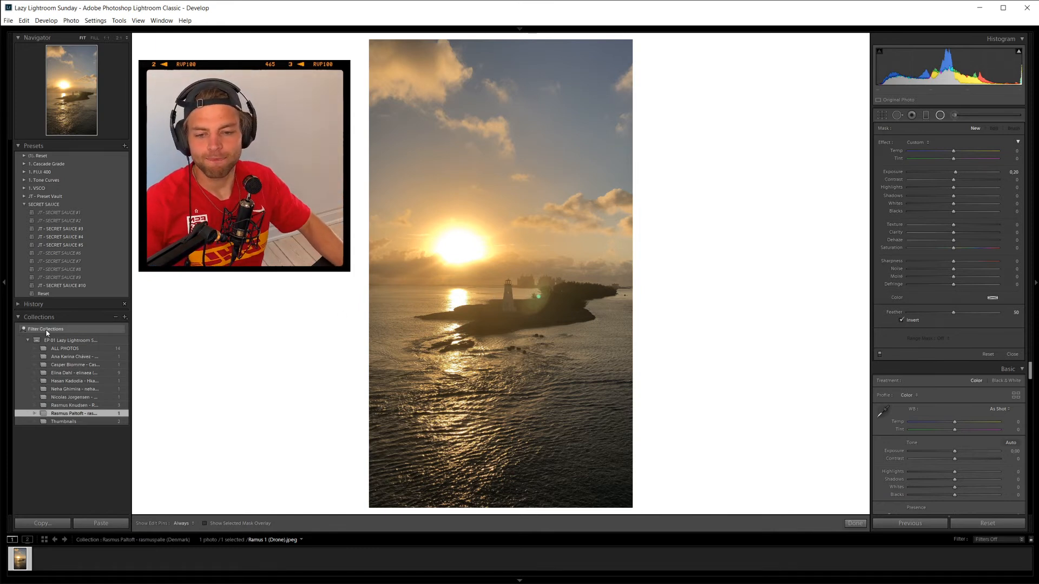
{"action": "left_click", "coordinate": [106, 317]}
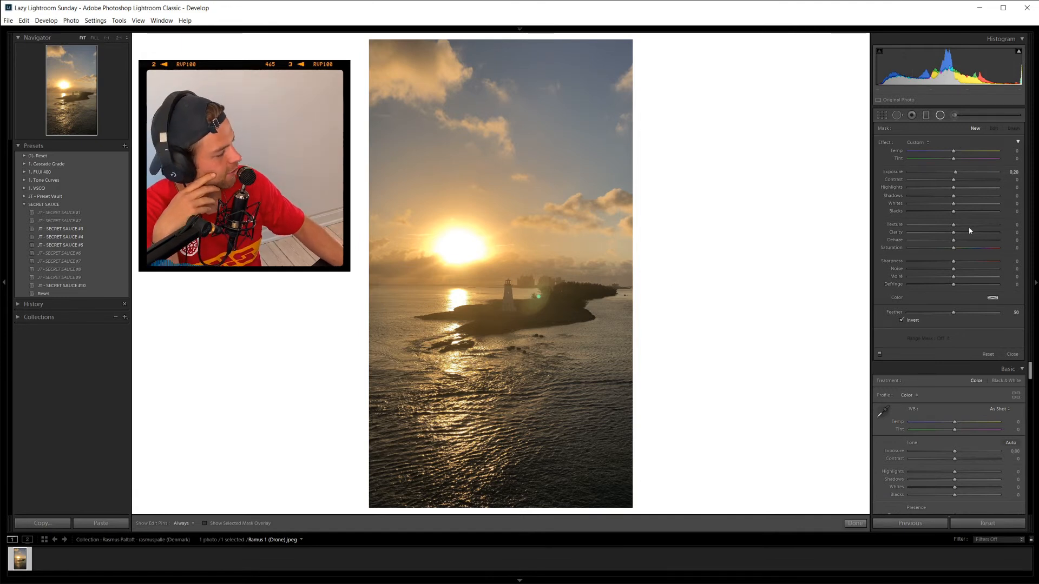
{"action": "mouse_move", "coordinate": [1038, 15]}
{"action": "left_mouse_down"}
{"action": "mouse_move", "coordinate": [804, 14]}
{"action": "mouse_move", "coordinate": [1038, 15]}
{"action": "left_mouse_up"}
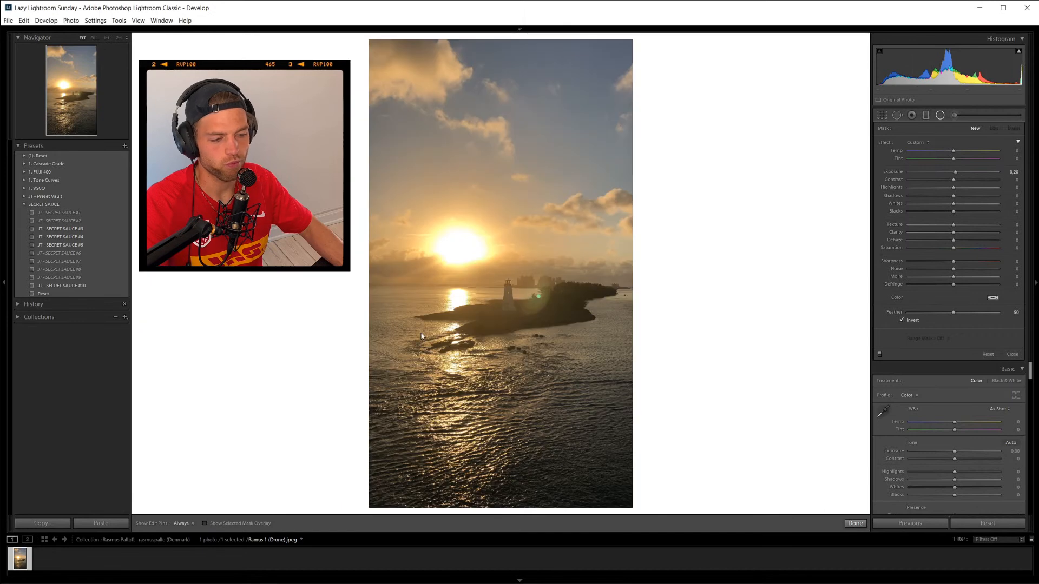
{"action": "left_click", "coordinate": [856, 523]}
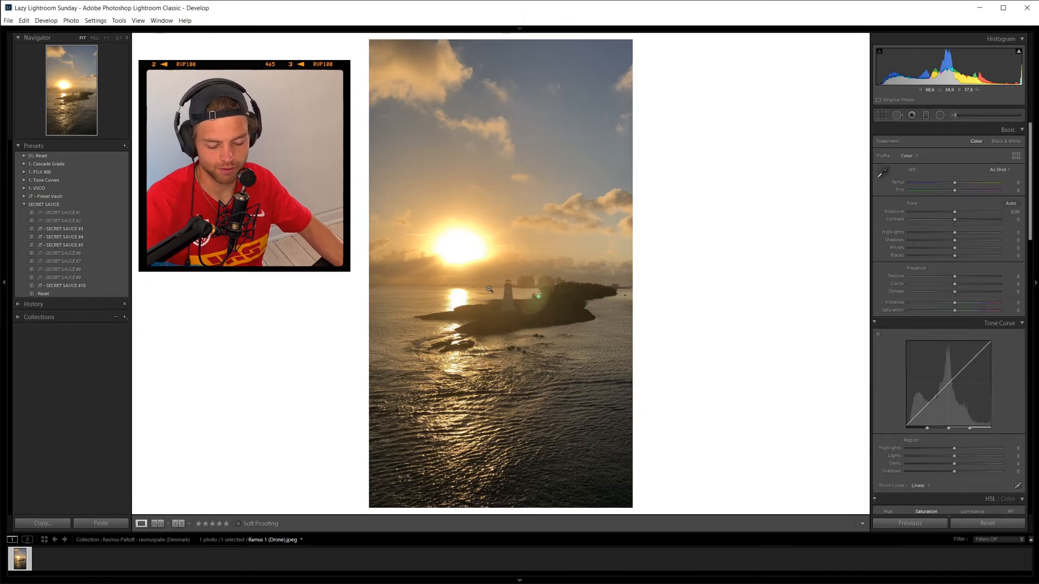
Examine the lighthouse, the skyline behind it and the green lens flare up close, and return to the whole photo.
{"action": "left_click", "coordinate": [488, 264]}
{"action": "left_click_drag", "start_coordinate": [626, 336], "coordinate": [541, 258]}
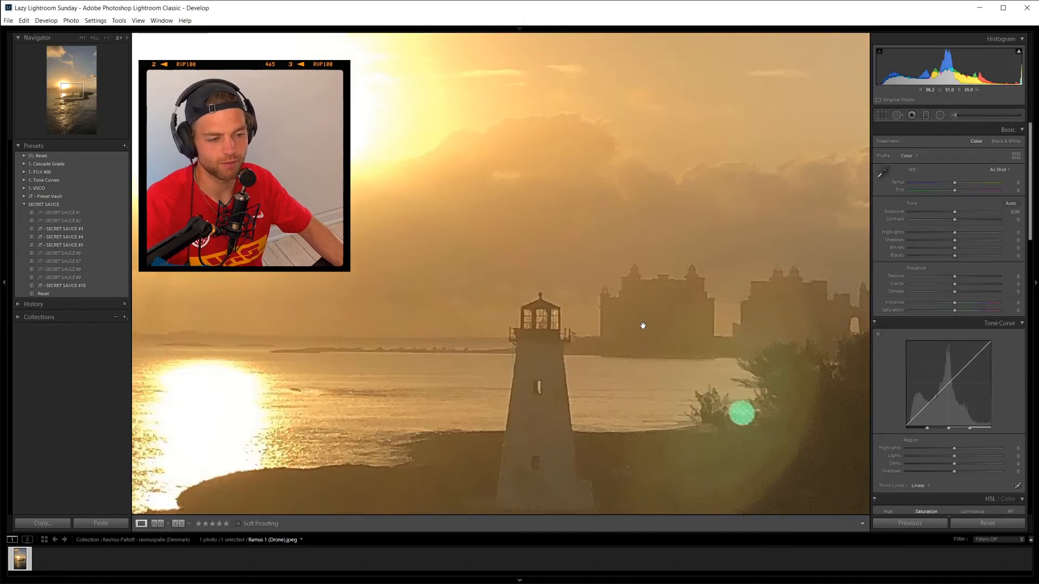
{"action": "left_click", "coordinate": [579, 325]}
{"action": "left_click", "coordinate": [547, 308]}
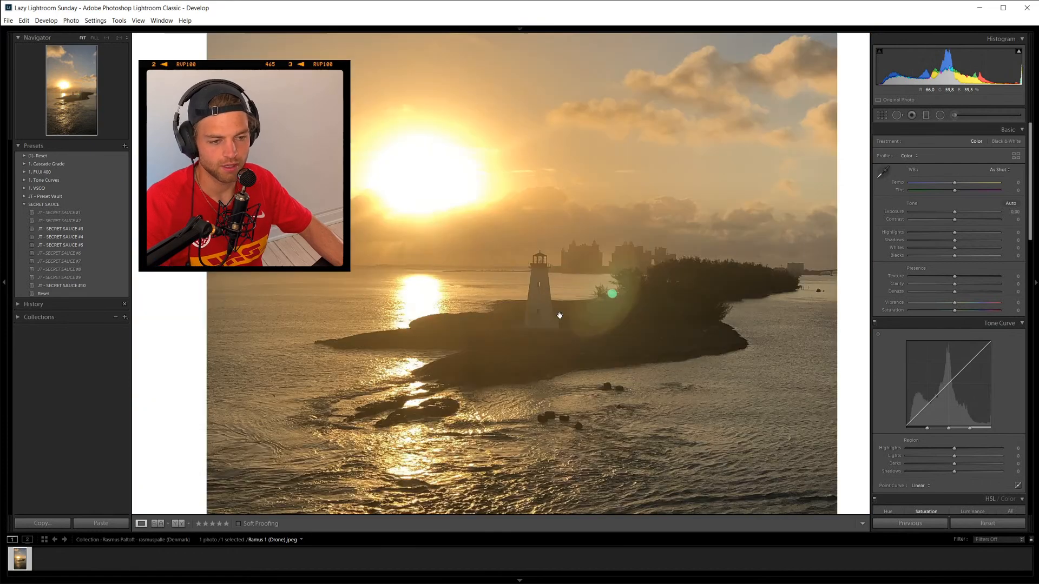
{"action": "left_click", "coordinate": [602, 282]}
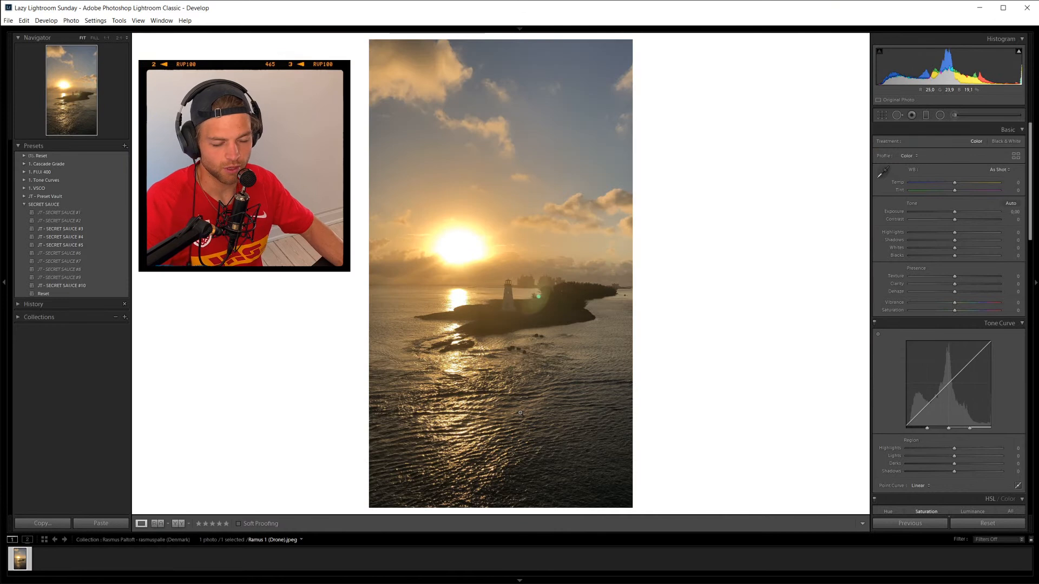
Preview the JT - SECRET SAUCE presets from #1 through #9 on the sunset lighthouse photo.
{"action": "left_click", "coordinate": [56, 213]}
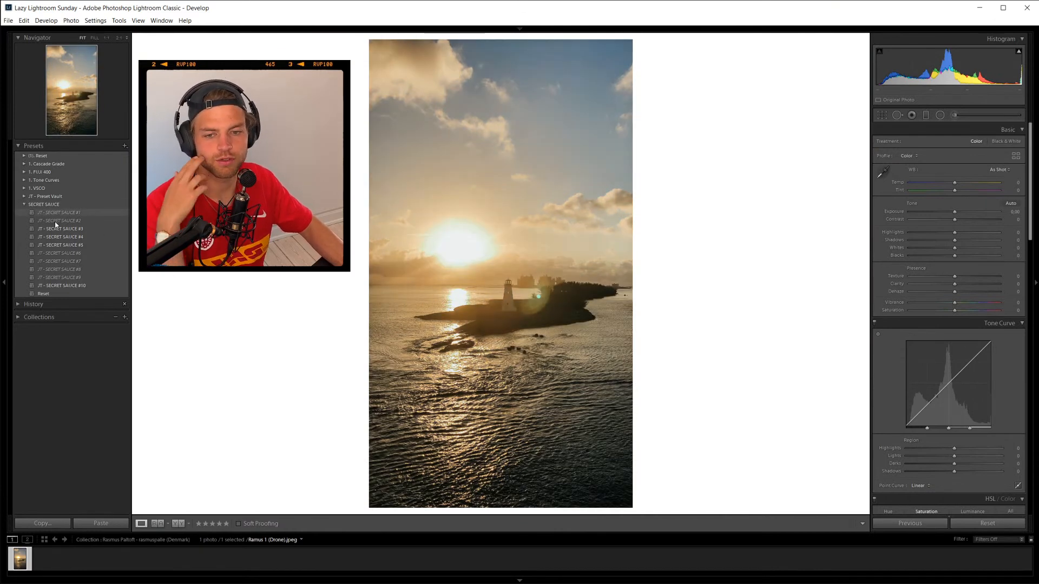
{"action": "left_click", "coordinate": [56, 222]}
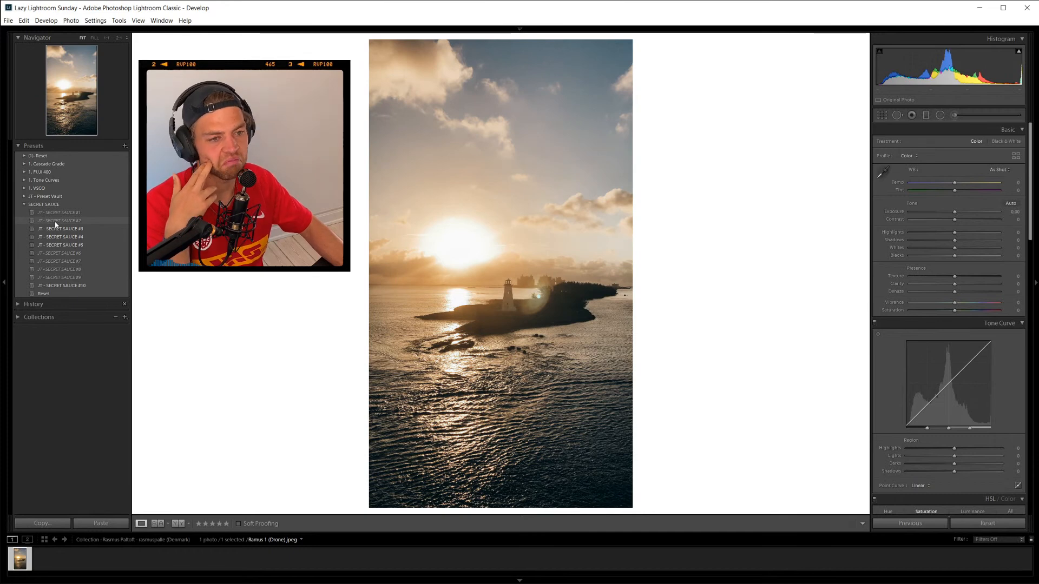
{"action": "left_click", "coordinate": [56, 229]}
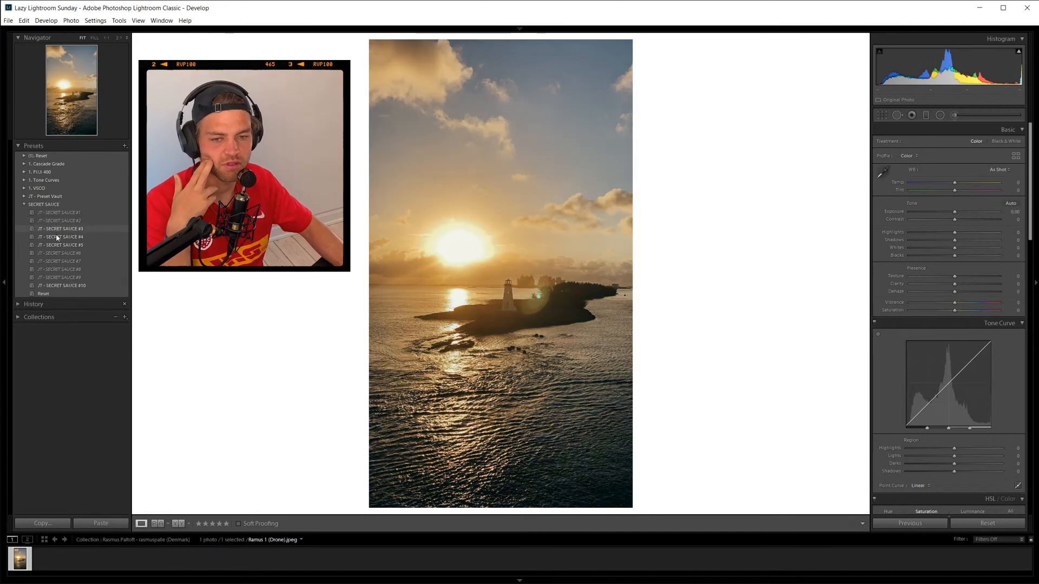
{"action": "left_click", "coordinate": [58, 237]}
{"action": "left_click", "coordinate": [57, 245]}
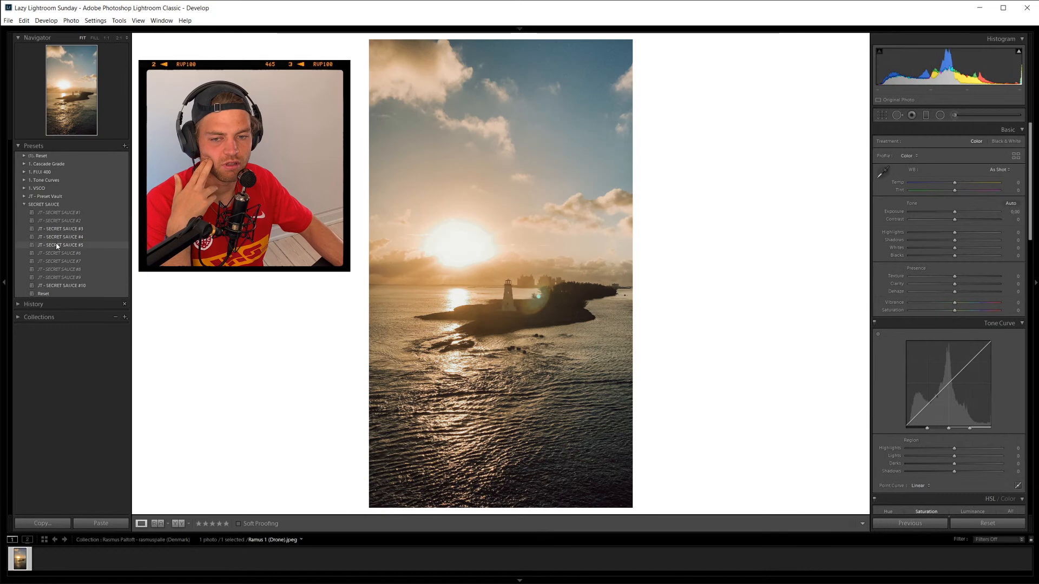
{"action": "left_click", "coordinate": [59, 254]}
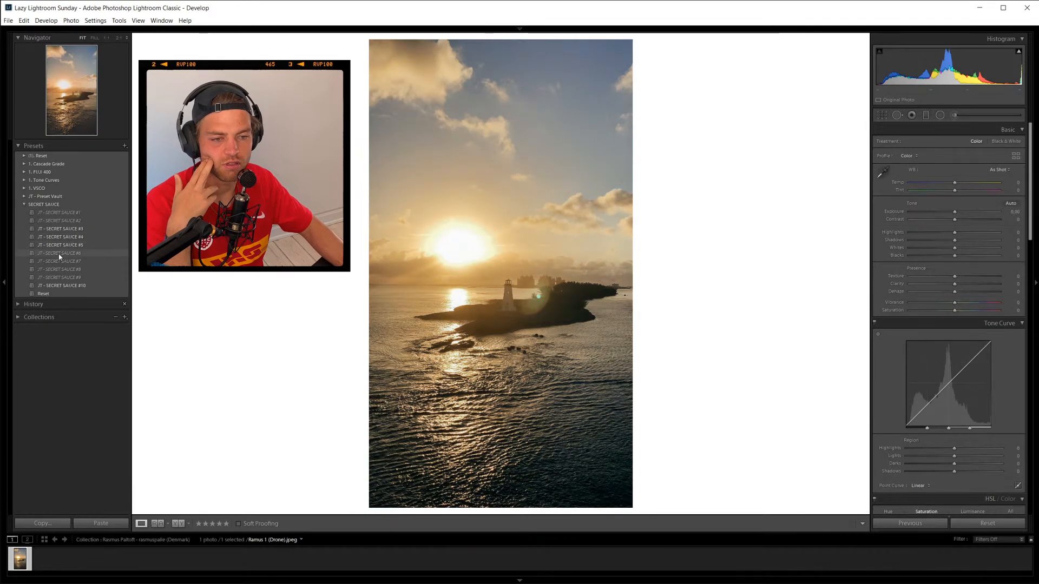
{"action": "left_click", "coordinate": [59, 262]}
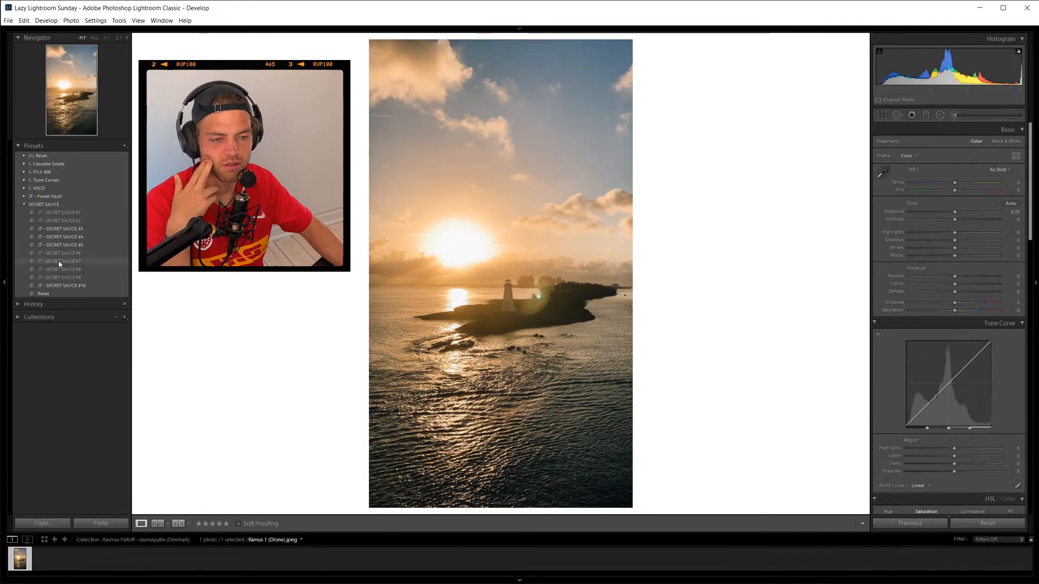
{"action": "left_click", "coordinate": [61, 267]}
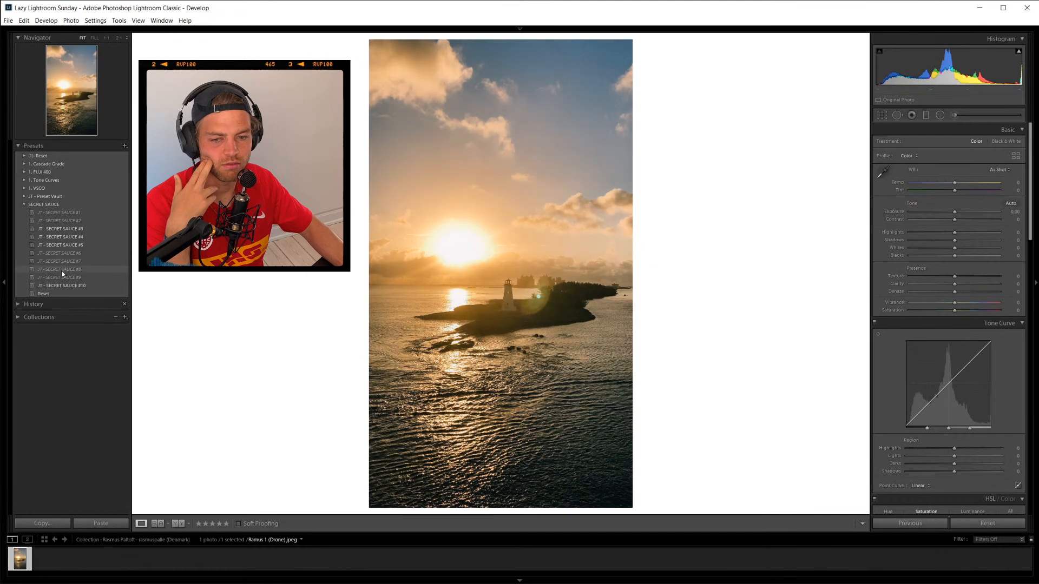
{"action": "left_click", "coordinate": [61, 277]}
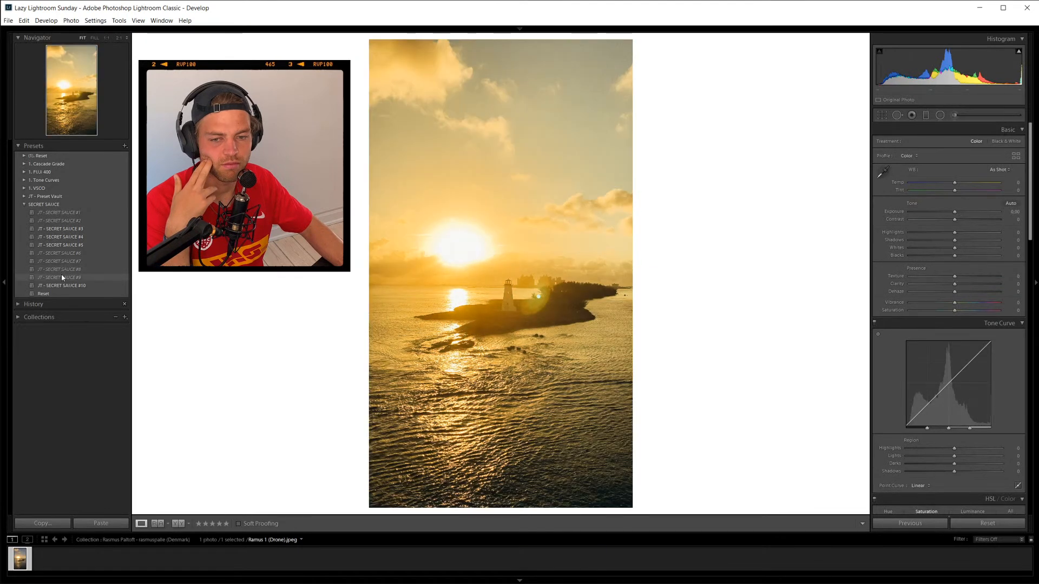
Compare the JT - SECRET SAUCE #3 and #2 looks again and apply JT - SECRET SAUCE #2 to the photo.
{"action": "left_click", "coordinate": [58, 230]}
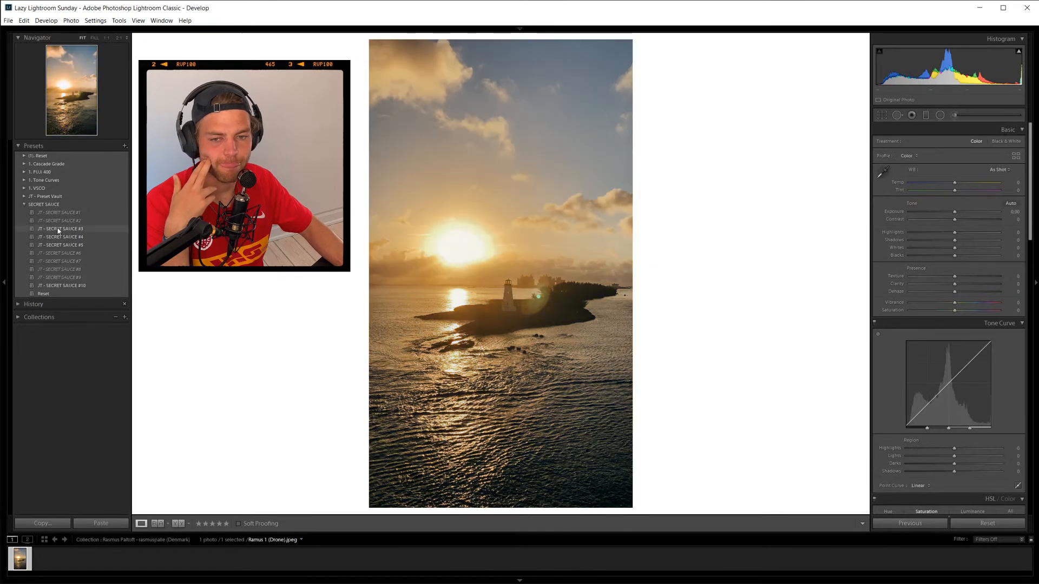
{"action": "left_click", "coordinate": [63, 221]}
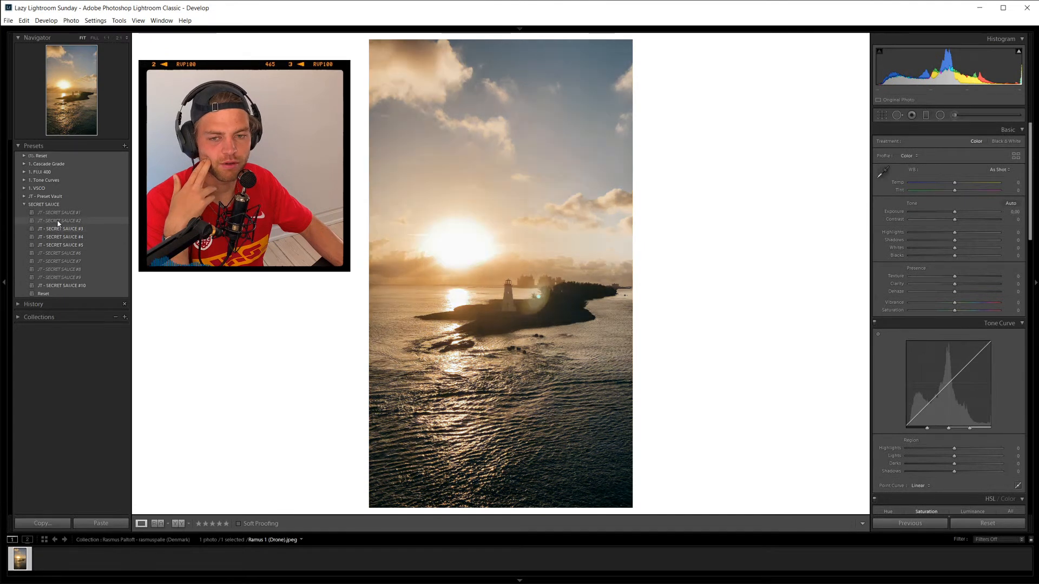
{"action": "left_click", "coordinate": [63, 222]}
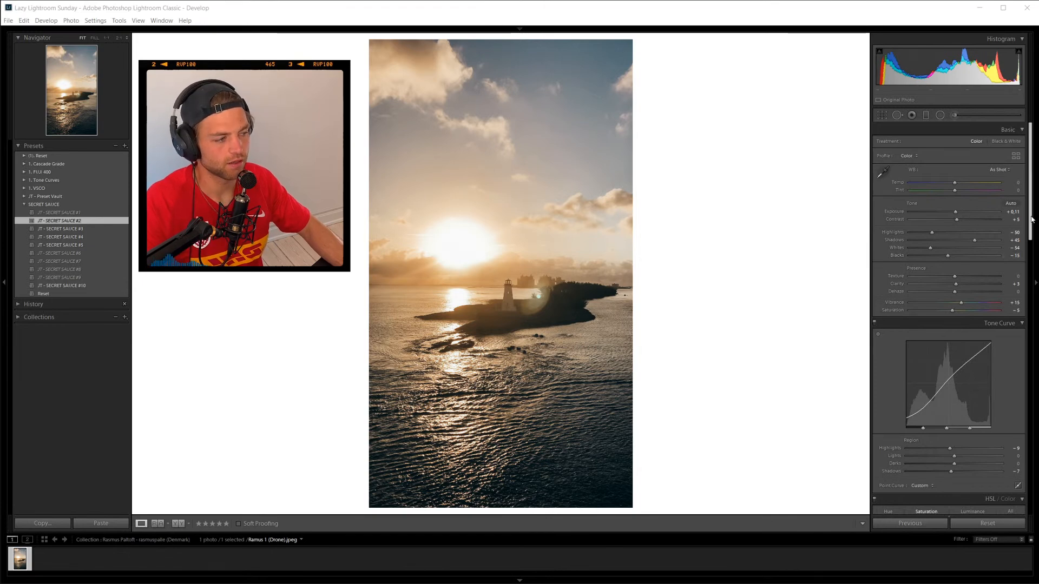
Reset the photo's Exposure to 0 and, after trying both extremes, set Highlights to −79.
{"action": "mouse_move", "coordinate": [1031, 234]}
{"action": "left_mouse_down"}
{"action": "mouse_move", "coordinate": [1031, 265]}
{"action": "mouse_move", "coordinate": [1030, 230]}
{"action": "left_mouse_up"}
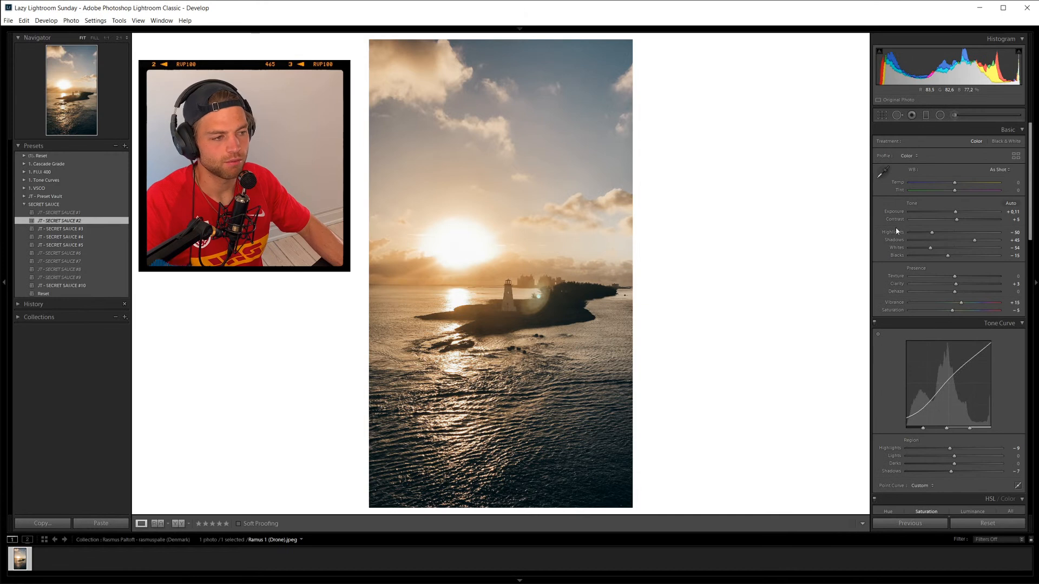
{"action": "double_click", "coordinate": [894, 212]}
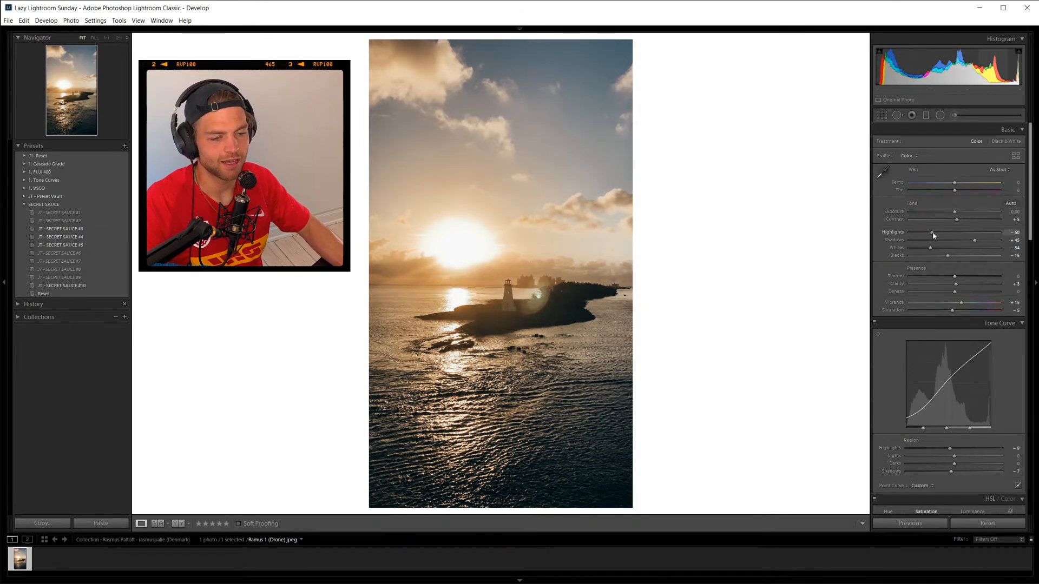
{"action": "left_click_drag", "start_coordinate": [932, 233], "coordinate": [932, 233]}
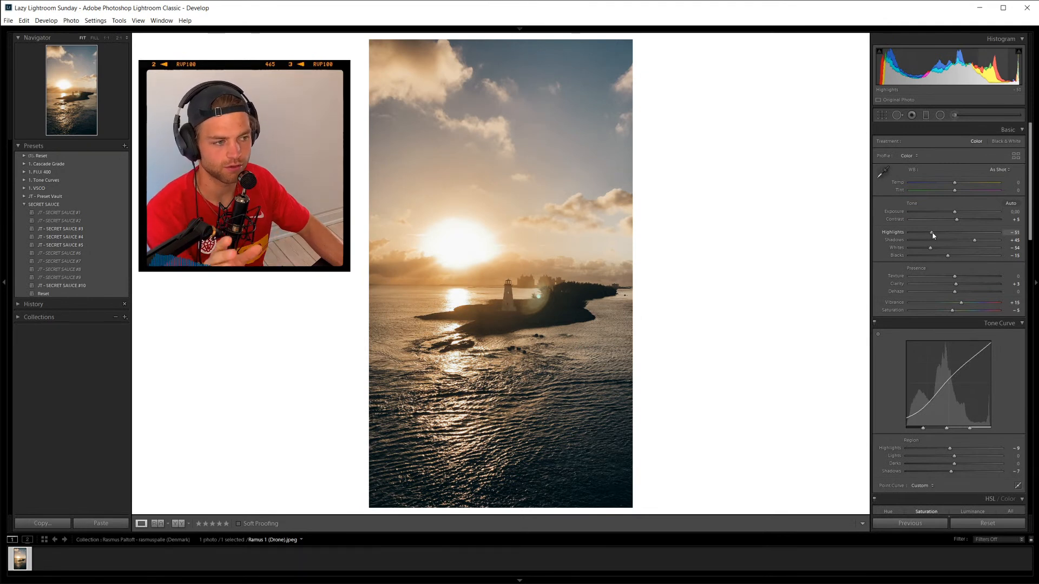
{"action": "left_click_drag", "start_coordinate": [933, 234], "coordinate": [891, 235]}
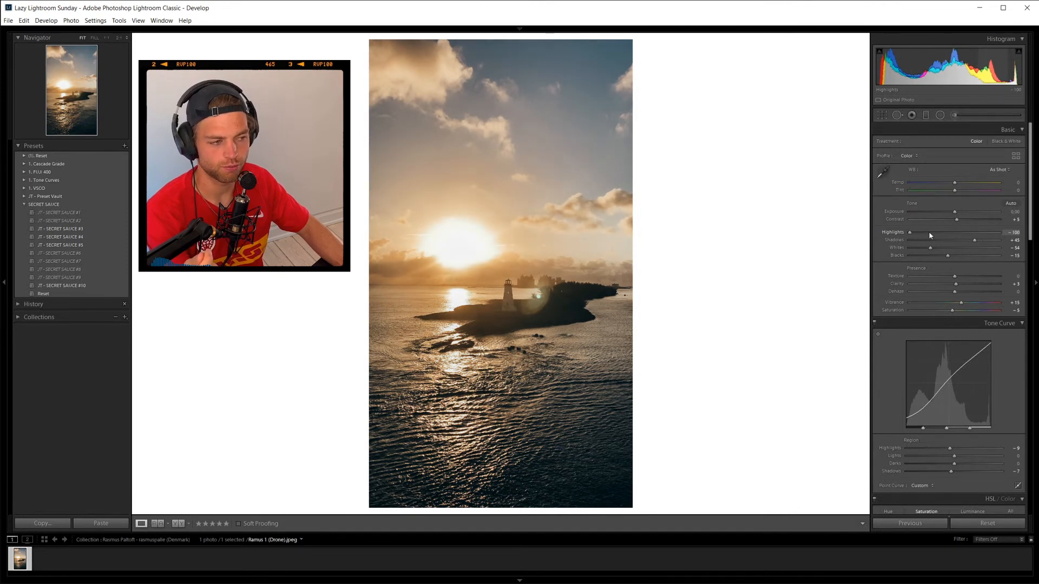
{"action": "left_click_drag", "start_coordinate": [930, 235], "coordinate": [997, 235]}
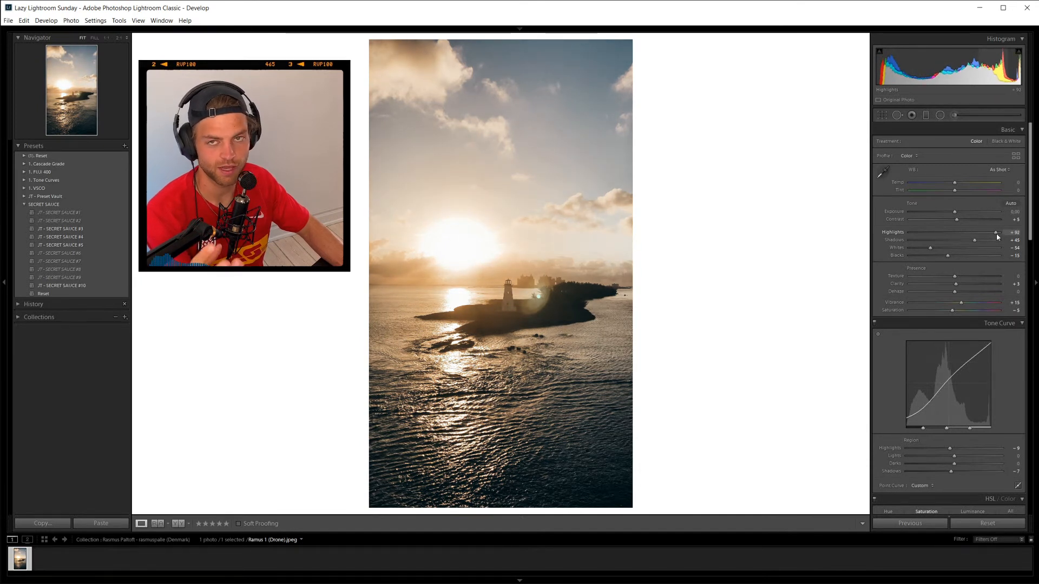
{"action": "left_click_drag", "start_coordinate": [957, 238], "coordinate": [916, 235]}
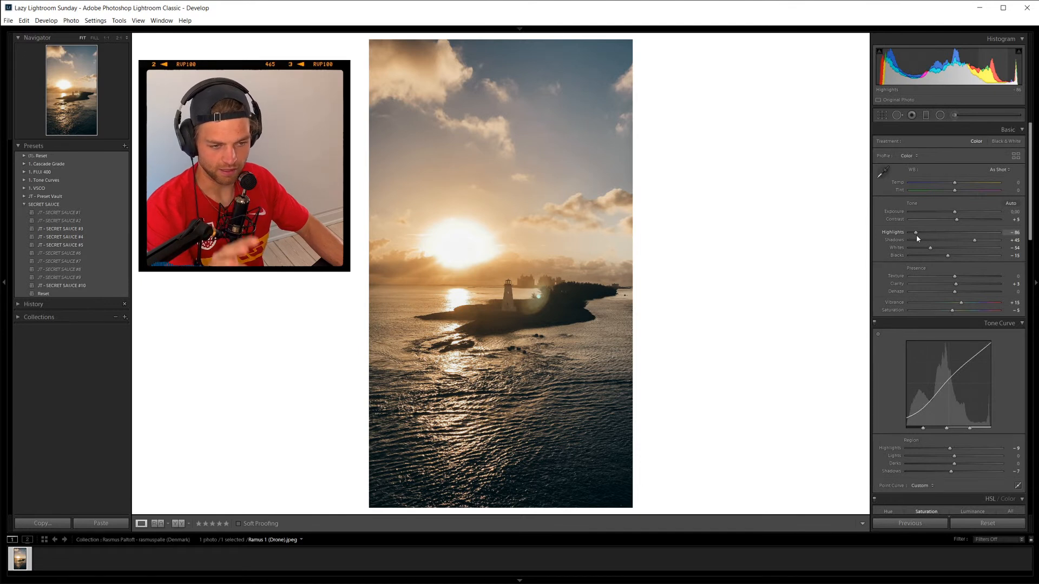
{"action": "left_click_drag", "start_coordinate": [917, 235], "coordinate": [919, 233]}
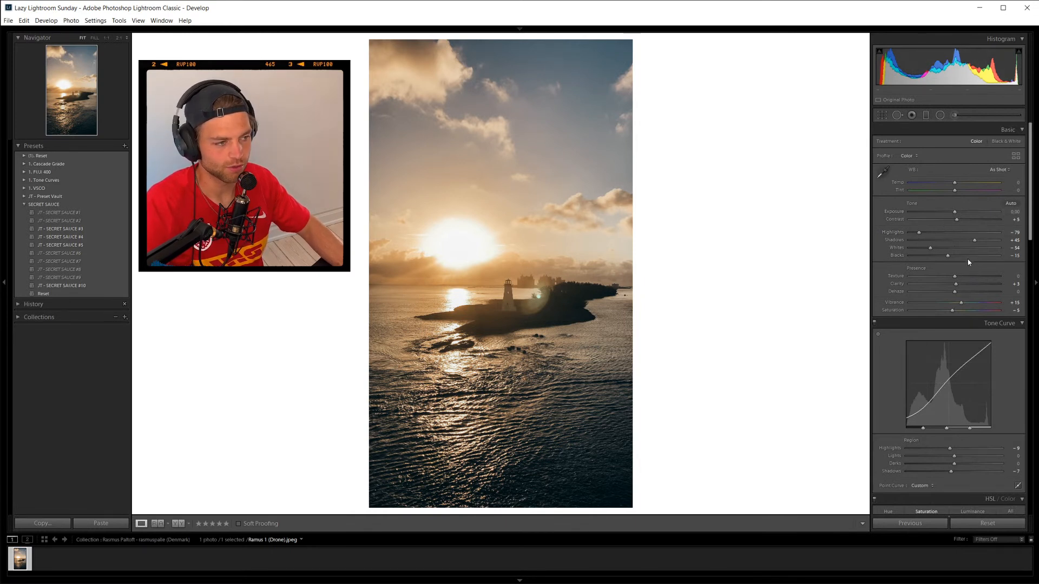
Set the photo's Blacks to +17 and Temp to −6, and check the sun up close.
{"action": "mouse_move", "coordinate": [942, 255]}
{"action": "left_mouse_down"}
{"action": "mouse_move", "coordinate": [970, 260]}
{"action": "mouse_move", "coordinate": [961, 258]}
{"action": "left_mouse_up"}
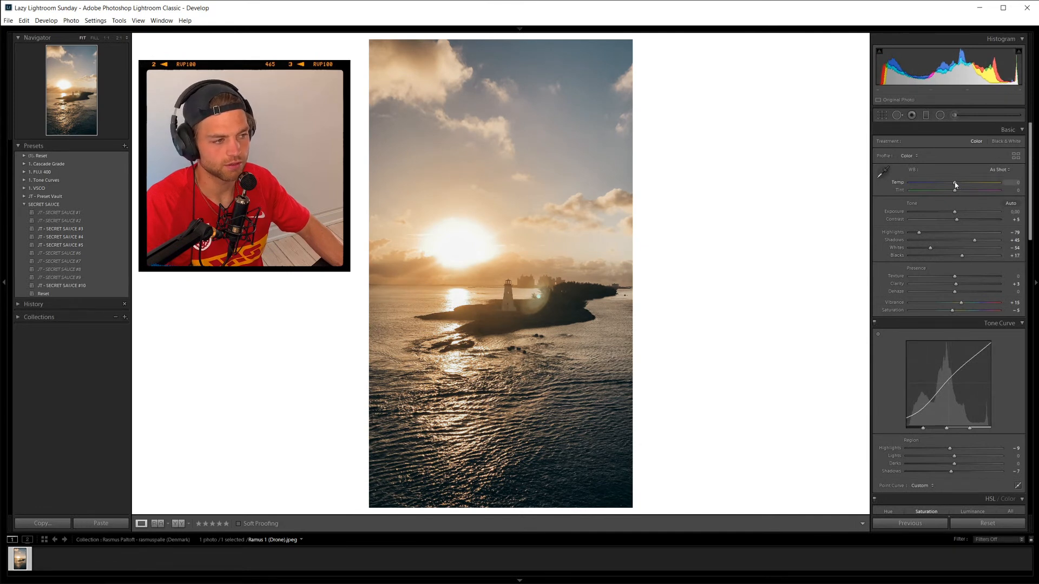
{"action": "left_click_drag", "start_coordinate": [955, 185], "coordinate": [957, 187]}
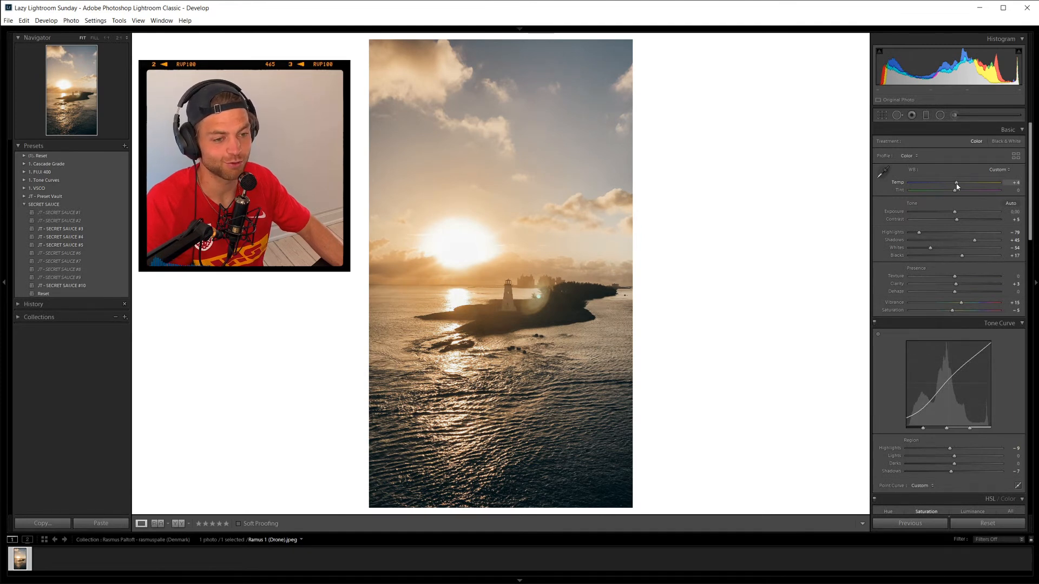
{"action": "left_click_drag", "start_coordinate": [953, 187], "coordinate": [947, 187]}
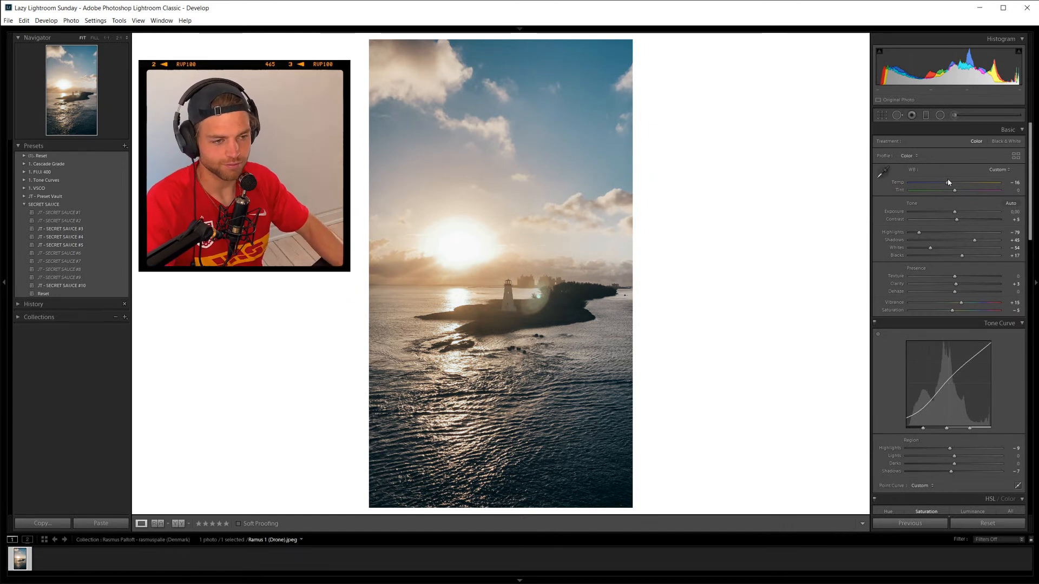
{"action": "left_click_drag", "start_coordinate": [947, 185], "coordinate": [954, 187]}
{"action": "left_click", "coordinate": [448, 252]}
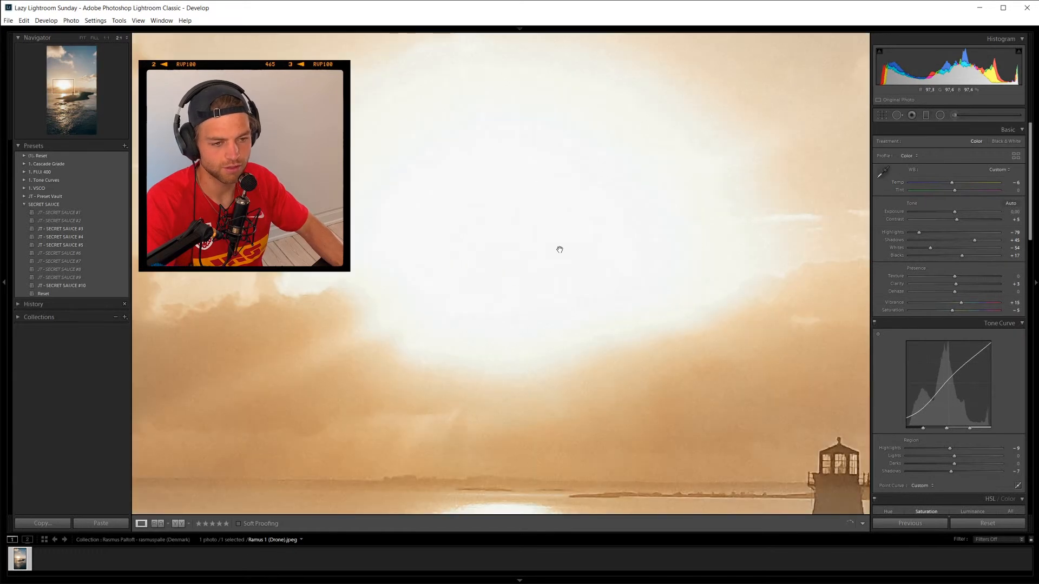
{"action": "left_click", "coordinate": [509, 246]}
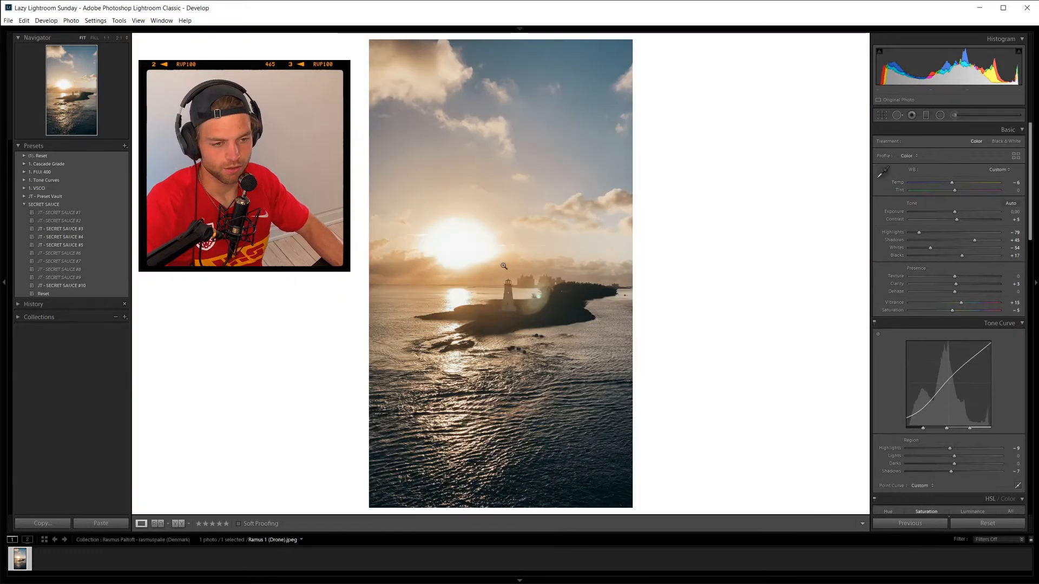
Try a much cooler Temp on the whole photo, from −15 downward, and undo back to the earlier white balance.
{"action": "left_click", "coordinate": [949, 183]}
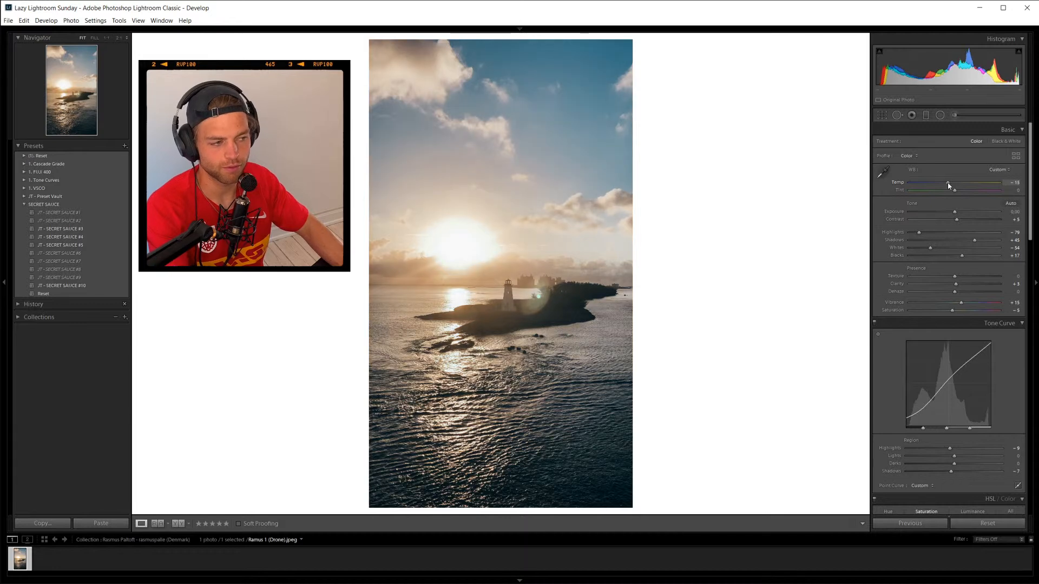
{"action": "left_click", "coordinate": [474, 243]}
{"action": "left_click", "coordinate": [412, 237]}
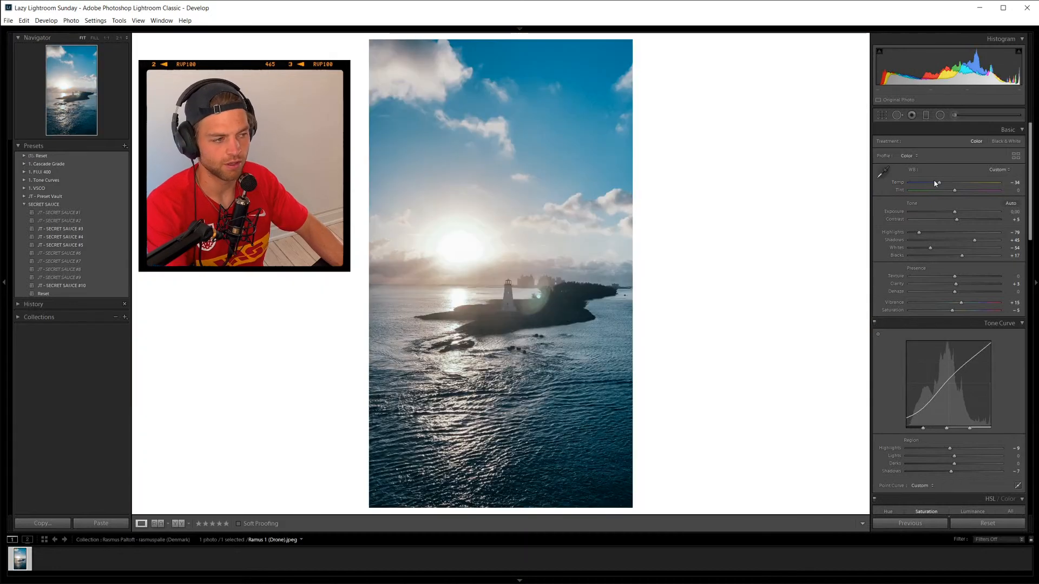
{"action": "key", "text": "ctrl+z"}
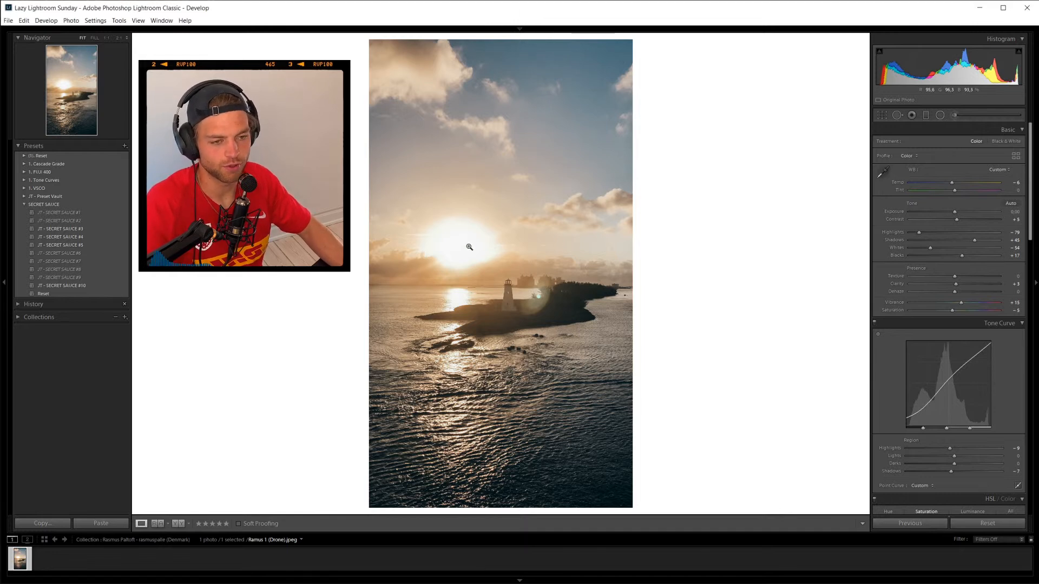
Draw a radial filter around the sun, centre it on the sun and shrink it to a flat oval close around it.
{"action": "left_click", "coordinate": [940, 116]}
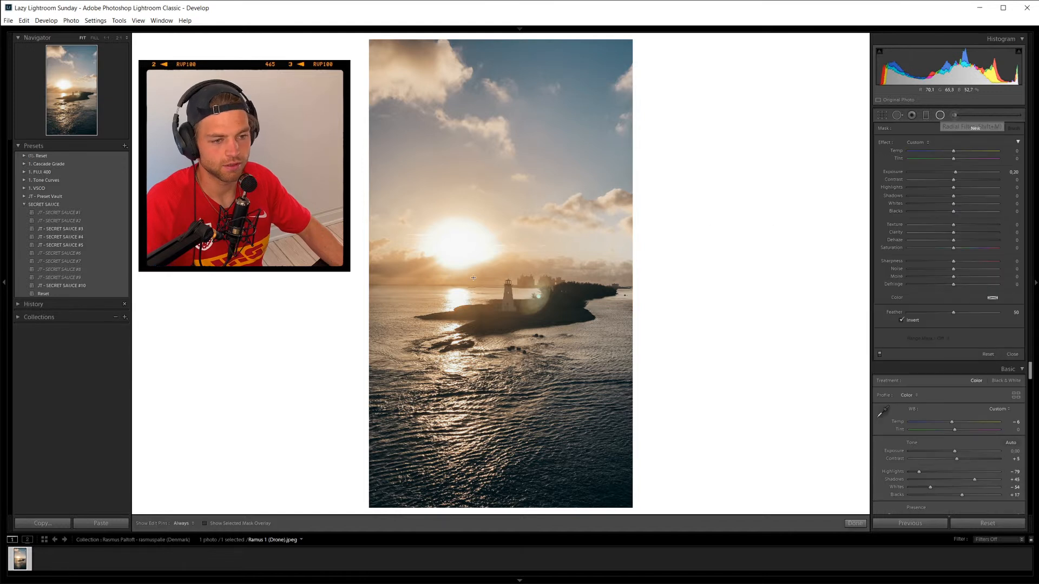
{"action": "left_click_drag", "start_coordinate": [489, 268], "coordinate": [421, 227]}
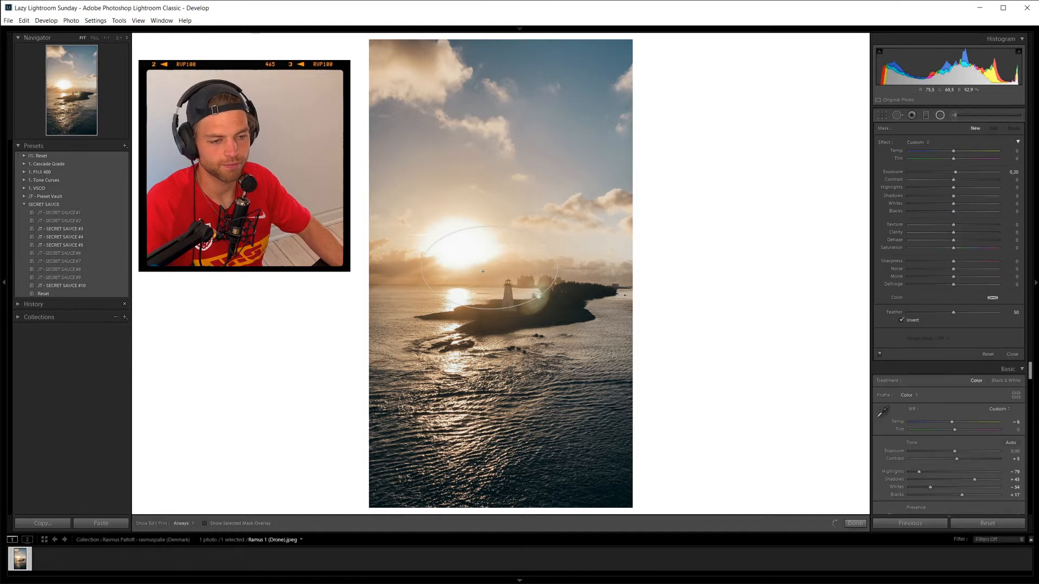
{"action": "left_click_drag", "start_coordinate": [483, 271], "coordinate": [458, 248]}
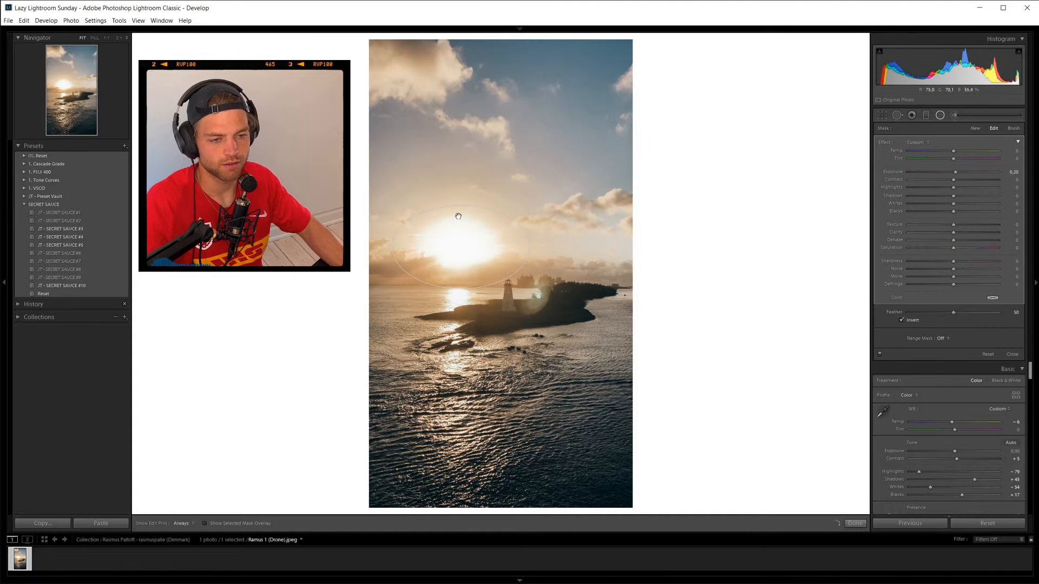
{"action": "left_click_drag", "start_coordinate": [462, 208], "coordinate": [462, 217]}
{"action": "left_click_drag", "start_coordinate": [460, 280], "coordinate": [460, 271]}
{"action": "left_click_drag", "start_coordinate": [394, 250], "coordinate": [436, 248]}
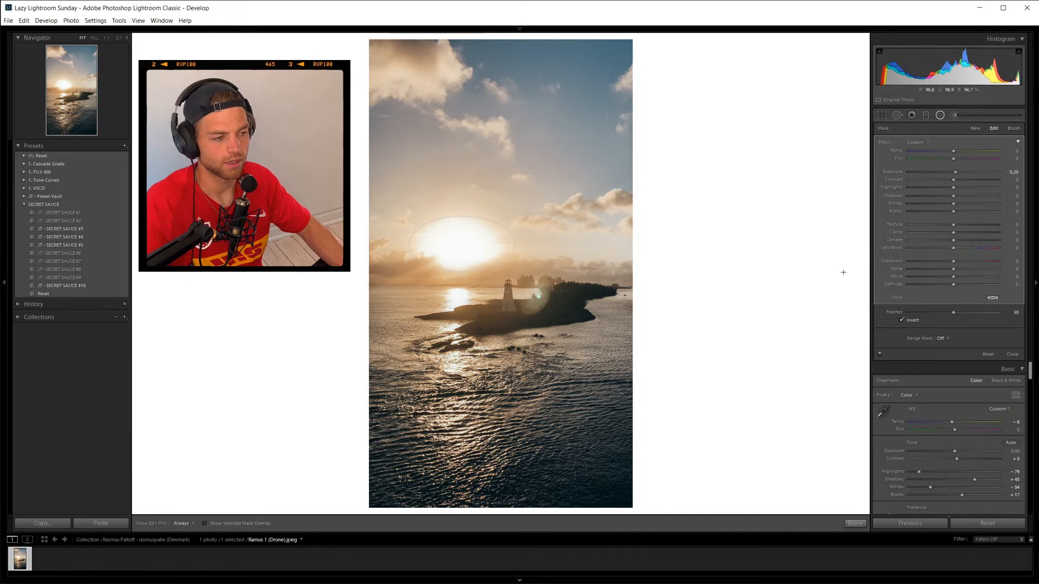
Turn off the sun filter's Invert, set its Temp to −19 and Exposure to 0, make the oval taller, and close the filter.
{"action": "left_click", "coordinate": [902, 320]}
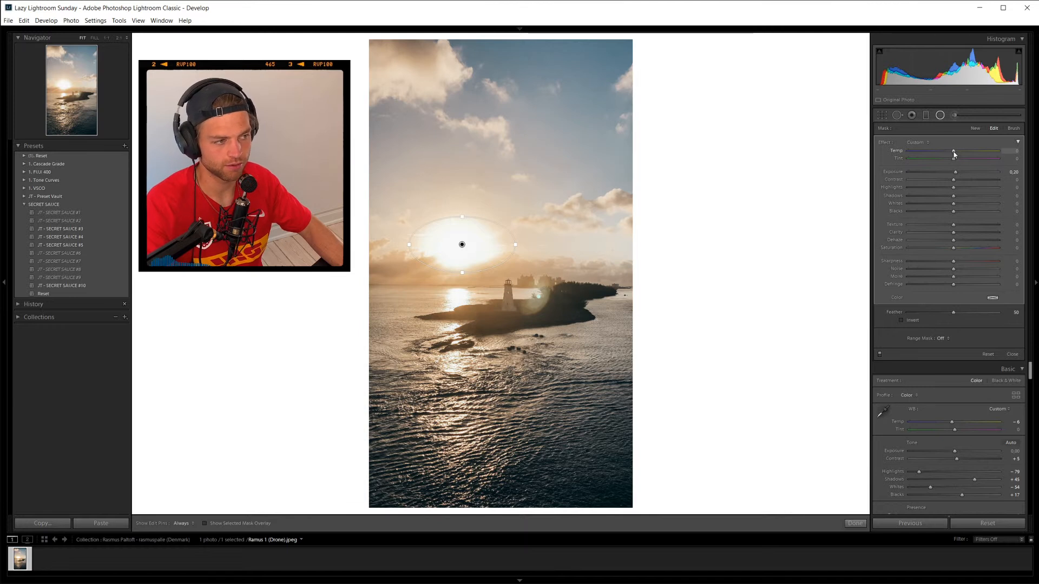
{"action": "left_click_drag", "start_coordinate": [953, 155], "coordinate": [944, 150]}
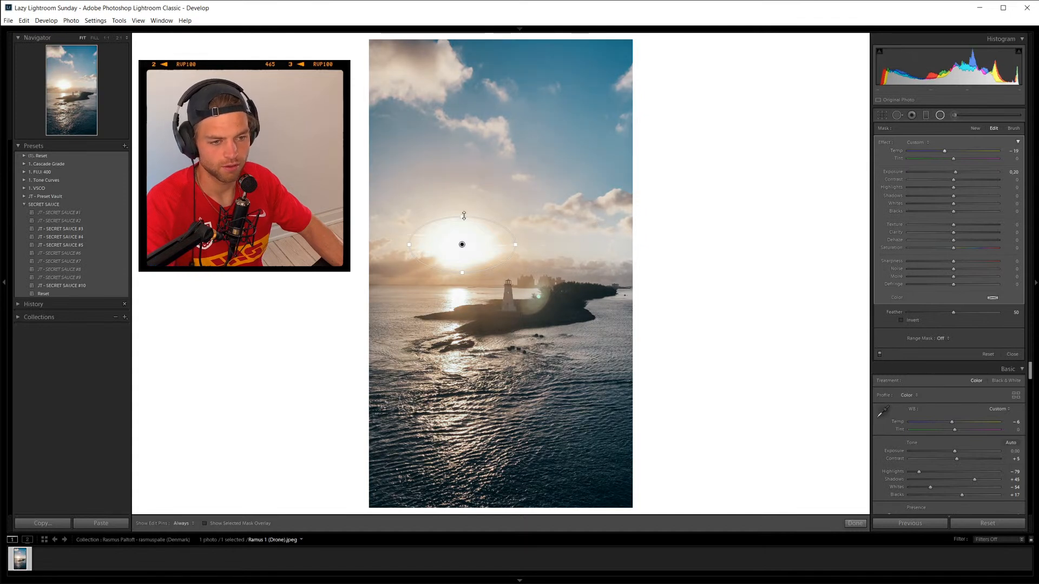
{"action": "left_click_drag", "start_coordinate": [462, 216], "coordinate": [462, 235]}
{"action": "double_click", "coordinate": [896, 172]}
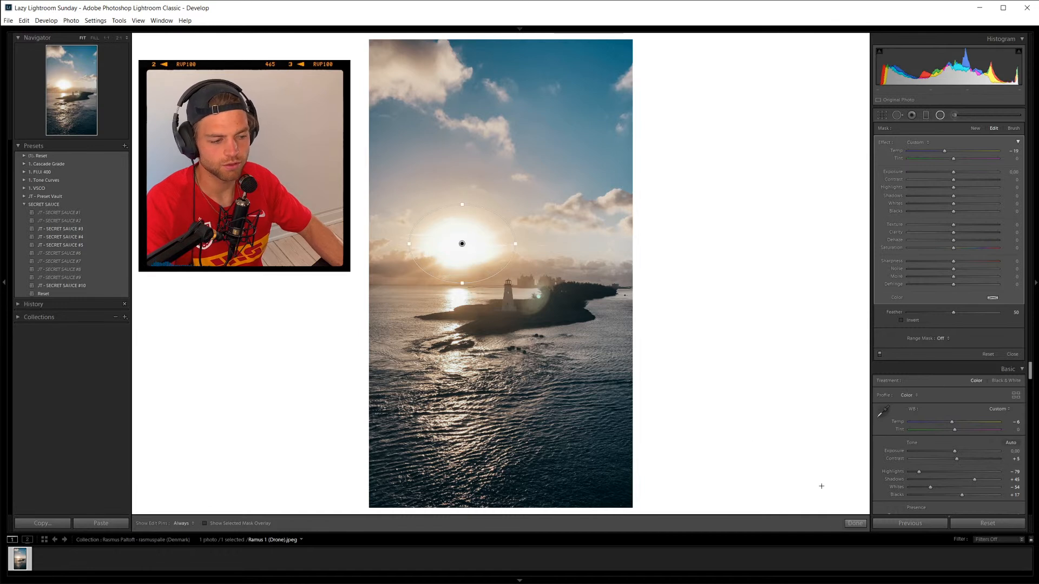
{"action": "left_click", "coordinate": [855, 524]}
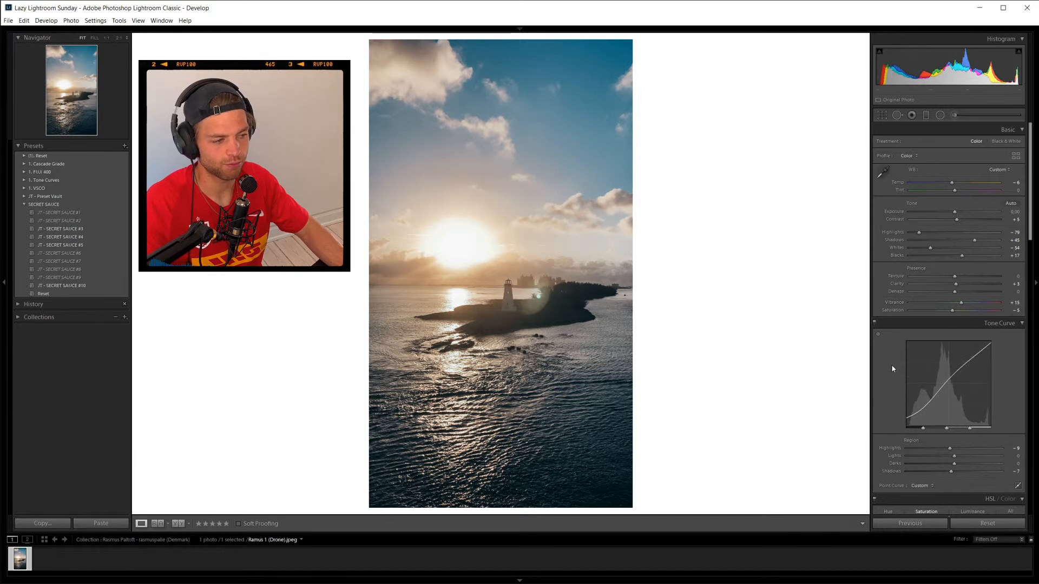
{"action": "scroll", "coordinate": [892, 364], "scroll_direction": "down", "scroll_amount": 3}
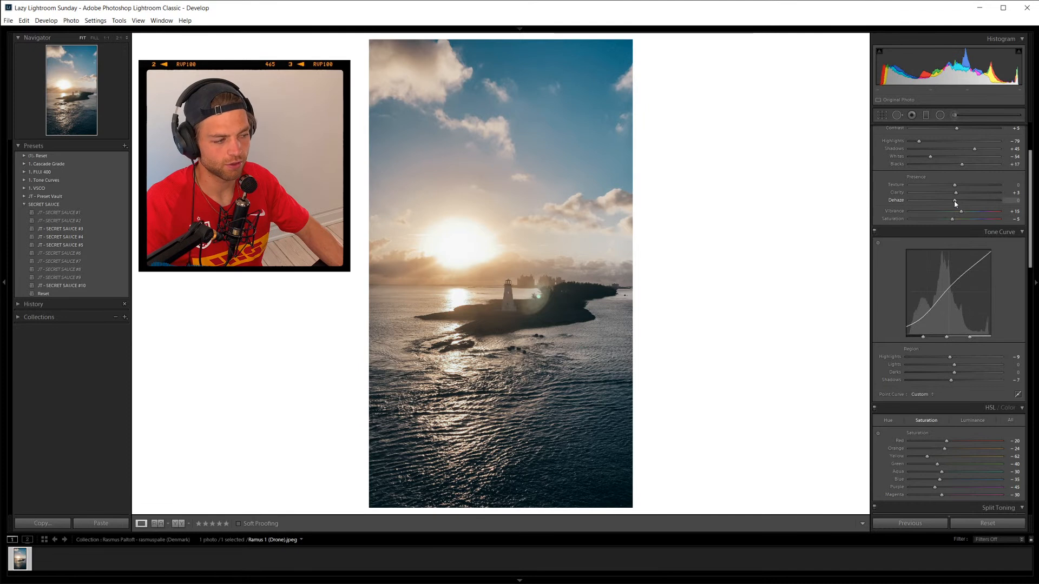
Set the lighthouse photo's Dehaze to +7.
{"action": "left_click_drag", "start_coordinate": [955, 203], "coordinate": [963, 204]}
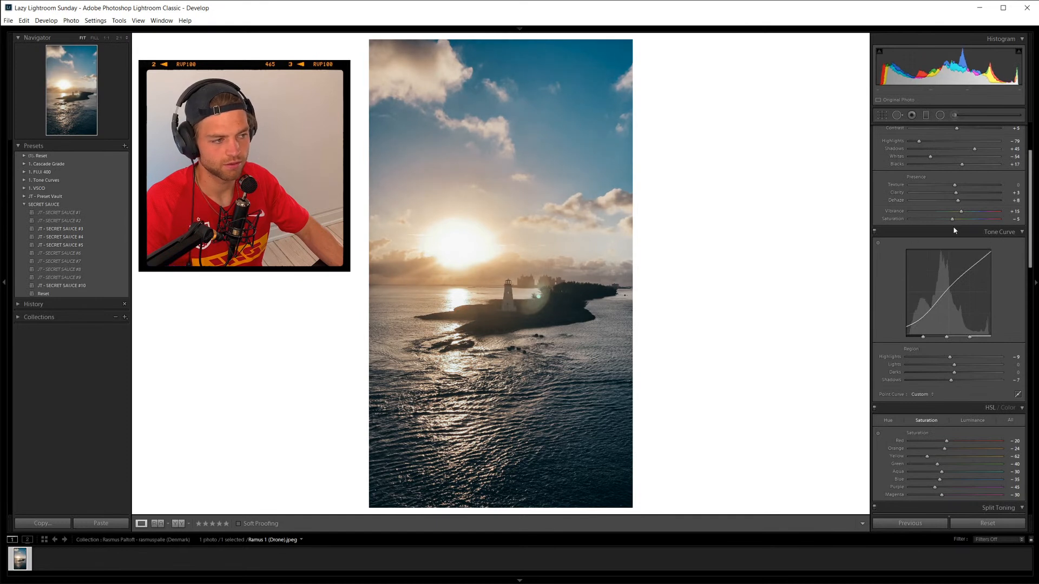
{"action": "left_click_drag", "start_coordinate": [960, 204], "coordinate": [957, 202]}
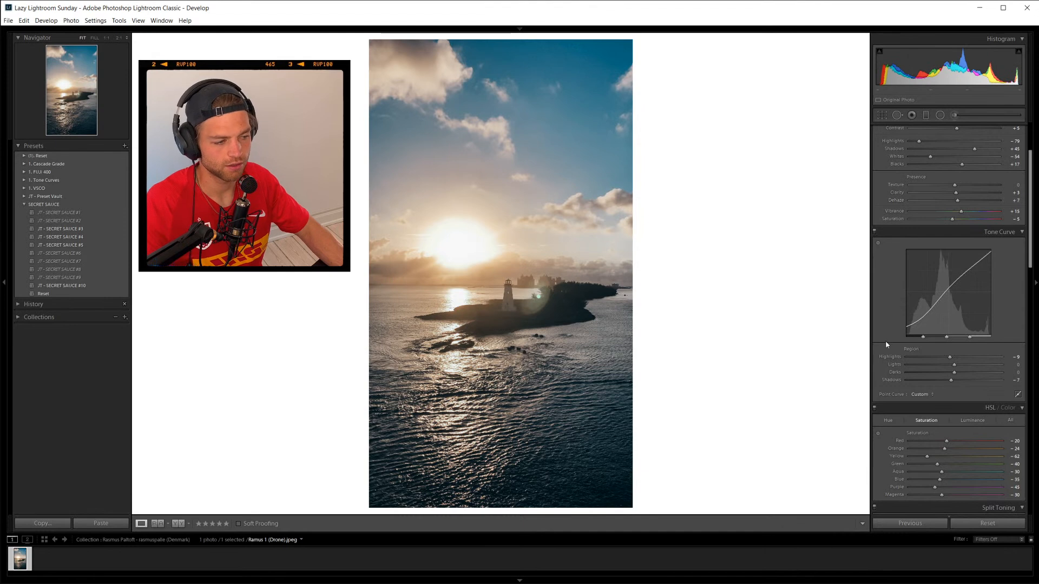
Fine-tune the blues' saturation and hue in the HSL adjustments, and compare the photo before and after editing.
{"action": "scroll", "coordinate": [887, 344], "scroll_direction": "down", "scroll_amount": 3}
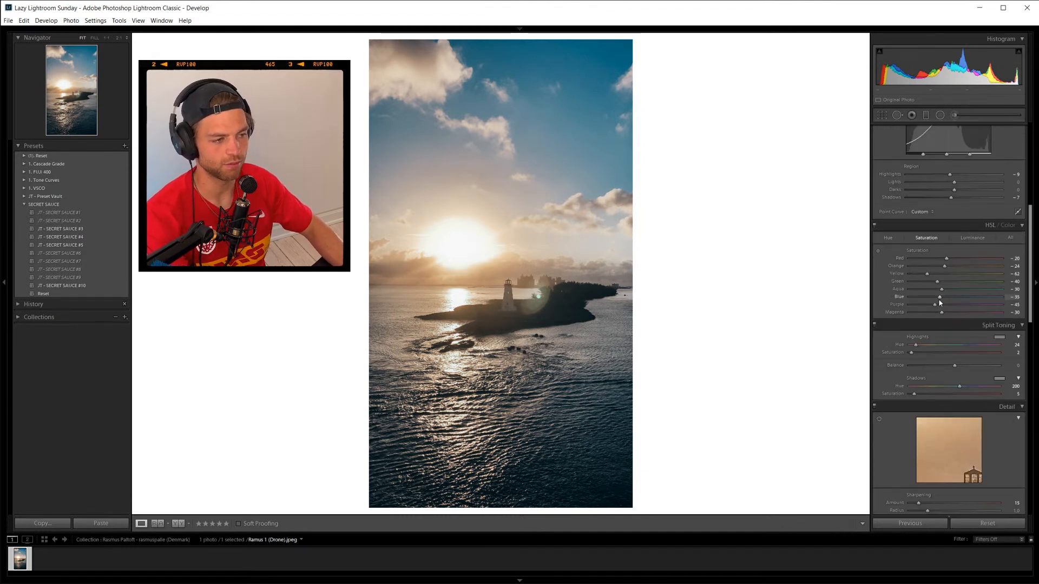
{"action": "mouse_move", "coordinate": [940, 297]}
{"action": "left_mouse_down"}
{"action": "mouse_move", "coordinate": [953, 302]}
{"action": "mouse_move", "coordinate": [928, 301]}
{"action": "mouse_move", "coordinate": [937, 300]}
{"action": "left_mouse_up"}
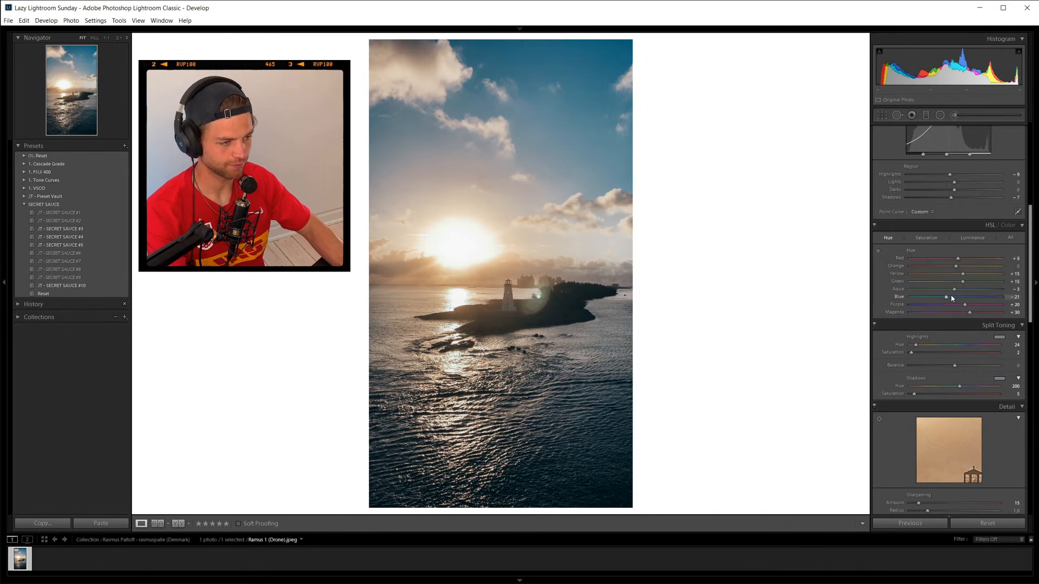
{"action": "mouse_move", "coordinate": [948, 300]}
{"action": "left_mouse_down"}
{"action": "mouse_move", "coordinate": [957, 302]}
{"action": "mouse_move", "coordinate": [938, 299]}
{"action": "mouse_move", "coordinate": [951, 301]}
{"action": "left_mouse_up"}
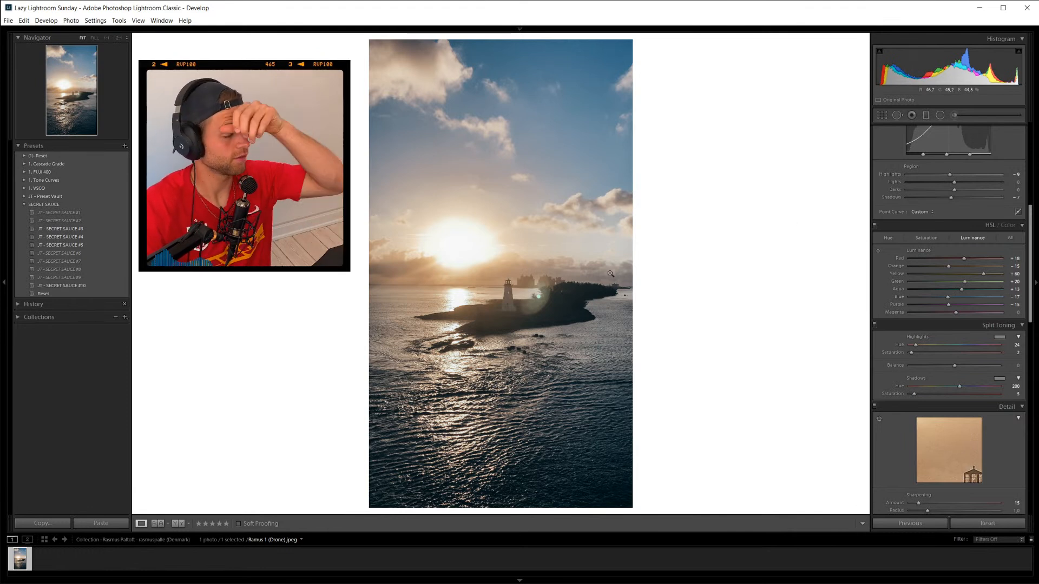
{"action": "key", "text": "y"}
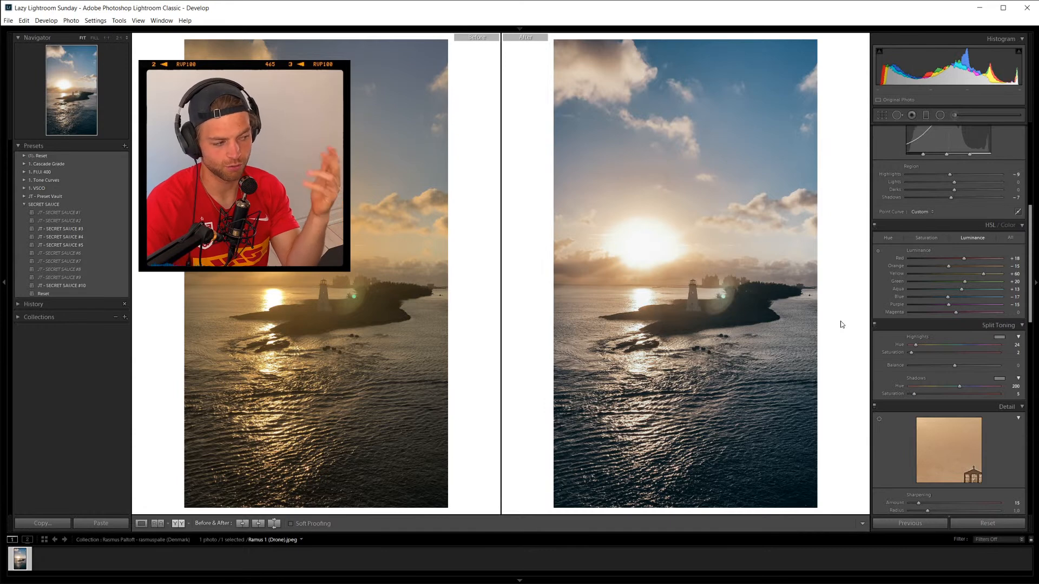
{"action": "key", "text": "y"}
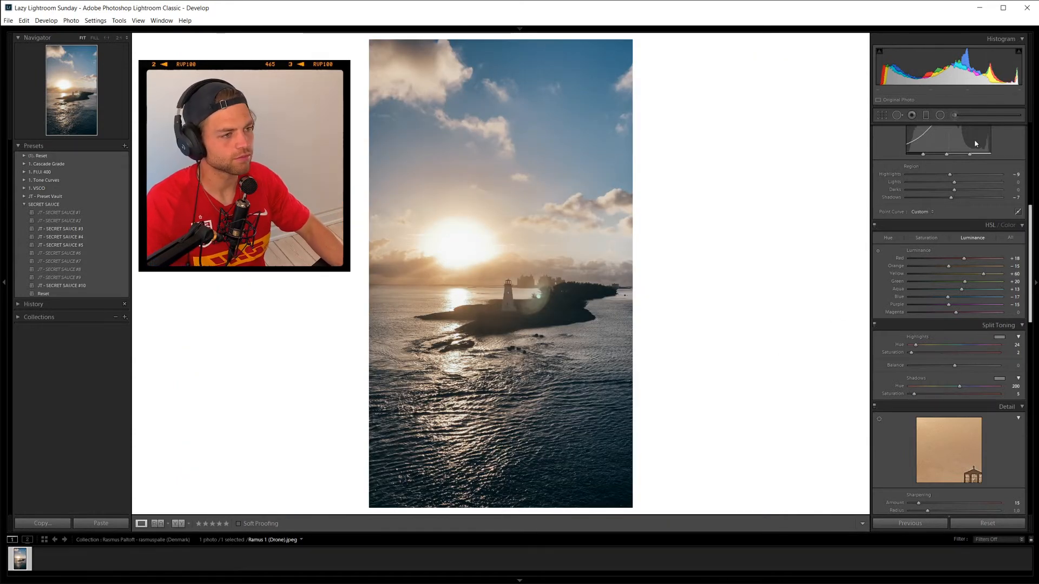
Draw diagonal graduated filters over the sea from the lower right and left, setting the left one's Exposure to −0.13 and Blacks to −21.
{"action": "left_click", "coordinate": [926, 115]}
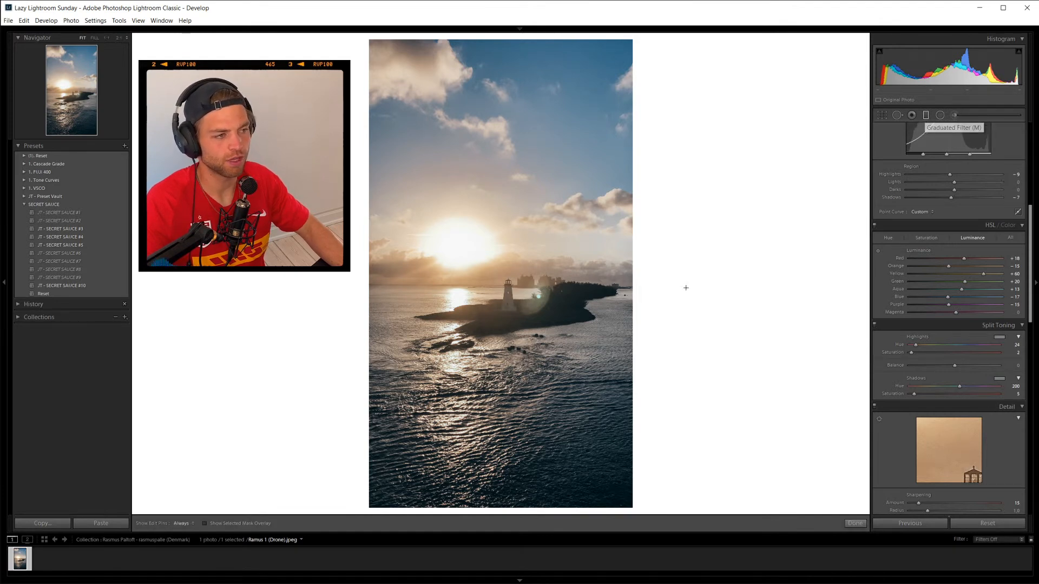
{"action": "left_click_drag", "start_coordinate": [619, 454], "coordinate": [537, 382]}
{"action": "left_click_drag", "start_coordinate": [367, 377], "coordinate": [429, 342]}
{"action": "double_click", "coordinate": [894, 171]}
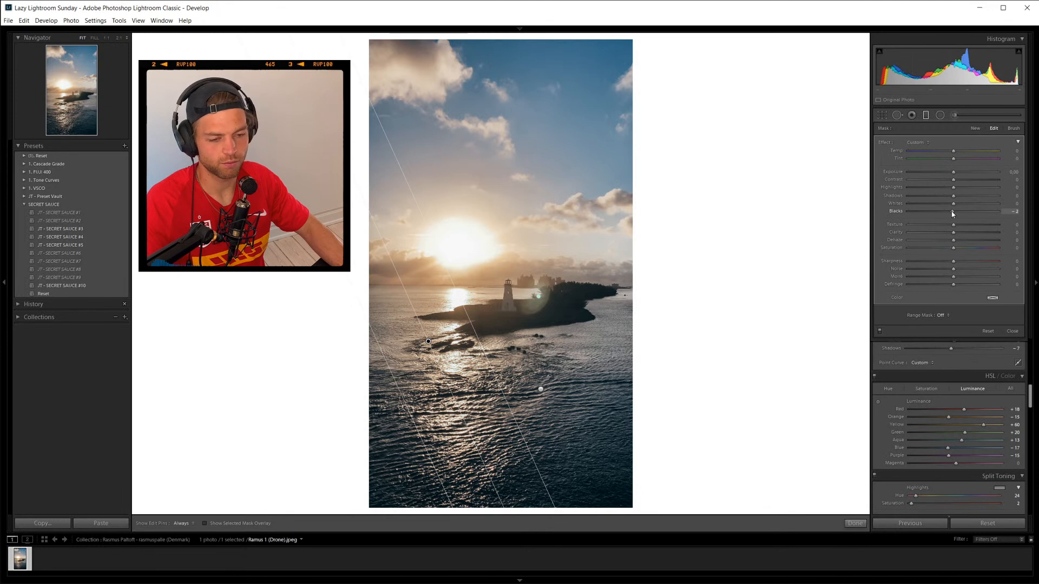
{"action": "left_click_drag", "start_coordinate": [954, 211], "coordinate": [944, 211]}
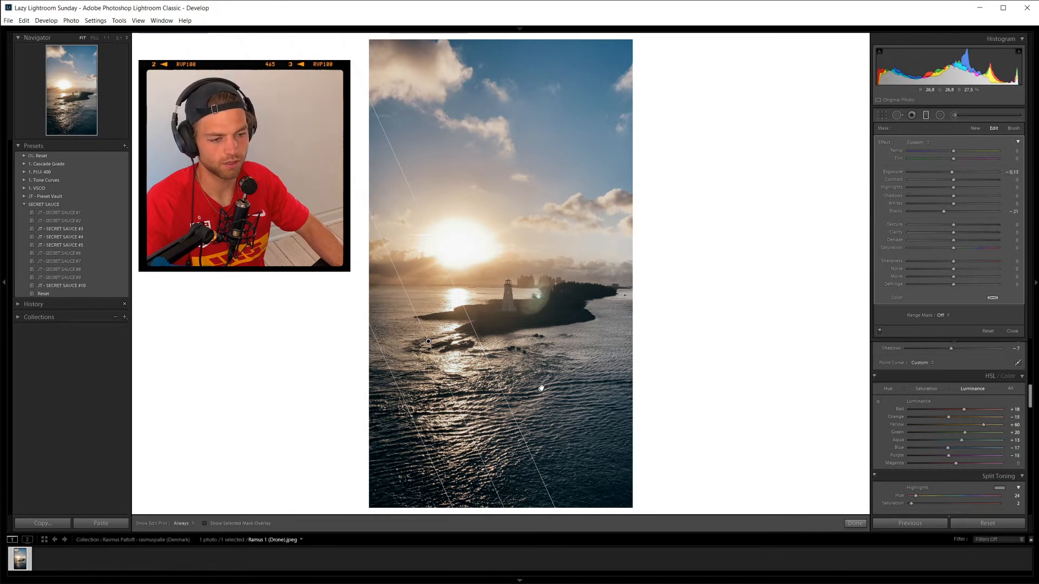
Lower the Exposure of the right-hand graduated filter slightly, and steepen and shift it toward the photo's right edge before closing it.
{"action": "left_click", "coordinate": [541, 388]}
{"action": "double_click", "coordinate": [899, 172]}
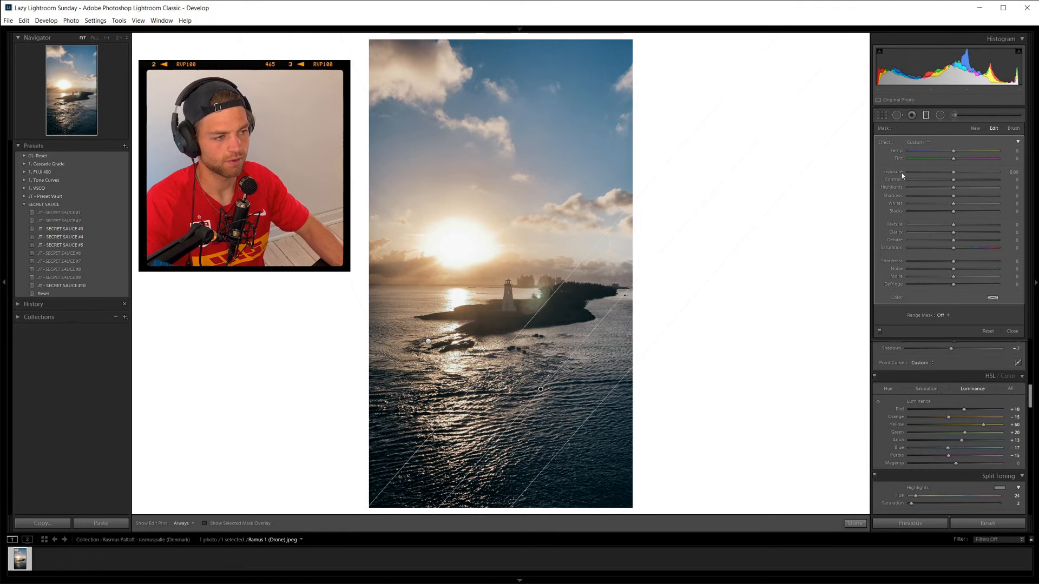
{"action": "left_click_drag", "start_coordinate": [953, 172], "coordinate": [948, 172]}
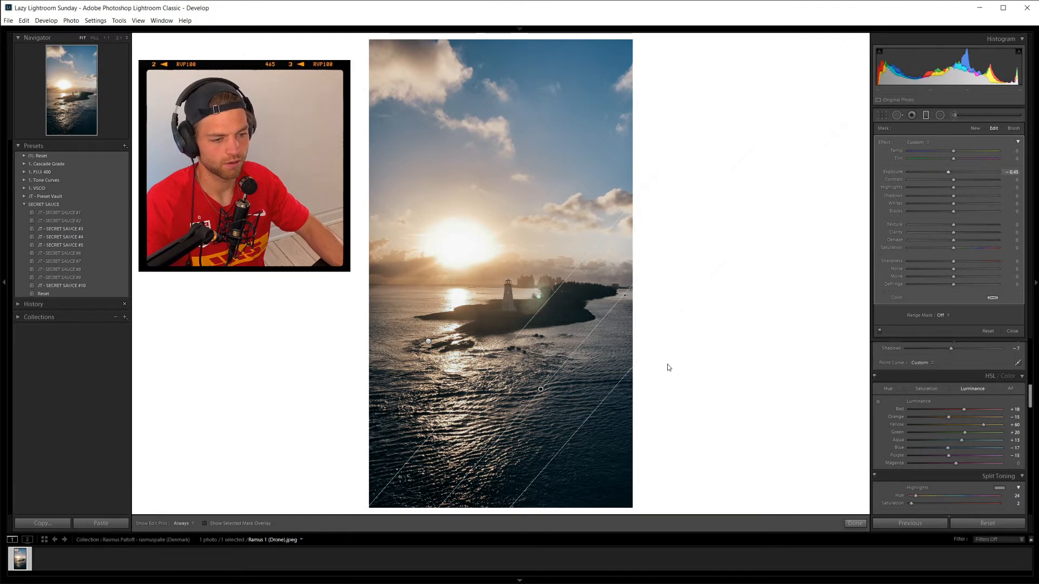
{"action": "left_click_drag", "start_coordinate": [602, 320], "coordinate": [595, 315]}
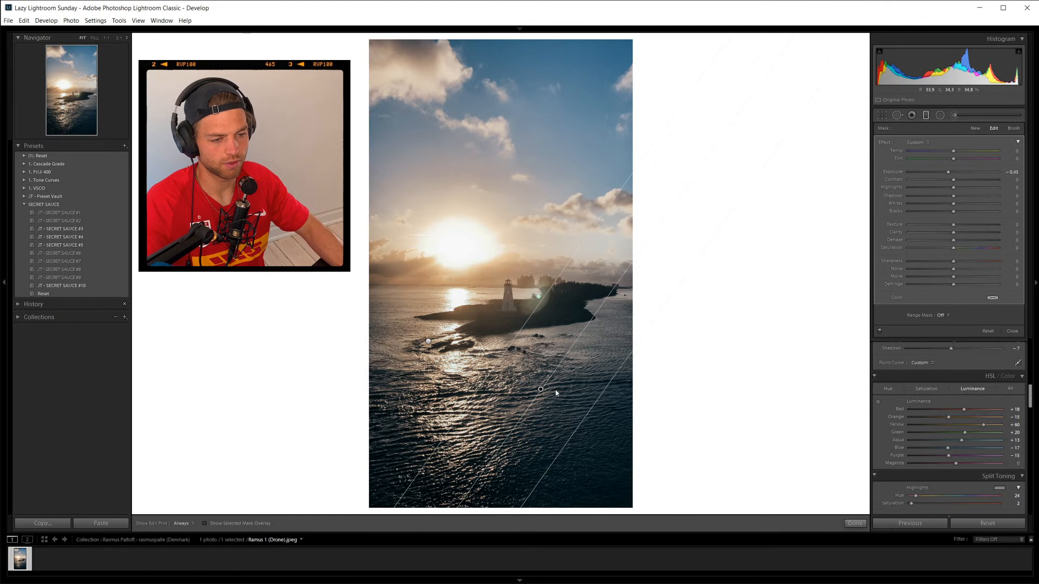
{"action": "left_click_drag", "start_coordinate": [541, 390], "coordinate": [563, 385]}
{"action": "left_click_drag", "start_coordinate": [513, 461], "coordinate": [519, 460]}
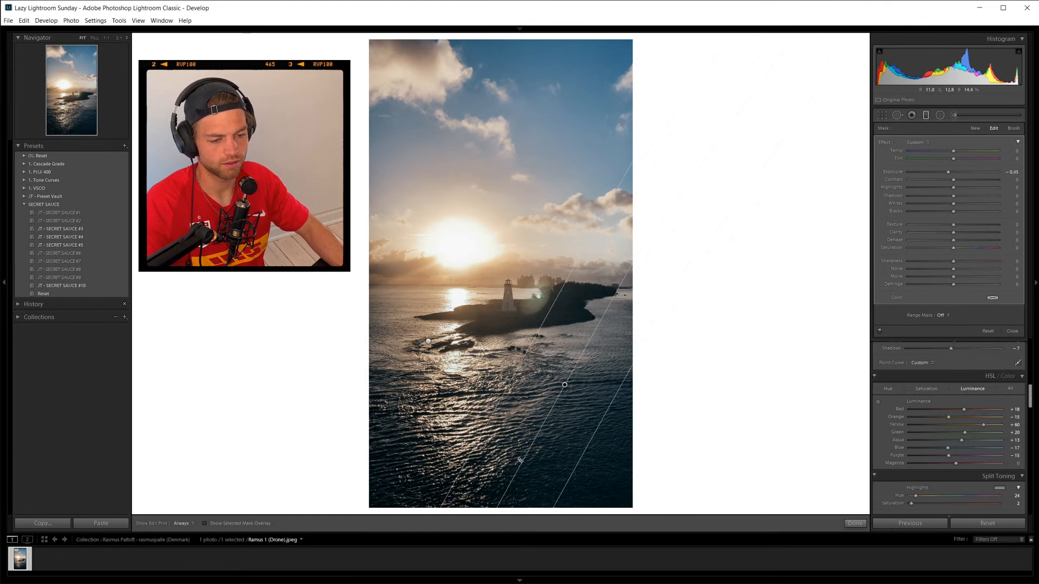
{"action": "left_click_drag", "start_coordinate": [565, 385], "coordinate": [567, 380]}
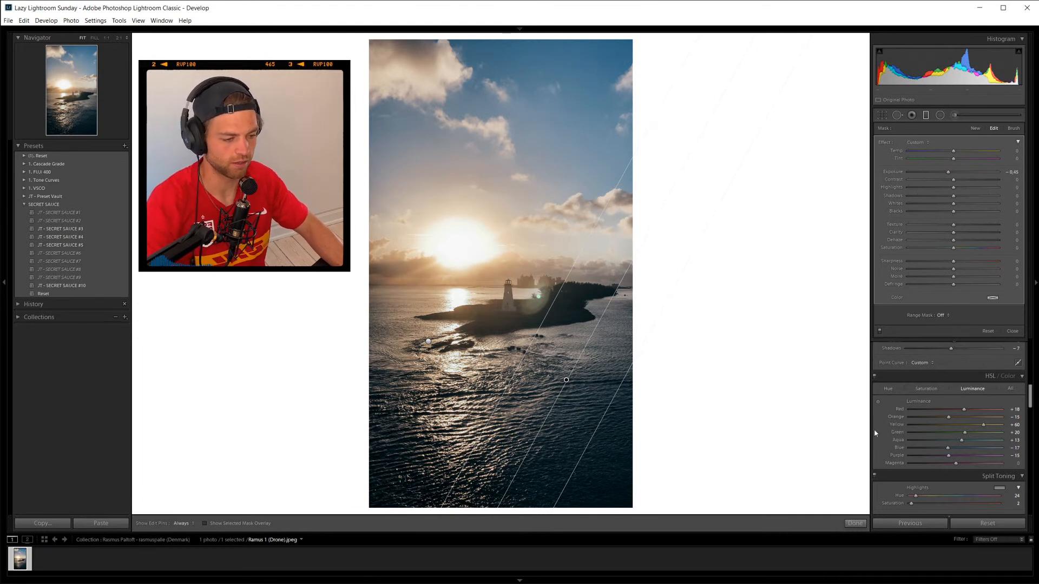
{"action": "left_click", "coordinate": [855, 523]}
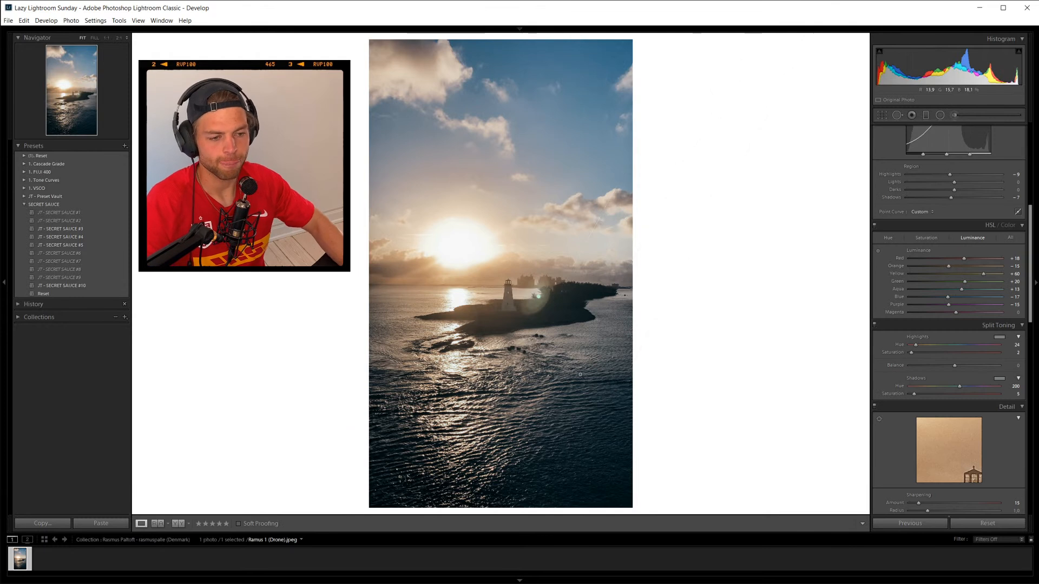
Set the whole photo's Saturation to +6.
{"action": "scroll", "coordinate": [915, 313], "scroll_direction": "up", "scroll_amount": 5}
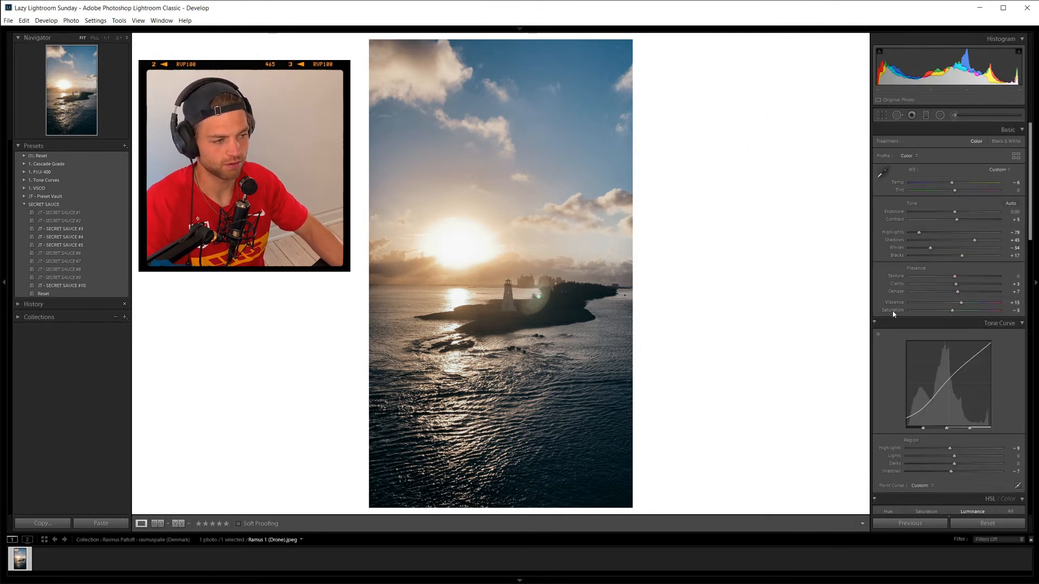
{"action": "mouse_move", "coordinate": [961, 314]}
{"action": "left_mouse_down"}
{"action": "mouse_move", "coordinate": [969, 314]}
{"action": "mouse_move", "coordinate": [960, 313]}
{"action": "left_mouse_up"}
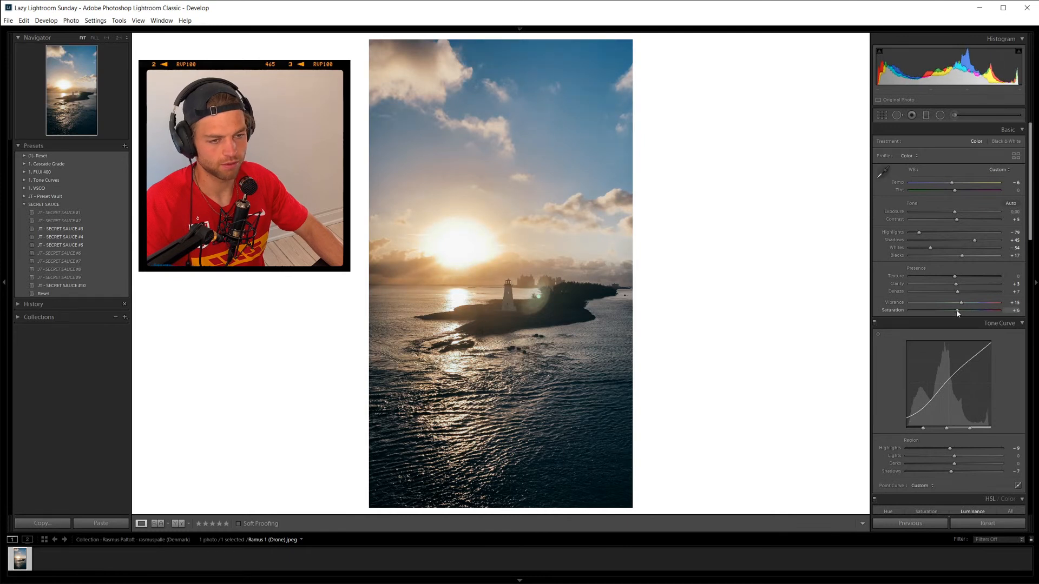
{"action": "scroll", "coordinate": [886, 396], "scroll_direction": "down", "scroll_amount": 5}
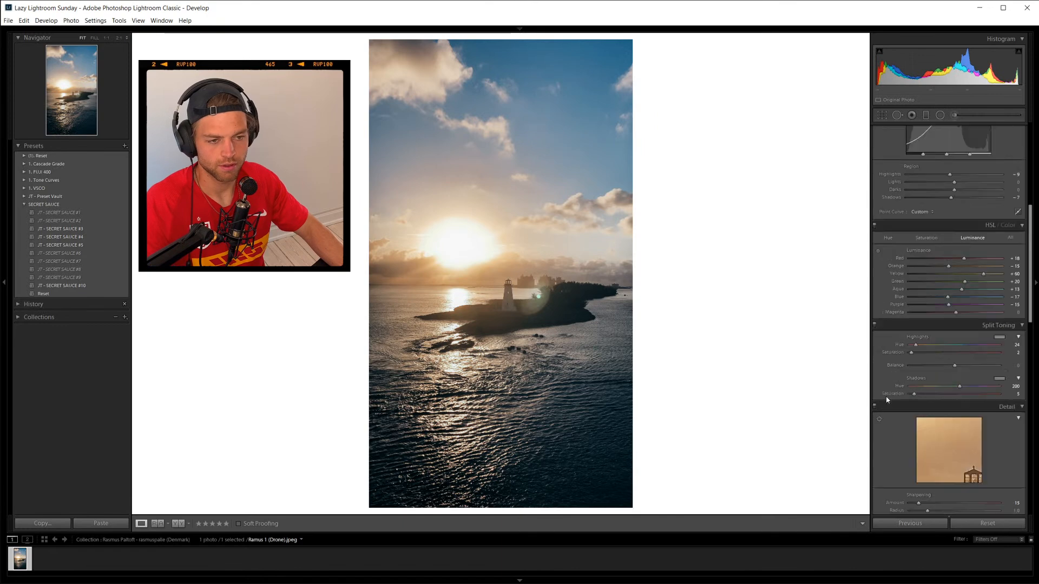
{"action": "scroll", "coordinate": [885, 396], "scroll_direction": "up", "scroll_amount": 5}
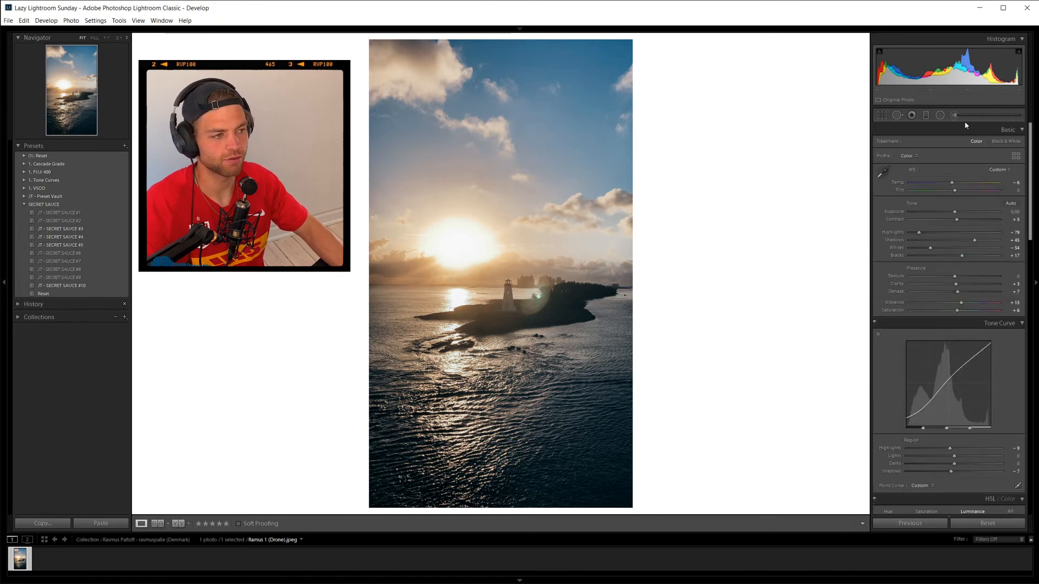
Paint an Auto Mask adjustment brush over the lighthouse with Exposure 0.20, Whites 6 and Dehaze 2.
{"action": "key", "text": "k"}
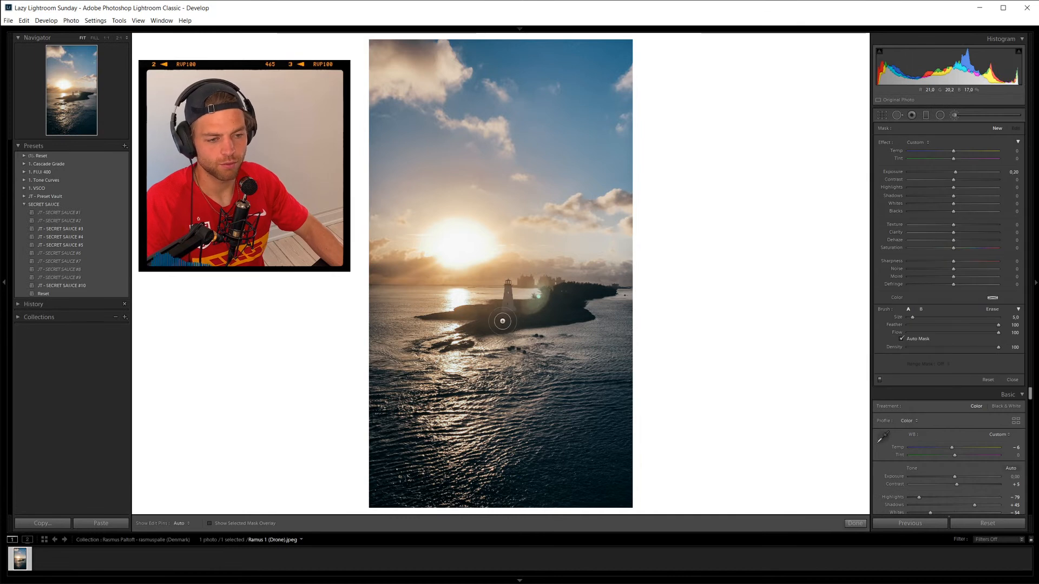
{"action": "scroll", "coordinate": [503, 321], "scroll_direction": "down", "scroll_amount": 1}
{"action": "left_click_drag", "start_coordinate": [508, 305], "coordinate": [507, 291]}
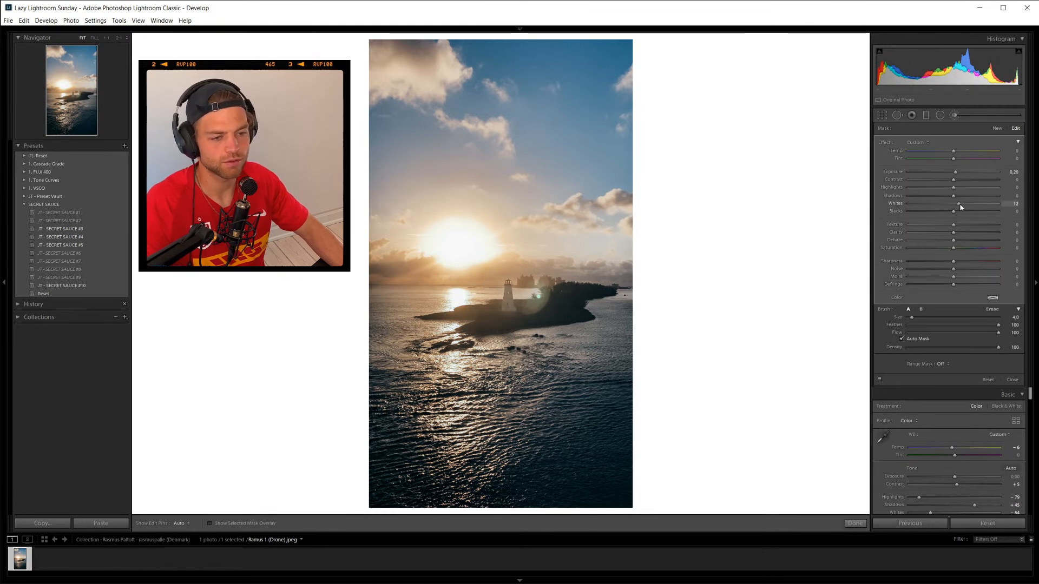
{"action": "left_click_drag", "start_coordinate": [956, 183], "coordinate": [959, 176]}
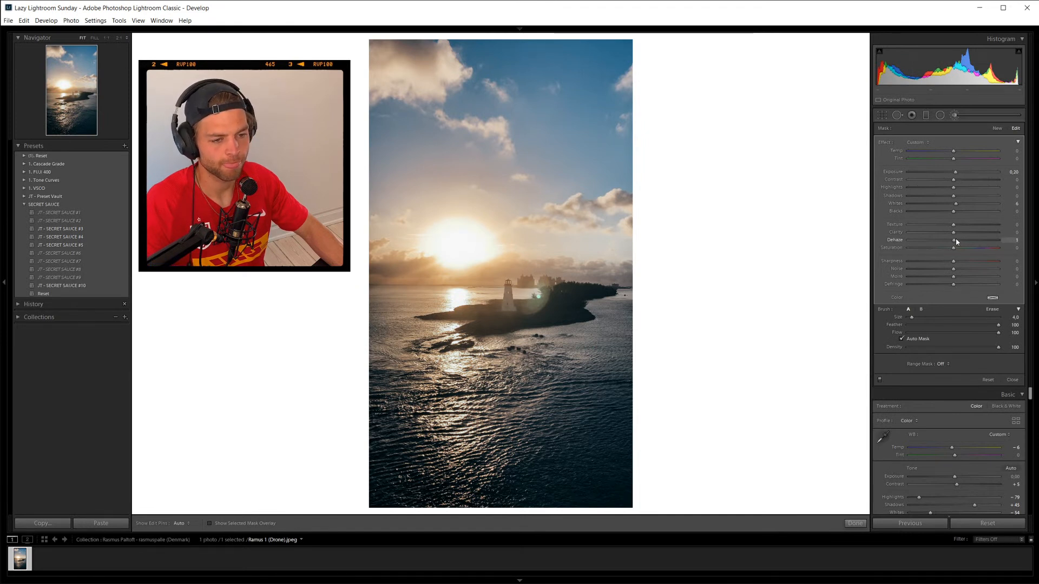
{"action": "left_click_drag", "start_coordinate": [956, 241], "coordinate": [958, 241]}
Erase the brush mask beside the lighthouse's right side up close, and finish the brush adjustment.
{"action": "left_click", "coordinate": [482, 248]}
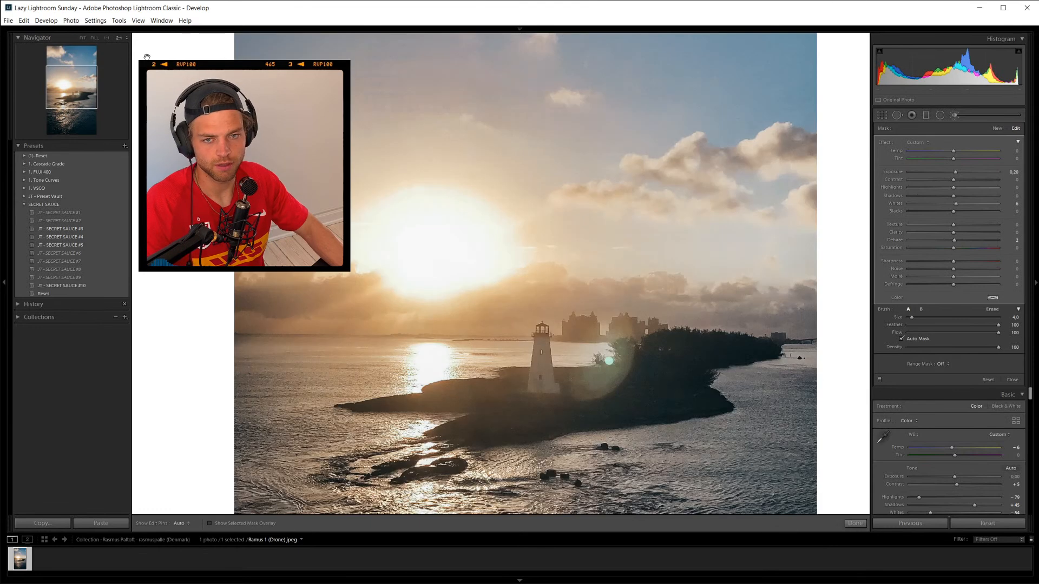
{"action": "left_click_drag", "start_coordinate": [617, 333], "coordinate": [523, 106]}
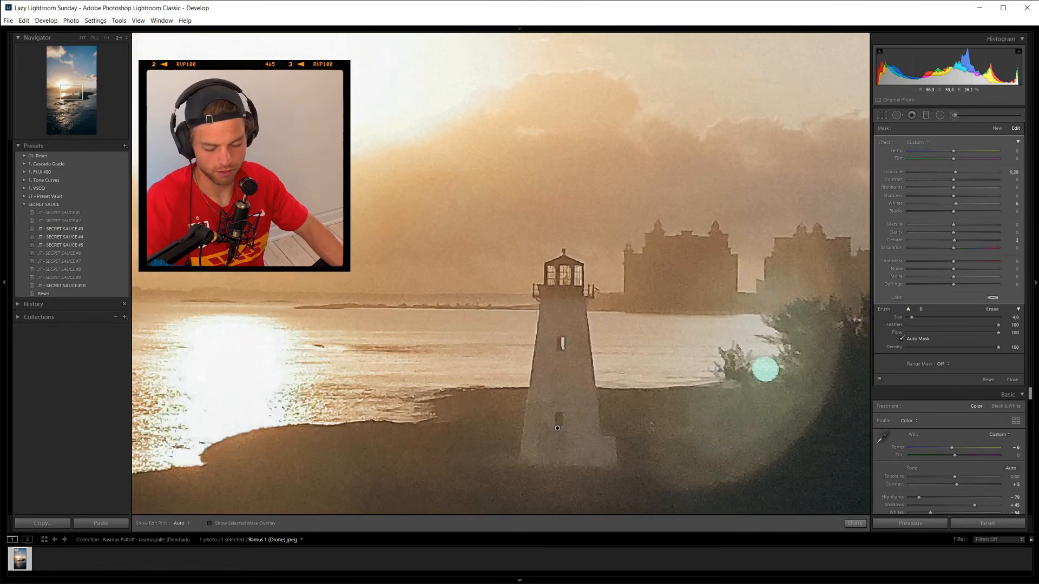
{"action": "key", "text": "alt"}
{"action": "scroll", "coordinate": [637, 367], "scroll_direction": "down", "scroll_amount": 5}
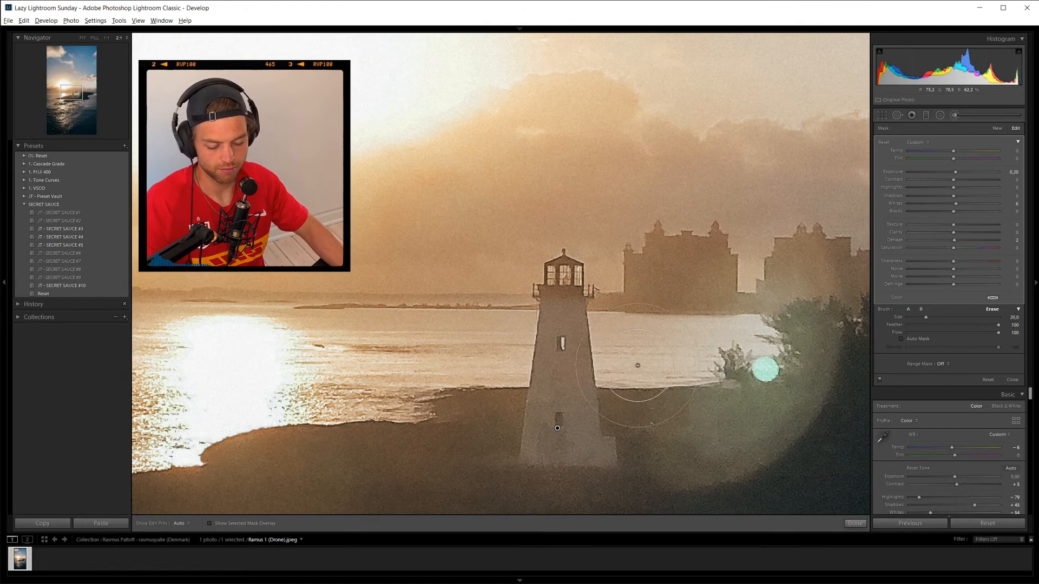
{"action": "left_click_drag", "start_coordinate": [651, 414], "coordinate": [633, 317]}
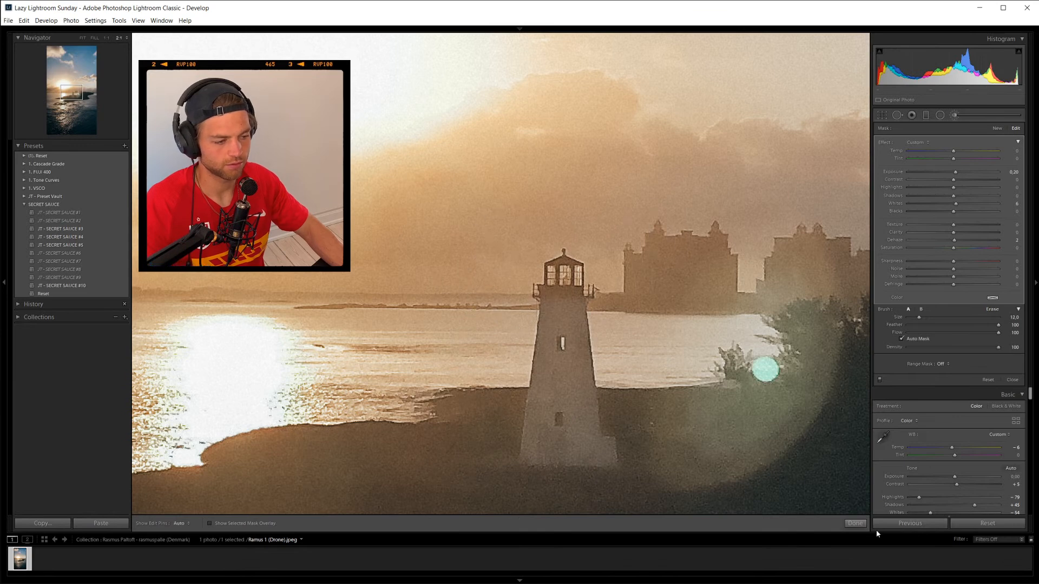
{"action": "left_click", "coordinate": [856, 524]}
{"action": "left_click", "coordinate": [712, 354]}
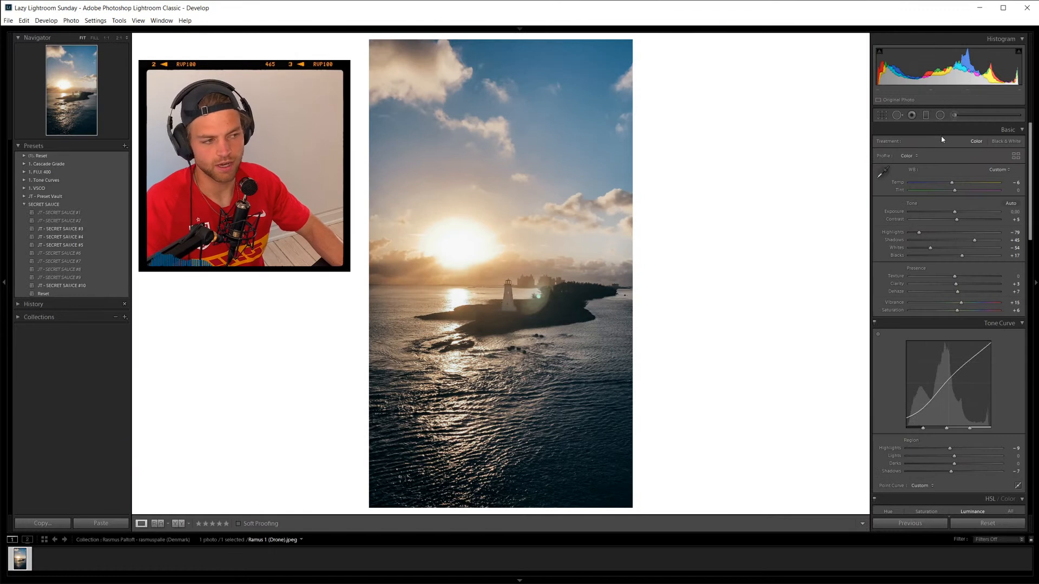
Change the lighthouse brush adjustment to Exposure 0 and Clarity 19, and close it.
{"action": "left_click", "coordinate": [955, 115]}
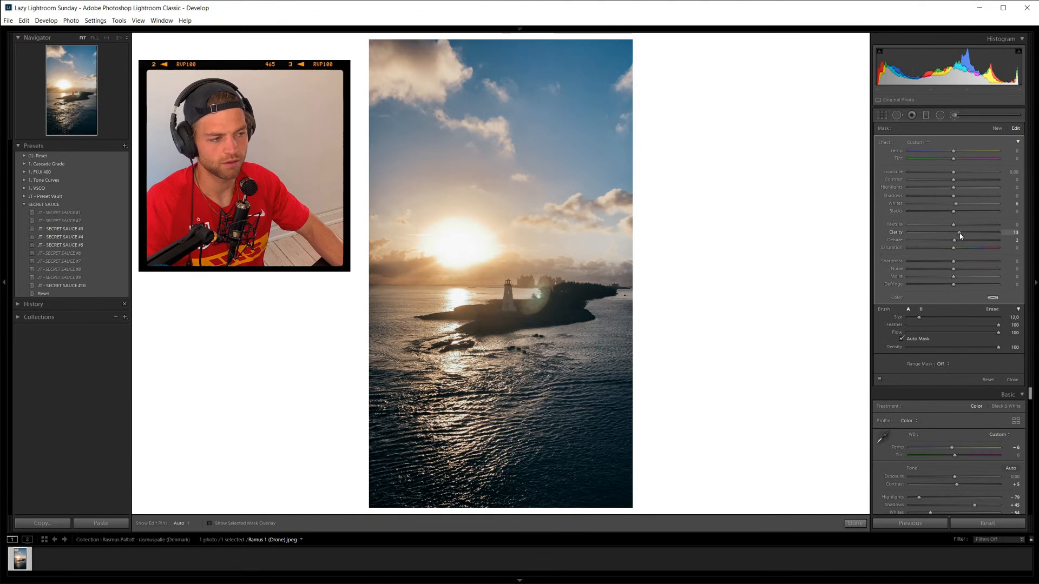
{"action": "left_click_drag", "start_coordinate": [960, 236], "coordinate": [962, 233]}
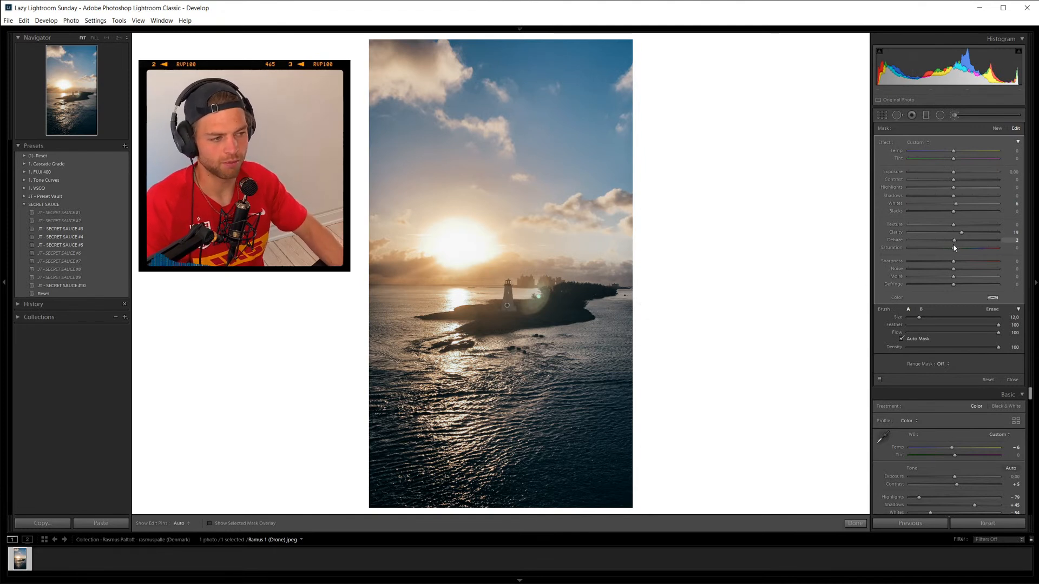
{"action": "left_click", "coordinate": [856, 524]}
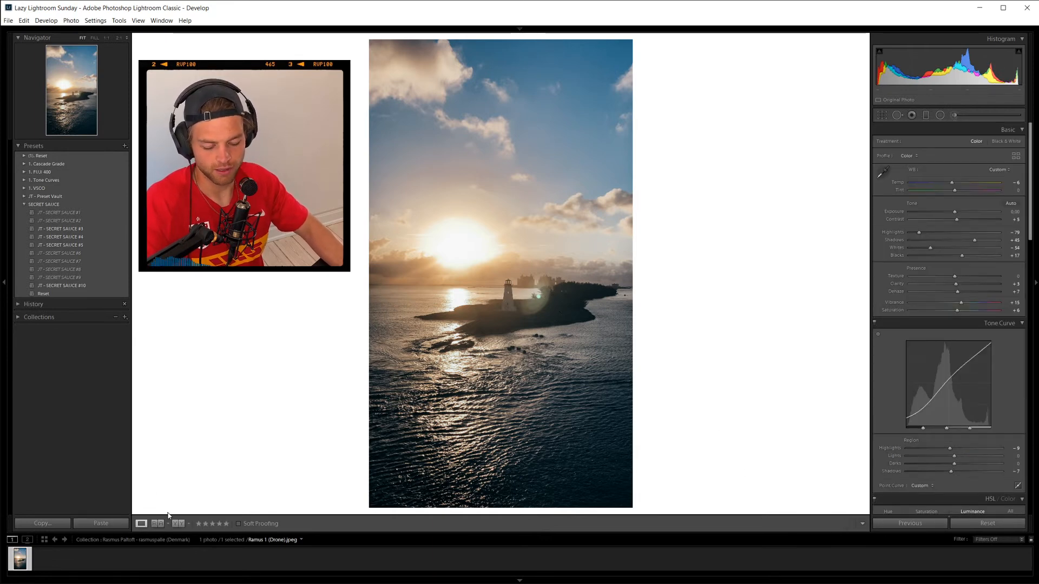
Create a virtual copy of the edited lighthouse photo.
{"action": "right_click", "coordinate": [19, 560]}
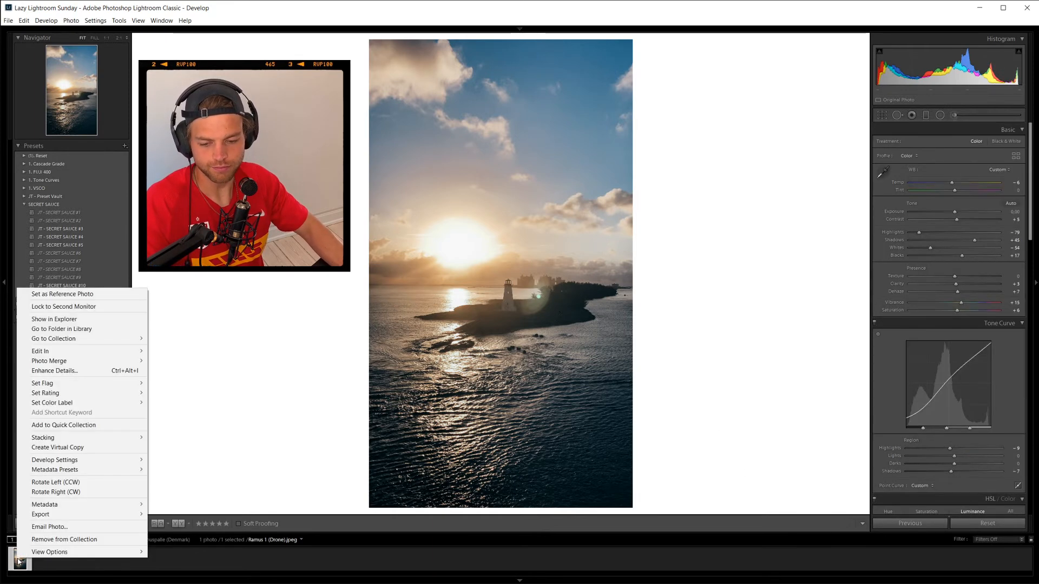
{"action": "left_click", "coordinate": [52, 447]}
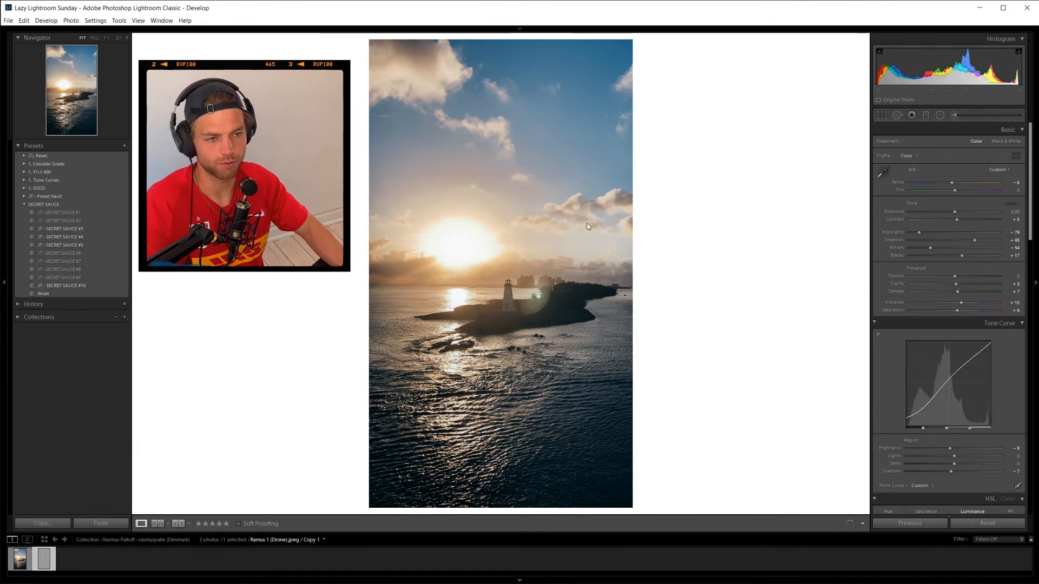
Crop the virtual copy of the lighthouse photo to 16 x 9, pulling the lower edge slightly inward, and apply the crop.
{"action": "key", "text": "r"}
{"action": "left_click", "coordinate": [997, 143]}
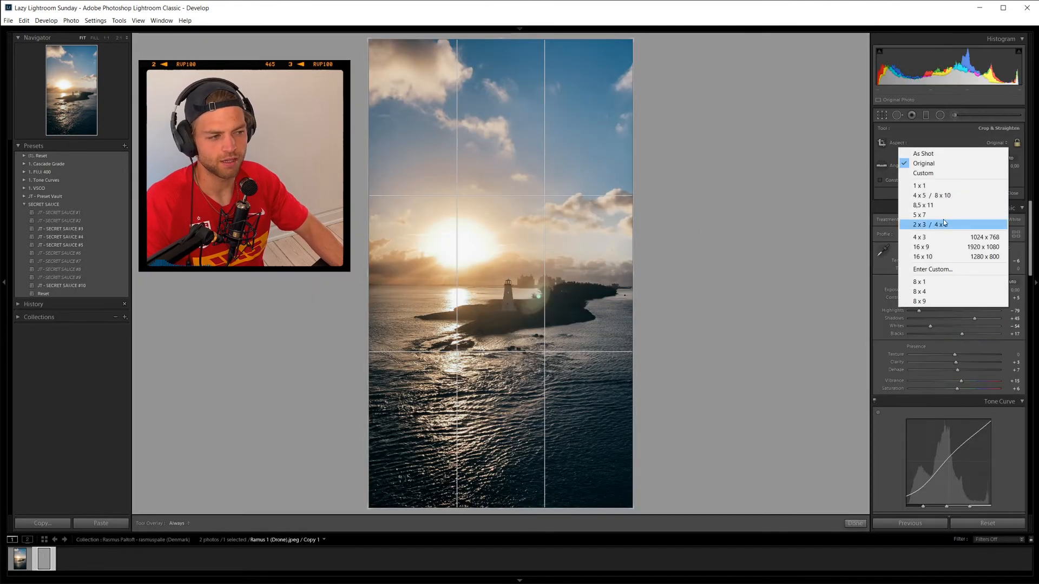
{"action": "left_click", "coordinate": [921, 247]}
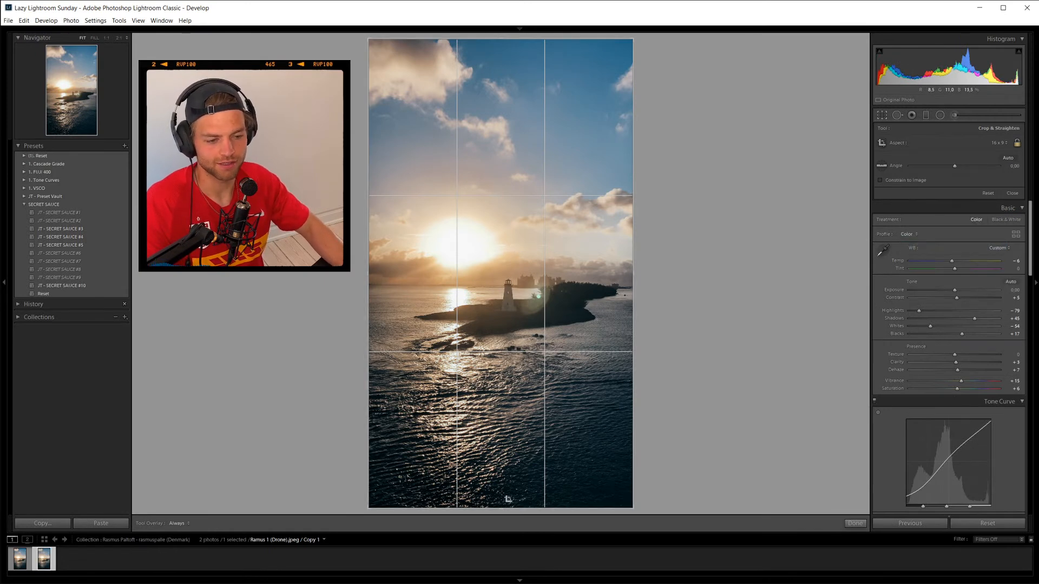
{"action": "left_click_drag", "start_coordinate": [499, 510], "coordinate": [507, 475]}
{"action": "key", "text": "Return"}
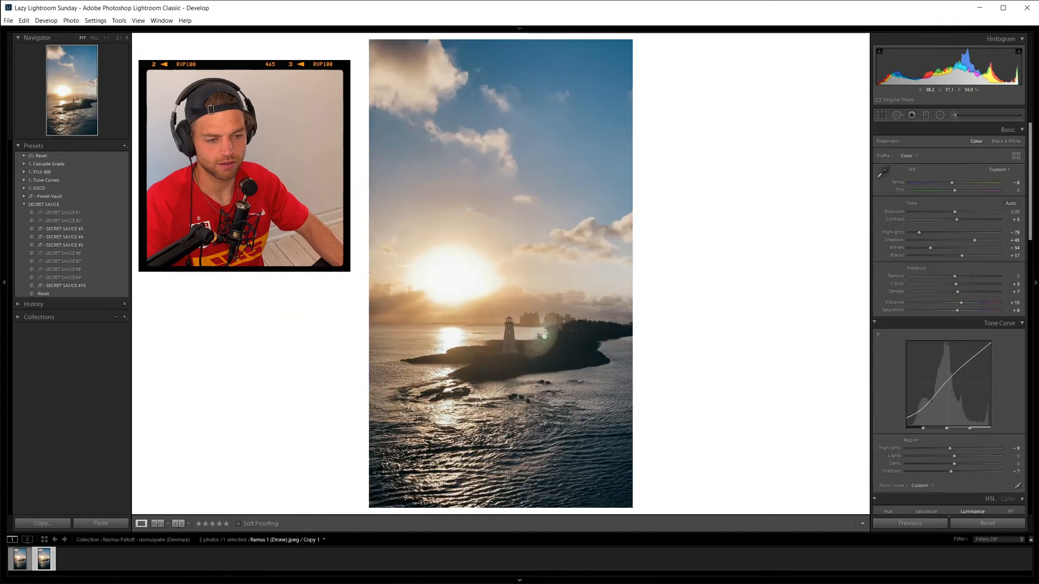
Reposition the photo copy within the crop so less sky and the full water down to the photo's lower edge are included.
{"action": "key", "text": "r"}
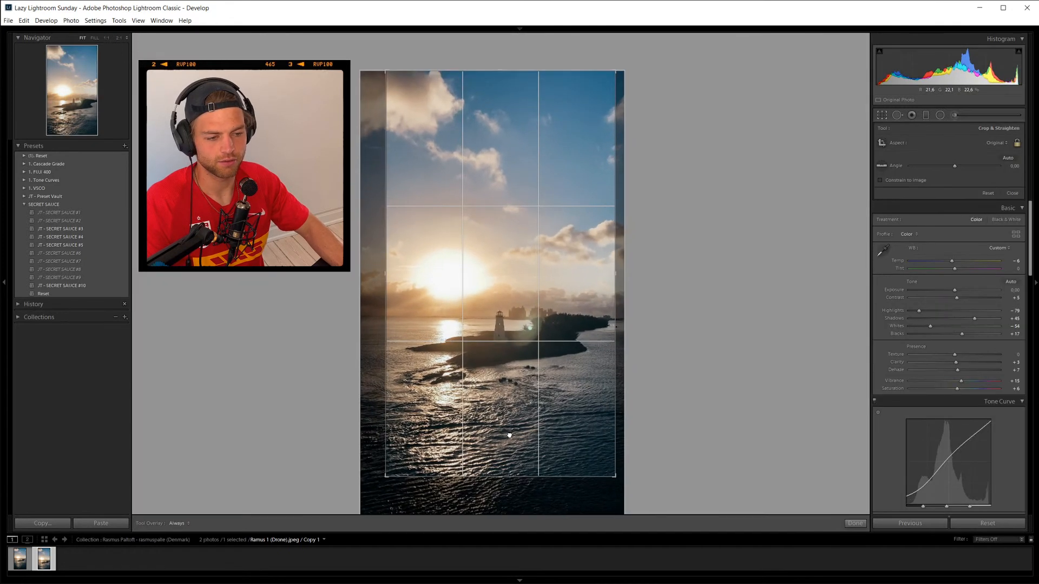
{"action": "key", "text": "r"}
{"action": "key", "text": "r"}
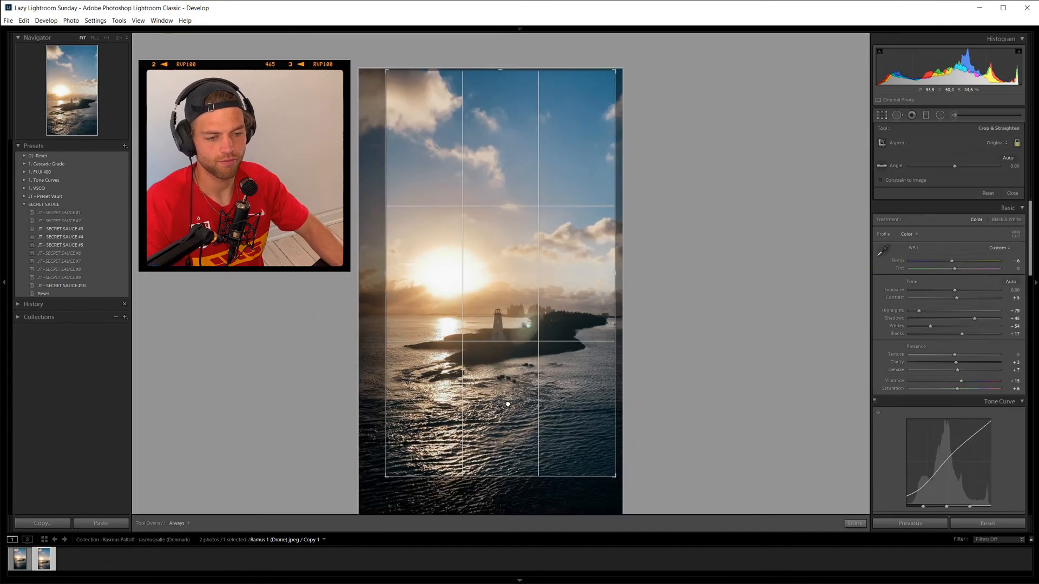
{"action": "key", "text": "r"}
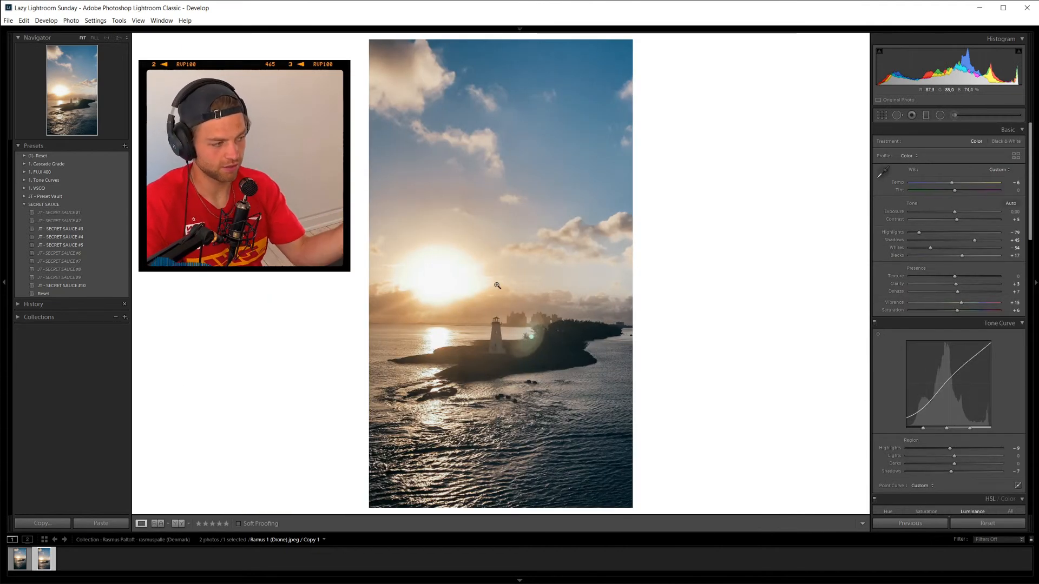
{"action": "key", "text": "r"}
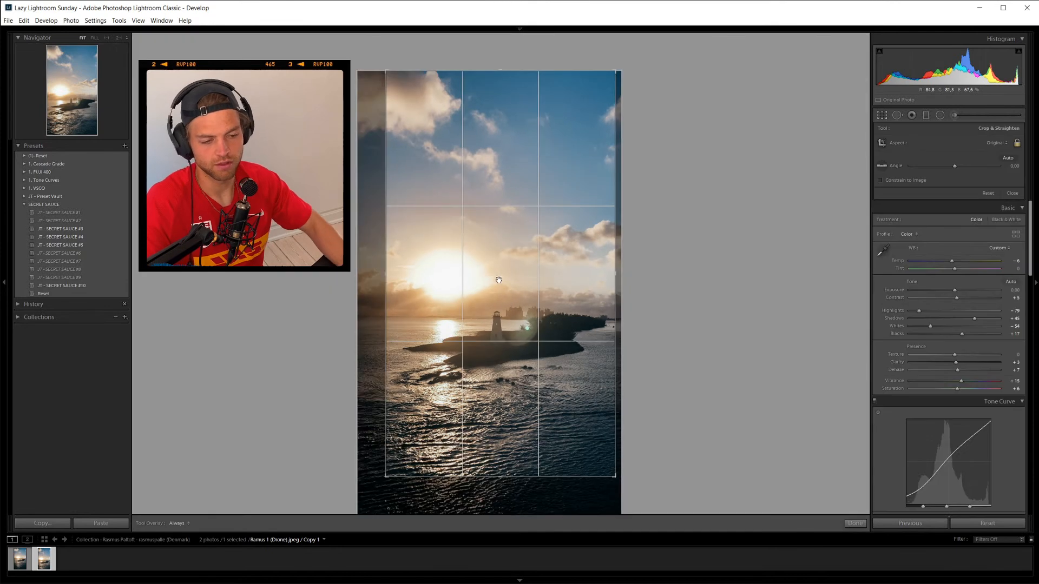
{"action": "left_click_drag", "start_coordinate": [497, 286], "coordinate": [510, 193]}
{"action": "key", "text": "r"}
{"action": "key", "text": "r"}
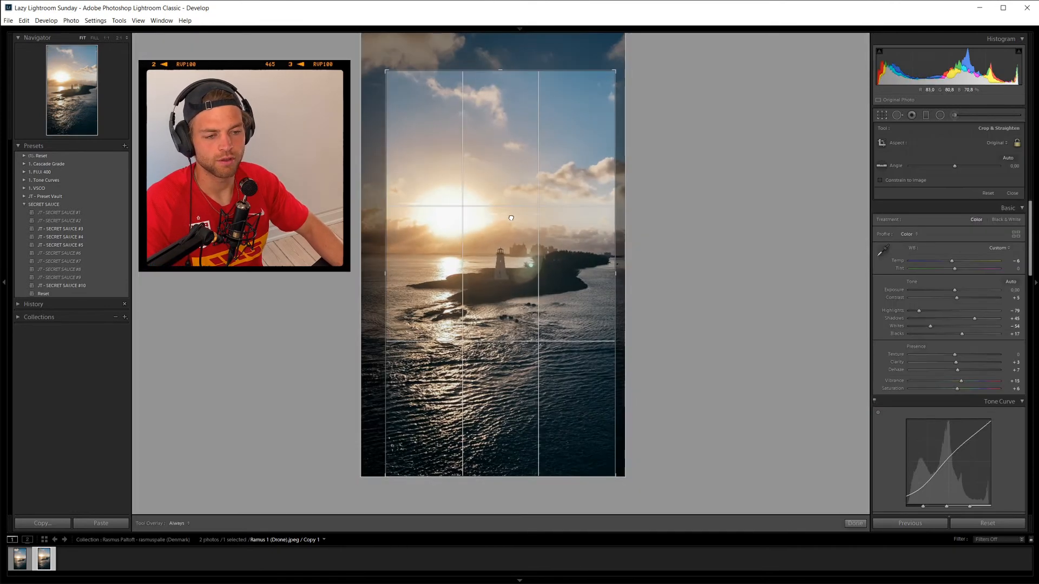
{"action": "key", "text": "r"}
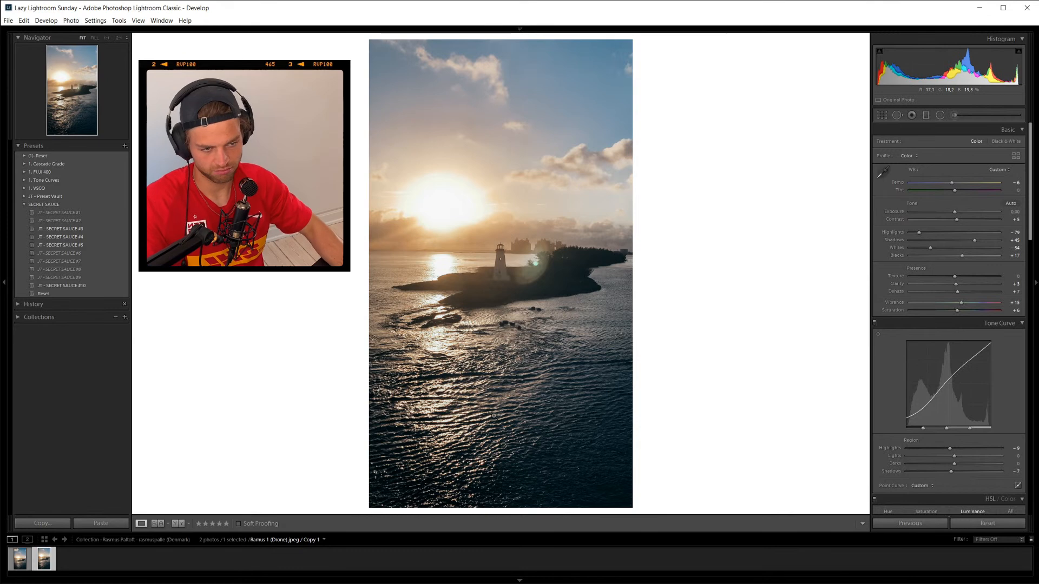
{"action": "key", "text": "r"}
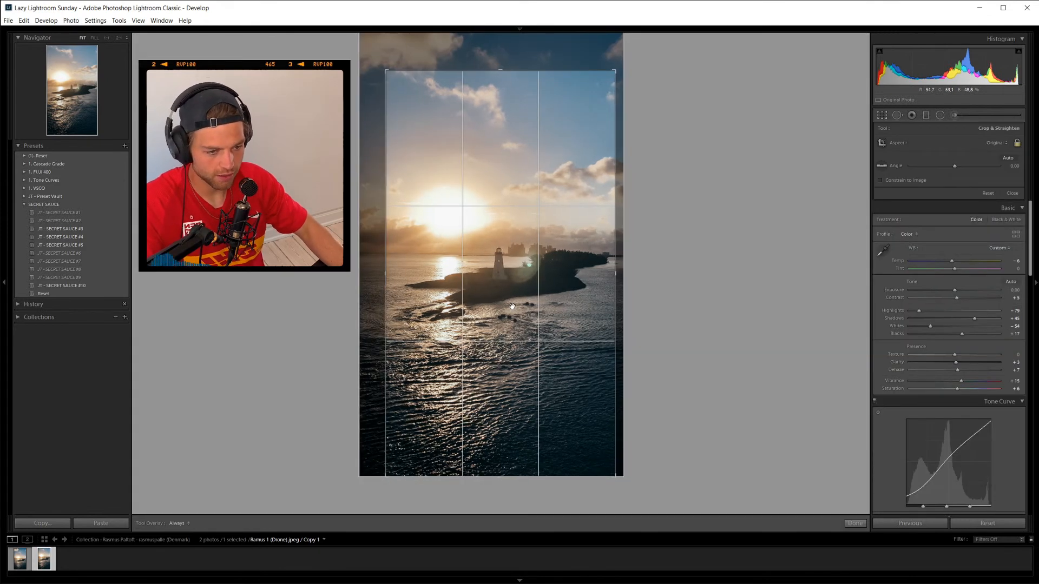
{"action": "key", "text": "r"}
{"action": "key", "text": "r"}
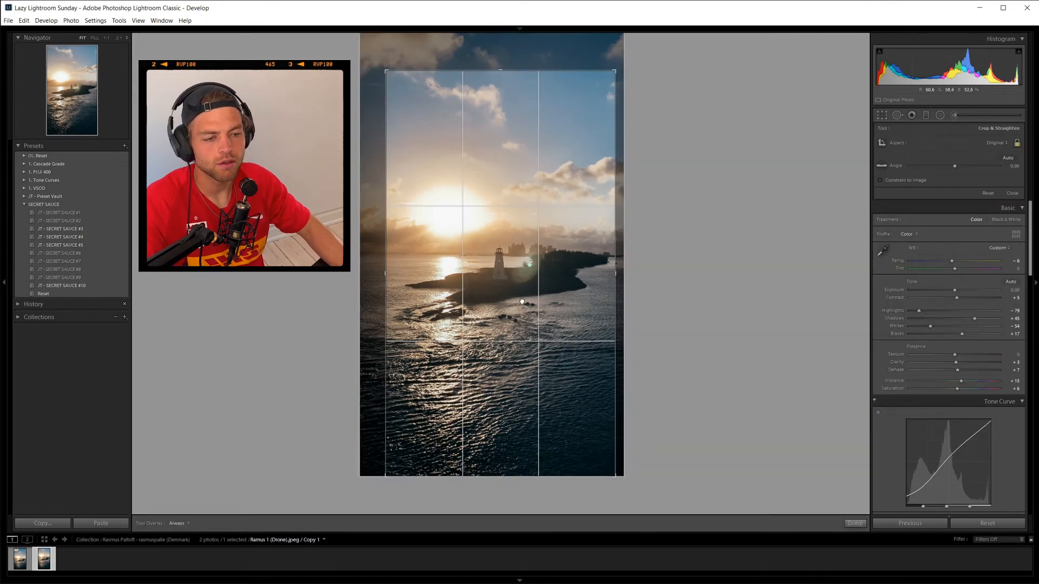
{"action": "key", "text": "r"}
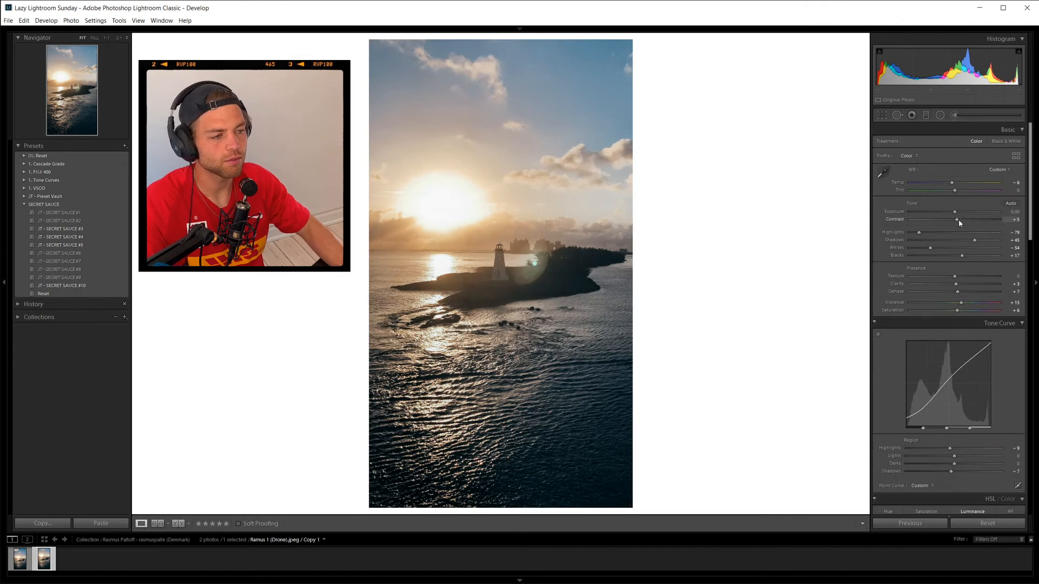
Set the copy's Contrast to +15 and Whites to −79, and compare the photo before and after.
{"action": "left_click_drag", "start_coordinate": [959, 219], "coordinate": [920, 251]}
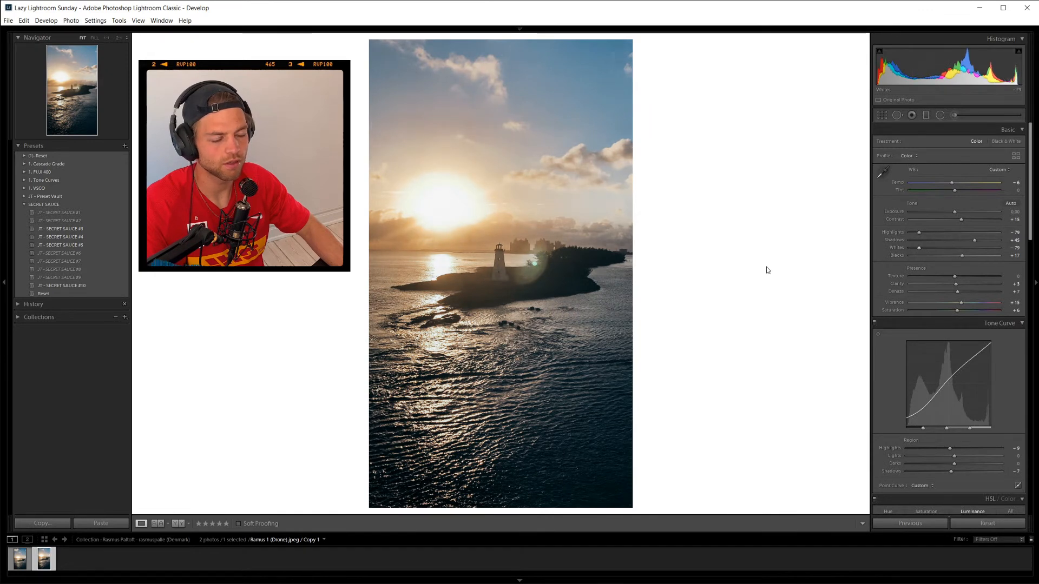
{"action": "key", "text": "r"}
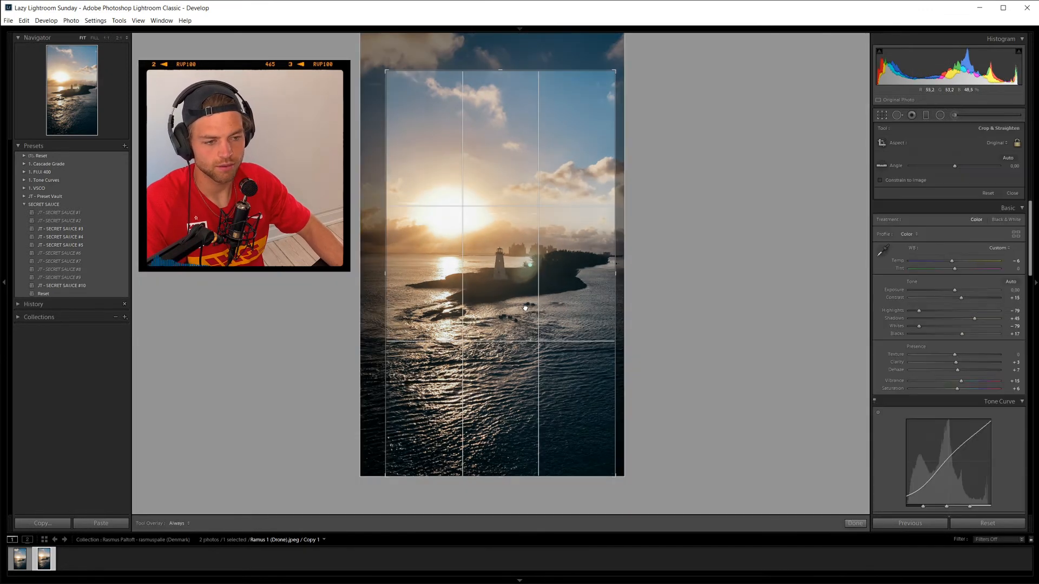
{"action": "key", "text": "r"}
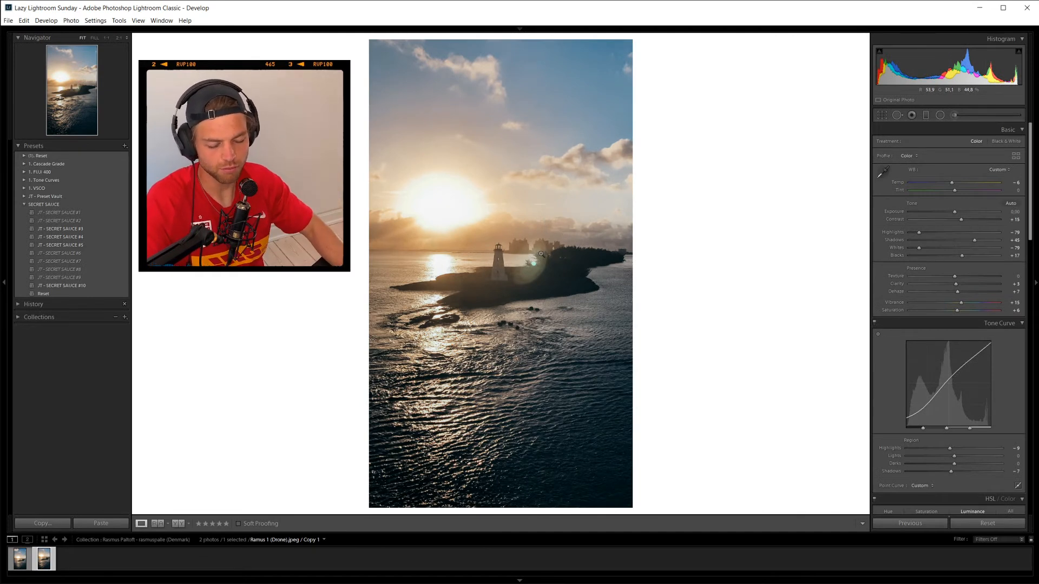
{"action": "key", "text": "y"}
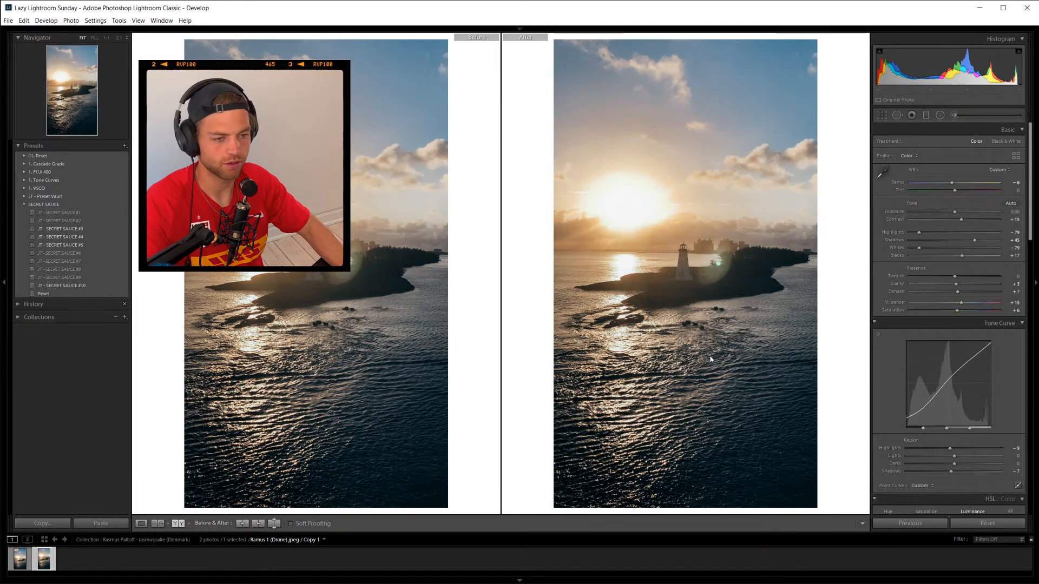
{"action": "key", "text": "y"}
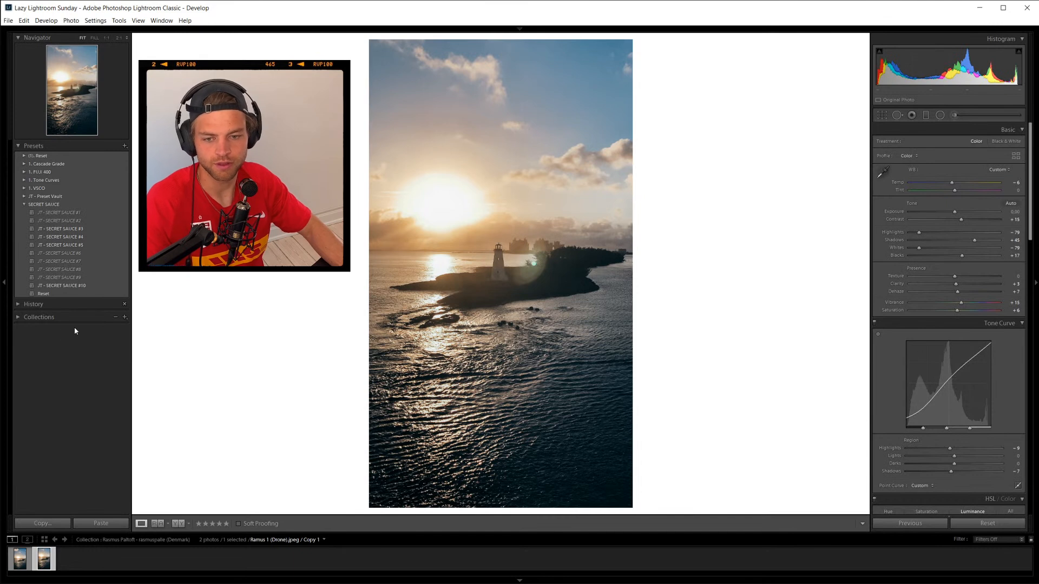
Show the EP 01 Lazy Lightroom Sunday collection set, select the sailboat photo framed by green leaves, and inspect the boat up close.
{"action": "left_click", "coordinate": [19, 319]}
{"action": "left_click", "coordinate": [42, 341]}
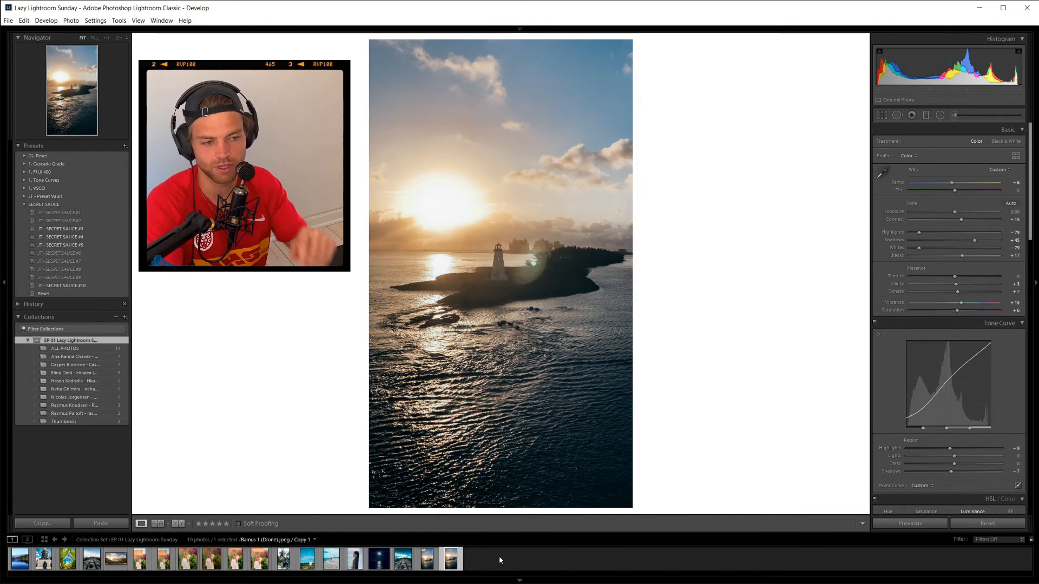
{"action": "left_click", "coordinate": [67, 564]}
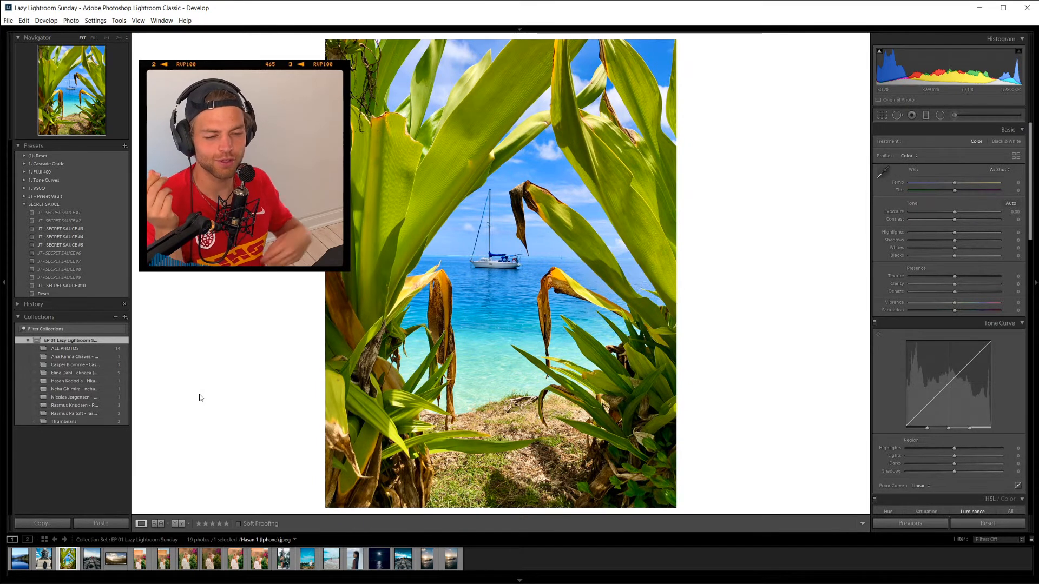
{"action": "left_click", "coordinate": [431, 216]}
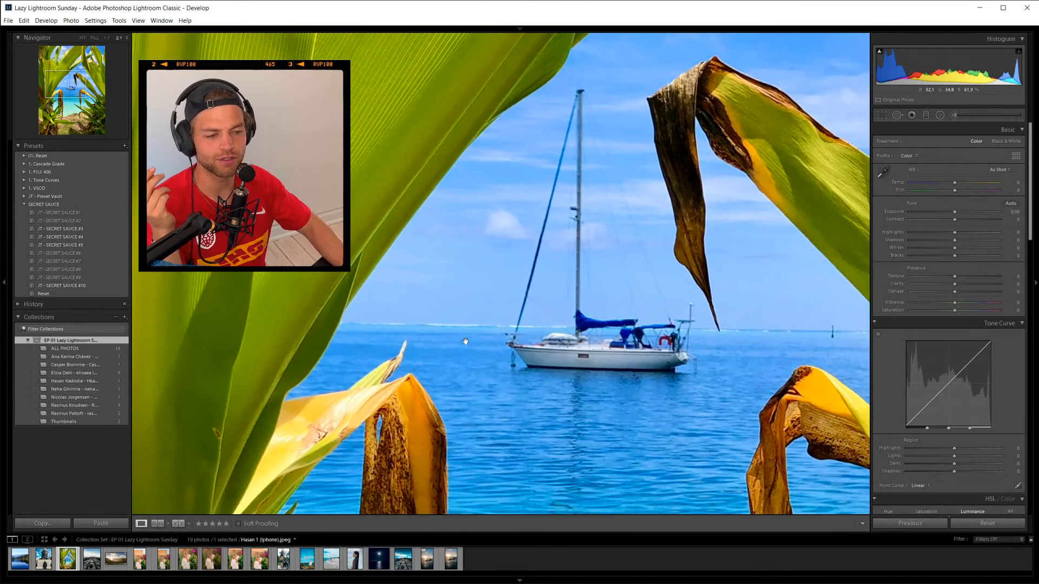
{"action": "left_click_drag", "start_coordinate": [599, 359], "coordinate": [605, 247]}
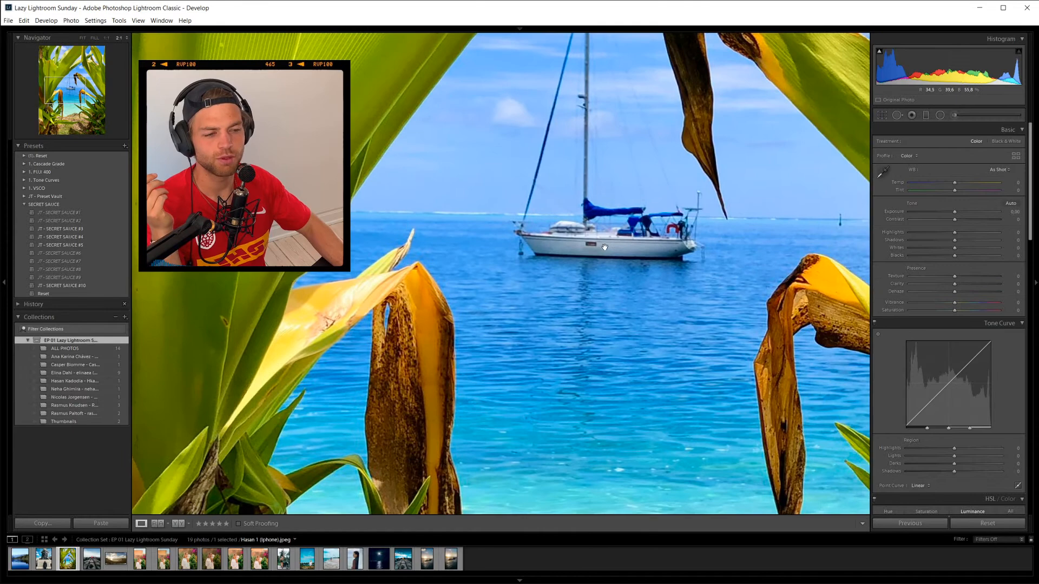
{"action": "left_click", "coordinate": [605, 248]}
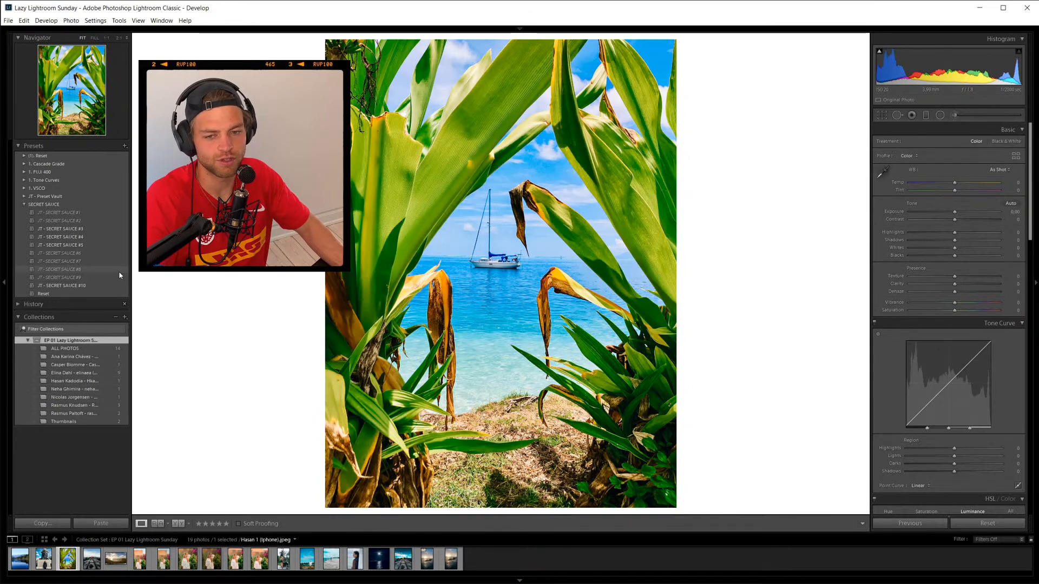
Apply the SE (Tone Curve) preset from the 1. Tone Curves group to the sailboat photo and check the boat up close.
{"action": "left_click", "coordinate": [24, 205]}
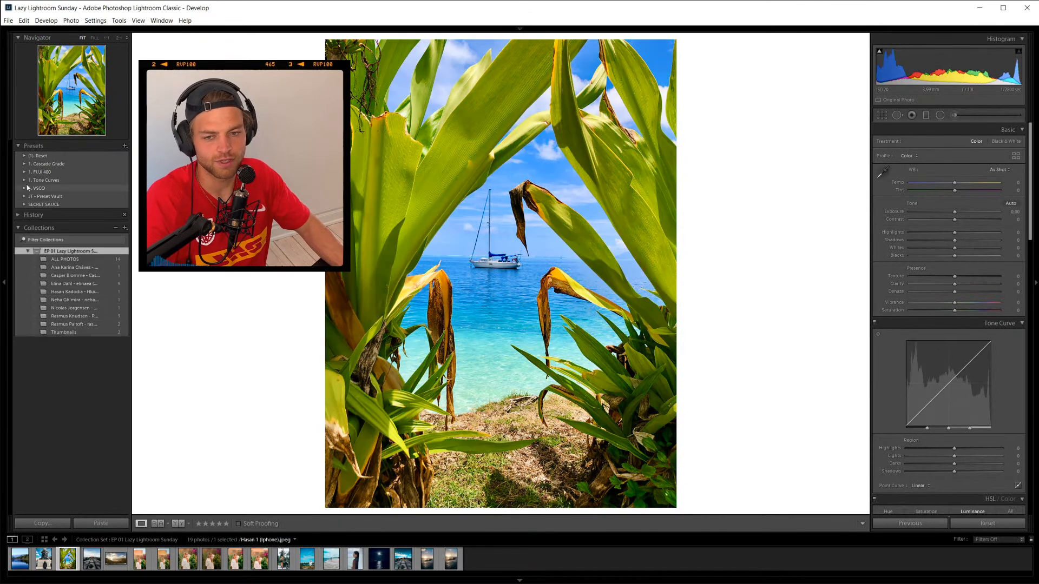
{"action": "left_click", "coordinate": [24, 181]}
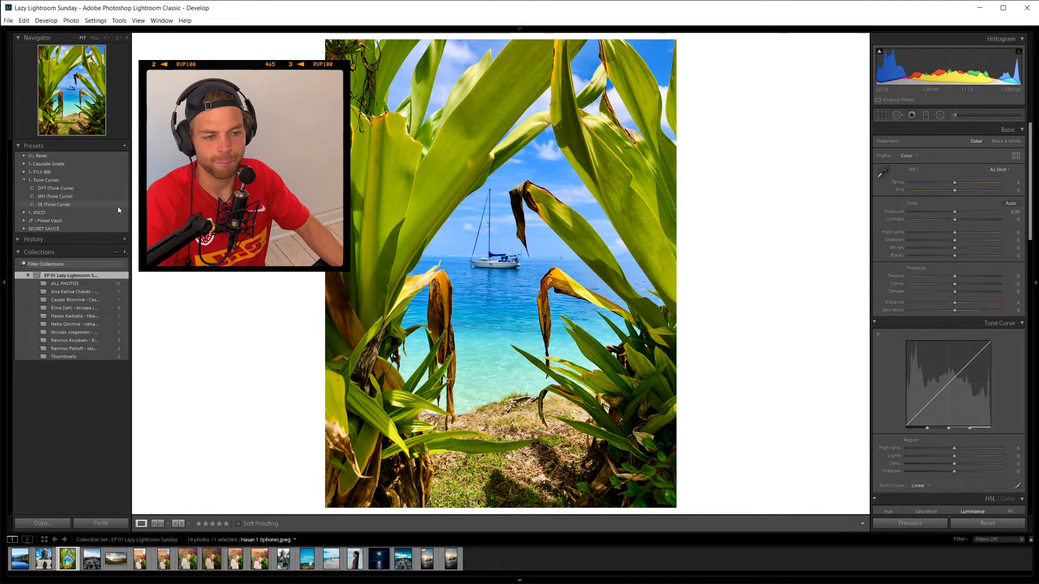
{"action": "left_click", "coordinate": [118, 205]}
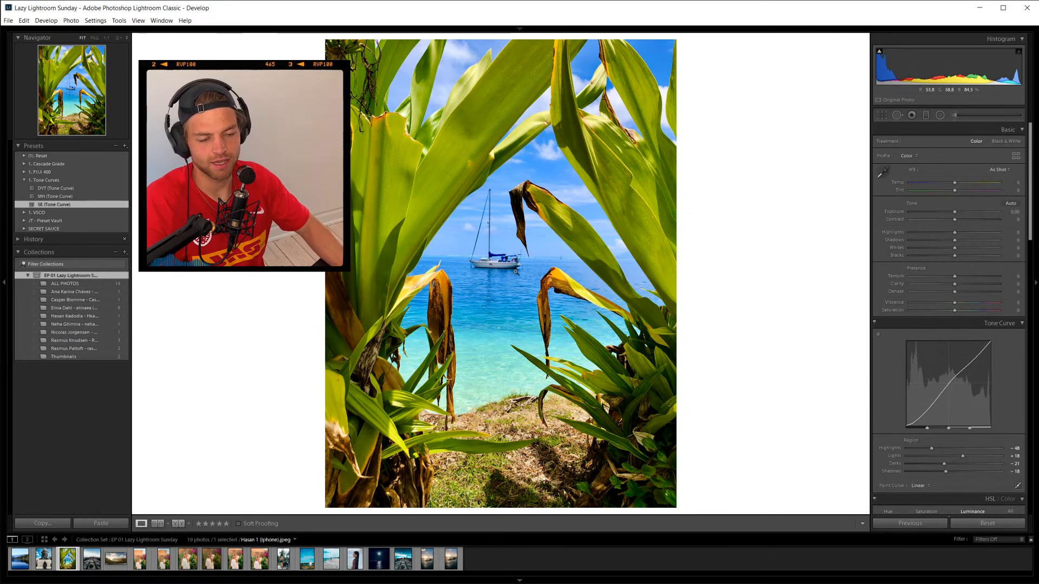
{"action": "left_click", "coordinate": [502, 243]}
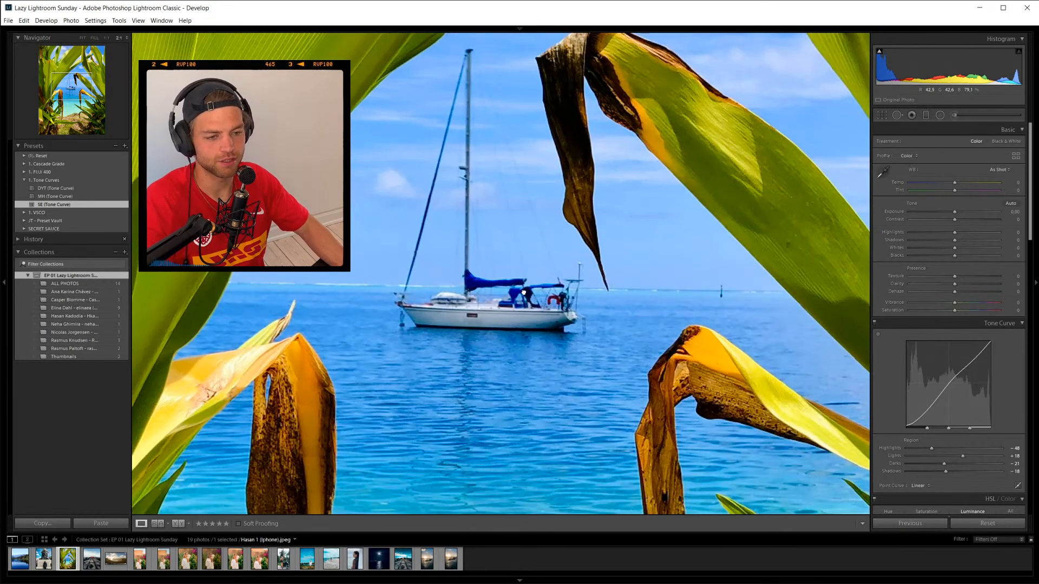
{"action": "left_click", "coordinate": [502, 243]}
Crop the sailboat photo to 4 x 5 / 8 x 10, shifting the frame towards its upper edge and trimming the right side slightly.
{"action": "key", "text": "r"}
{"action": "left_click", "coordinate": [995, 143]}
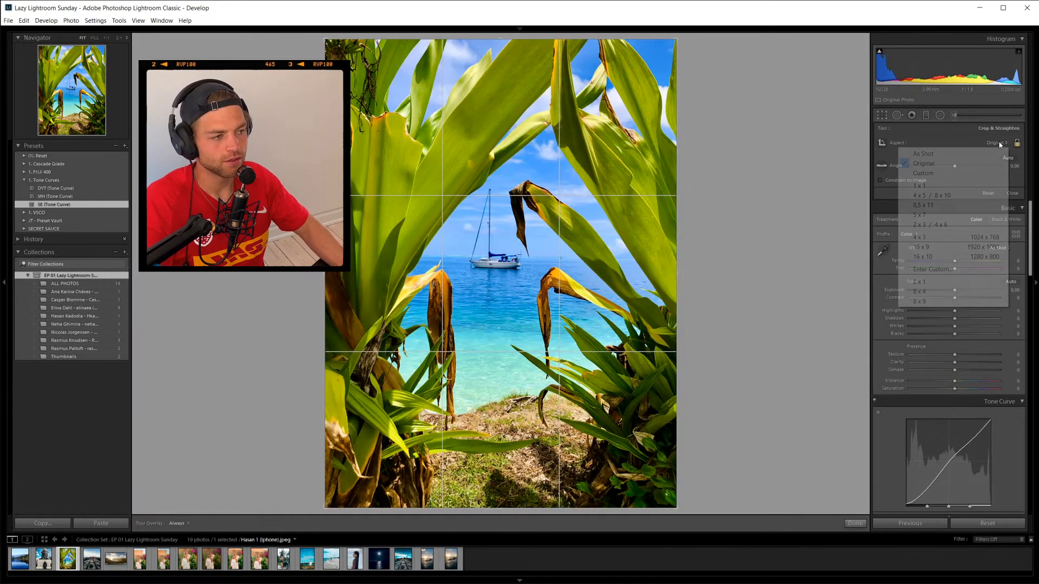
{"action": "left_click", "coordinate": [920, 195]}
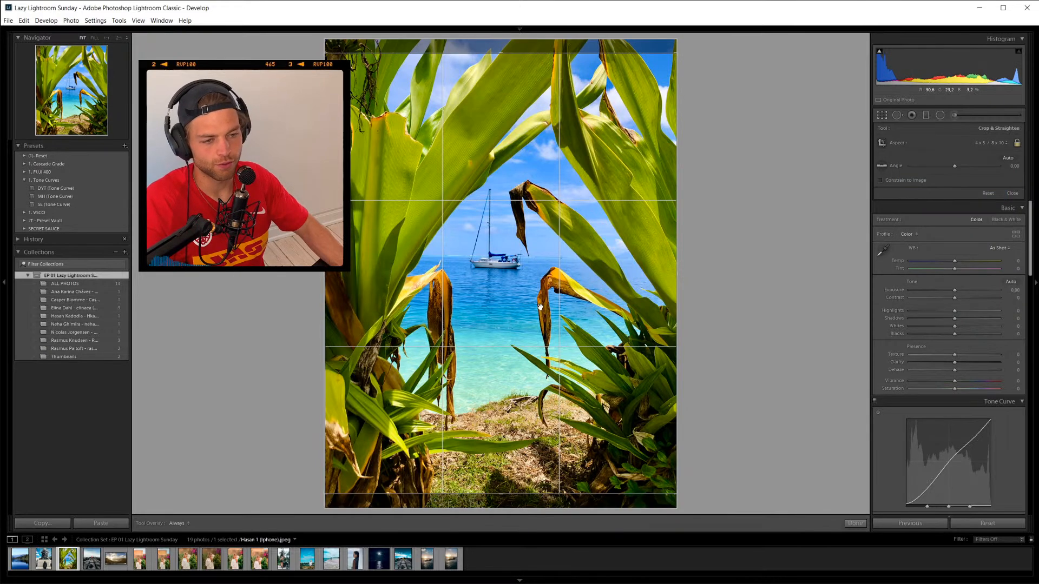
{"action": "key", "text": "r"}
{"action": "key", "text": "r"}
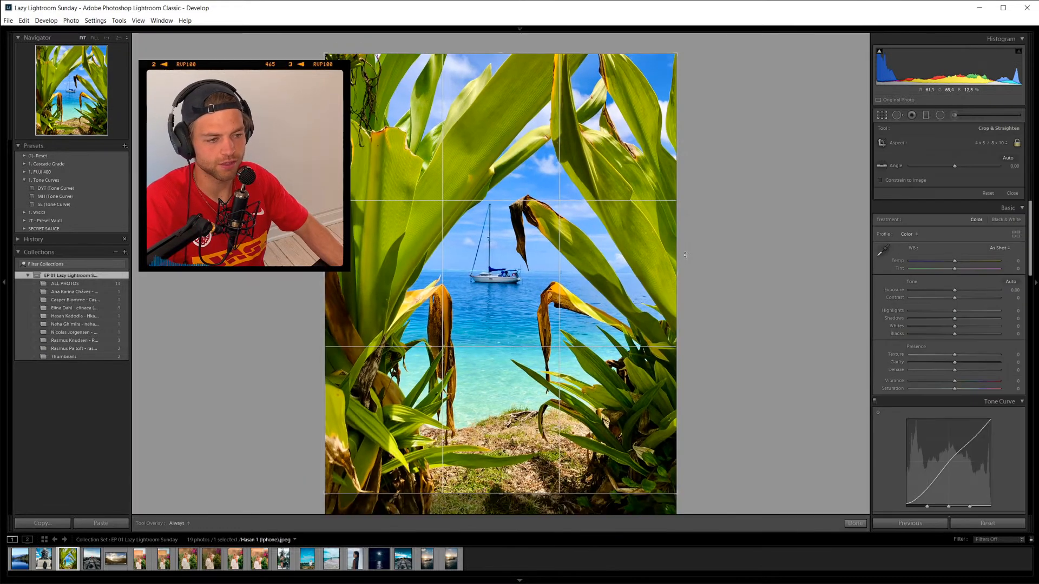
{"action": "left_click_drag", "start_coordinate": [676, 273], "coordinate": [672, 273]}
{"action": "key", "text": "r"}
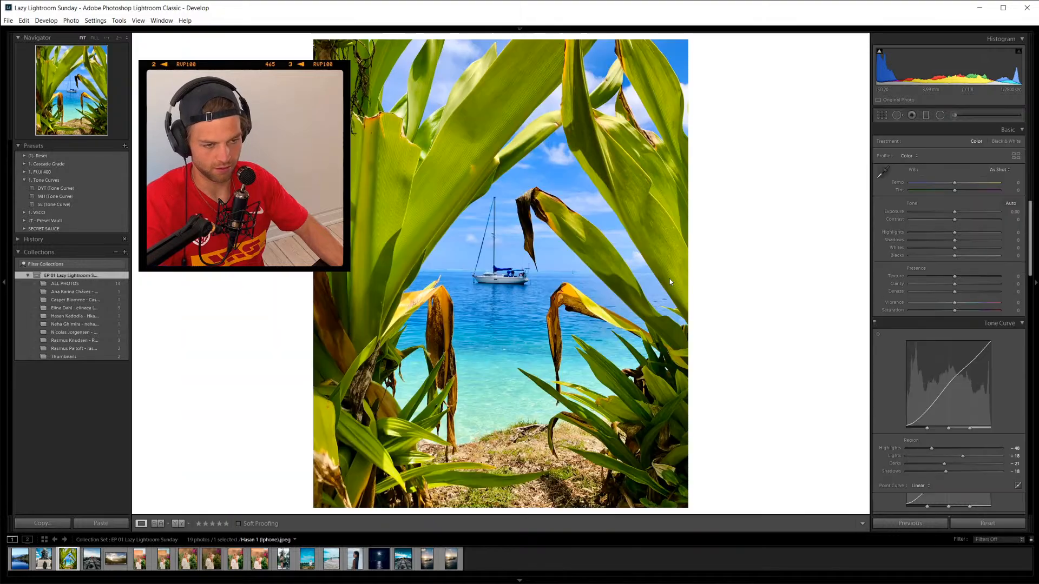
{"action": "key", "text": "r"}
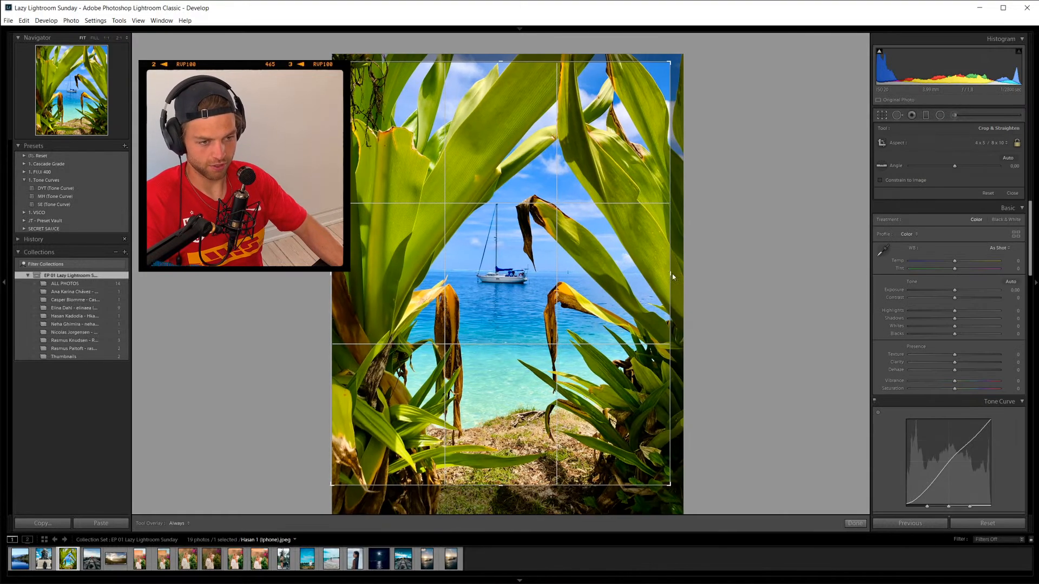
{"action": "key", "text": "r"}
{"action": "key", "text": "r"}
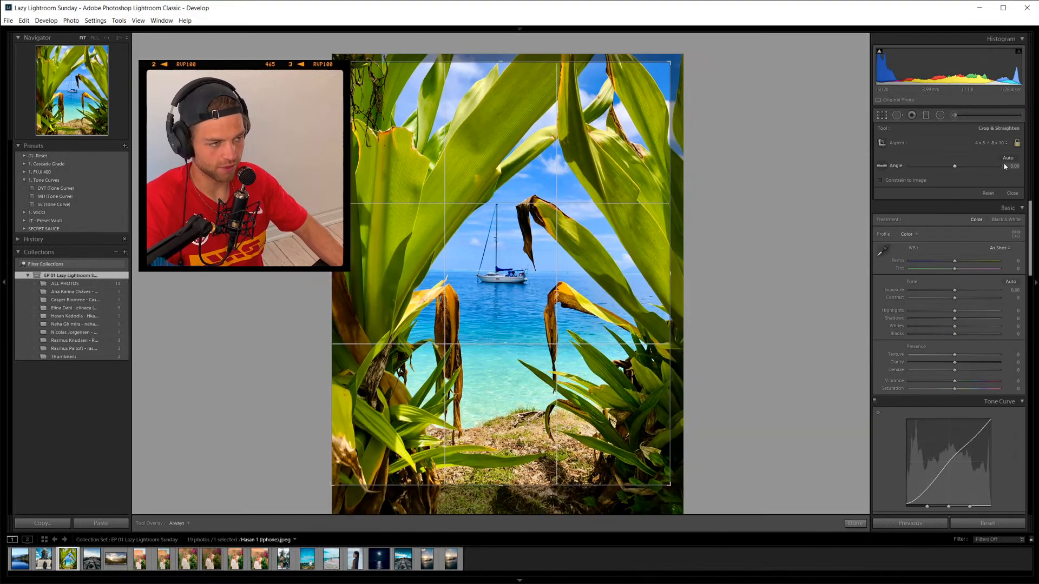
Rotate the crop to an angle of −0.80, level it along the sea horizon, and apply the crop.
{"action": "left_click_drag", "start_coordinate": [1010, 168], "coordinate": [1004, 168]}
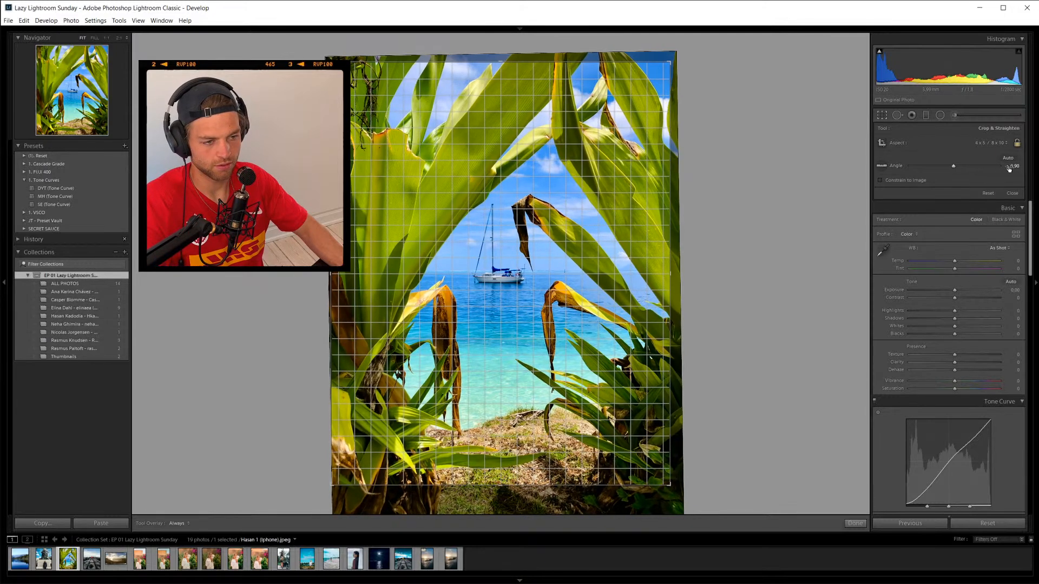
{"action": "key", "text": "r"}
{"action": "key", "text": "r"}
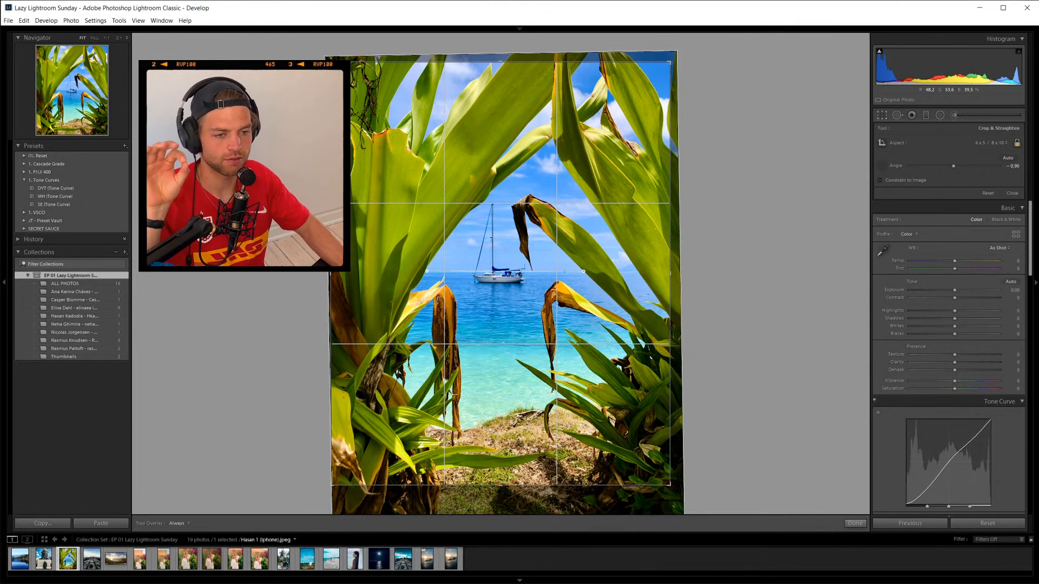
{"action": "left_click_drag", "start_coordinate": [427, 270], "coordinate": [429, 272]}
{"action": "key", "text": "Return"}
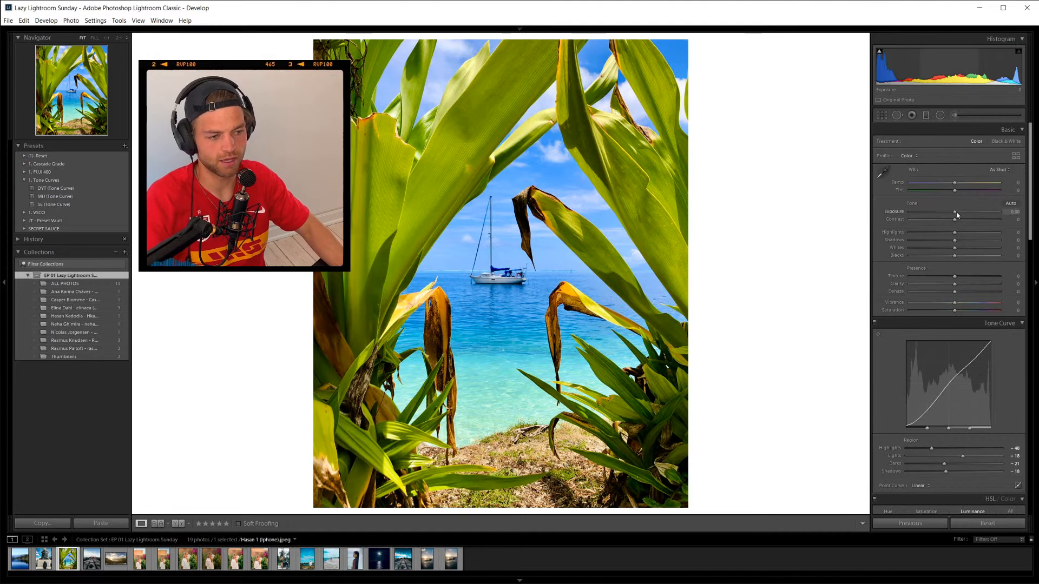
Set Exposure to +0.20, Contrast to +6 and Vibrance to +9, and tighten the crop slightly from the right side.
{"action": "left_click_drag", "start_coordinate": [957, 215], "coordinate": [956, 220]}
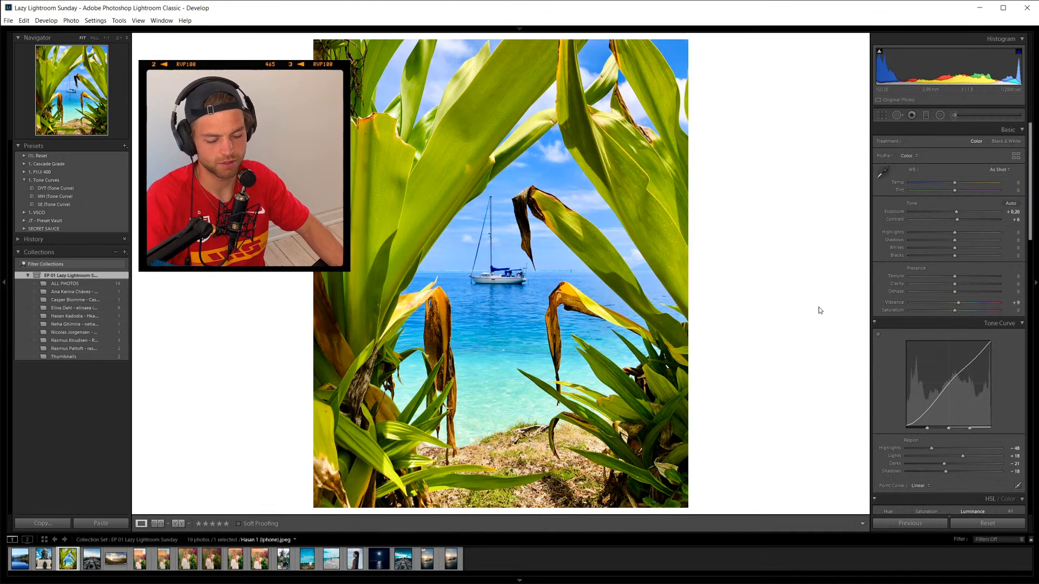
{"action": "key", "text": "r"}
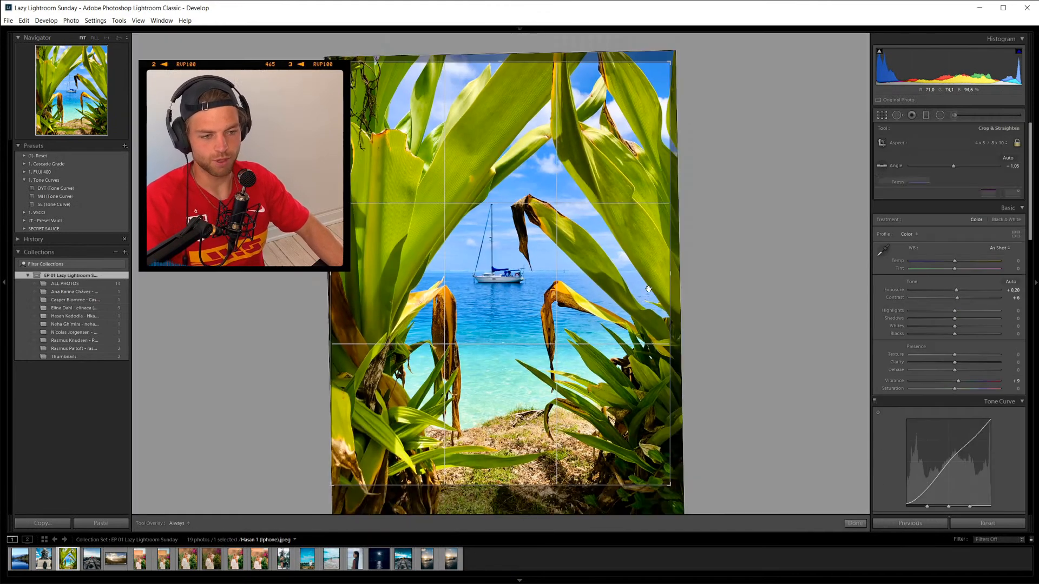
{"action": "key", "text": "r"}
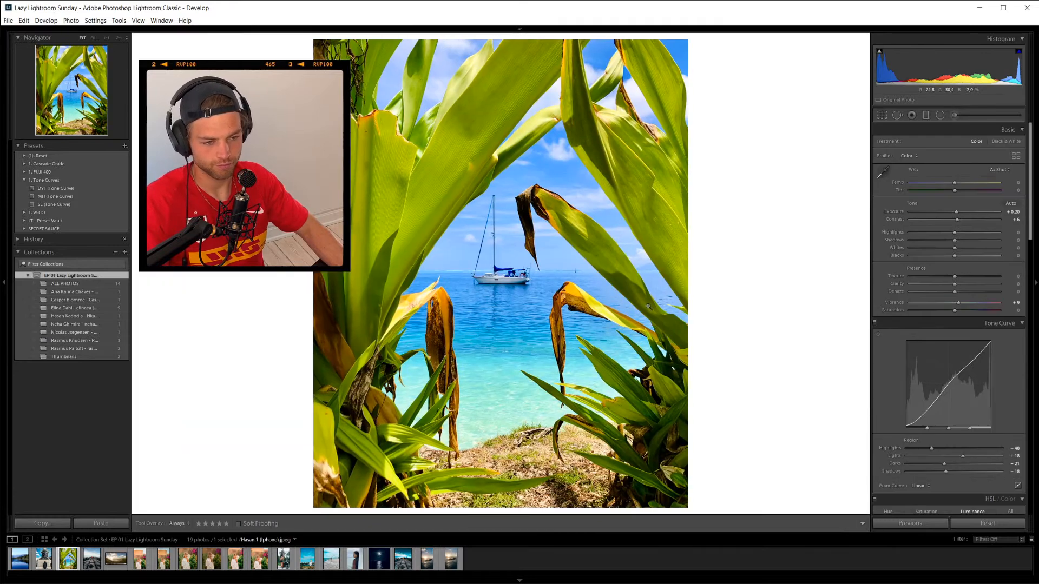
{"action": "key", "text": "r"}
{"action": "left_click_drag", "start_coordinate": [669, 306], "coordinate": [663, 306]}
{"action": "key", "text": "r"}
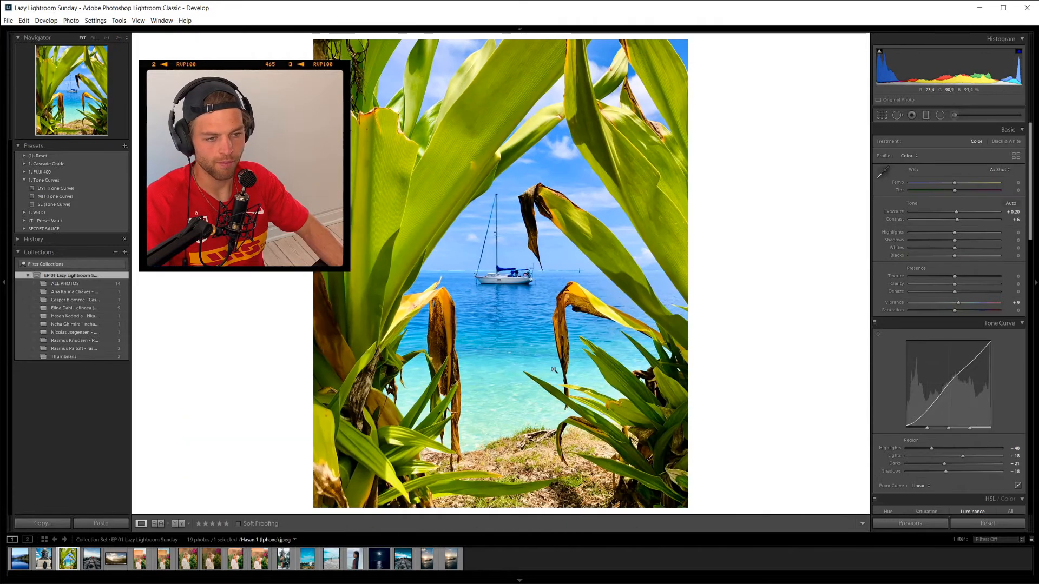
Shift the crop to the photo's lower edge and slightly to the right, and enlarge the frame a little.
{"action": "key", "text": "r"}
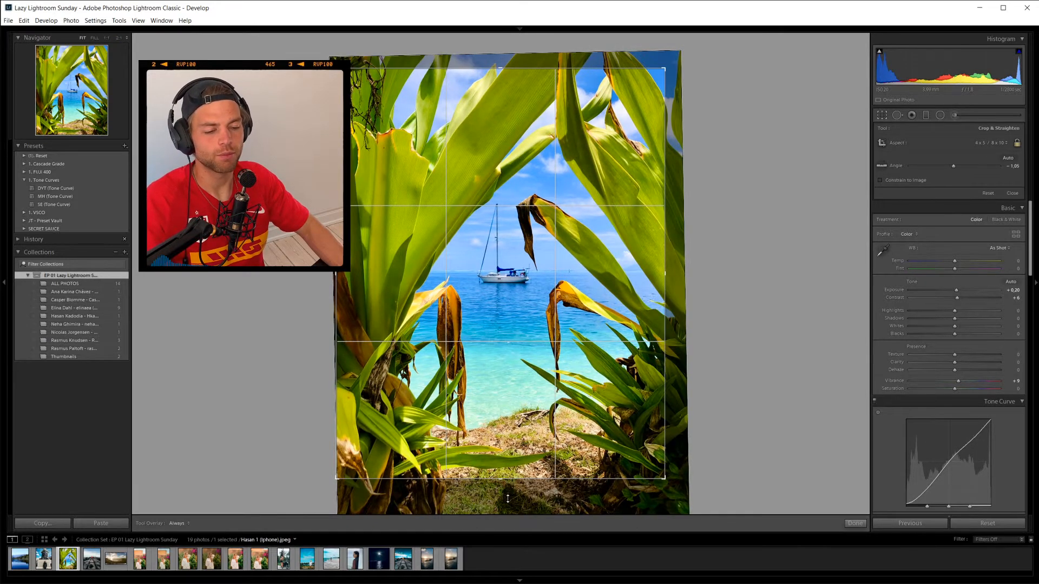
{"action": "left_click_drag", "start_coordinate": [545, 420], "coordinate": [546, 383]}
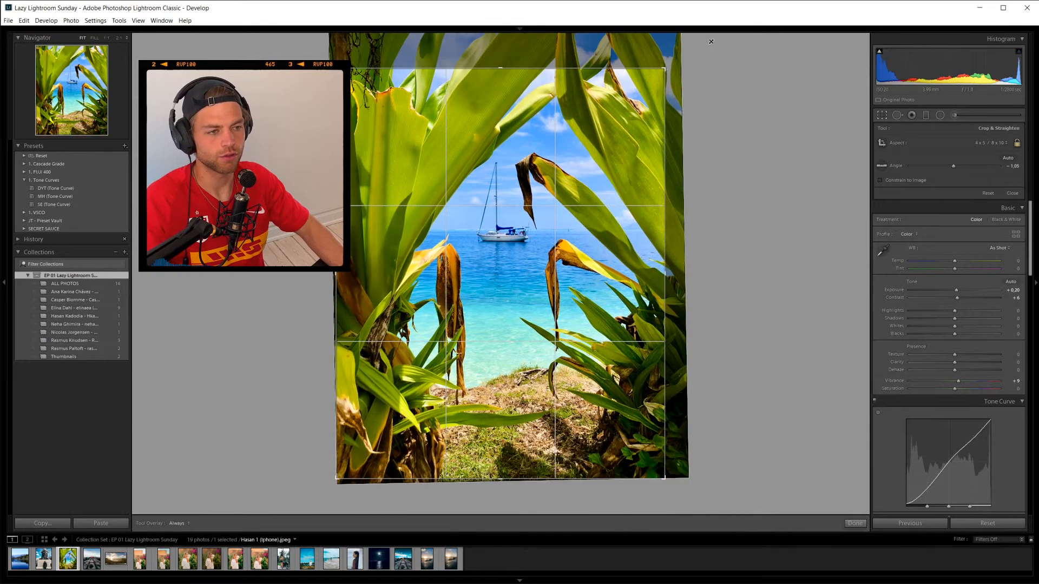
{"action": "left_click_drag", "start_coordinate": [592, 127], "coordinate": [589, 128]}
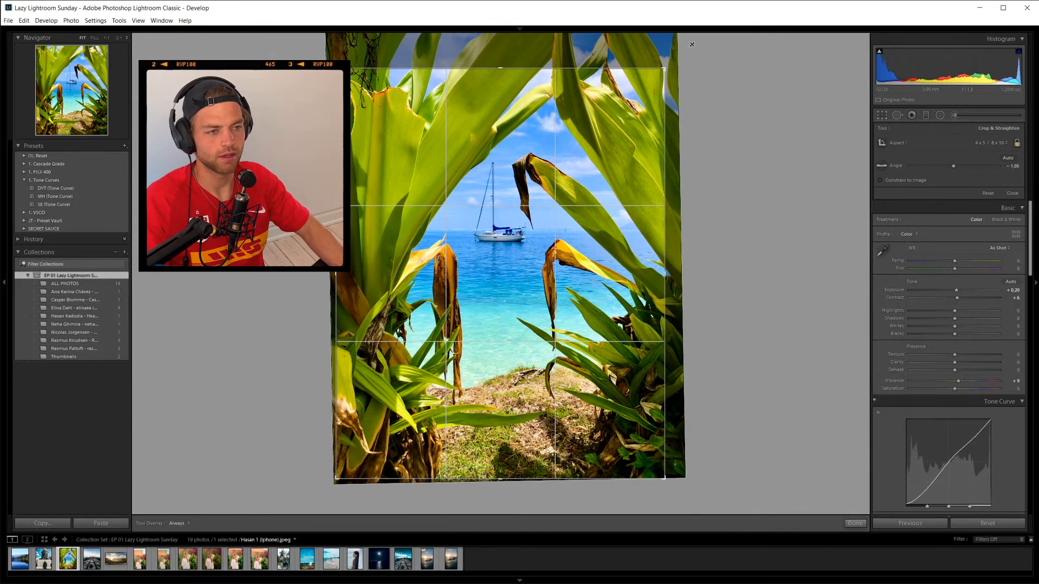
{"action": "left_click_drag", "start_coordinate": [505, 108], "coordinate": [500, 111]}
{"action": "mouse_move", "coordinate": [500, 68]}
{"action": "left_mouse_down"}
{"action": "mouse_move", "coordinate": [517, 30]}
{"action": "mouse_move", "coordinate": [519, 59]}
{"action": "left_mouse_up"}
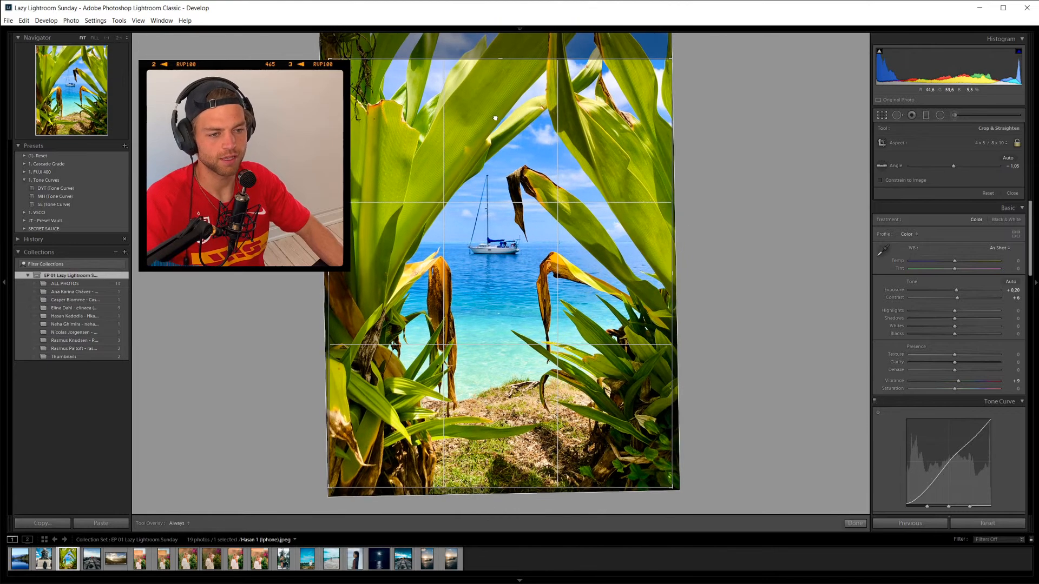
{"action": "key", "text": "Return"}
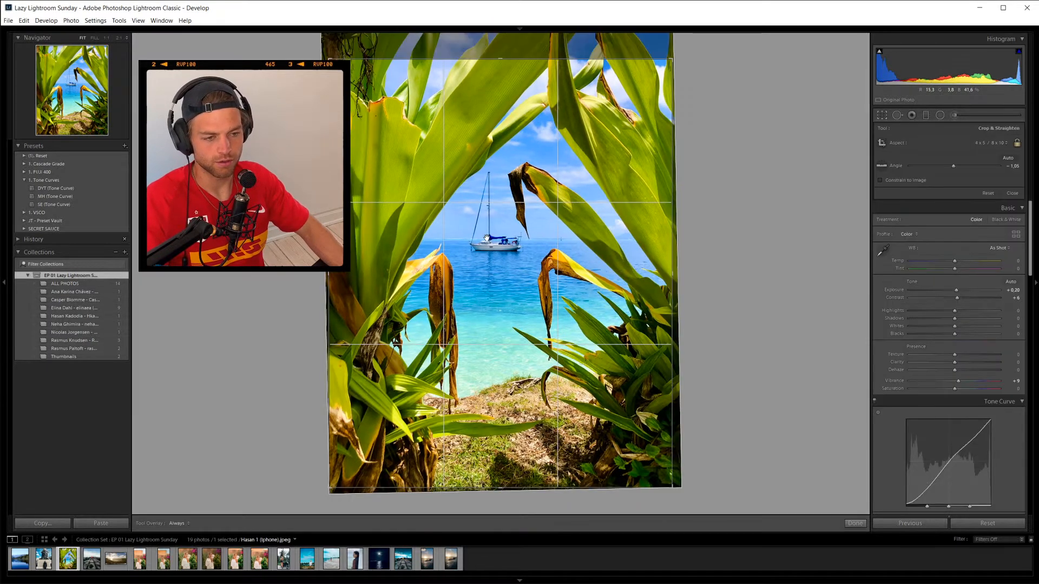
Trim the right side of the crop again to bring the sailboat closer to the centre, and apply it.
{"action": "key", "text": "r"}
{"action": "left_click_drag", "start_coordinate": [673, 277], "coordinate": [662, 278]}
{"action": "key", "text": "Return"}
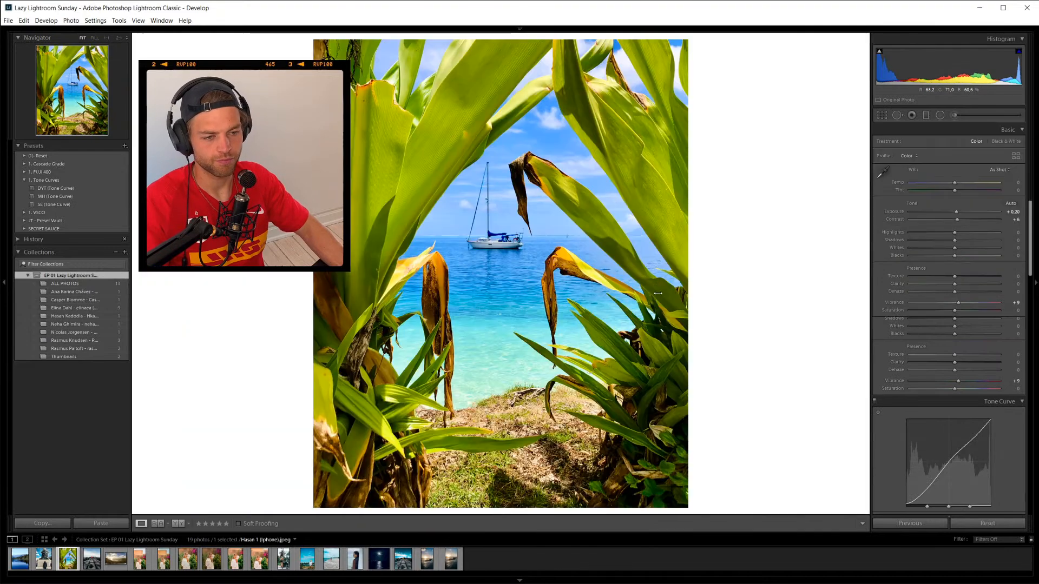
{"action": "key", "text": "r"}
{"action": "key", "text": "Return"}
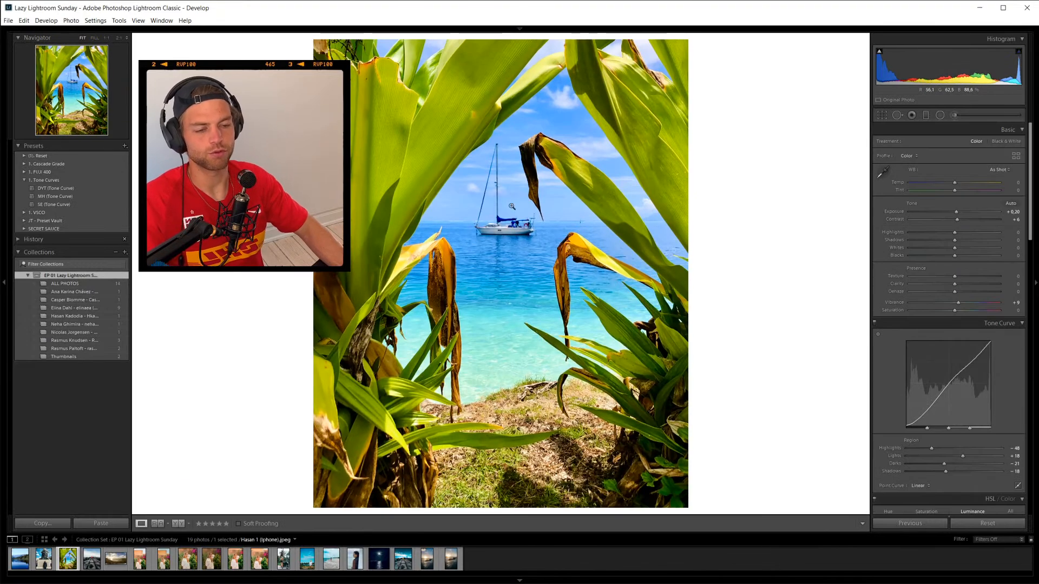
Move the crop frame back up to include more leaves and sky above the sailboat, and apply the crop.
{"action": "key", "text": "r"}
{"action": "left_click_drag", "start_coordinate": [512, 206], "coordinate": [513, 305]}
{"action": "key", "text": "Return"}
{"action": "key", "text": "r"}
{"action": "key", "text": "shift+r"}
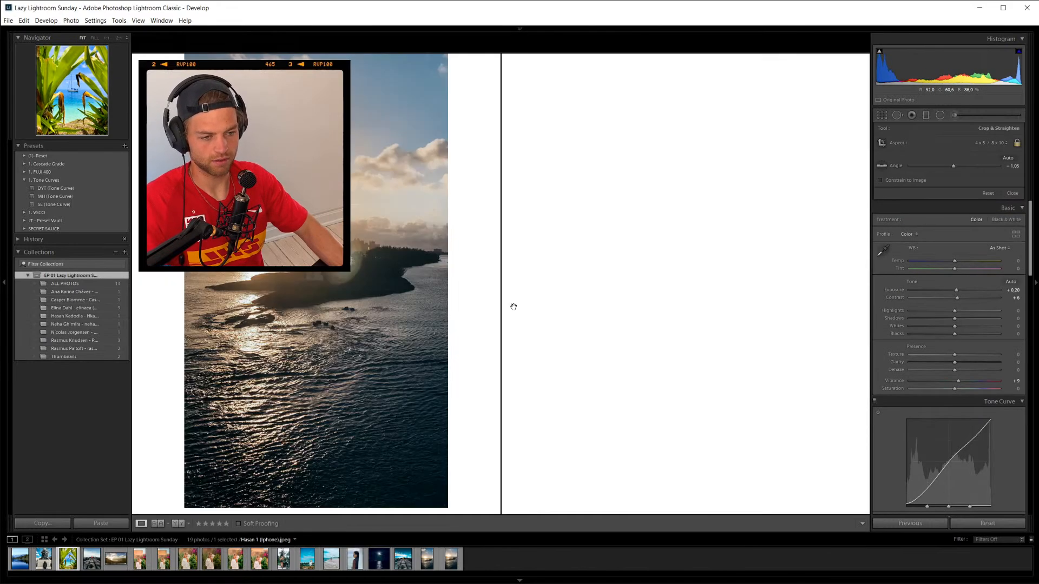
{"action": "key", "text": "shift+r"}
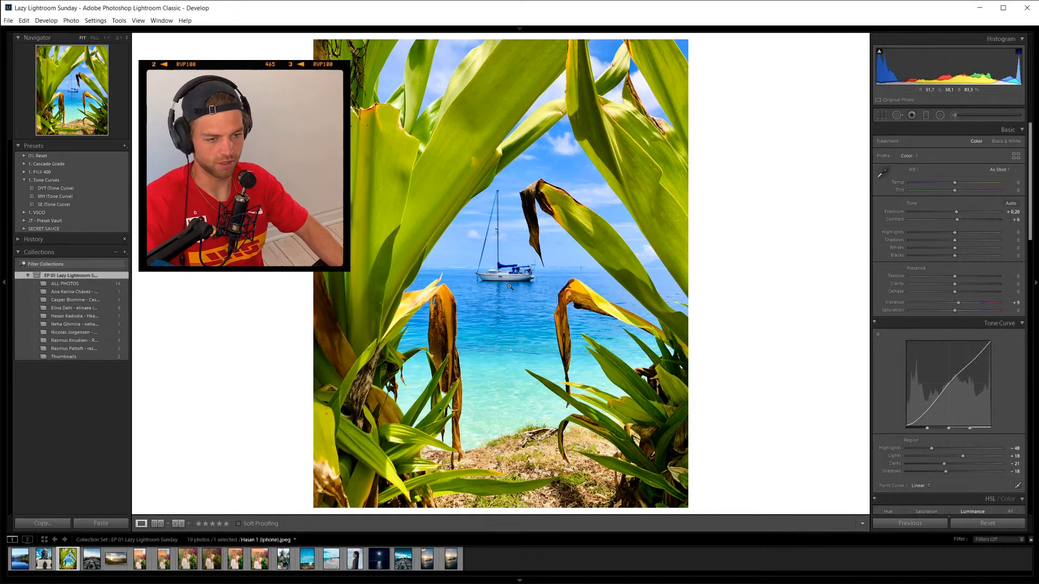